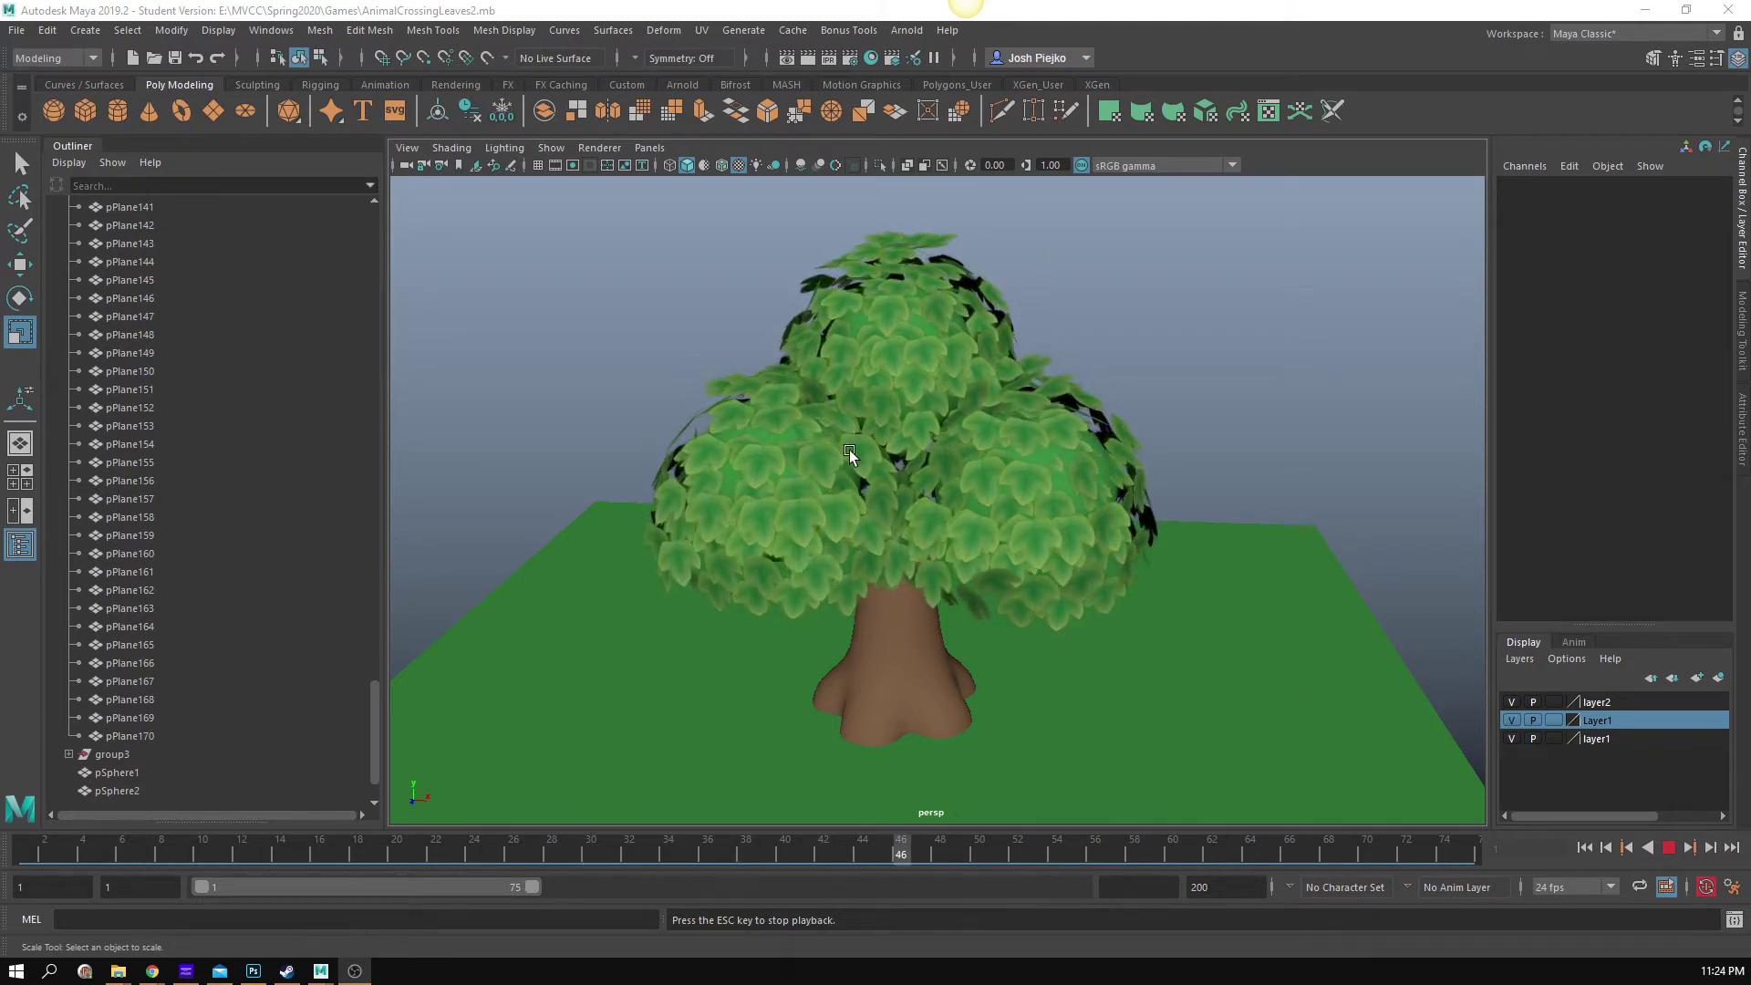
Step: Stop the animation playback and turn off hardware texturing in the viewport to expose the leaf planes
click(1672, 850)
click(447, 148)
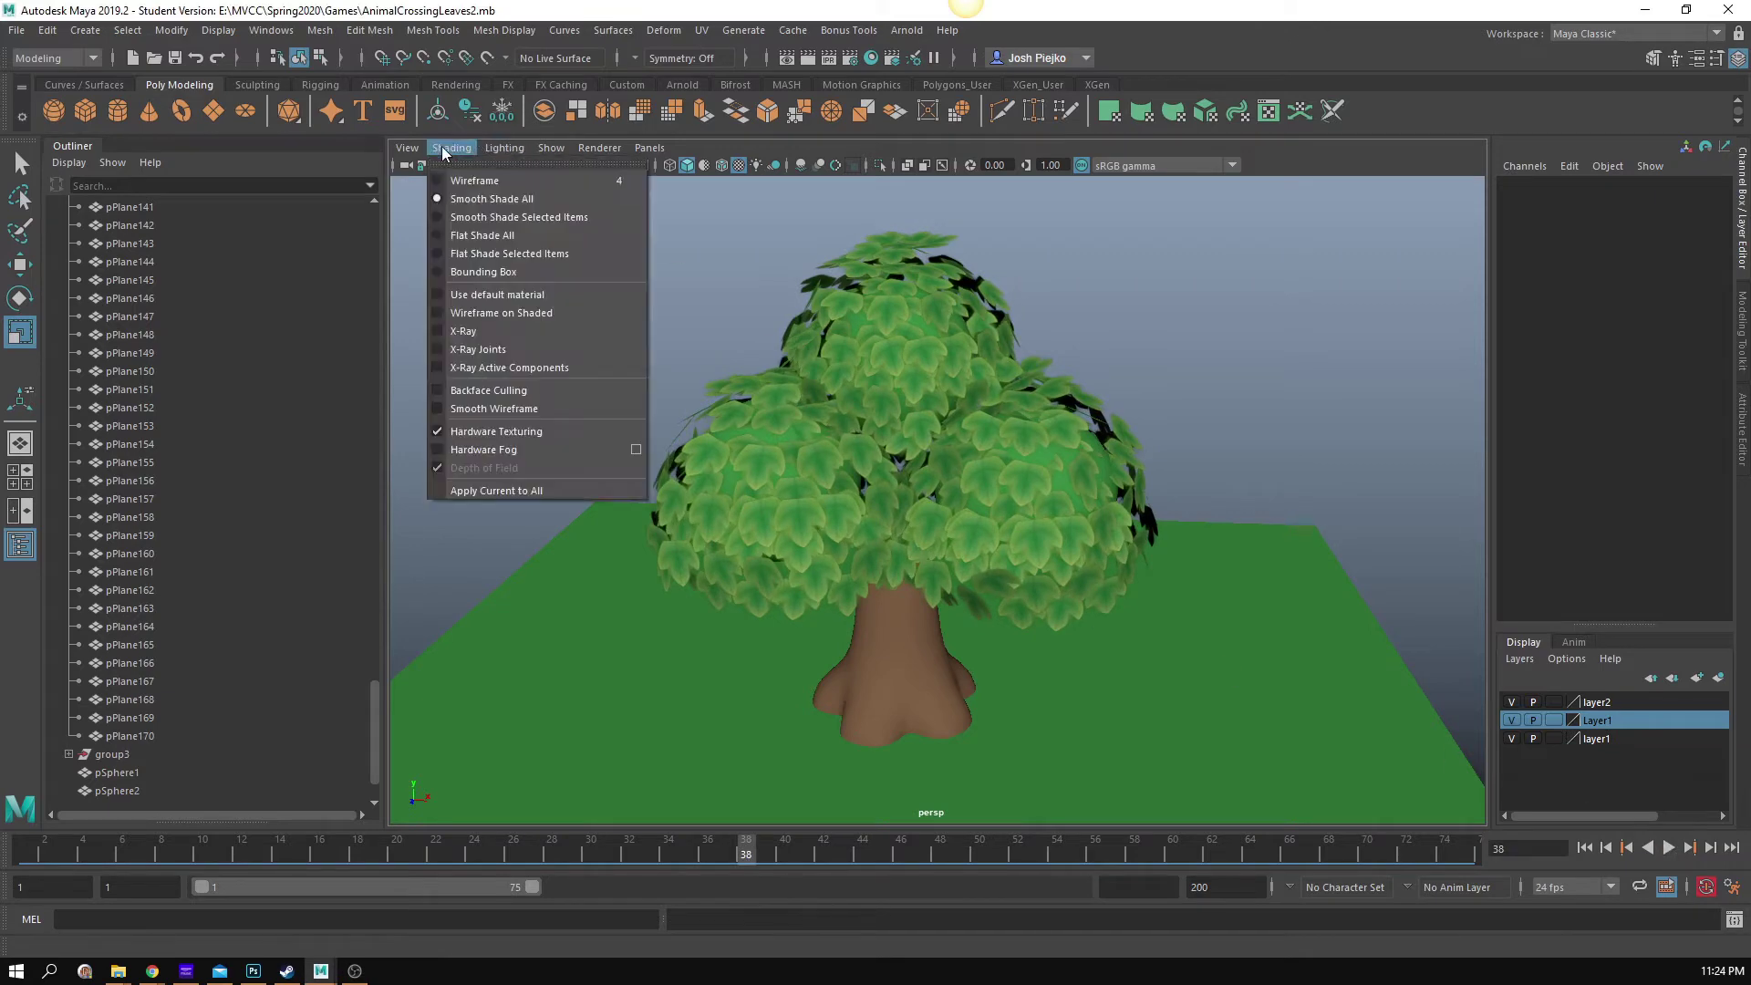
click(507, 429)
mouse_move(688, 431)
alt+mouse_down()
mouse_move(677, 445)
mouse_move(501, 436)
mouse_move(766, 447)
mouse_move(670, 426)
alt+mouse_up()
alt+right_drag(670, 426, 867, 444)
alt+drag(868, 445, 1009, 520)
Step: Select a foliage plane and one of the canopy spheres and examine how the planes cover the tree
click(1004, 605)
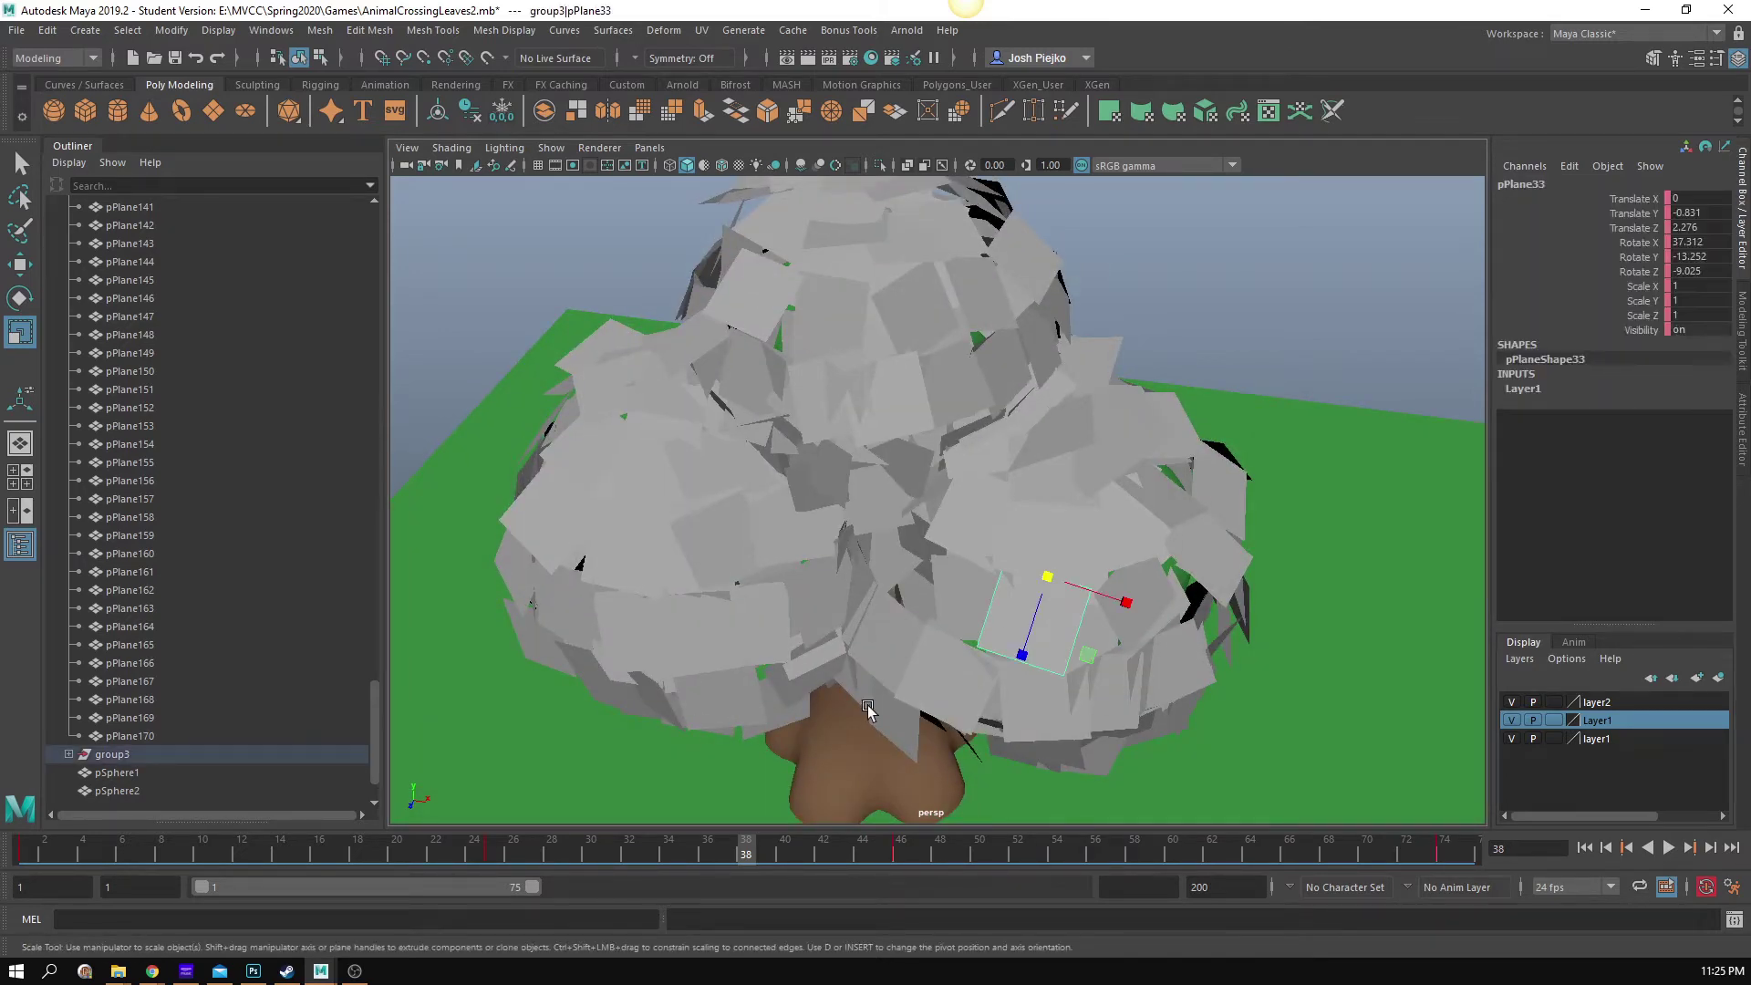
key(w)
key(e)
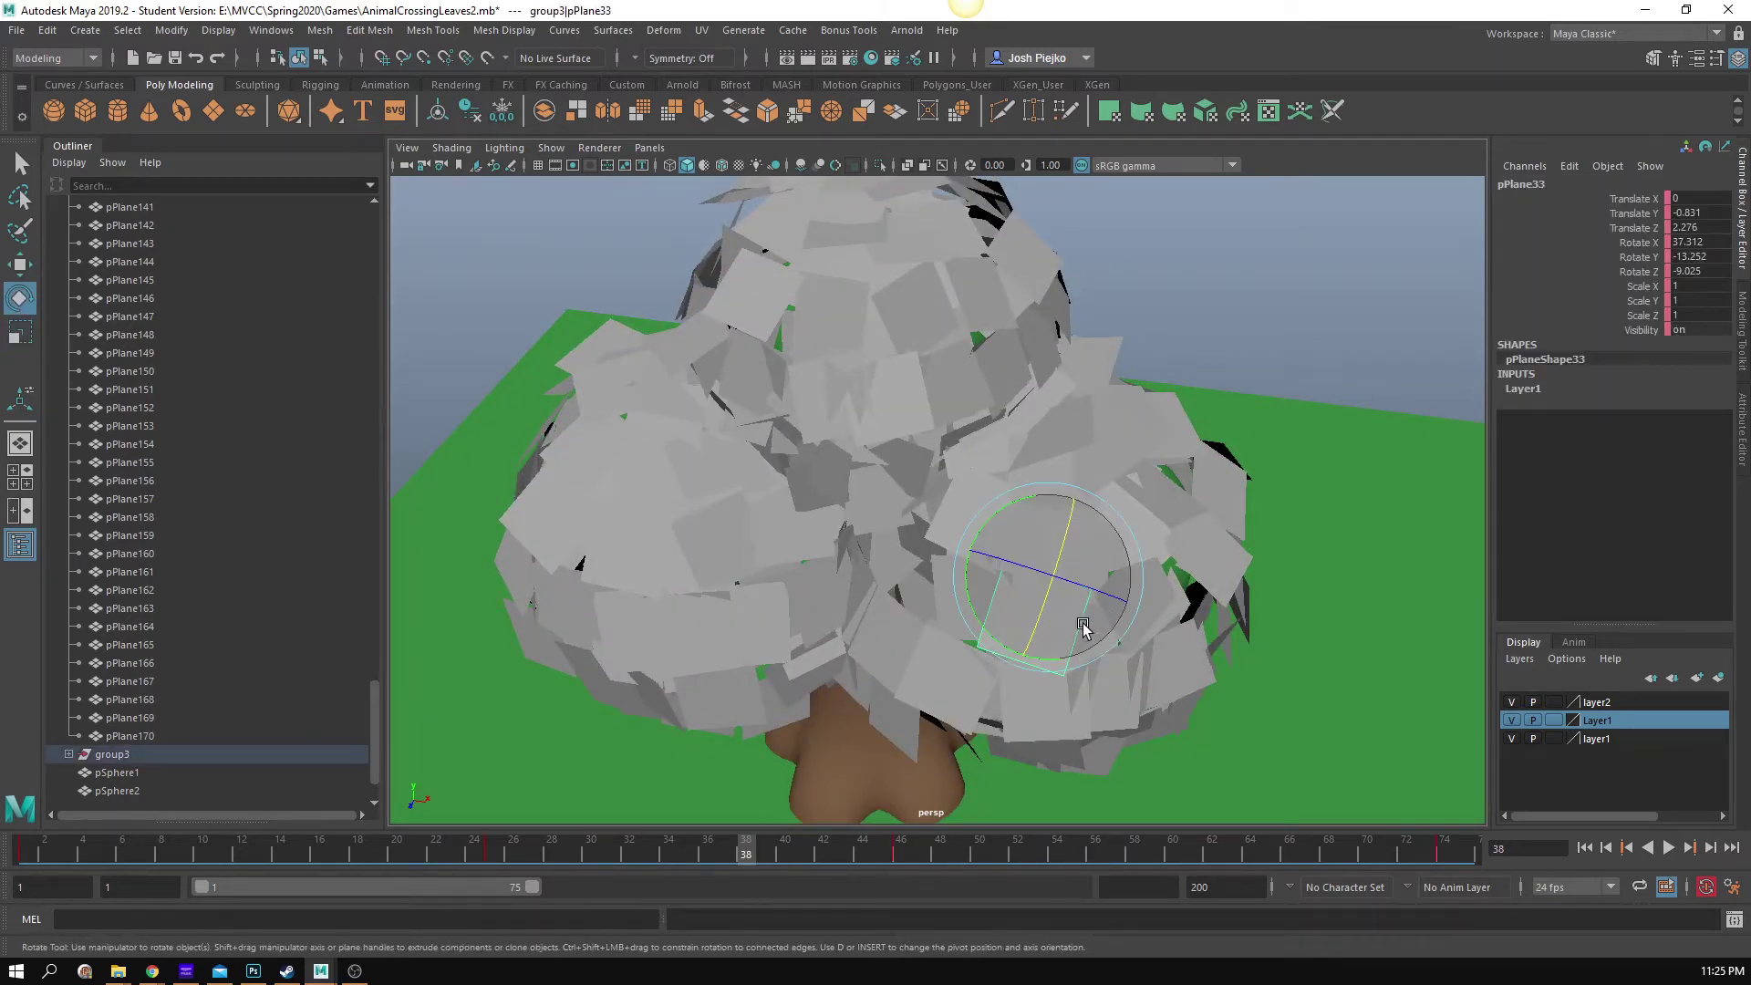
alt+drag(1081, 623, 1052, 590)
alt+right_drag(1052, 590, 833, 614)
alt+drag(833, 614, 1055, 583)
alt+right_drag(657, 593, 867, 598)
alt+drag(867, 599, 816, 618)
click(822, 448)
alt+drag(788, 451, 776, 592)
mouse_move(775, 591)
alt+right_down()
mouse_move(743, 575)
mouse_move(758, 606)
mouse_move(797, 567)
alt+right_up()
alt+drag(797, 567, 900, 550)
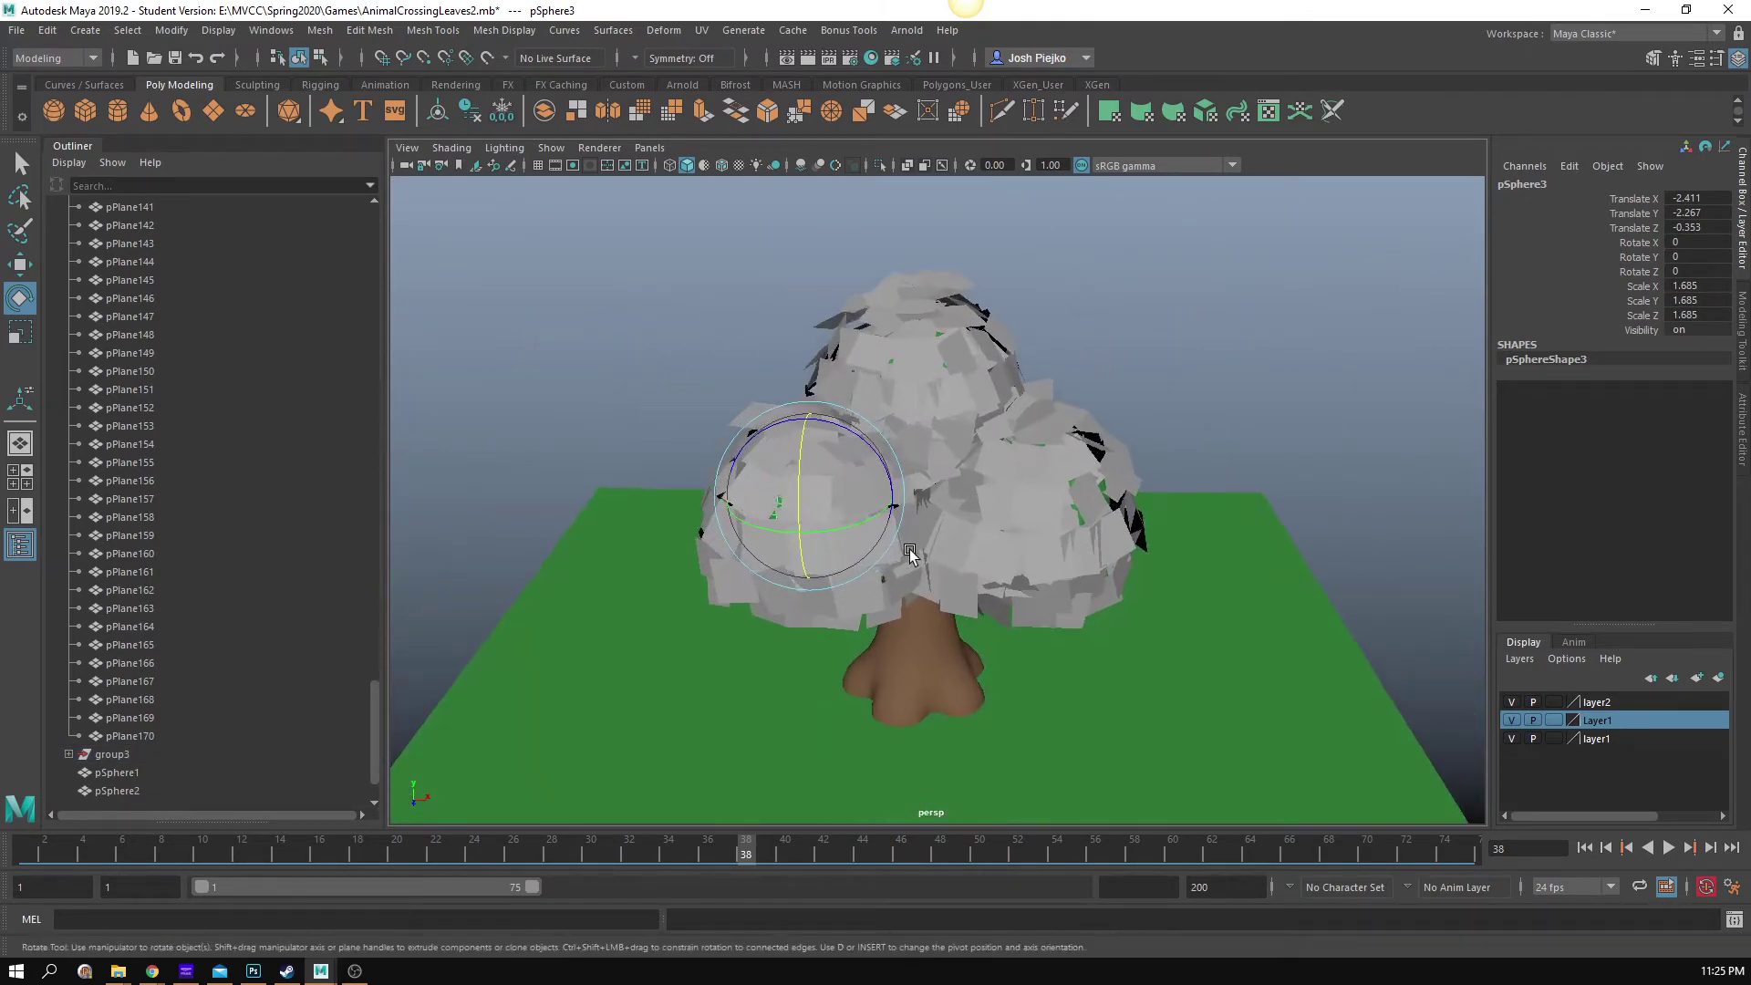
Step: Turn on hardware texturing for the viewport and clear the selection
click(453, 147)
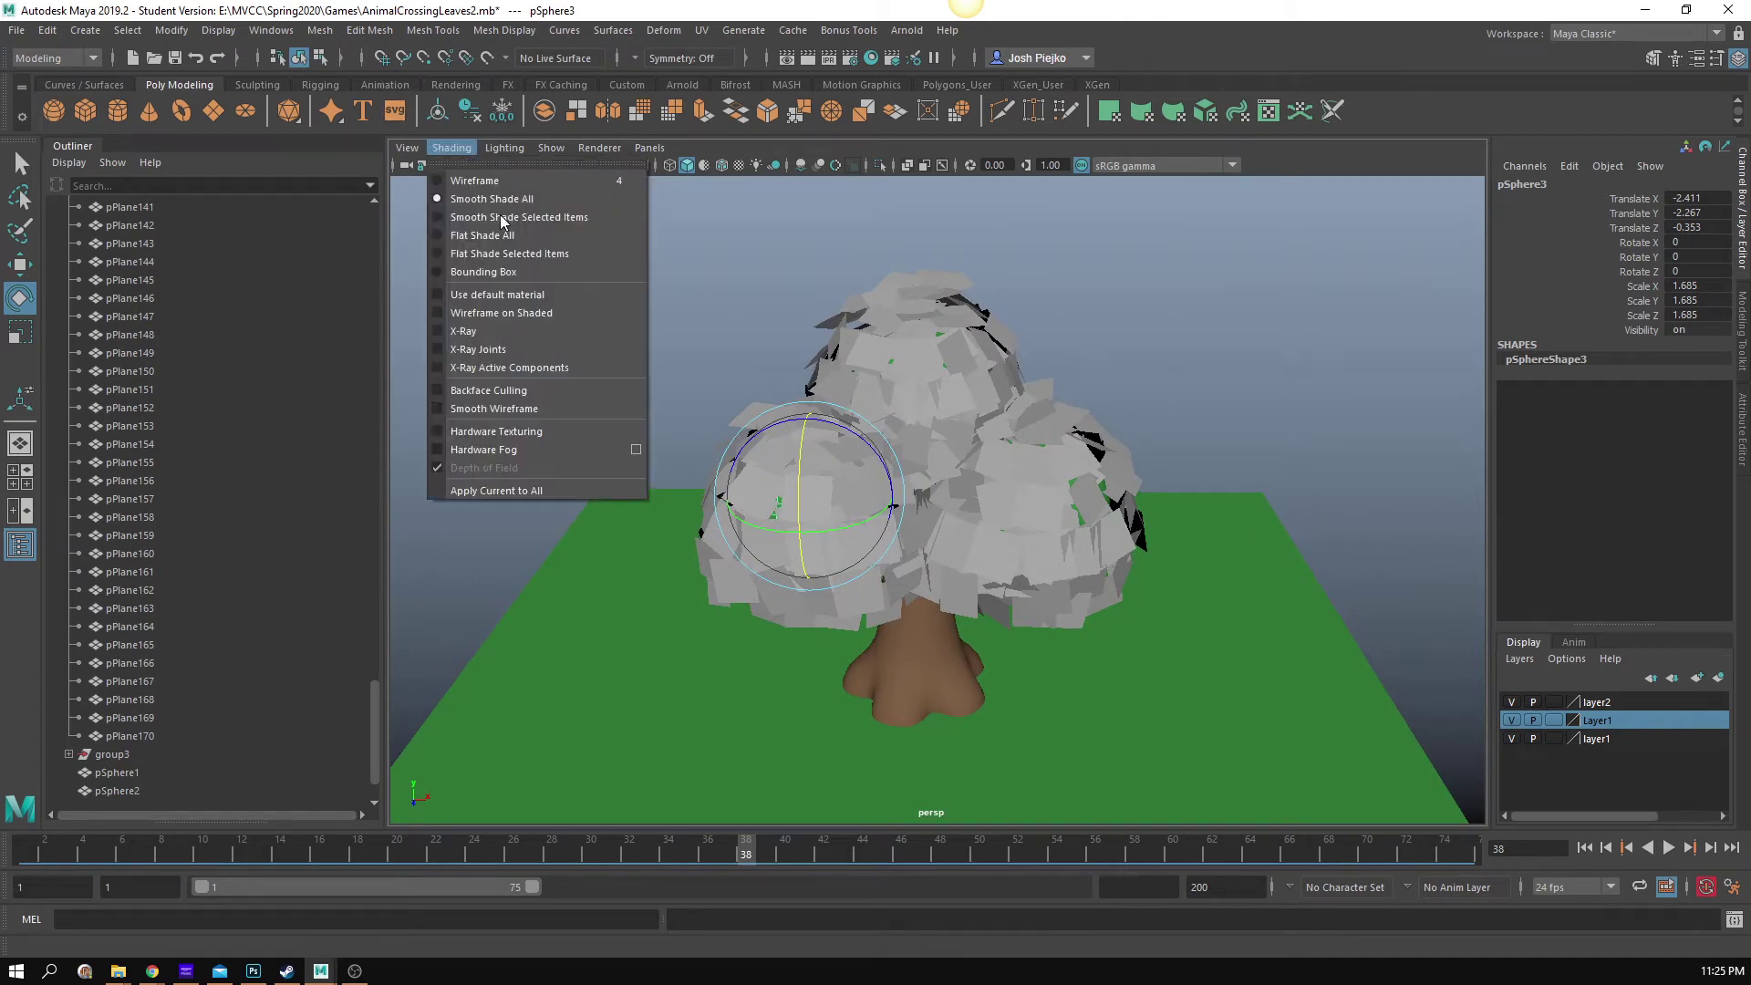
click(538, 426)
click(923, 539)
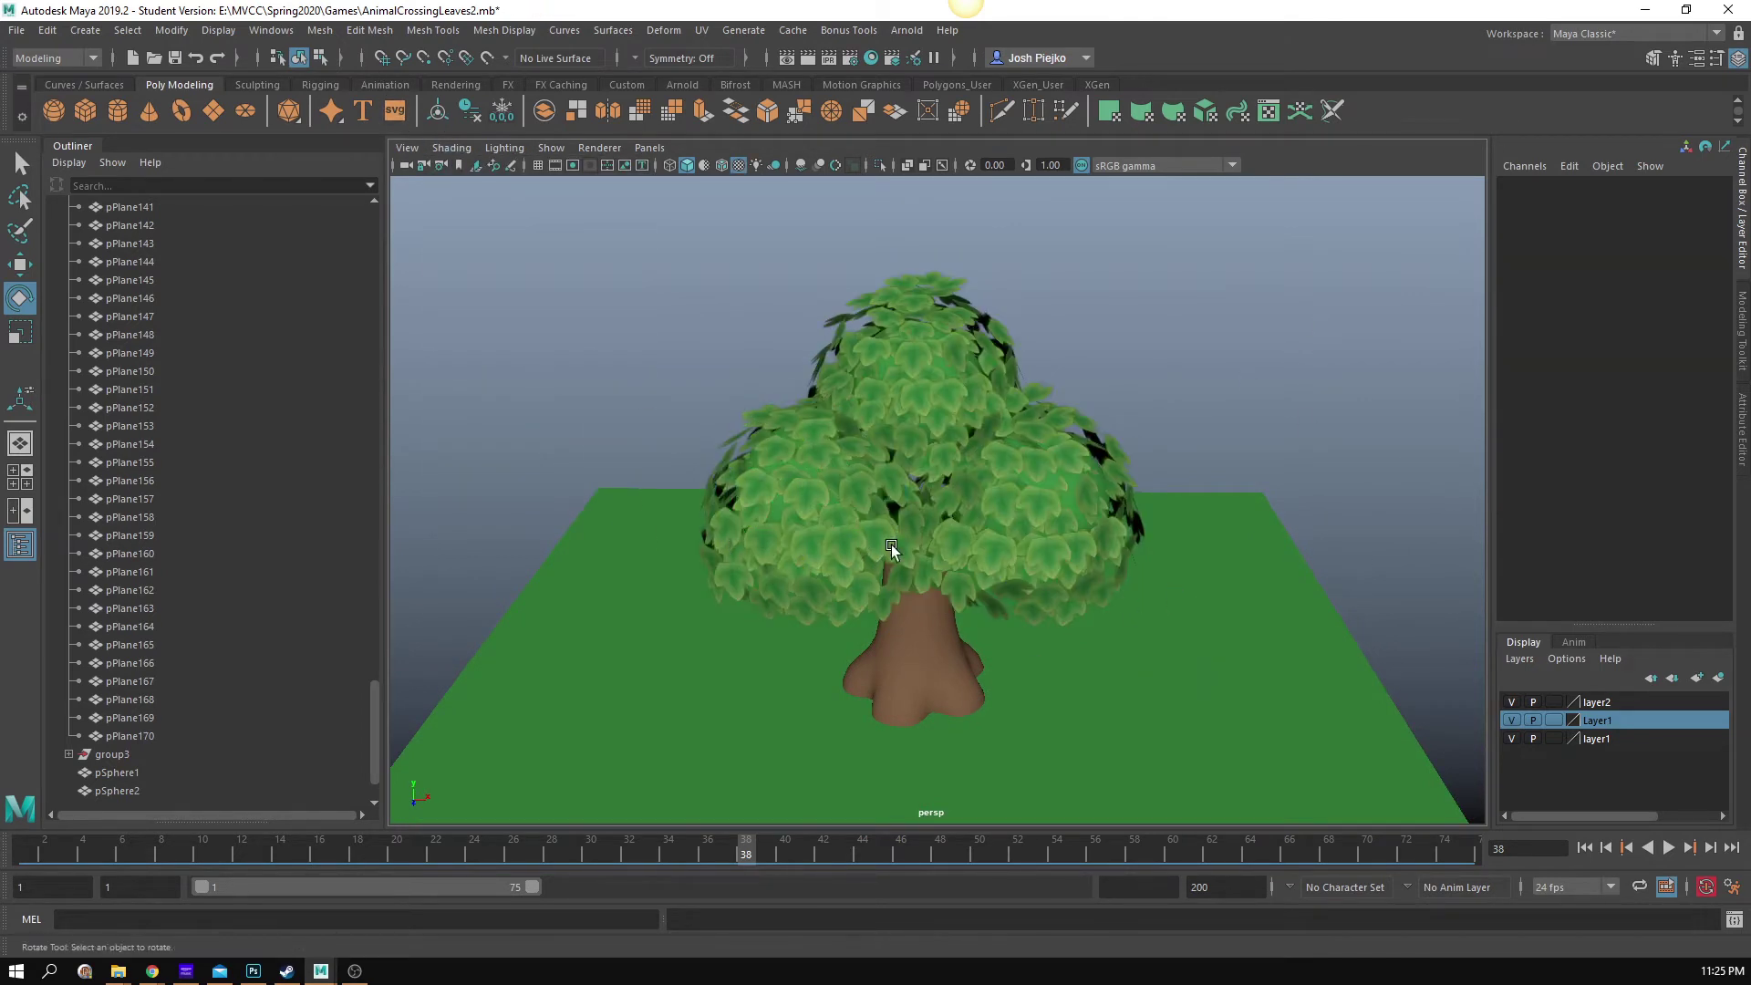
alt+right_drag(923, 538, 739, 599)
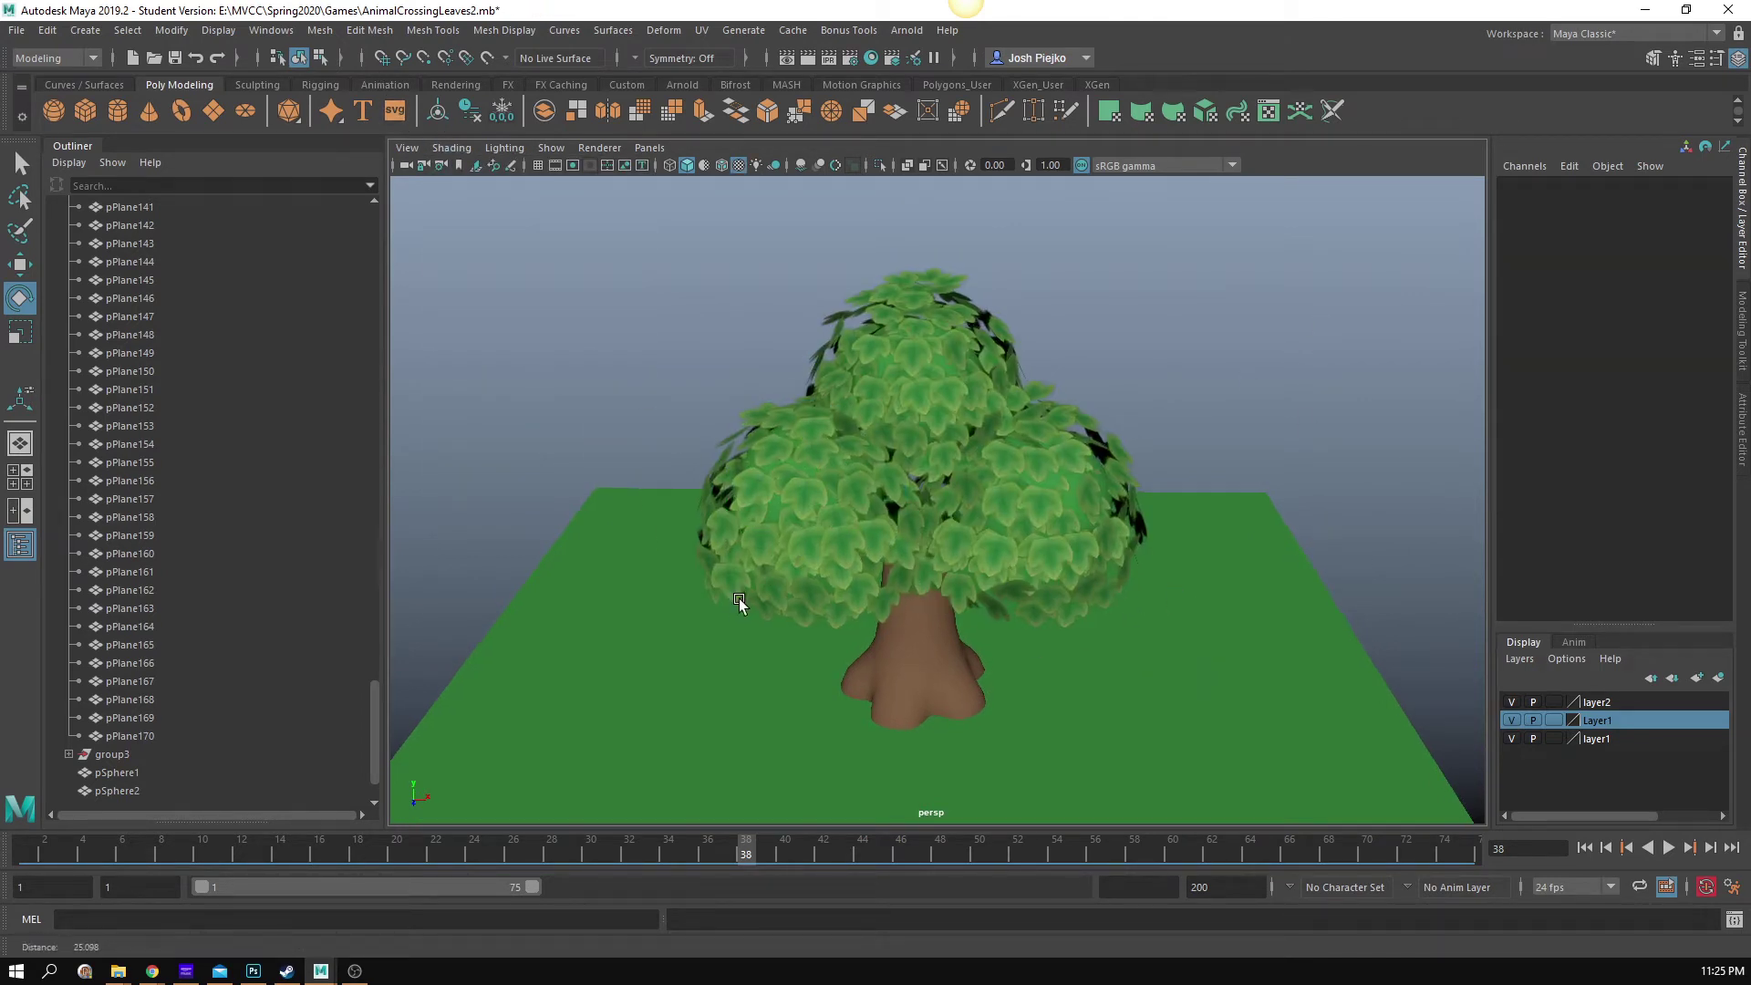
Step: Play the tree animation to examine the leaf movement up close, and stop the playback
drag(552, 878, 15, 851)
alt+right_drag(901, 560, 1173, 608)
click(1049, 462)
alt+right_drag(999, 498, 947, 478)
alt+drag(946, 549, 1125, 419)
click(1202, 375)
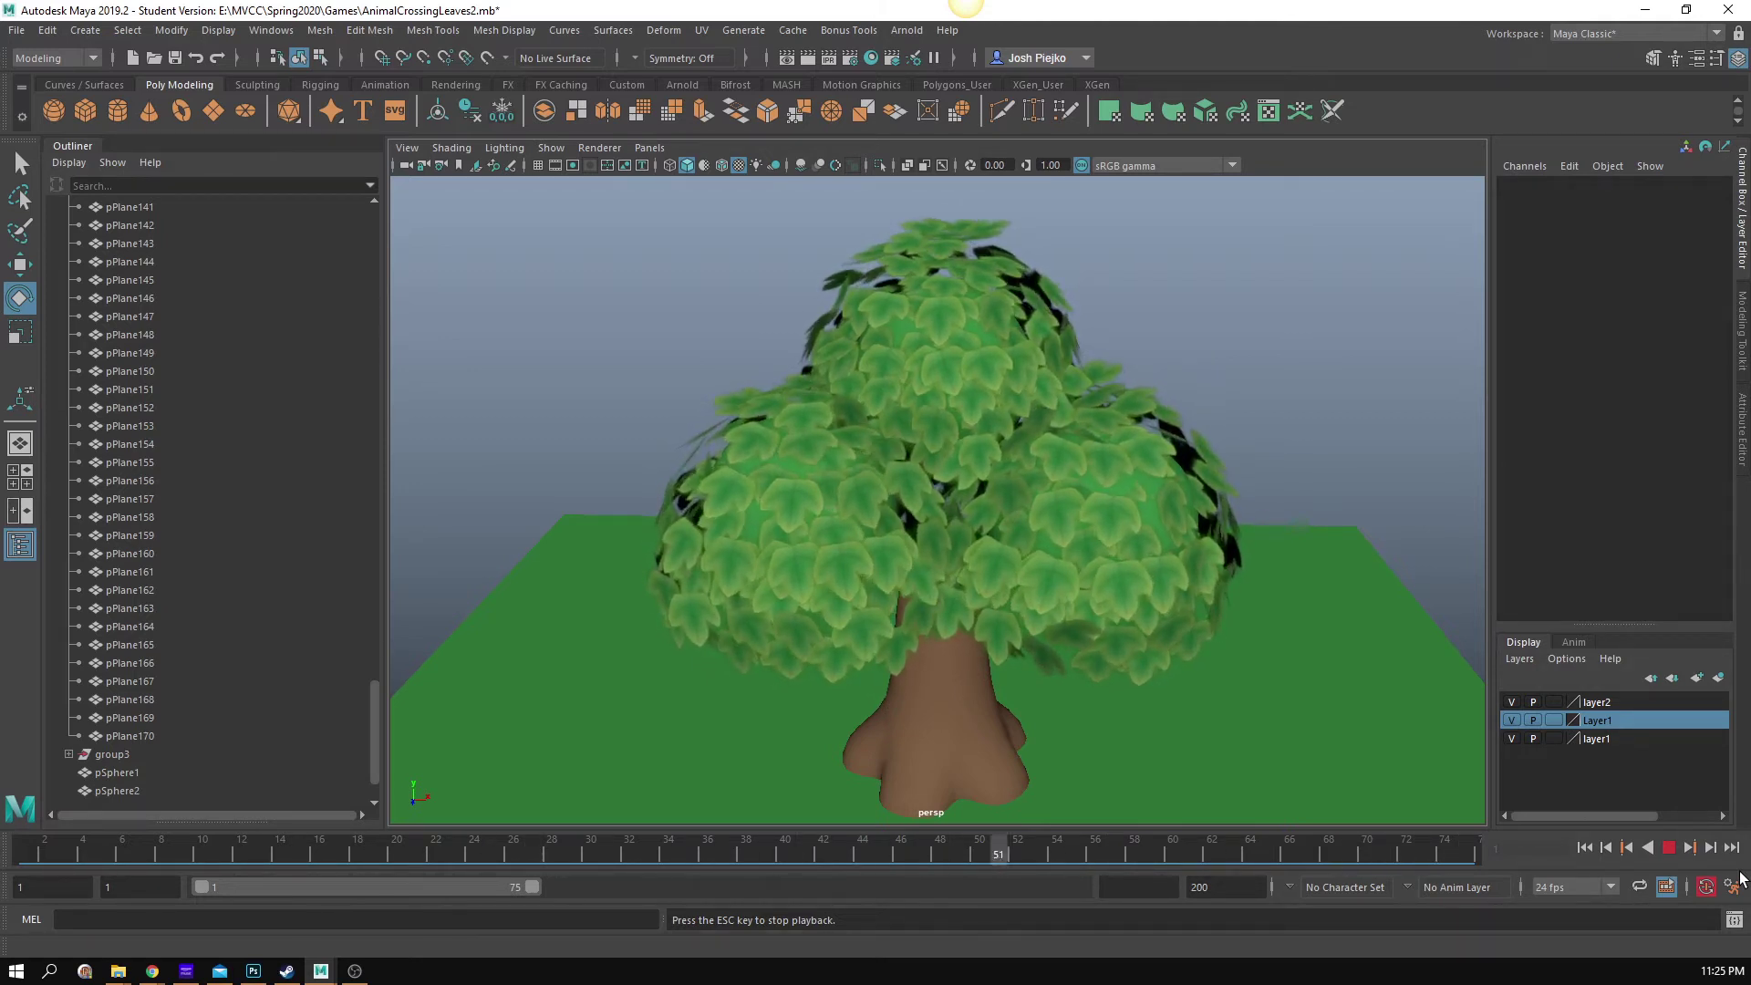
click(1670, 848)
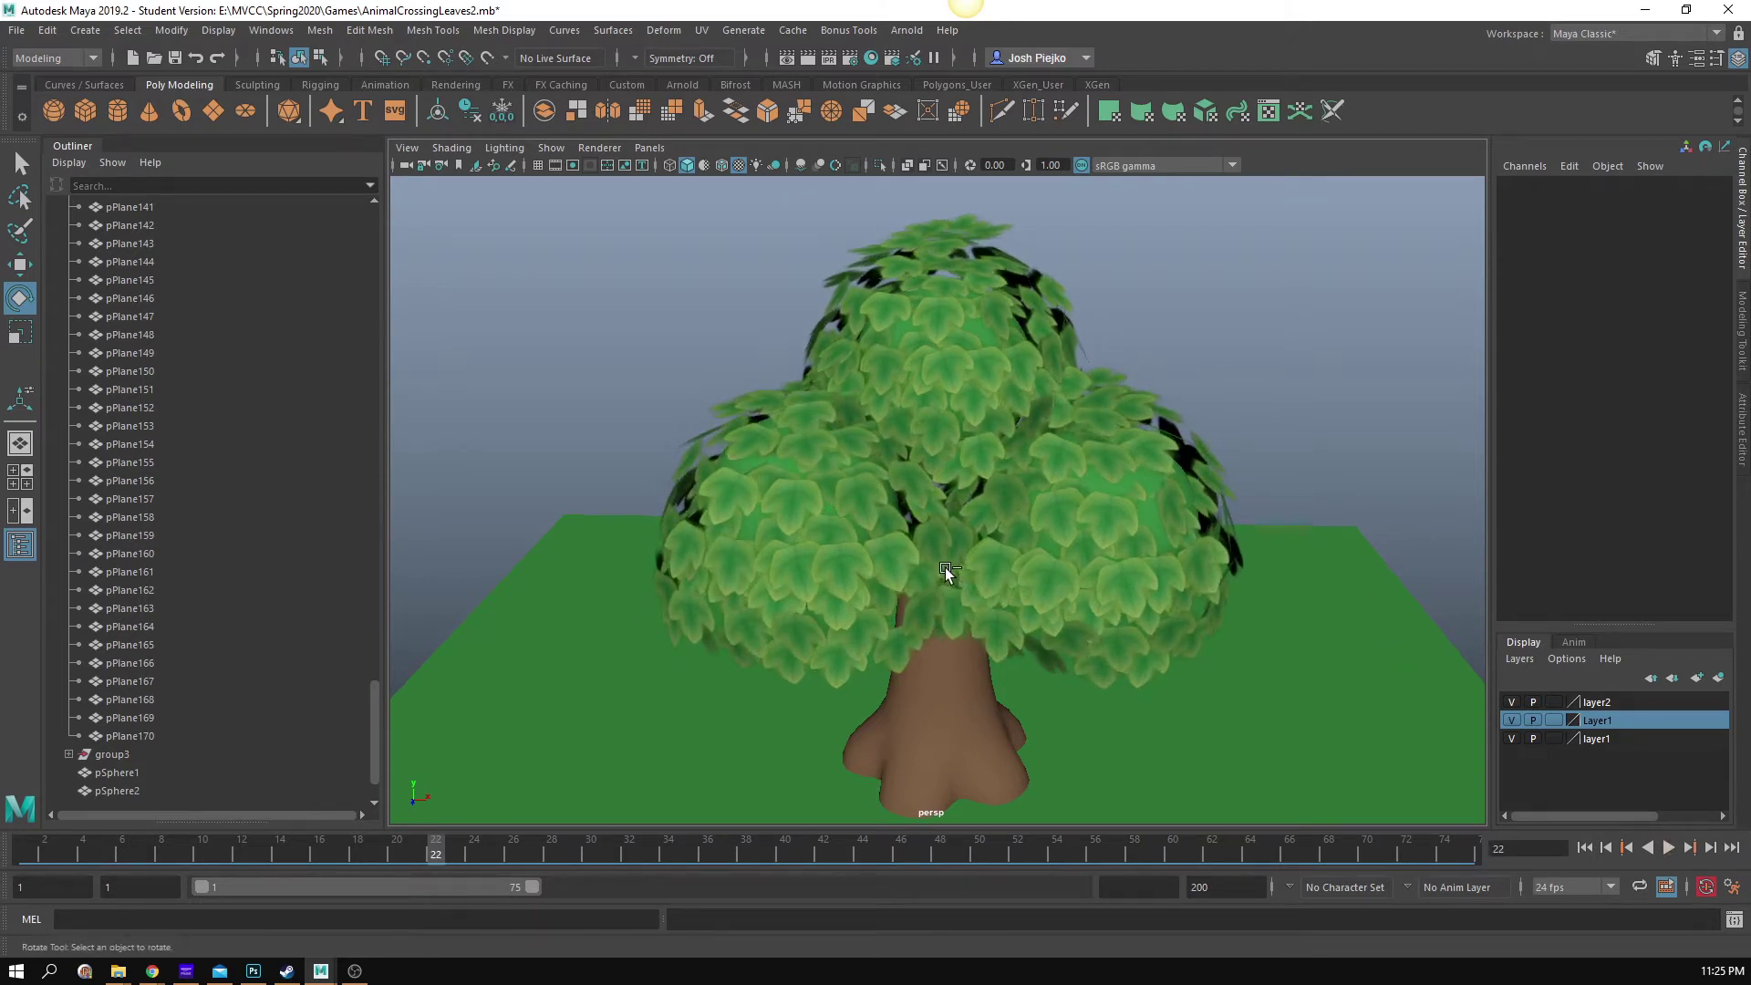
Step: Save the current scene and open AnimalCrossingLeaves.mb
key(q)
key(ctrl+s)
click(837, 508)
click(17, 30)
click(41, 65)
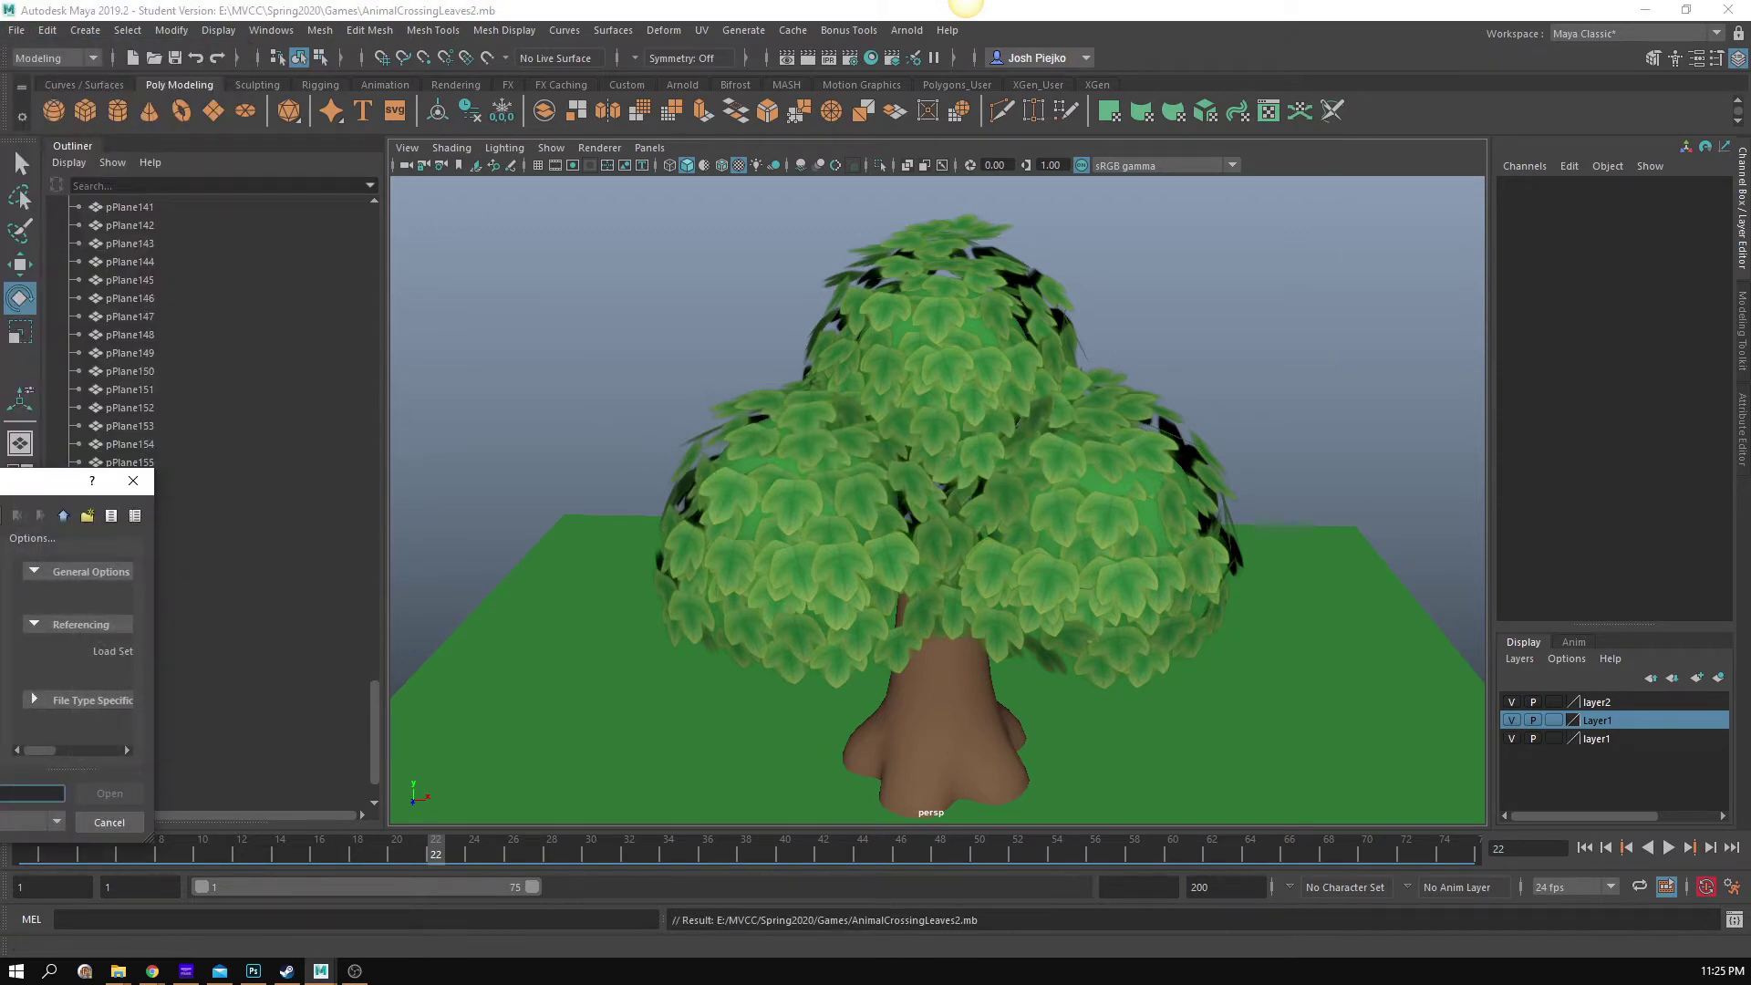
click(582, 556)
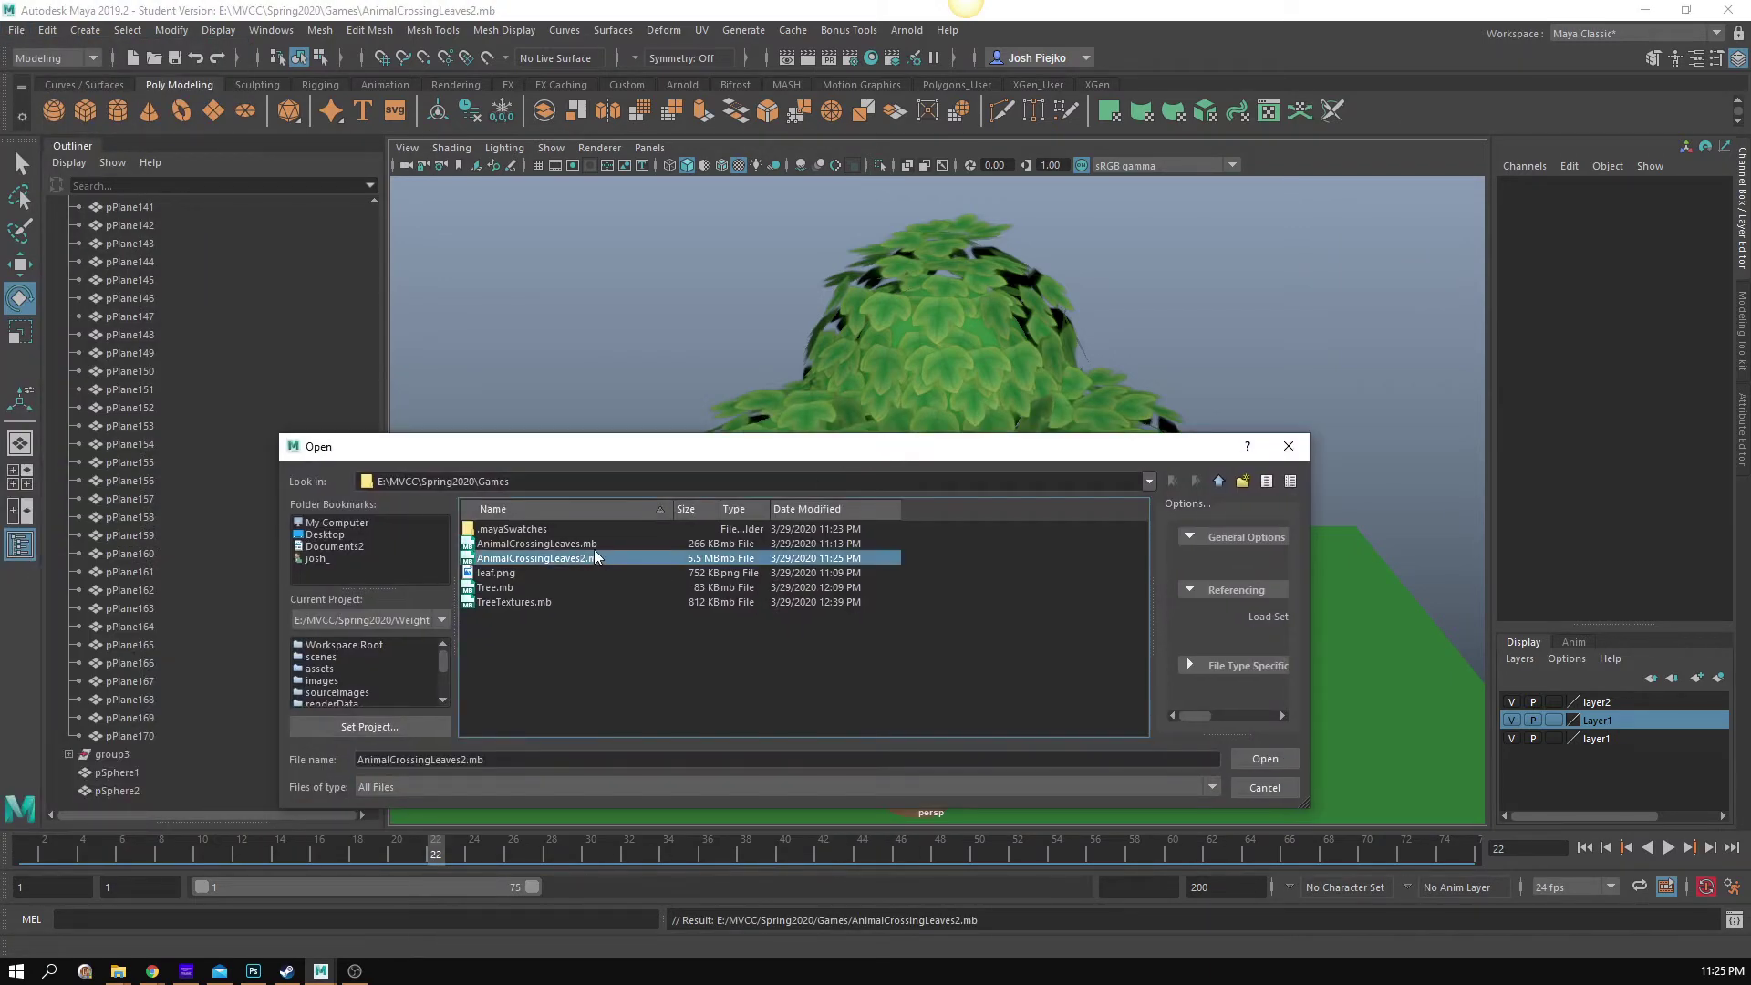
click(592, 543)
click(1266, 759)
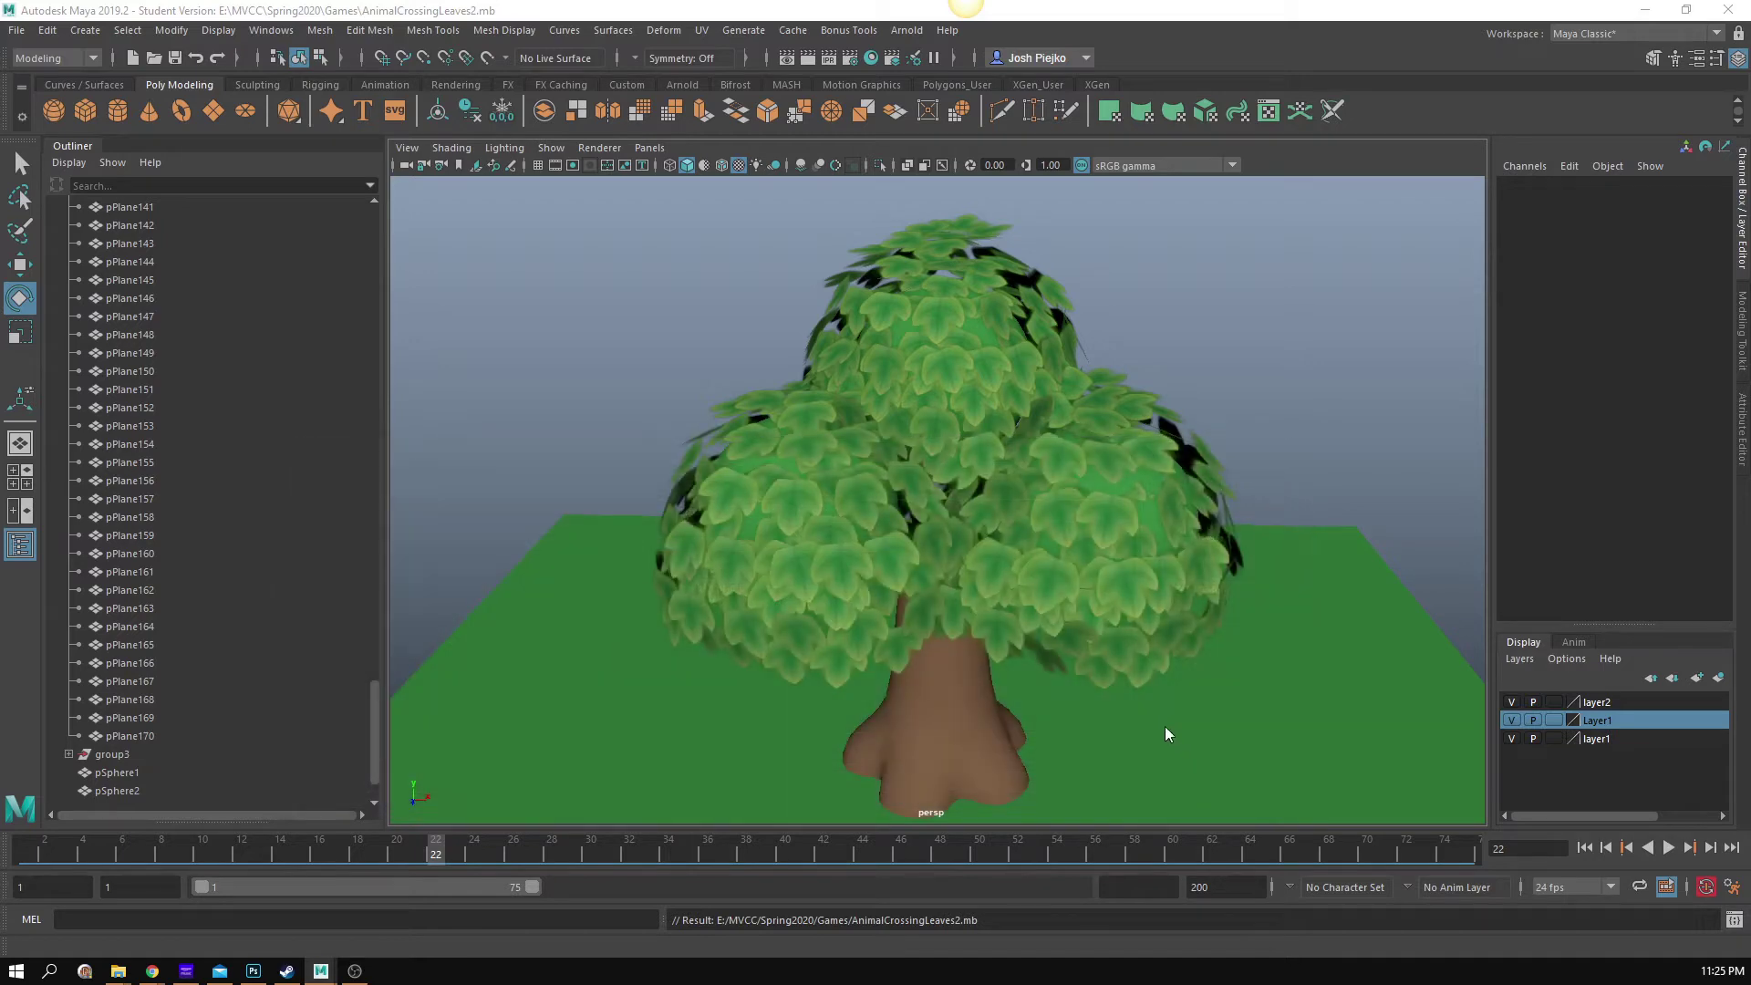
click(837, 504)
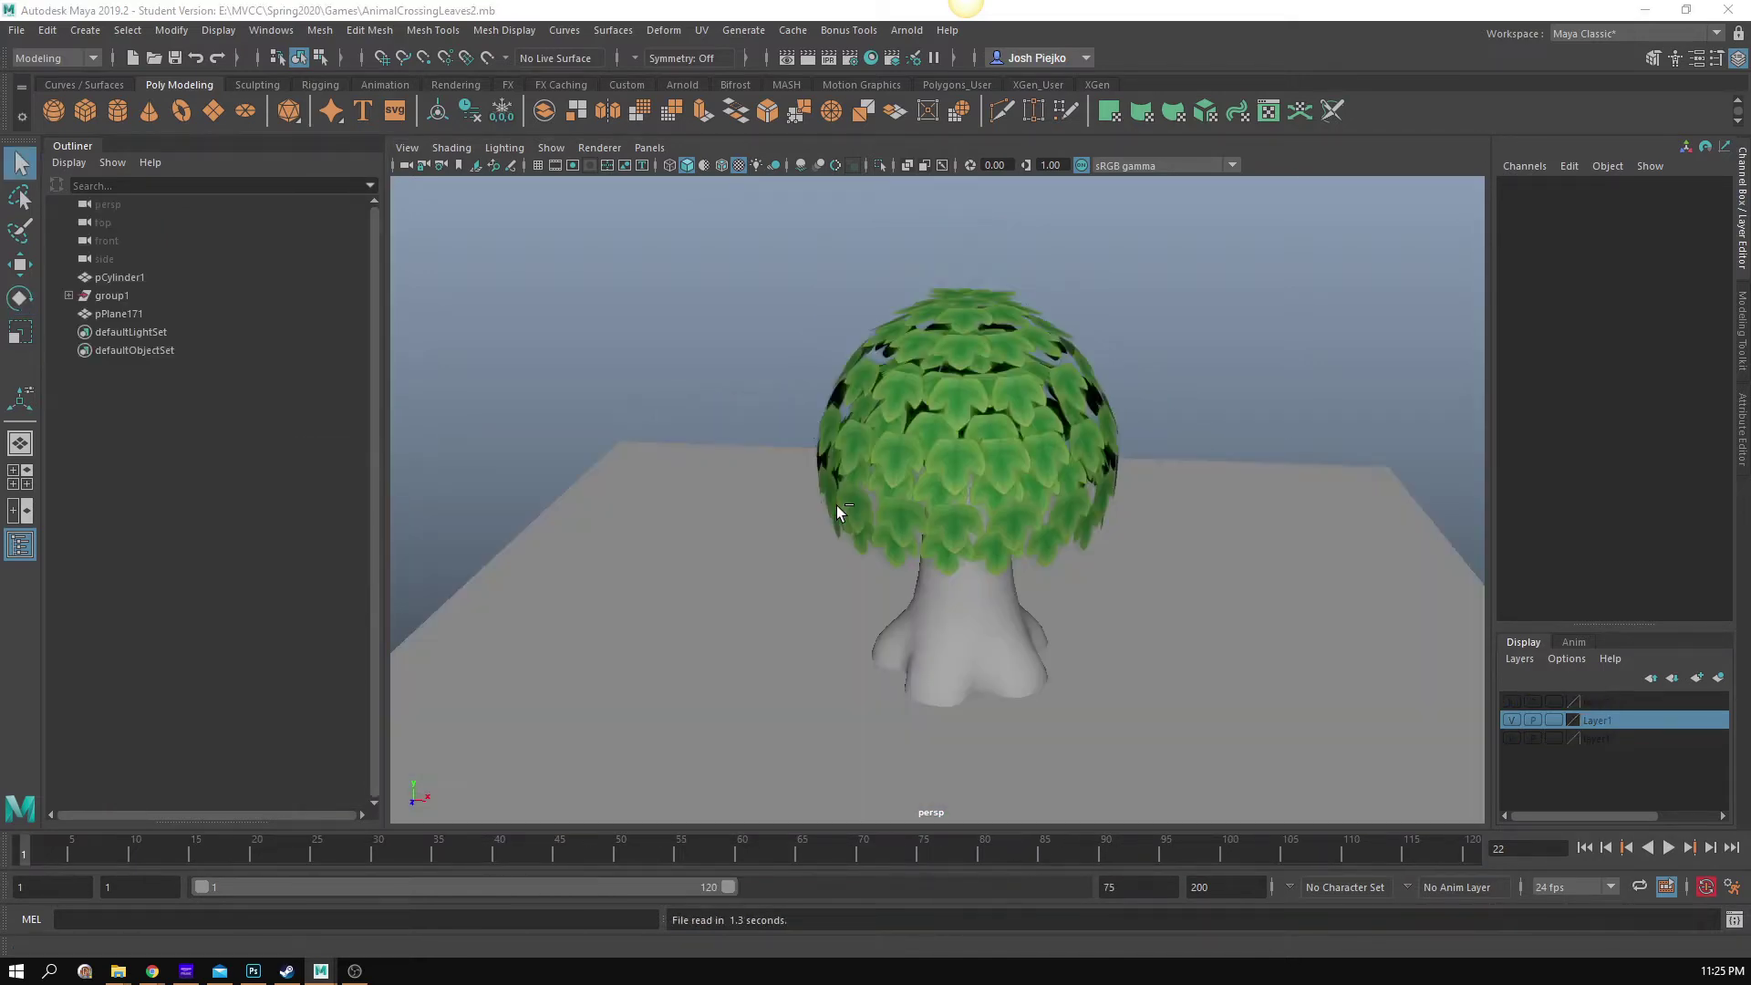
Step: Examine the single leaf-covered canopy above the trunk from several angles and distances
scroll(998, 500, up, 2)
alt+drag(1009, 501, 1040, 433)
click(943, 424)
click(1178, 343)
alt+drag(1178, 343, 1140, 365)
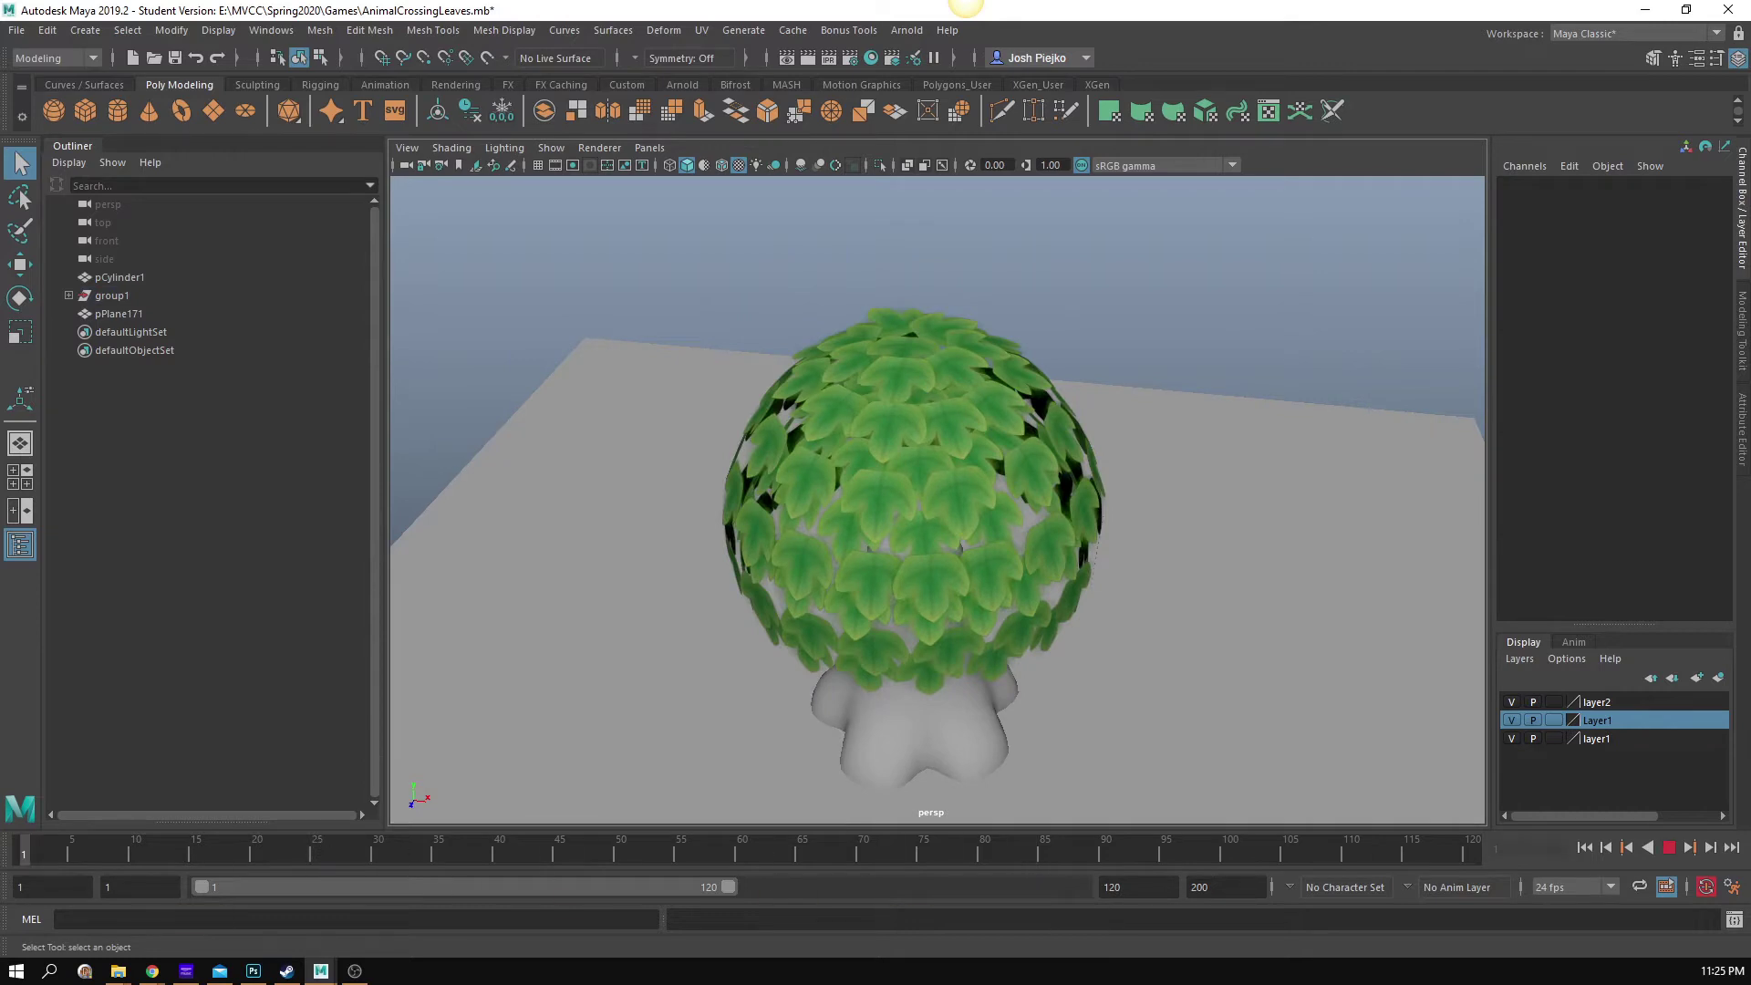
alt+drag(649, 757, 577, 626)
scroll(906, 616, up, 4)
scroll(907, 615, down, 3)
alt+drag(875, 587, 827, 622)
scroll(791, 540, down, 3)
Step: Expand group1 to review its leaf planes and examine the canopy from above
click(68, 296)
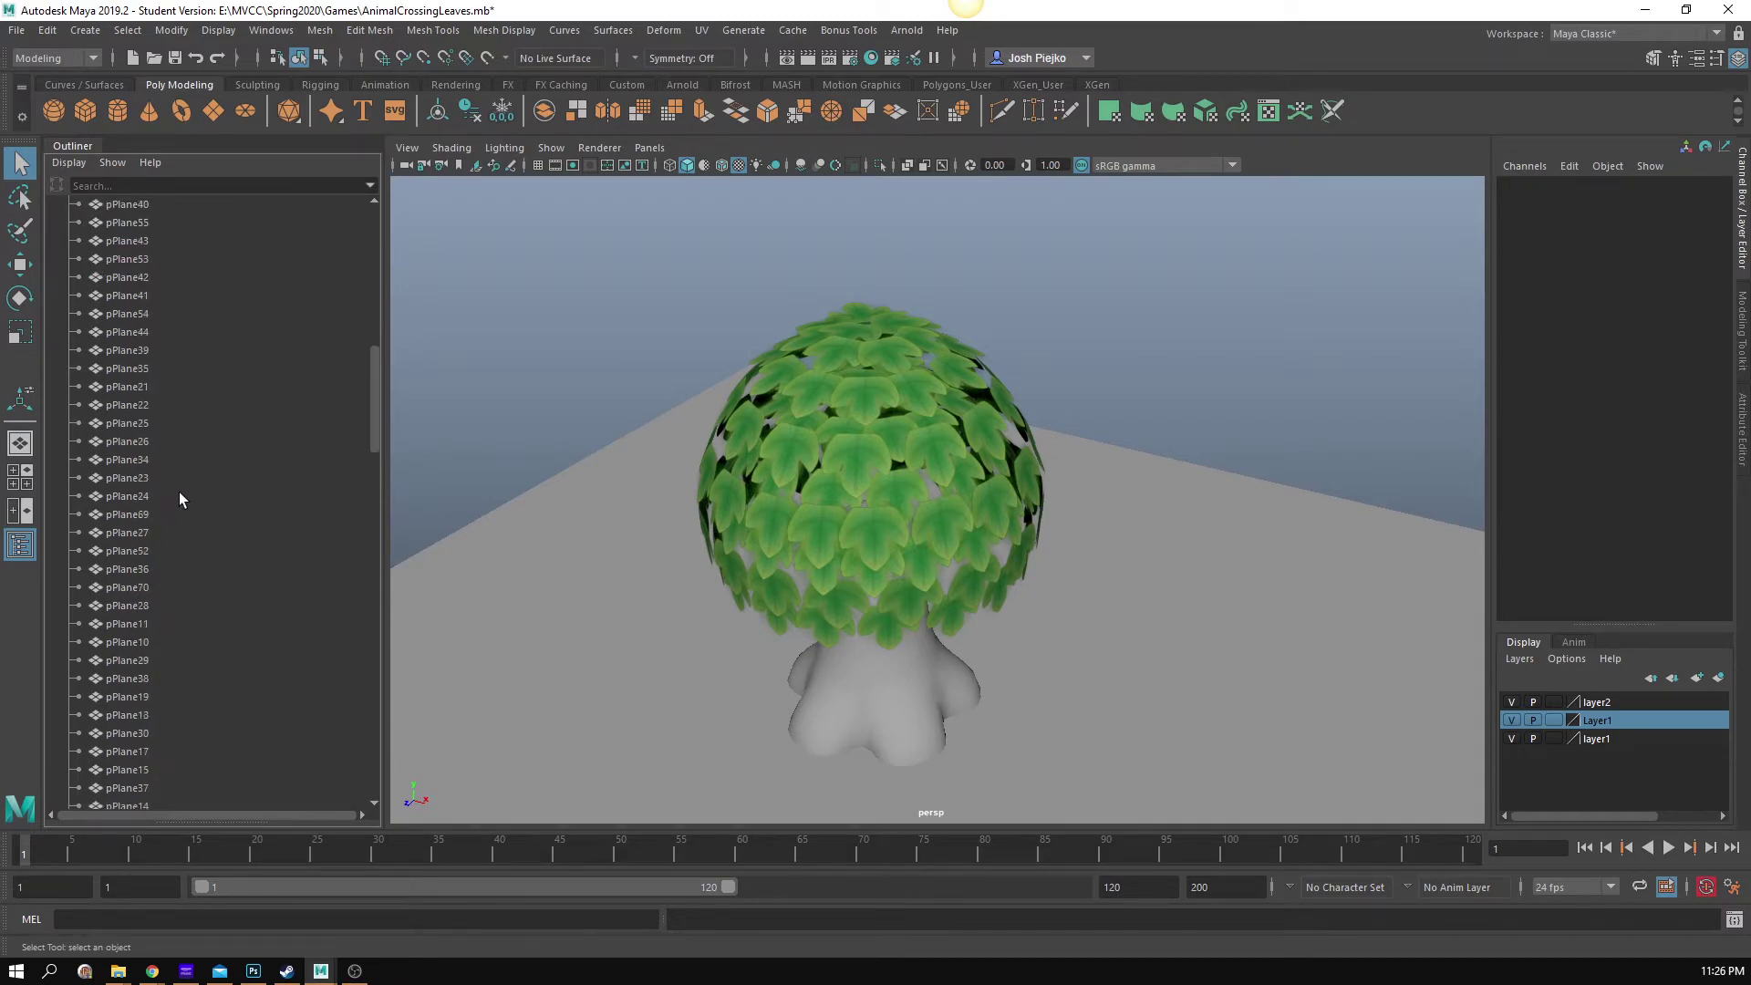
scroll(182, 500, up, 12)
scroll(454, 606, up, 6)
scroll(746, 637, down, 4)
alt+drag(655, 516, 659, 621)
alt+middle_drag(658, 548, 714, 526)
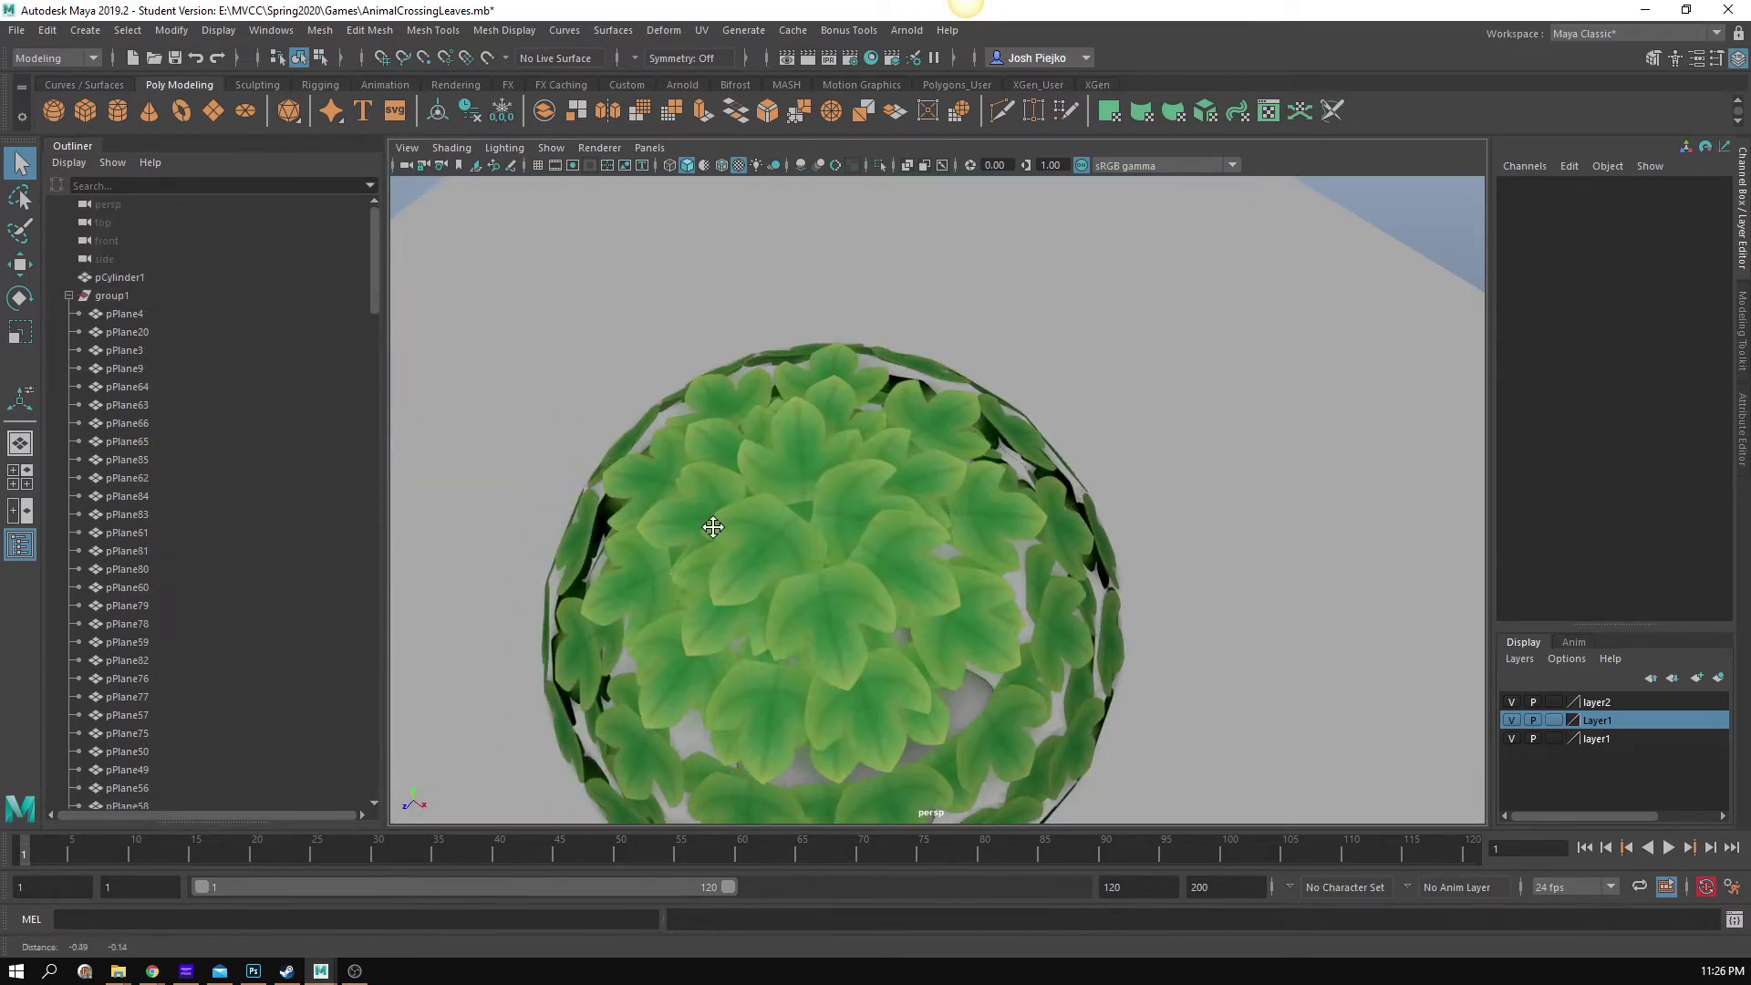
Step: Select a leaf plane near the crown and examine its placement from above and from the side
click(841, 606)
key(w)
scroll(737, 611, down, 5)
alt+drag(737, 684, 861, 535)
alt+right_drag(861, 534, 753, 600)
alt+middle_drag(825, 566, 867, 541)
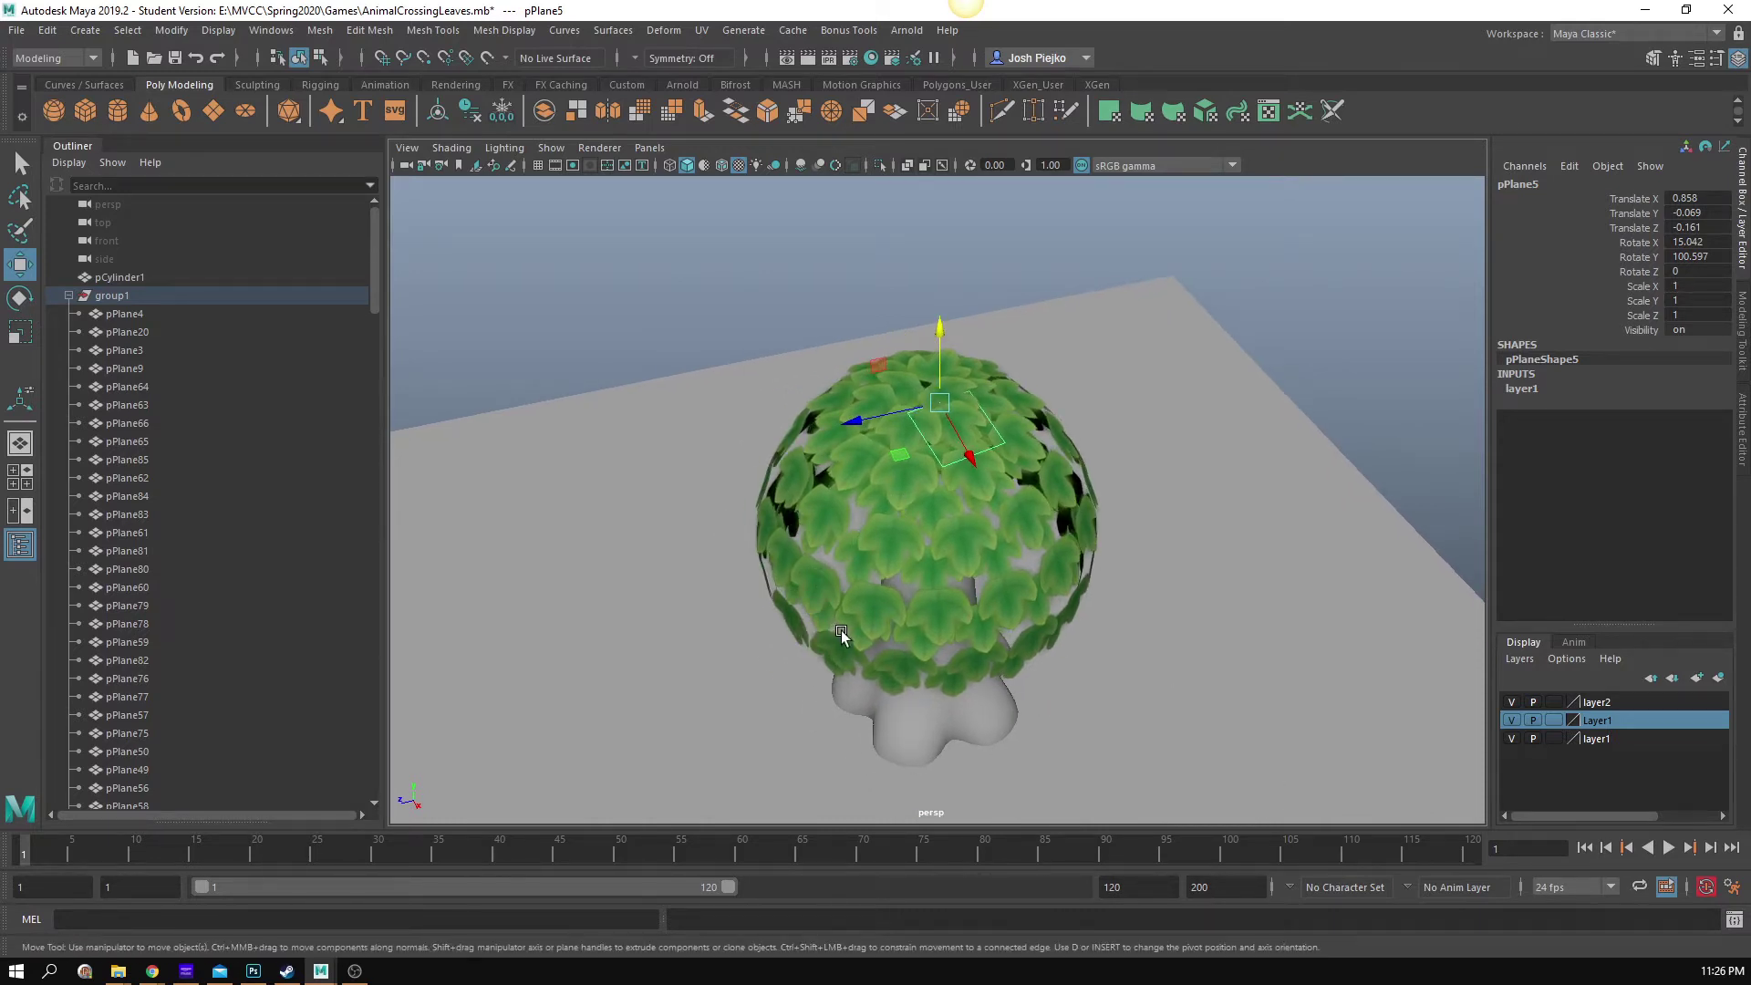
mouse_move(864, 611)
alt+mouse_down()
mouse_move(829, 684)
mouse_move(868, 617)
alt+mouse_up()
mouse_move(868, 618)
alt+right_down()
mouse_move(1207, 573)
mouse_move(1114, 561)
mouse_move(922, 438)
alt+right_up()
Step: Turn off hardware texturing and select a flat plane at the crown to examine the canopy's layout
click(452, 147)
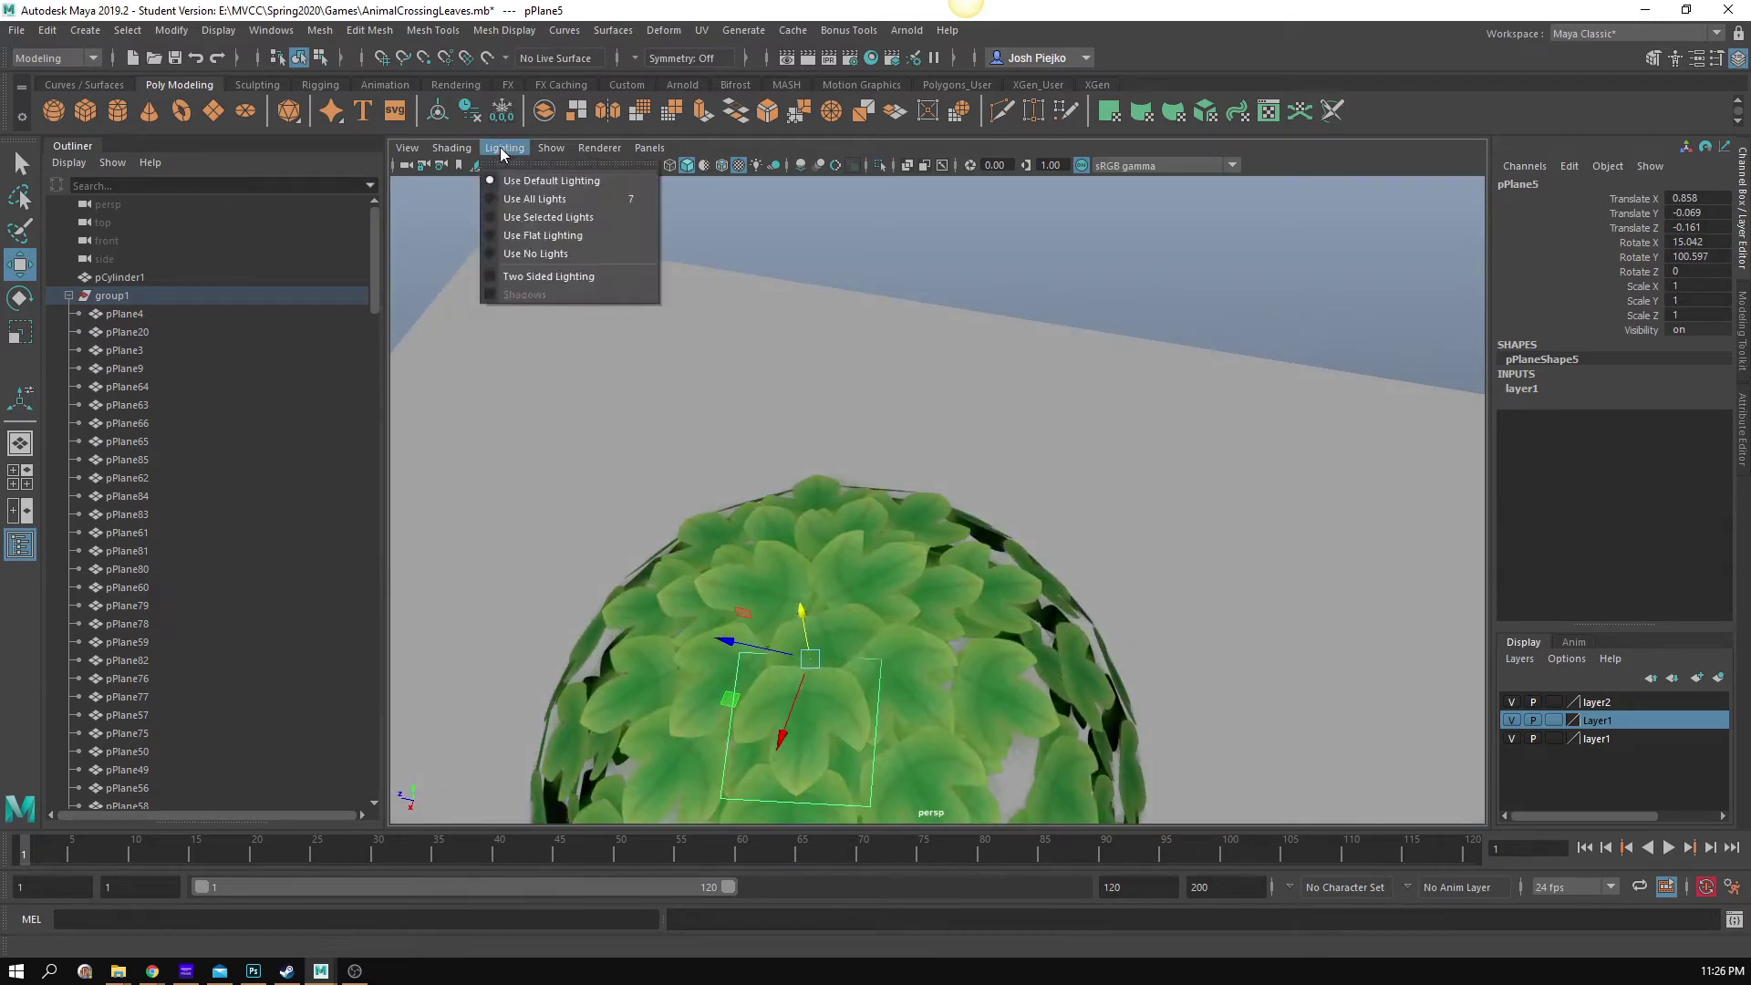
click(500, 431)
alt+right_drag(912, 516, 868, 491)
click(893, 488)
alt+drag(1076, 539, 1000, 521)
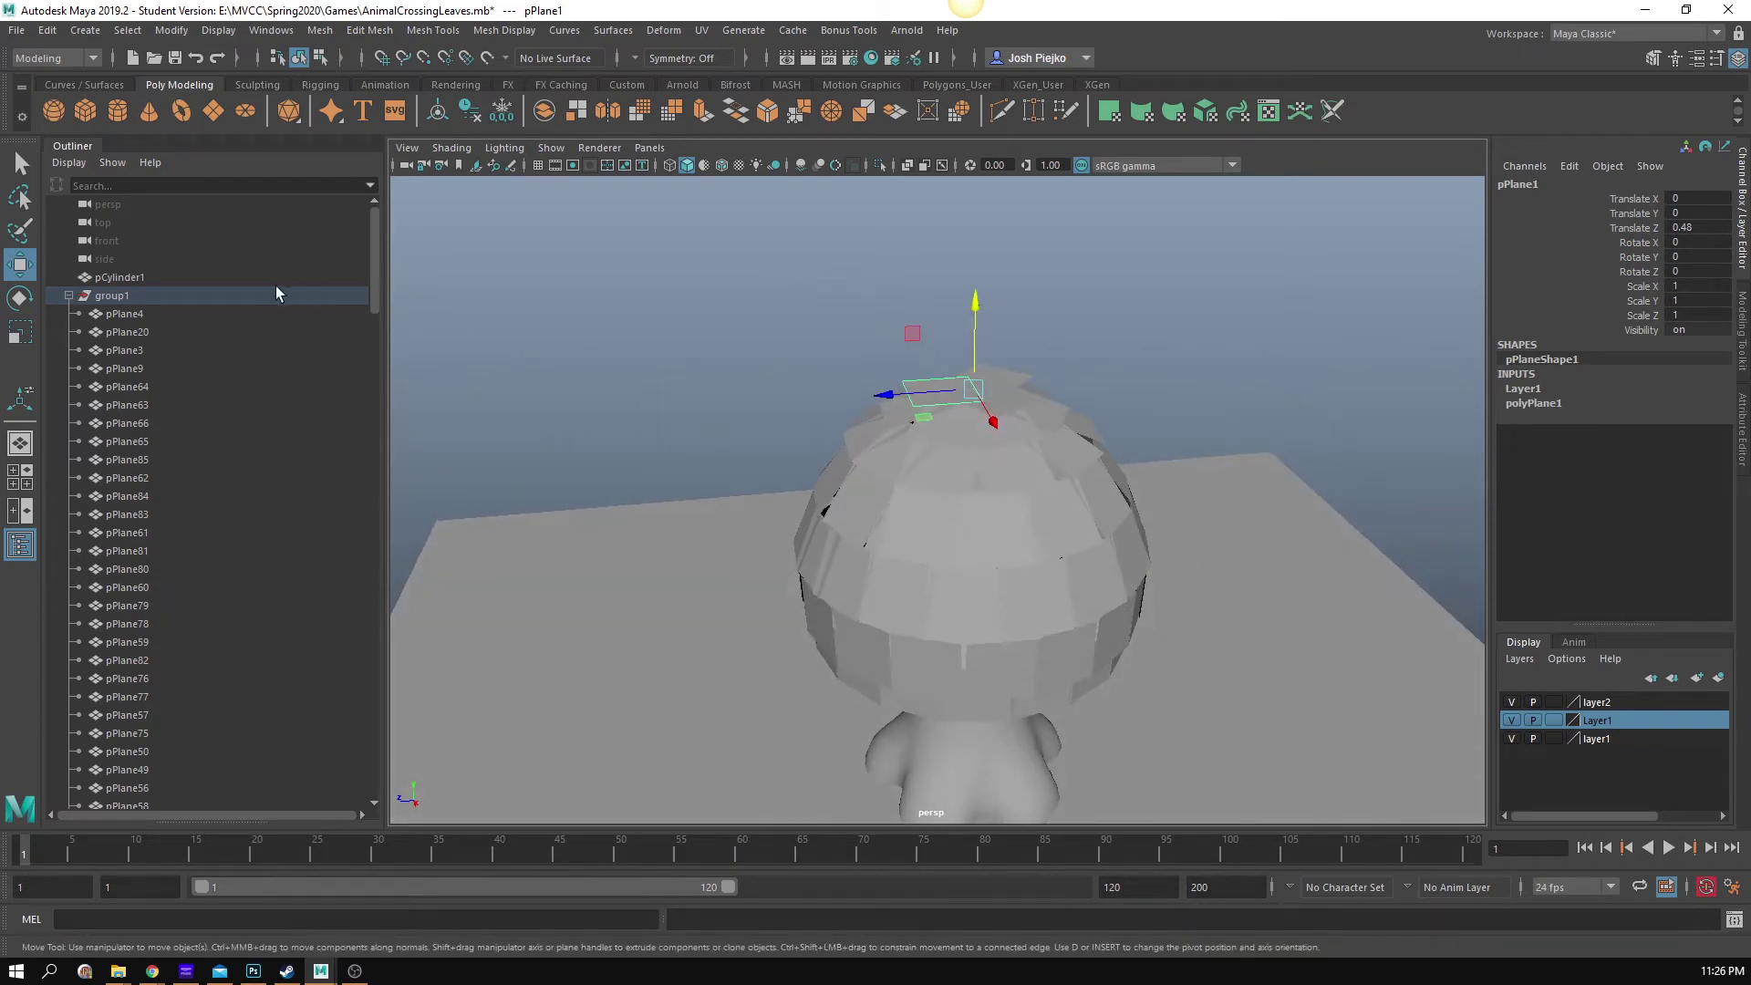
Step: Put group1 into a new display layer and hide that layer
click(173, 296)
click(1718, 678)
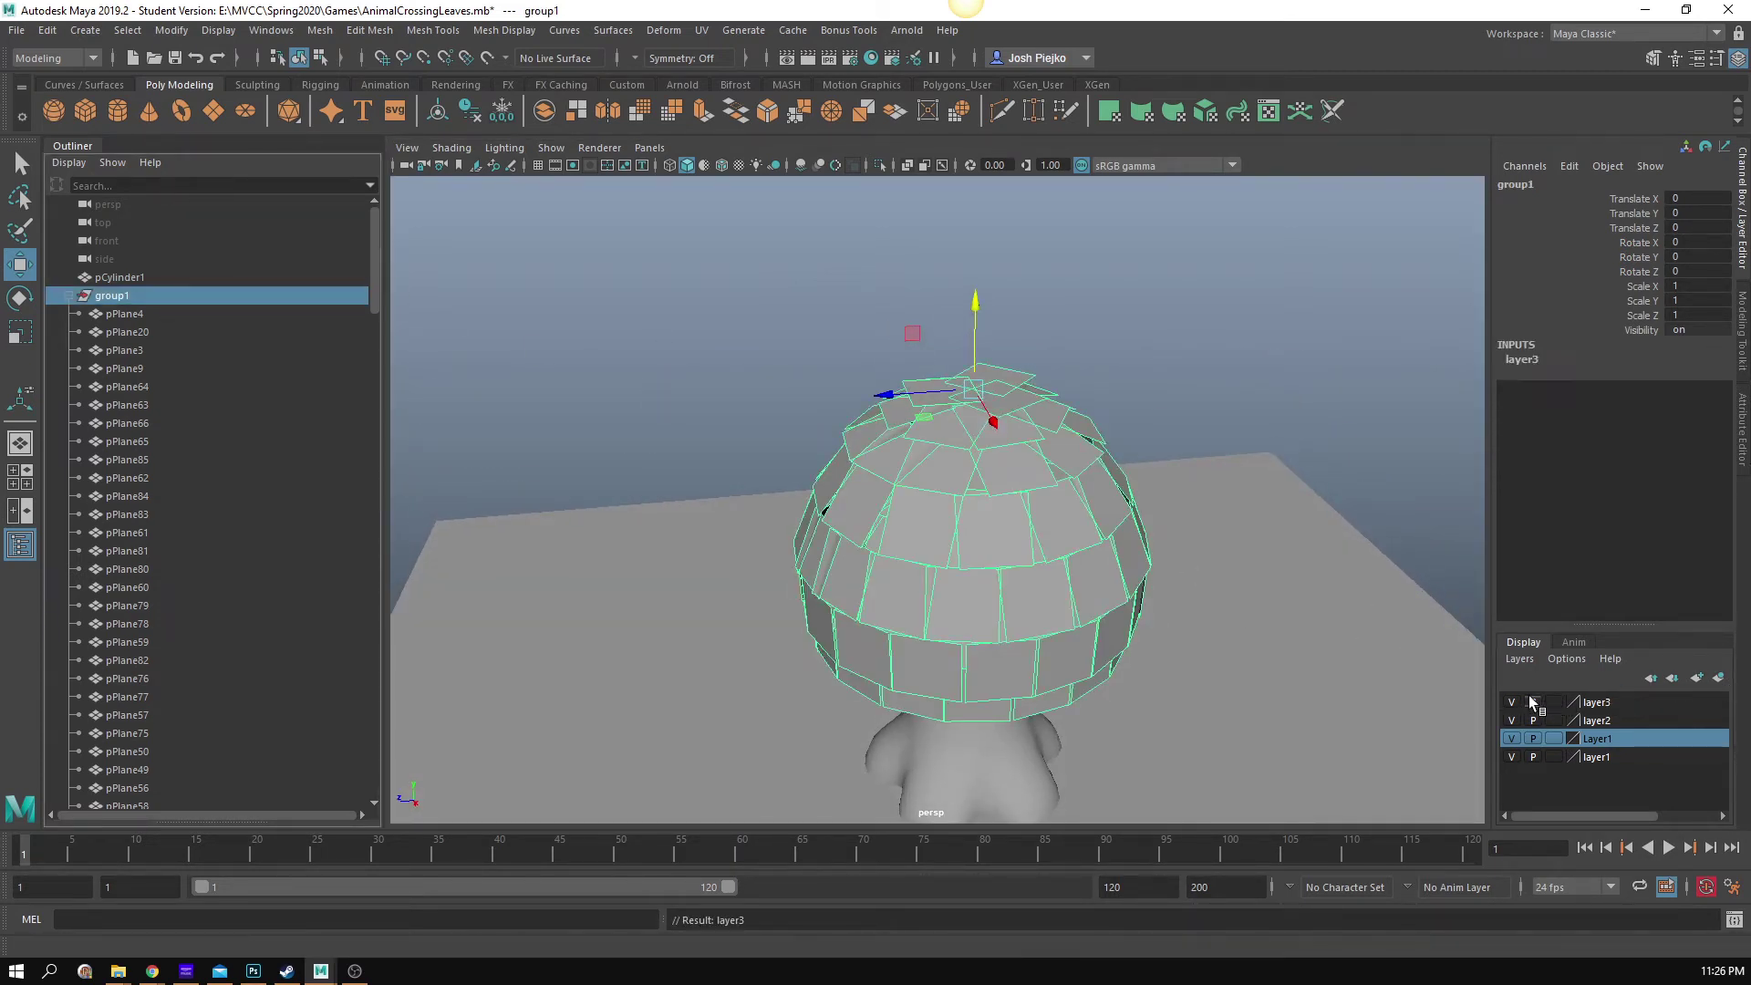
click(1512, 703)
alt+drag(1022, 547, 1164, 560)
click(1199, 451)
alt+drag(1199, 451, 1040, 415)
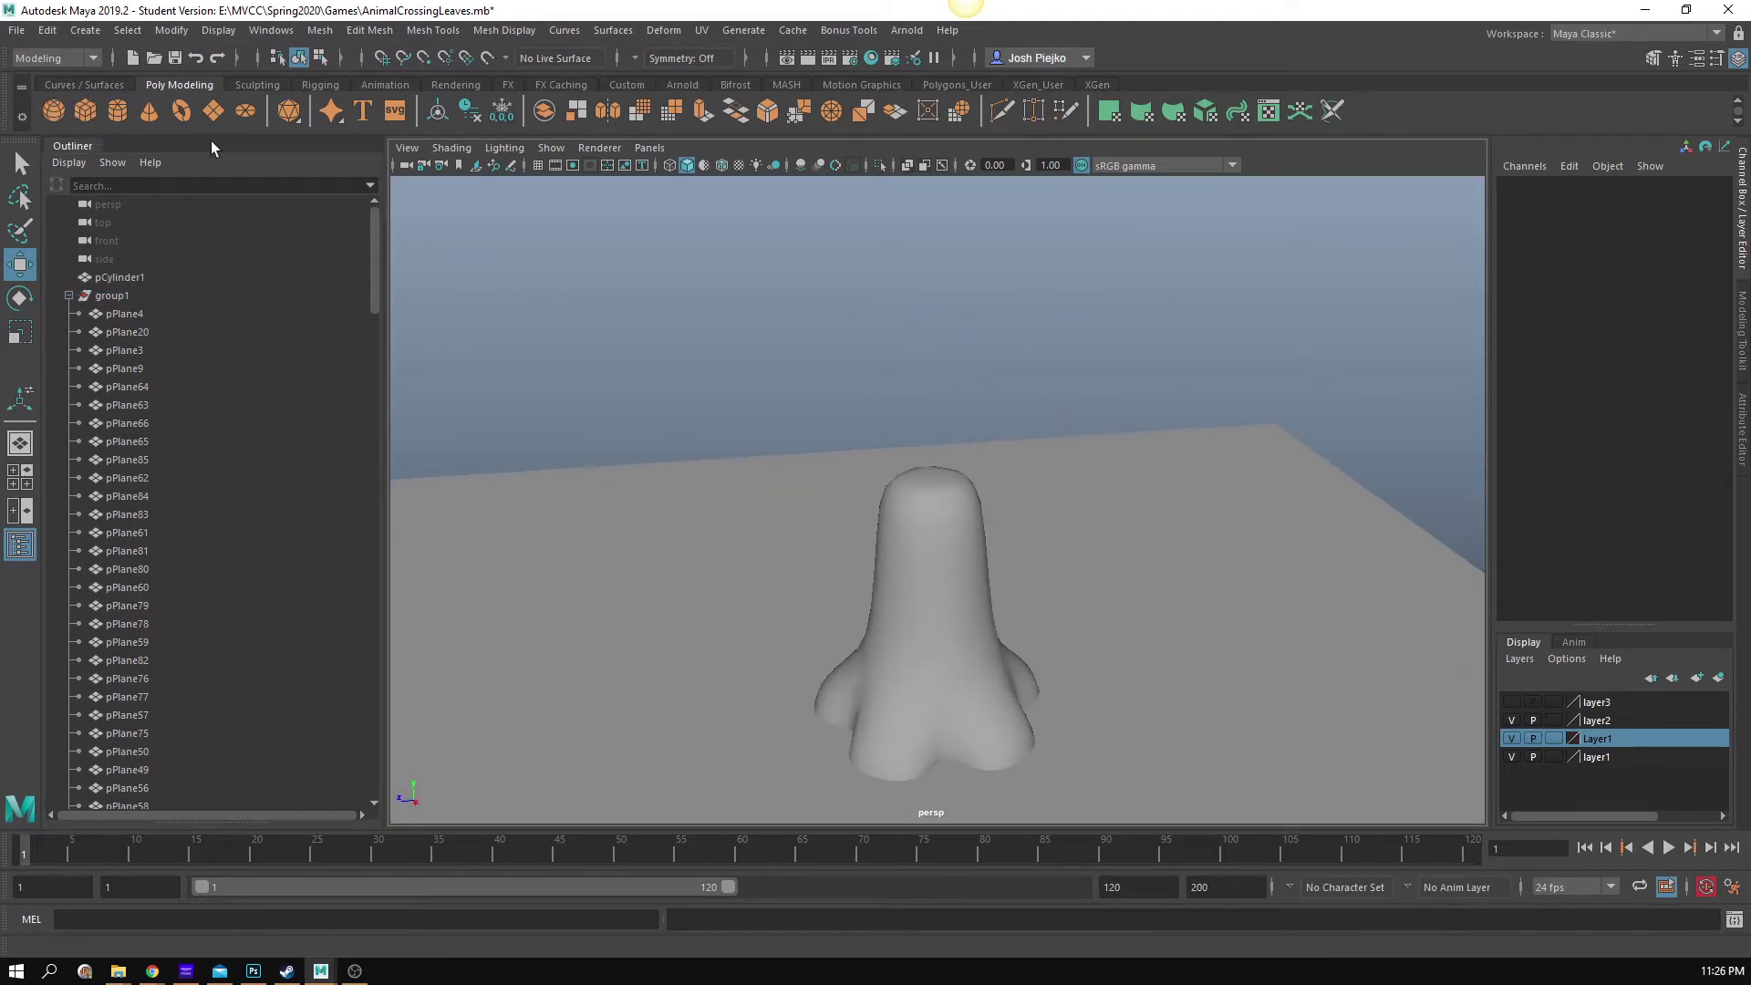
Step: Create a polygon plane and set its width and height subdivisions to 1
click(216, 113)
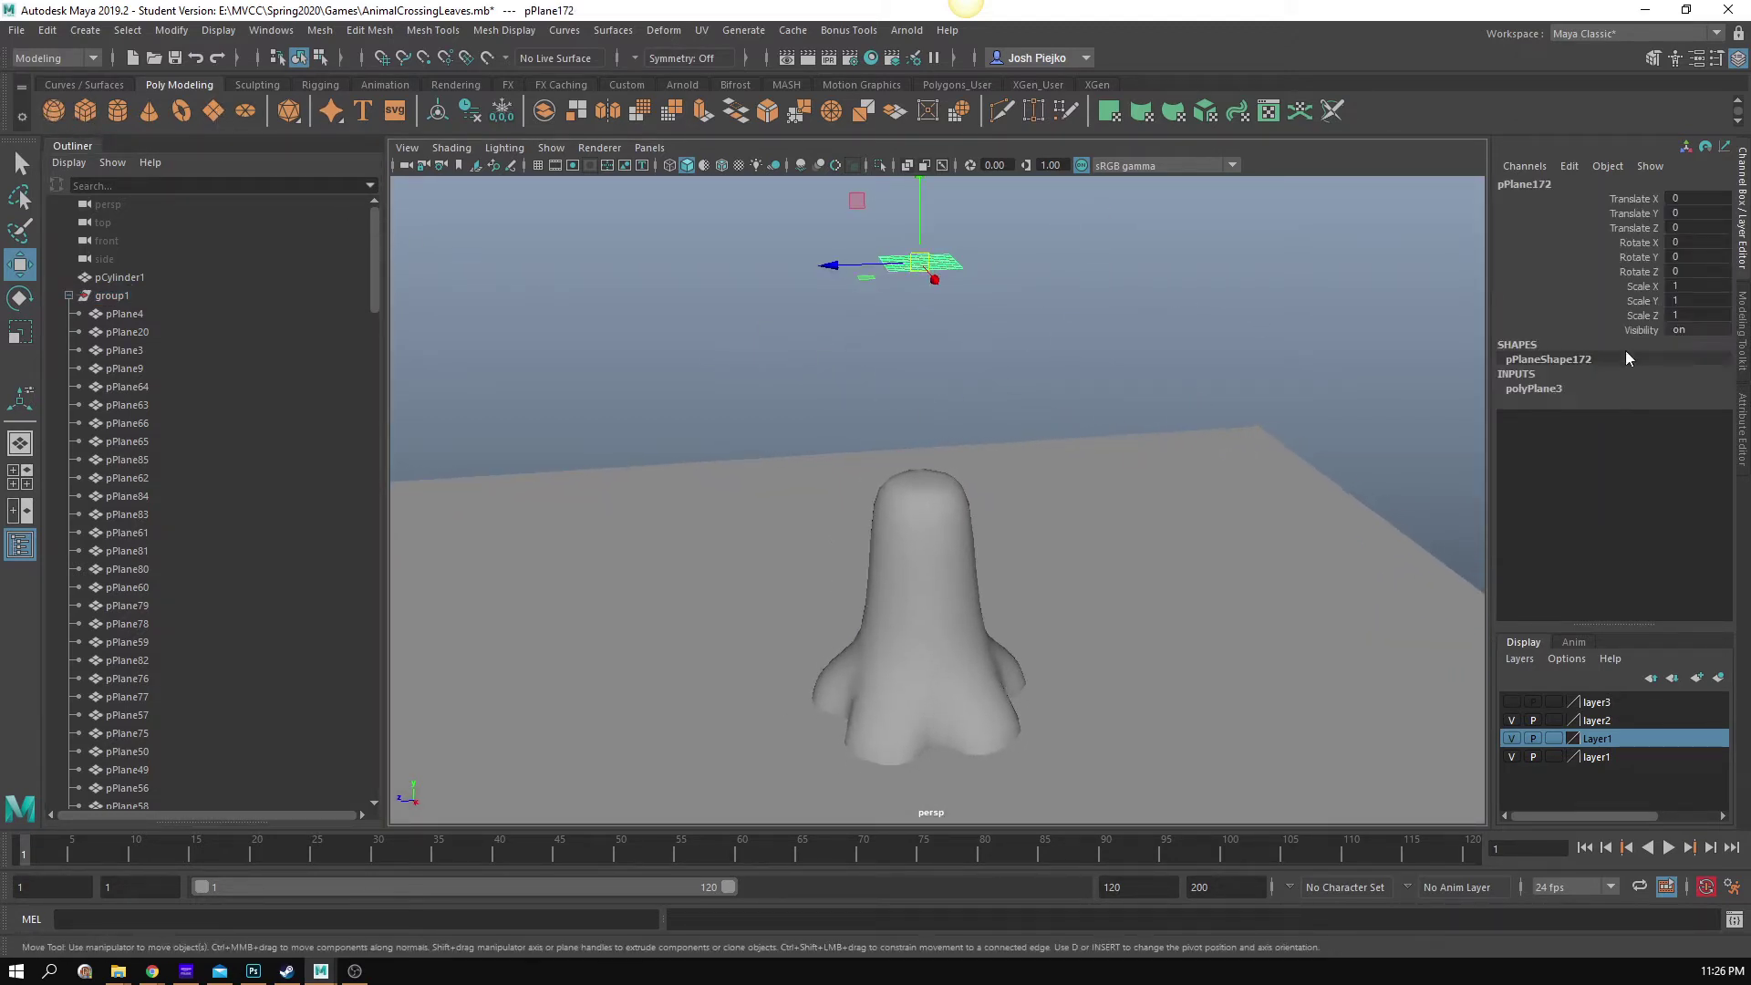
click(1569, 385)
drag(1670, 428, 1687, 446)
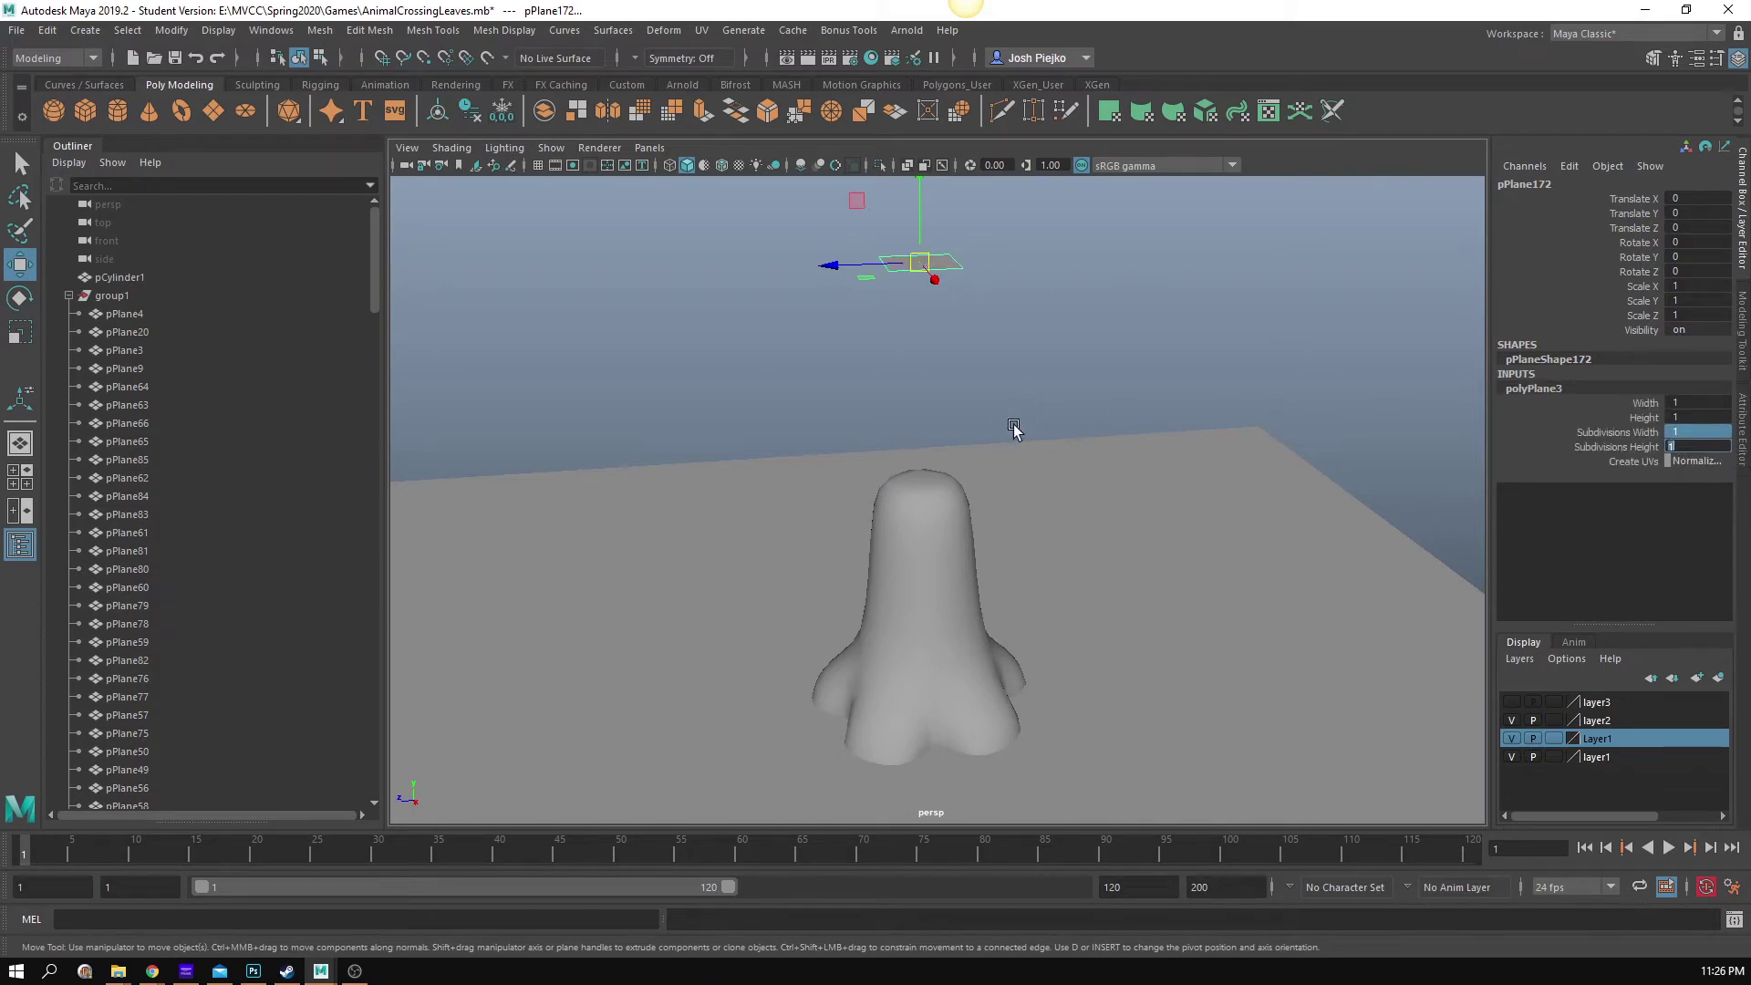
Step: Select the trunk and the ground plane and add them to the hidden layer3
alt+drag(1008, 431, 974, 566)
alt+right_drag(974, 566, 755, 609)
drag(755, 609, 1098, 746)
alt+middle_drag(1190, 750, 1163, 618)
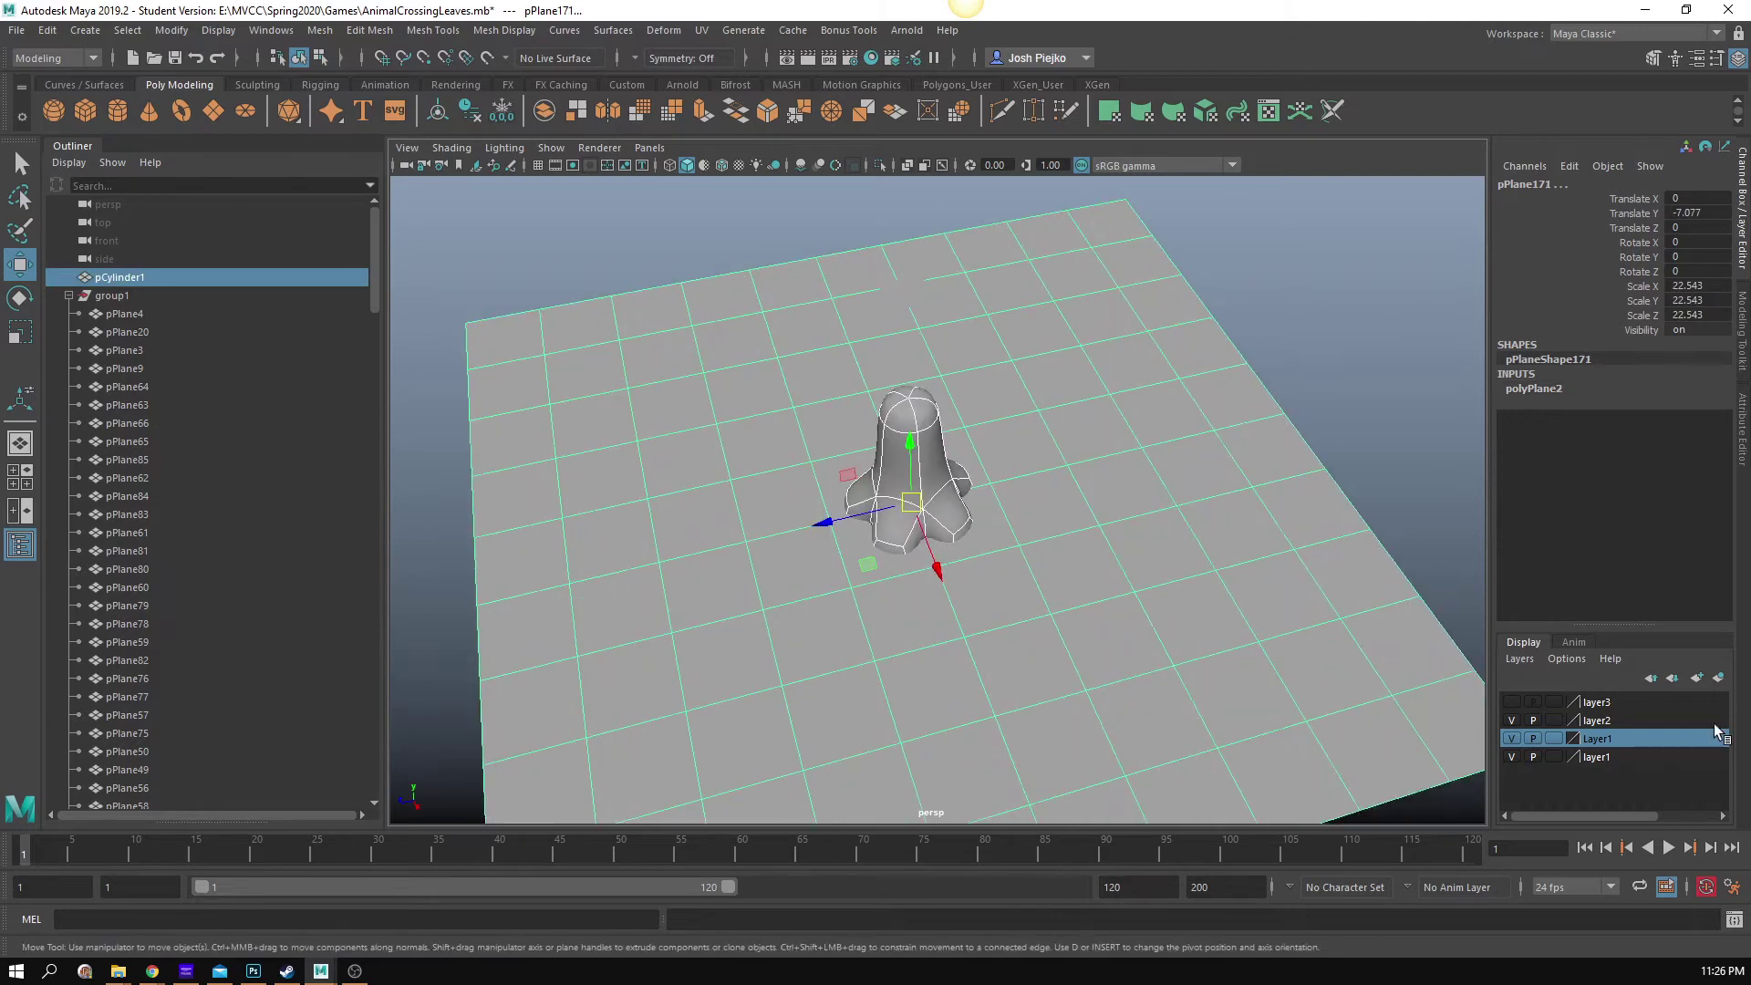
right_click(1606, 709)
click(1604, 735)
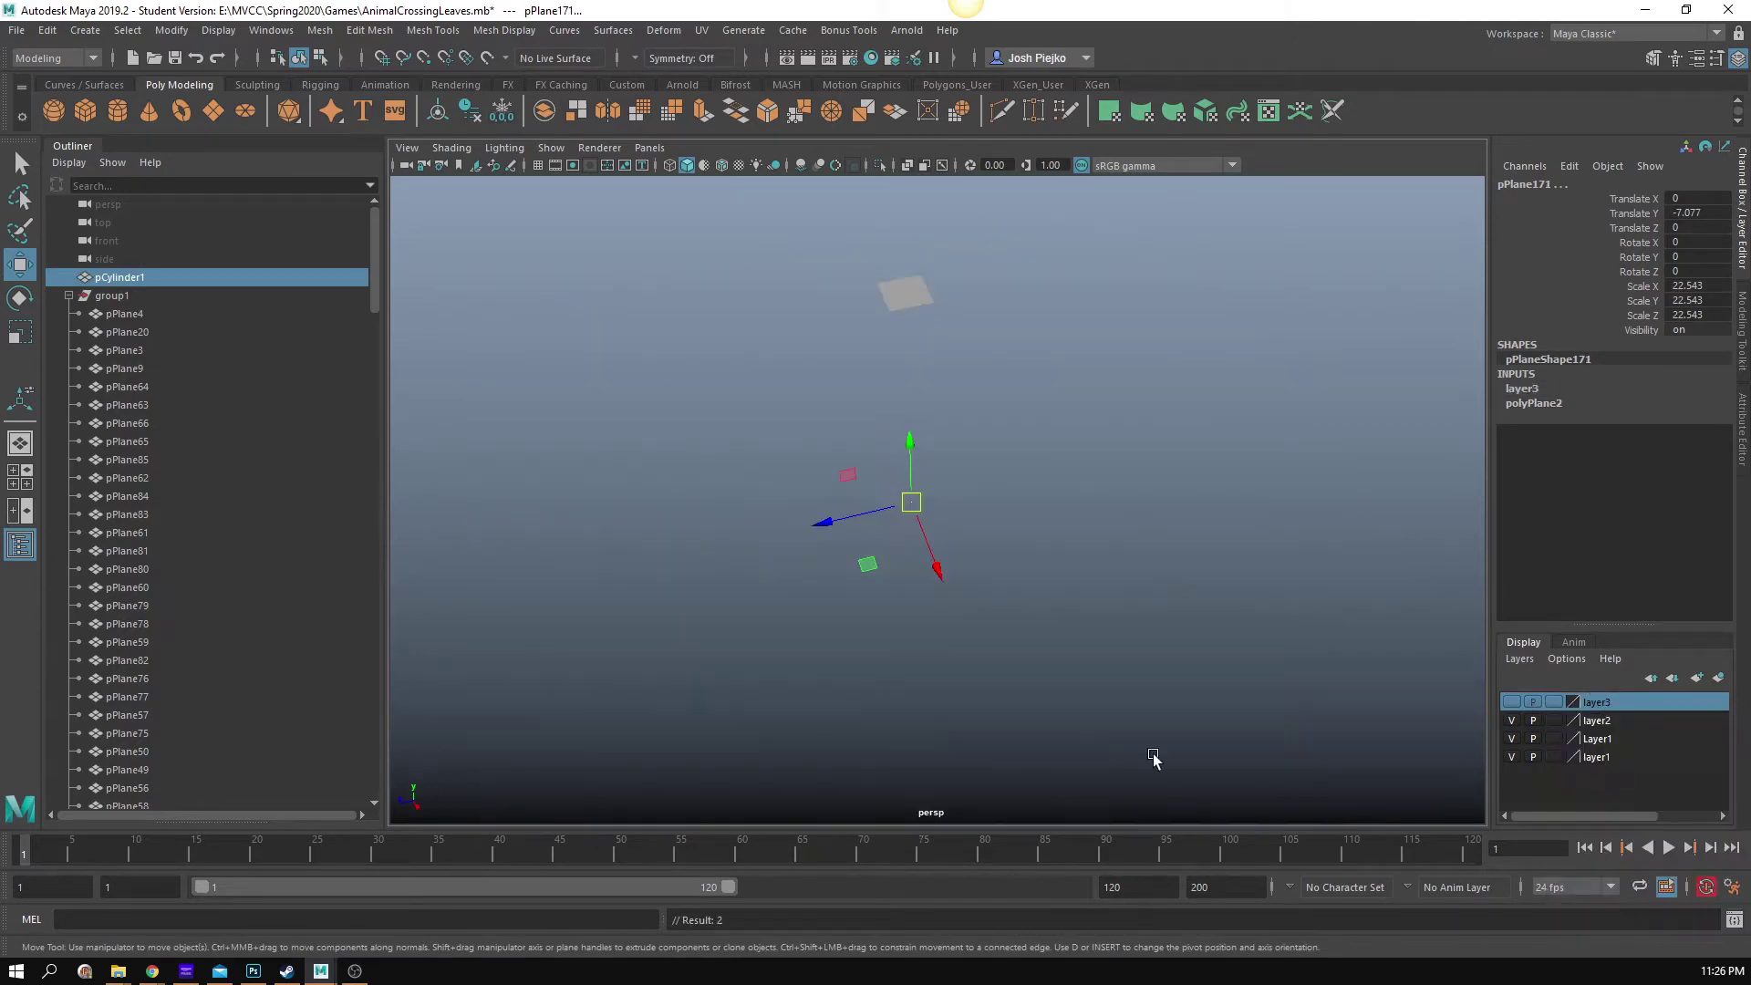
Step: Clear the selection and turn on the grid display in the viewport
click(850, 435)
mouse_move(556, 154)
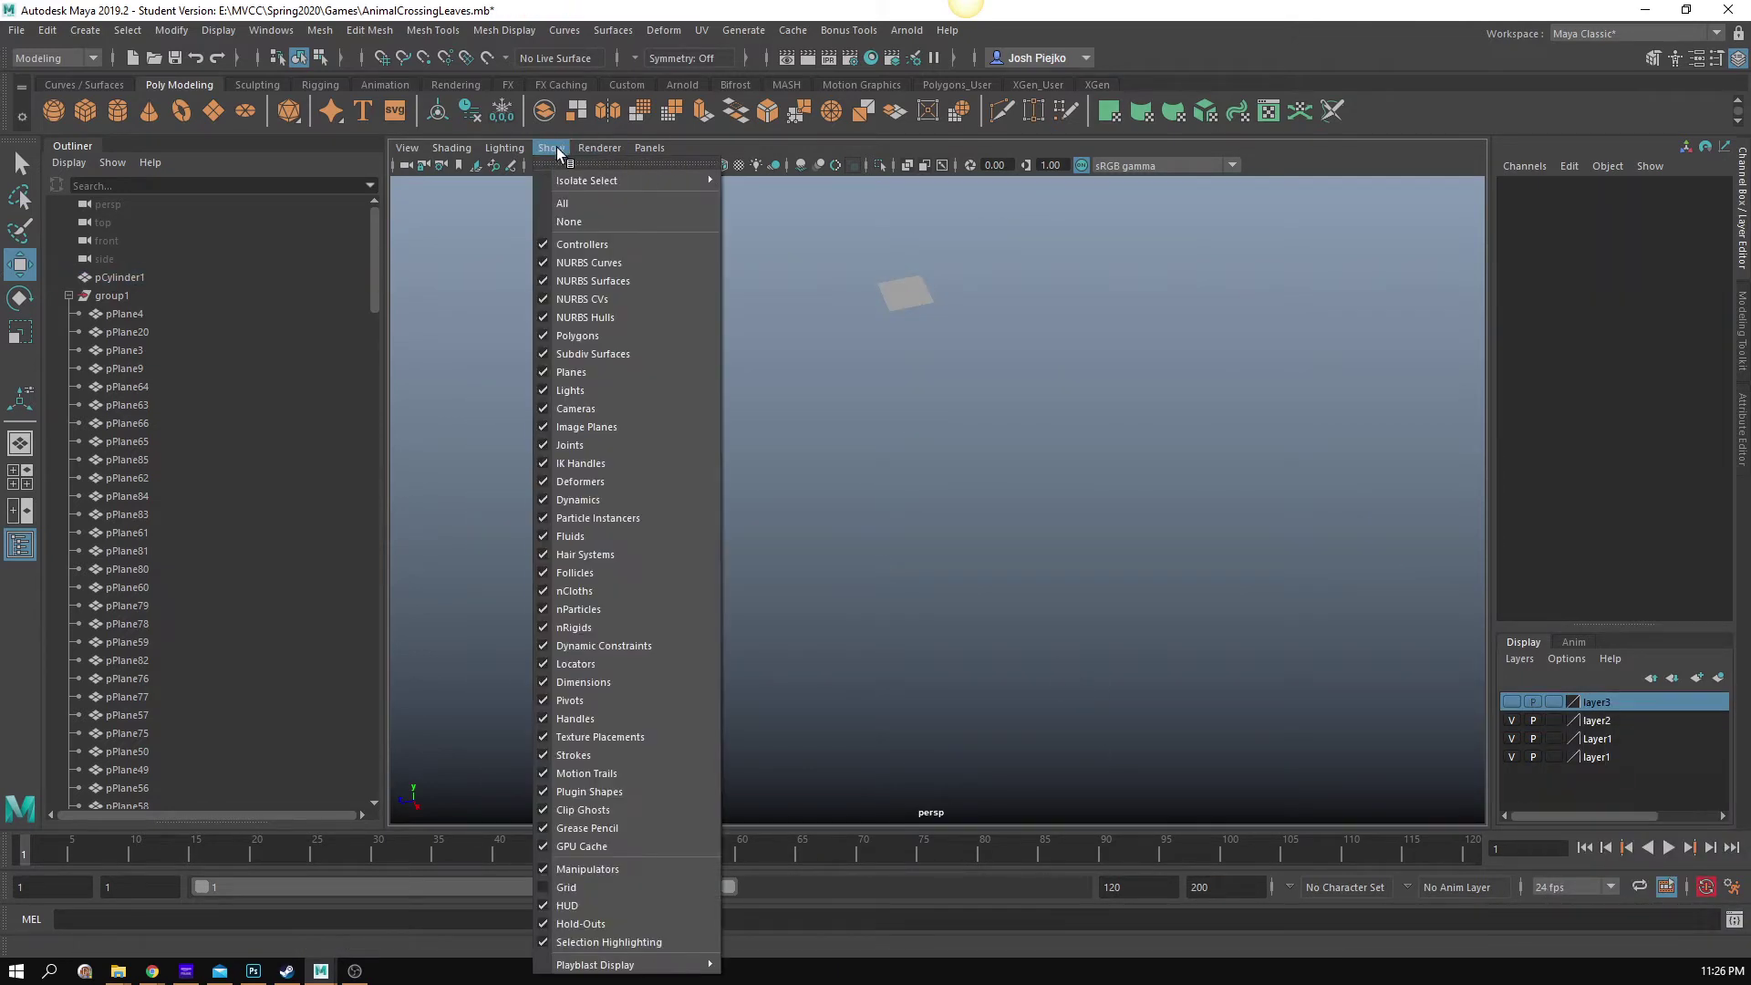
click(564, 889)
Step: Select the new plane and move it along Z to about 0.507, beside the grid's centre
alt+drag(803, 766, 747, 720)
alt+right_drag(747, 720, 1013, 696)
alt+middle_drag(863, 357, 901, 486)
click(901, 485)
alt+drag(902, 485, 945, 518)
alt+middle_drag(974, 606, 938, 543)
alt+right_drag(939, 544, 951, 640)
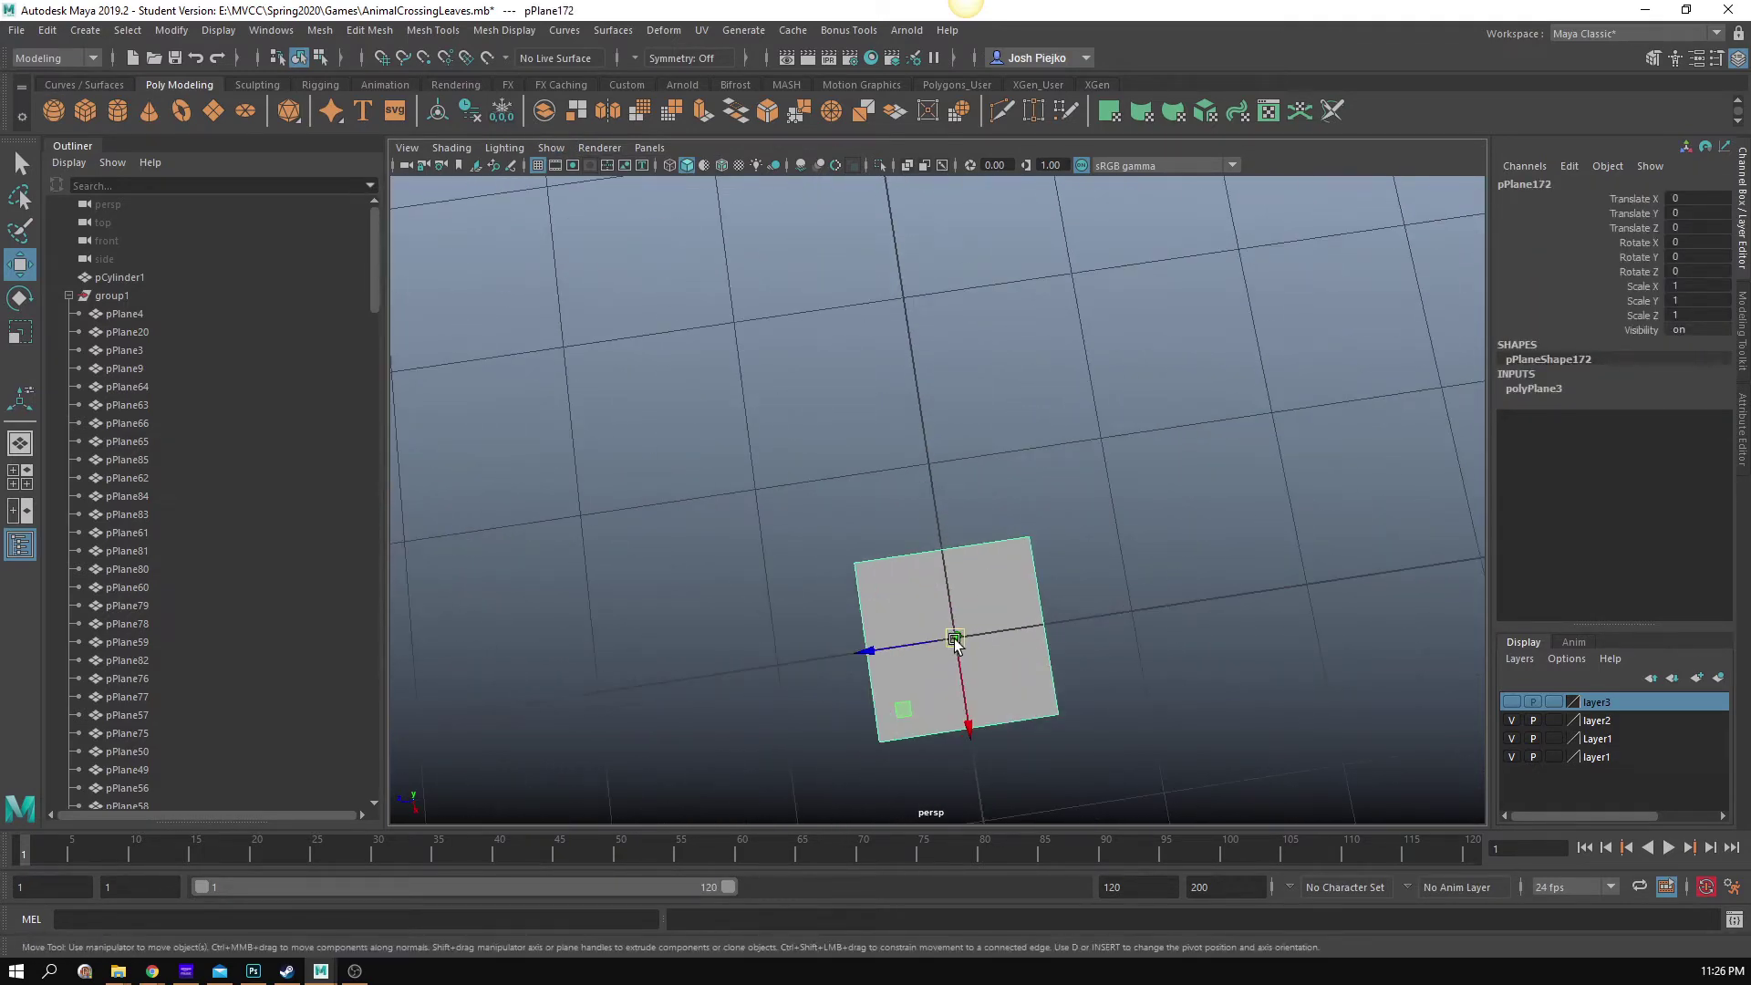
drag(856, 658, 779, 661)
Step: Move the plane's pivot to the middle of its edge at the grid's centre
alt+drag(780, 661, 972, 409)
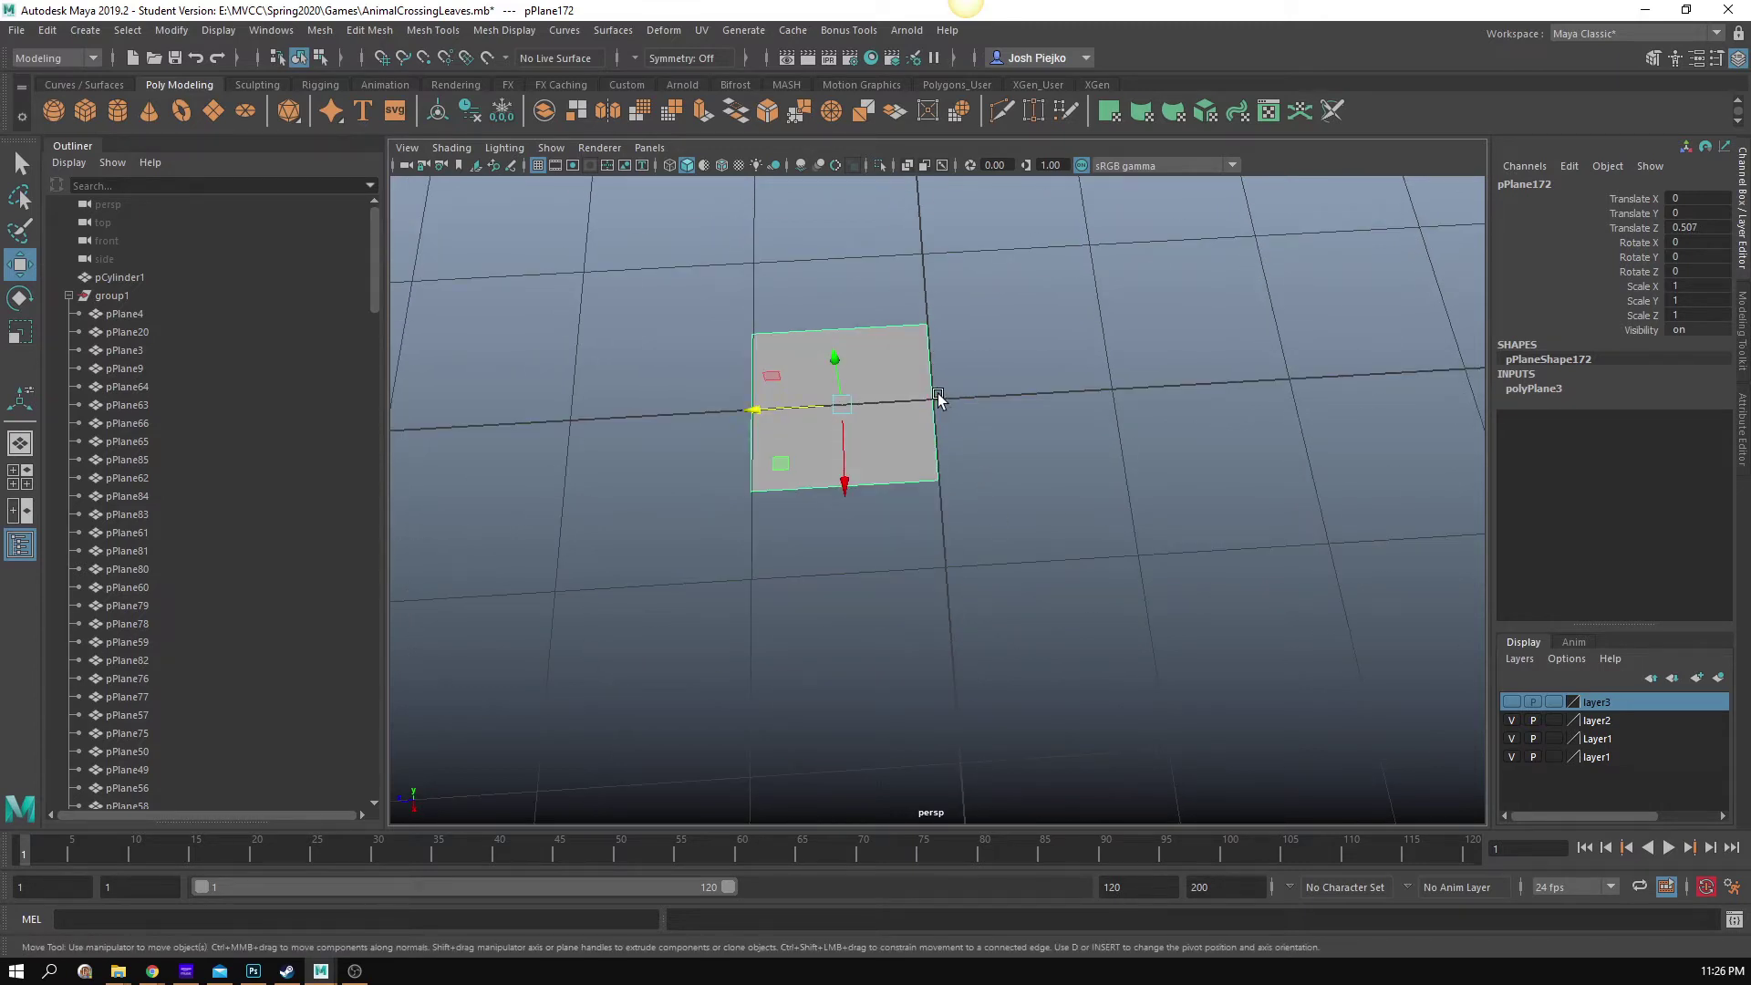
key(d)
drag(790, 404, 879, 398)
alt+drag(1056, 419, 1026, 534)
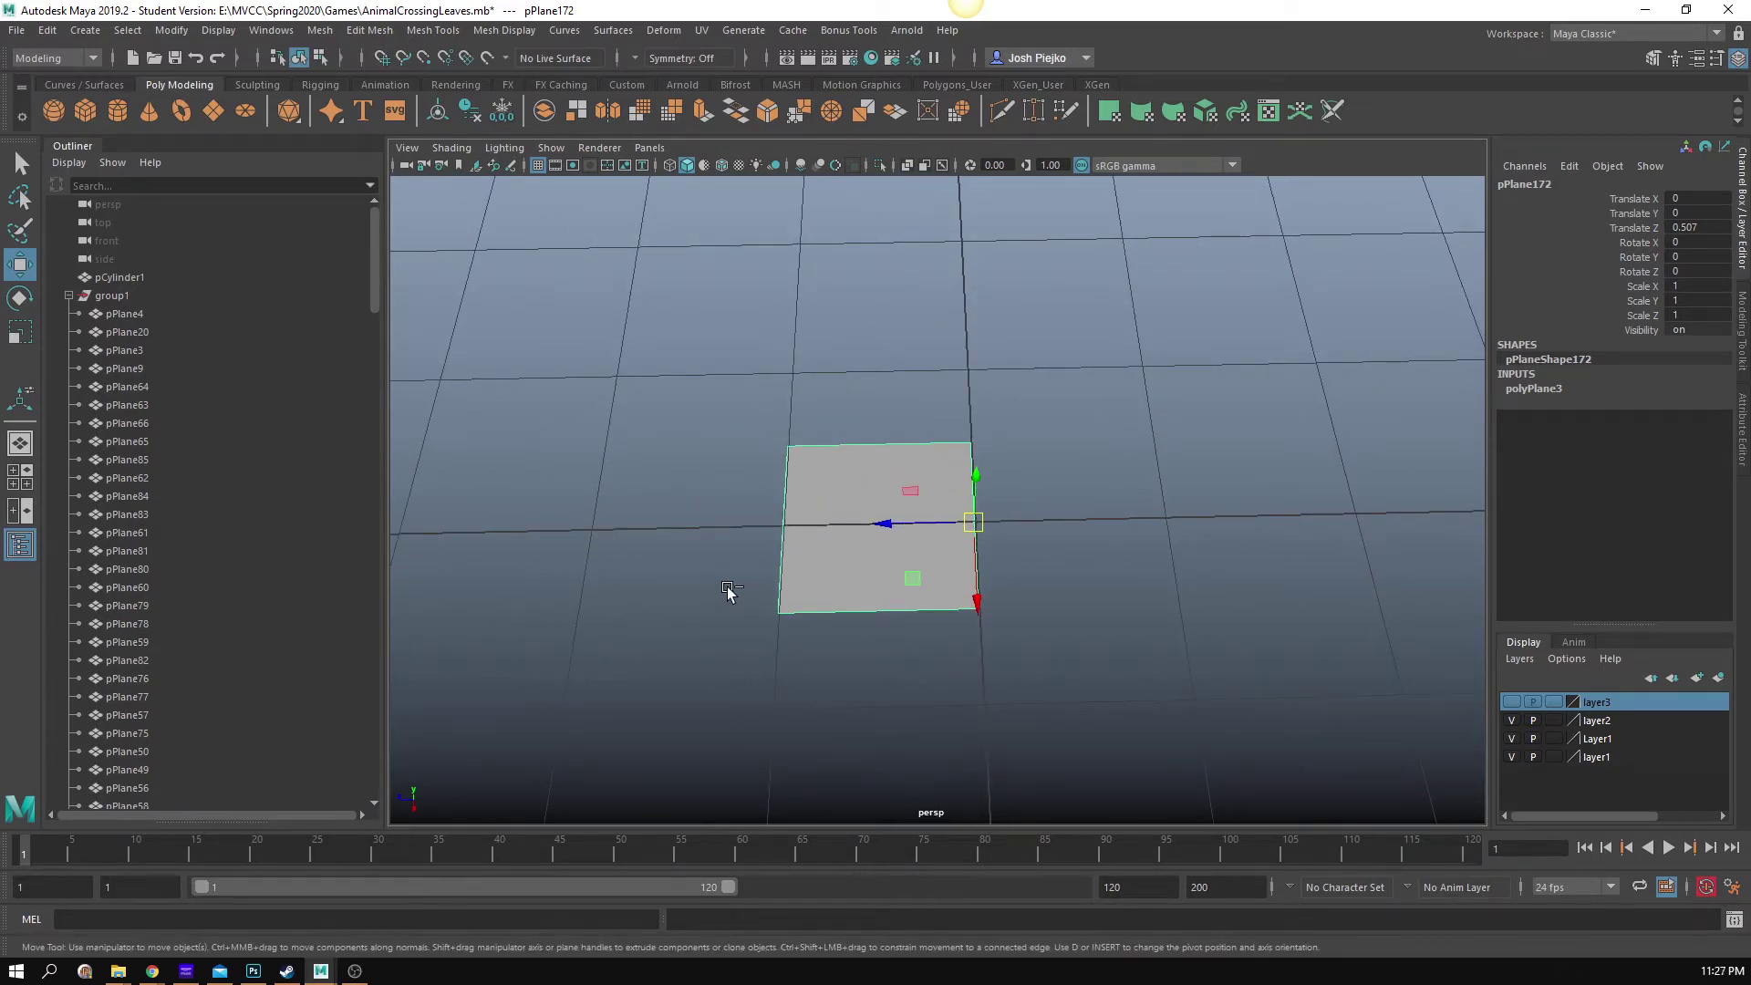
Step: Duplicate the plane twice and rotate the copies around Y to form a three-plane ring about the shared pivot
key(ctrl+d)
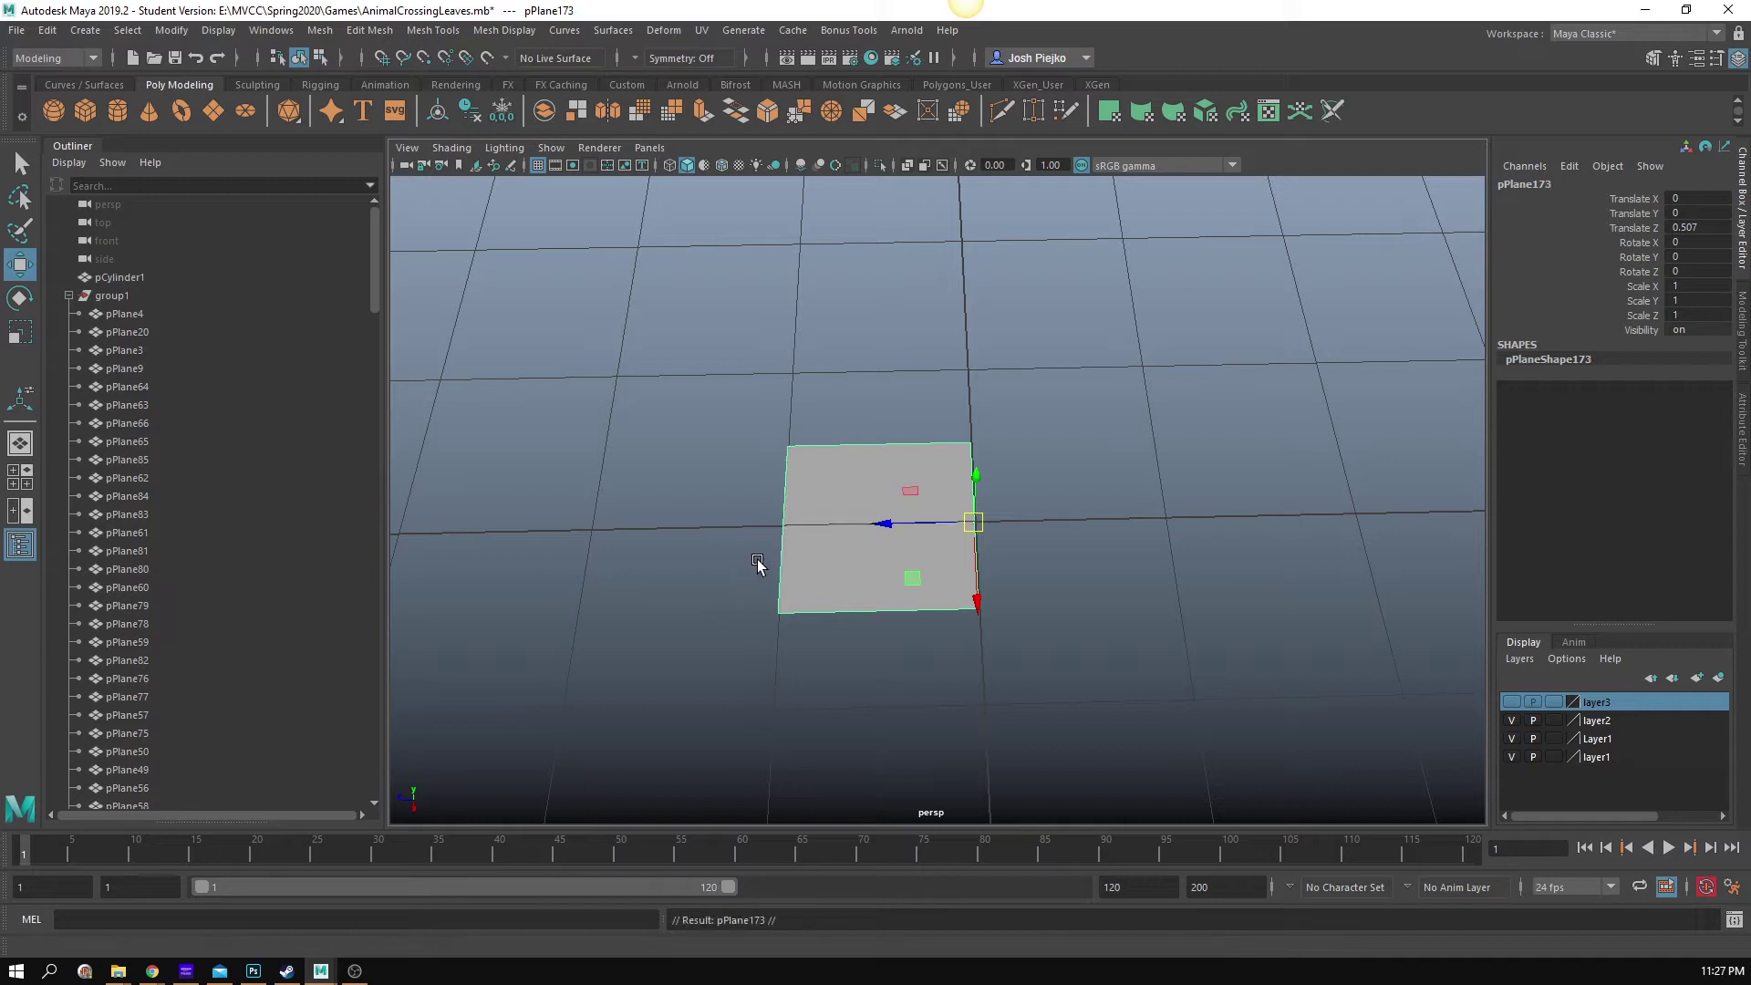
key(e)
drag(1021, 587, 838, 598)
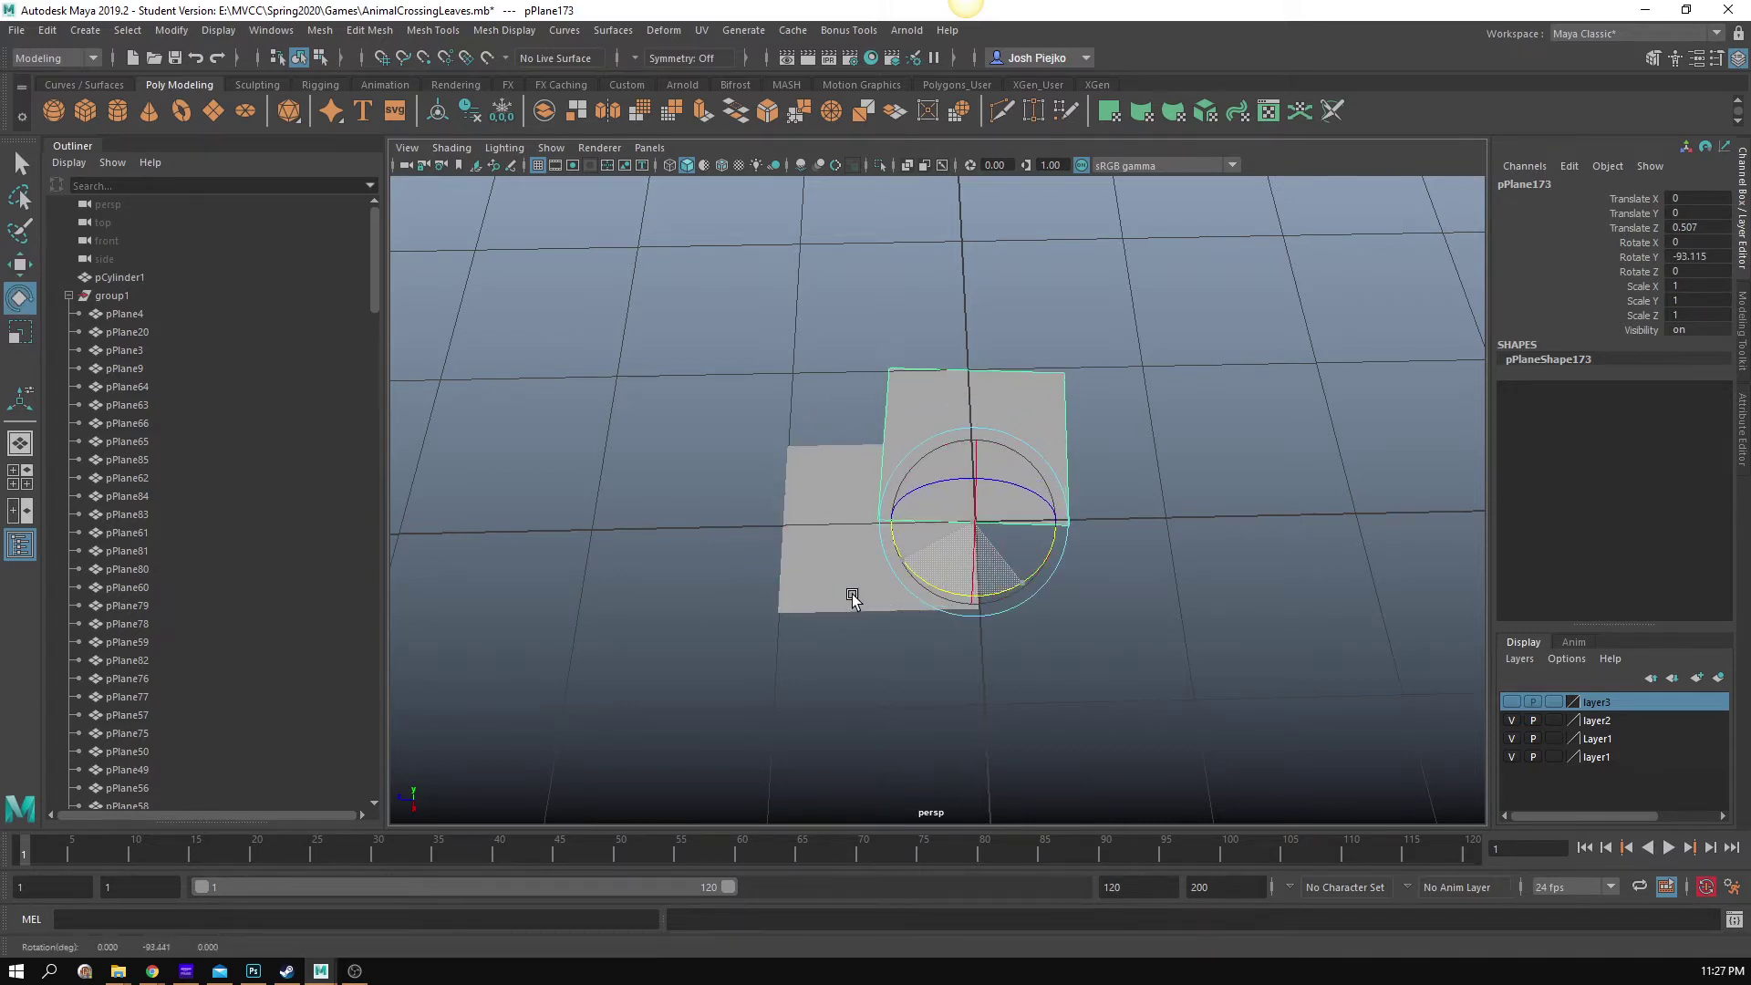
drag(1055, 551, 772, 573)
key(ctrl+d)
click(1260, 478)
alt+drag(1259, 478, 1012, 571)
Step: Select the original unrotated plane of the ring and duplicate it
drag(876, 391, 1198, 723)
alt+middle_drag(1198, 725, 1097, 704)
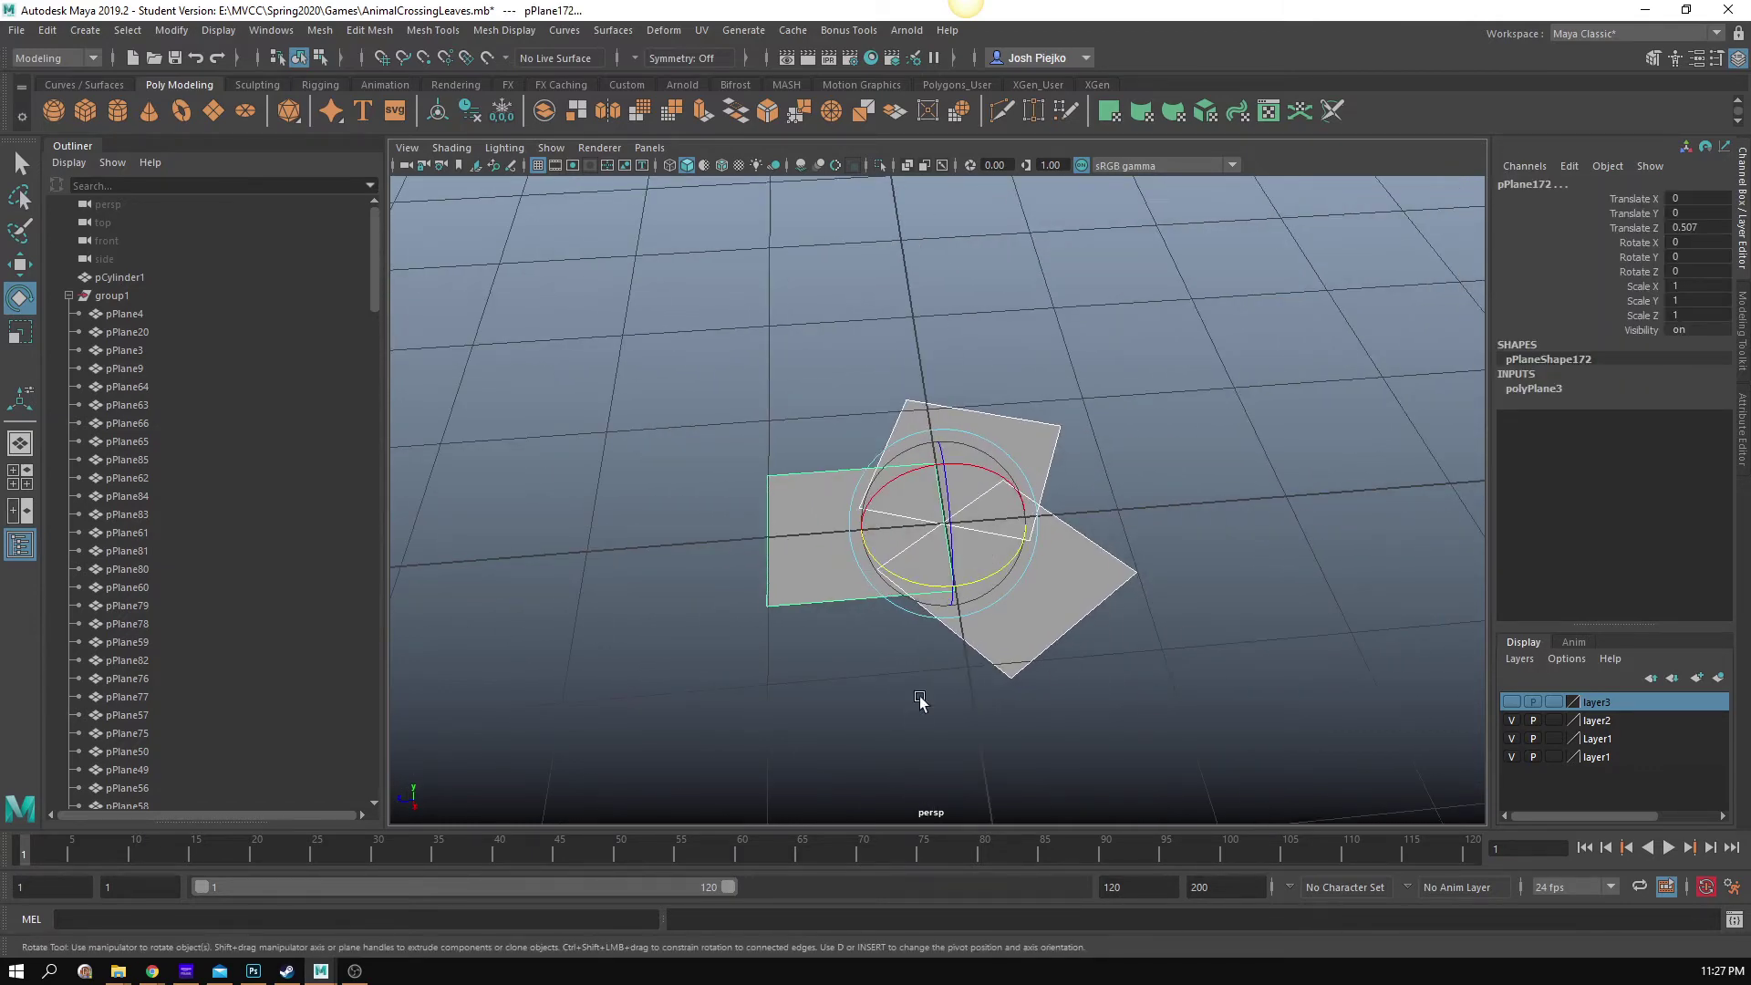
click(893, 701)
click(807, 568)
alt+middle_drag(807, 567, 842, 620)
alt+drag(842, 621, 907, 594)
key(w)
key(ctrl+d)
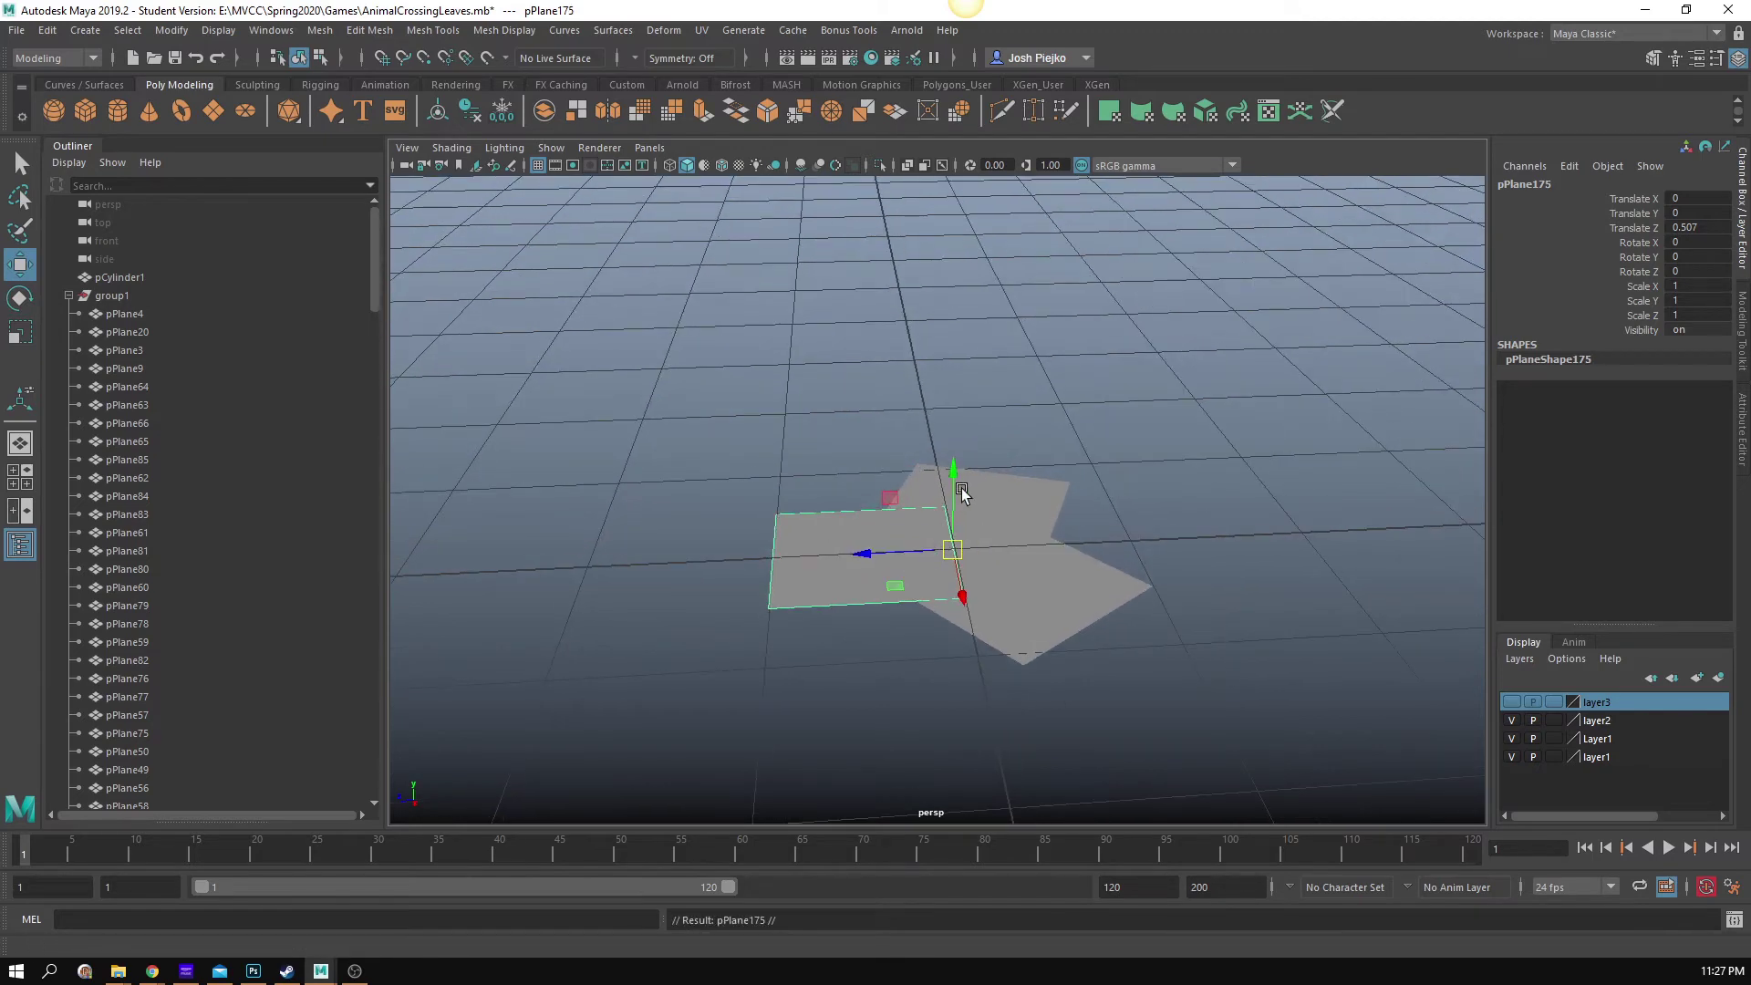
Step: Try to lower the duplicated plane along Y below the three-plane ring
drag(954, 483, 969, 570)
key(ctrl+z)
alt+drag(919, 646, 878, 693)
alt+middle_drag(877, 693, 1004, 493)
Step: Move the duplicated plane outward along Z to 1.344
drag(1026, 519, 917, 447)
drag(907, 350, 808, 483)
key(ctrl+z)
alt+drag(810, 511, 813, 457)
alt+middle_drag(813, 457, 813, 511)
alt+right_drag(813, 511, 1002, 502)
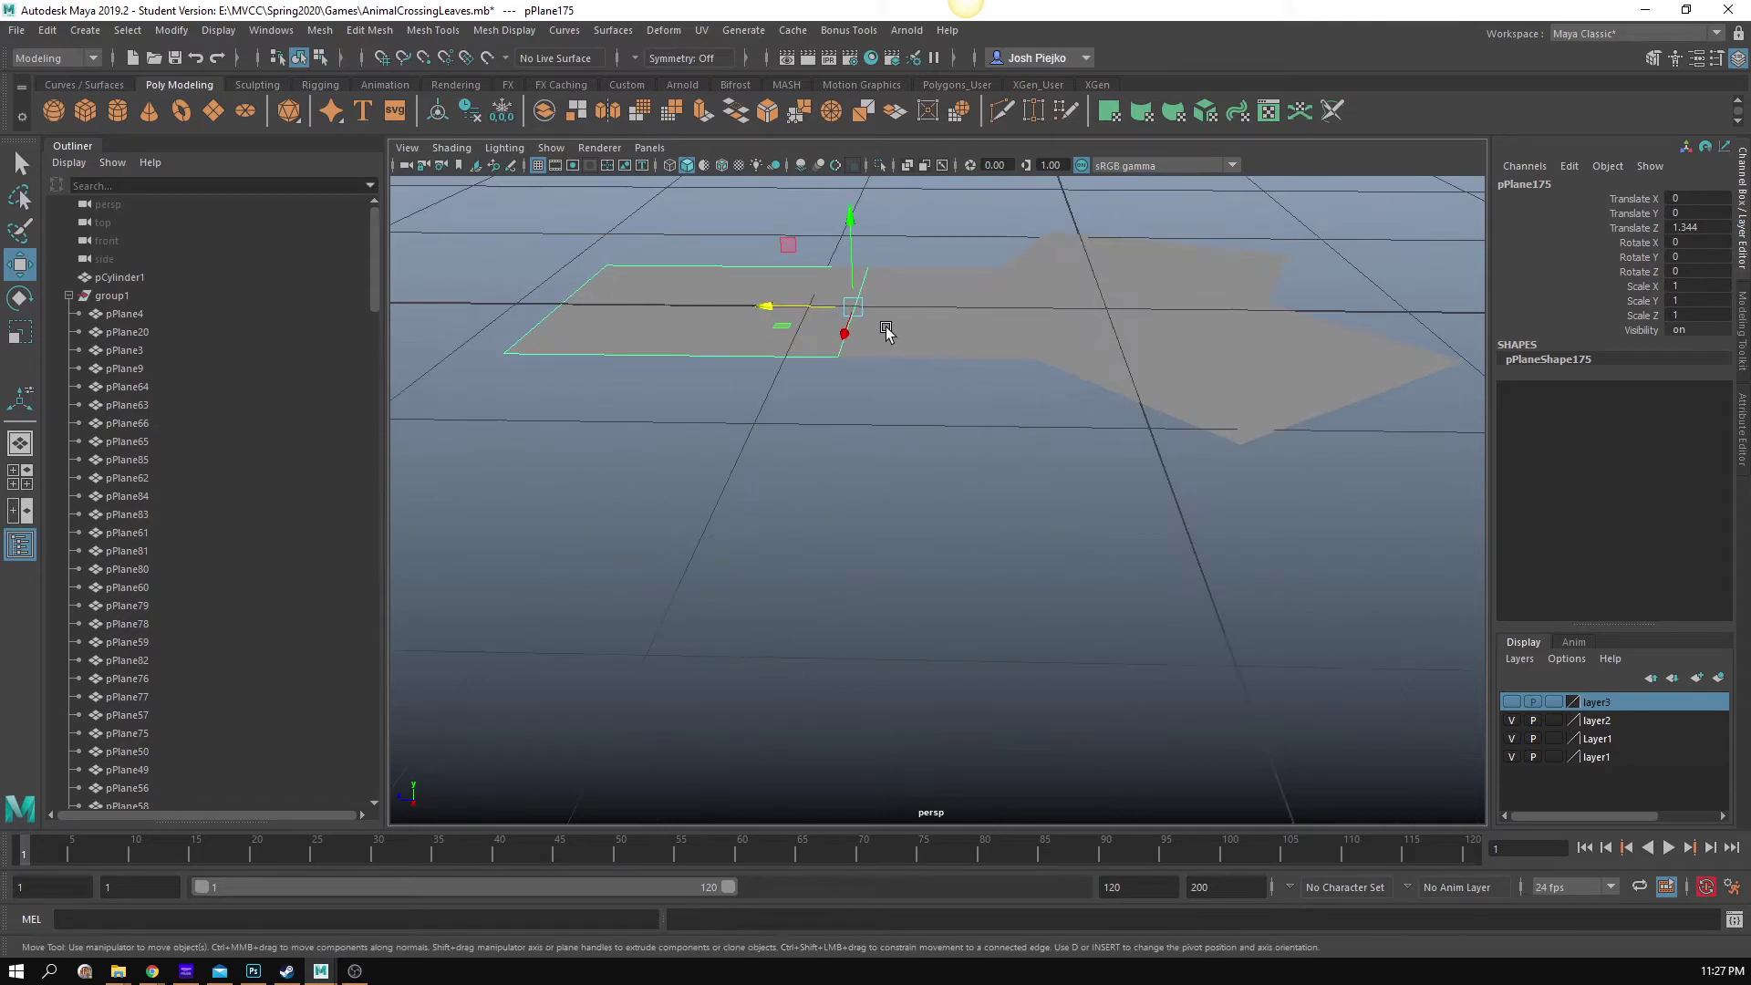
alt+drag(884, 332, 848, 301)
Step: Show wireframe edges over the shaded planes in the perspective viewport
click(451, 148)
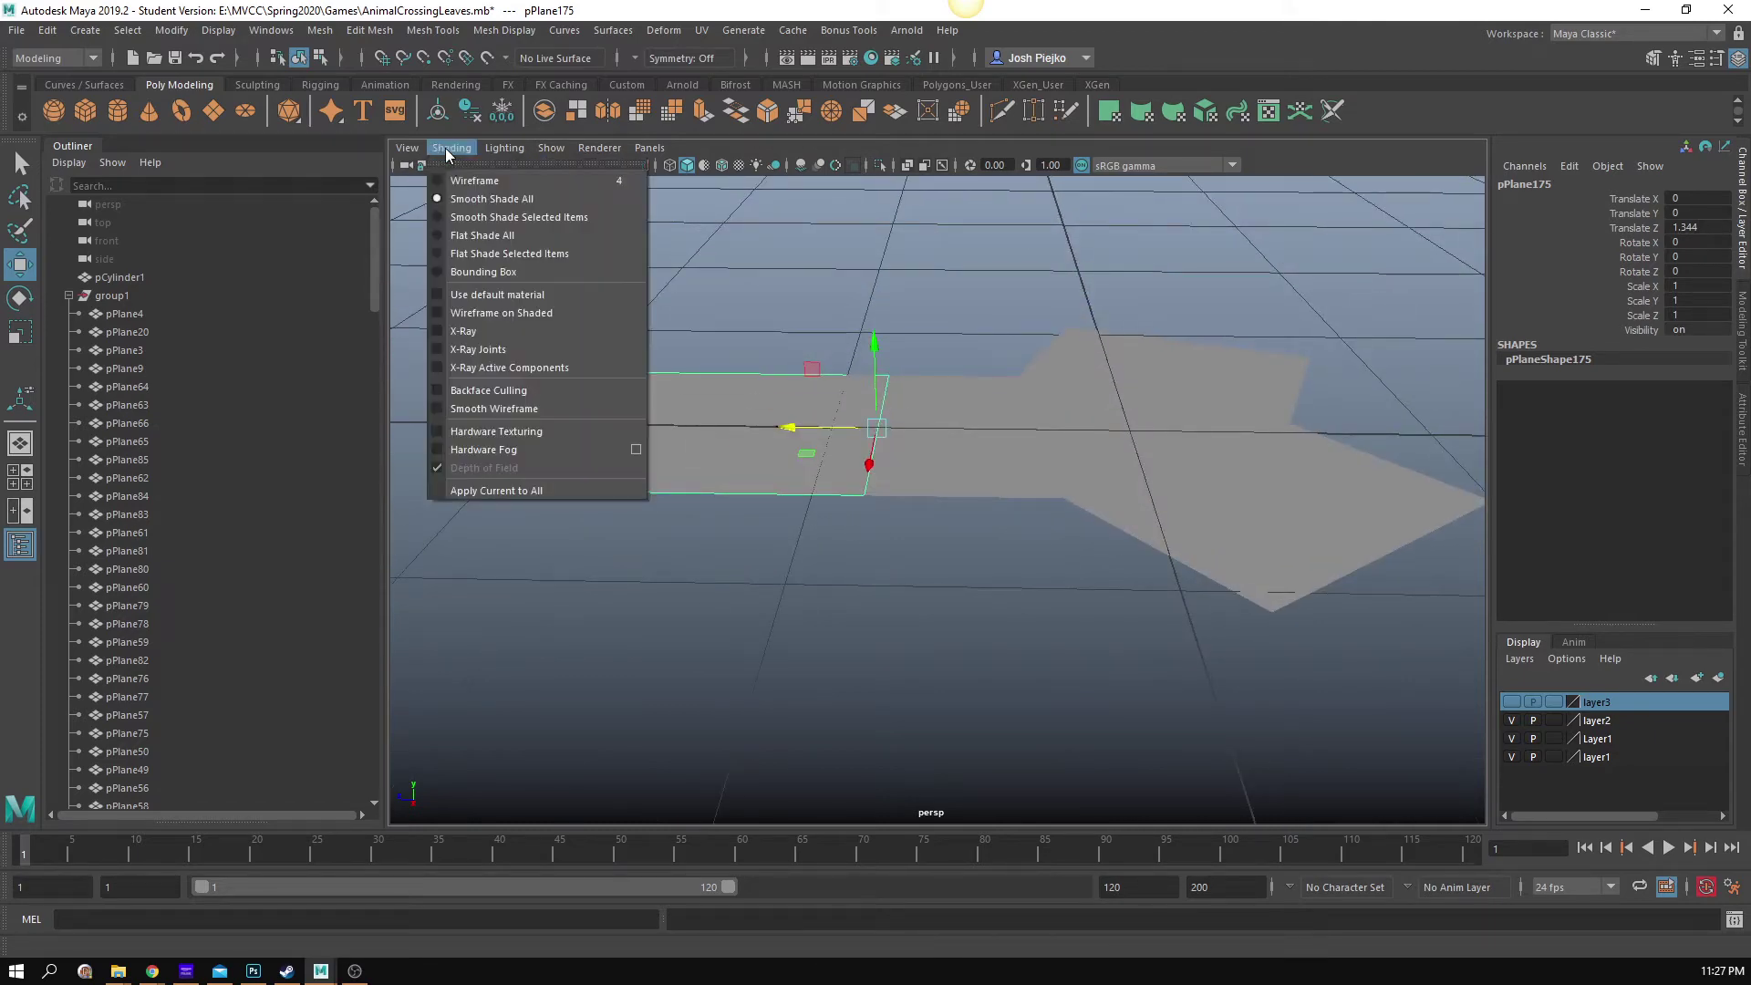
click(518, 312)
mouse_move(693, 383)
alt+mouse_down()
mouse_move(899, 387)
mouse_move(802, 633)
mouse_move(796, 365)
alt+mouse_up()
click(906, 418)
alt+middle_drag(757, 433, 801, 477)
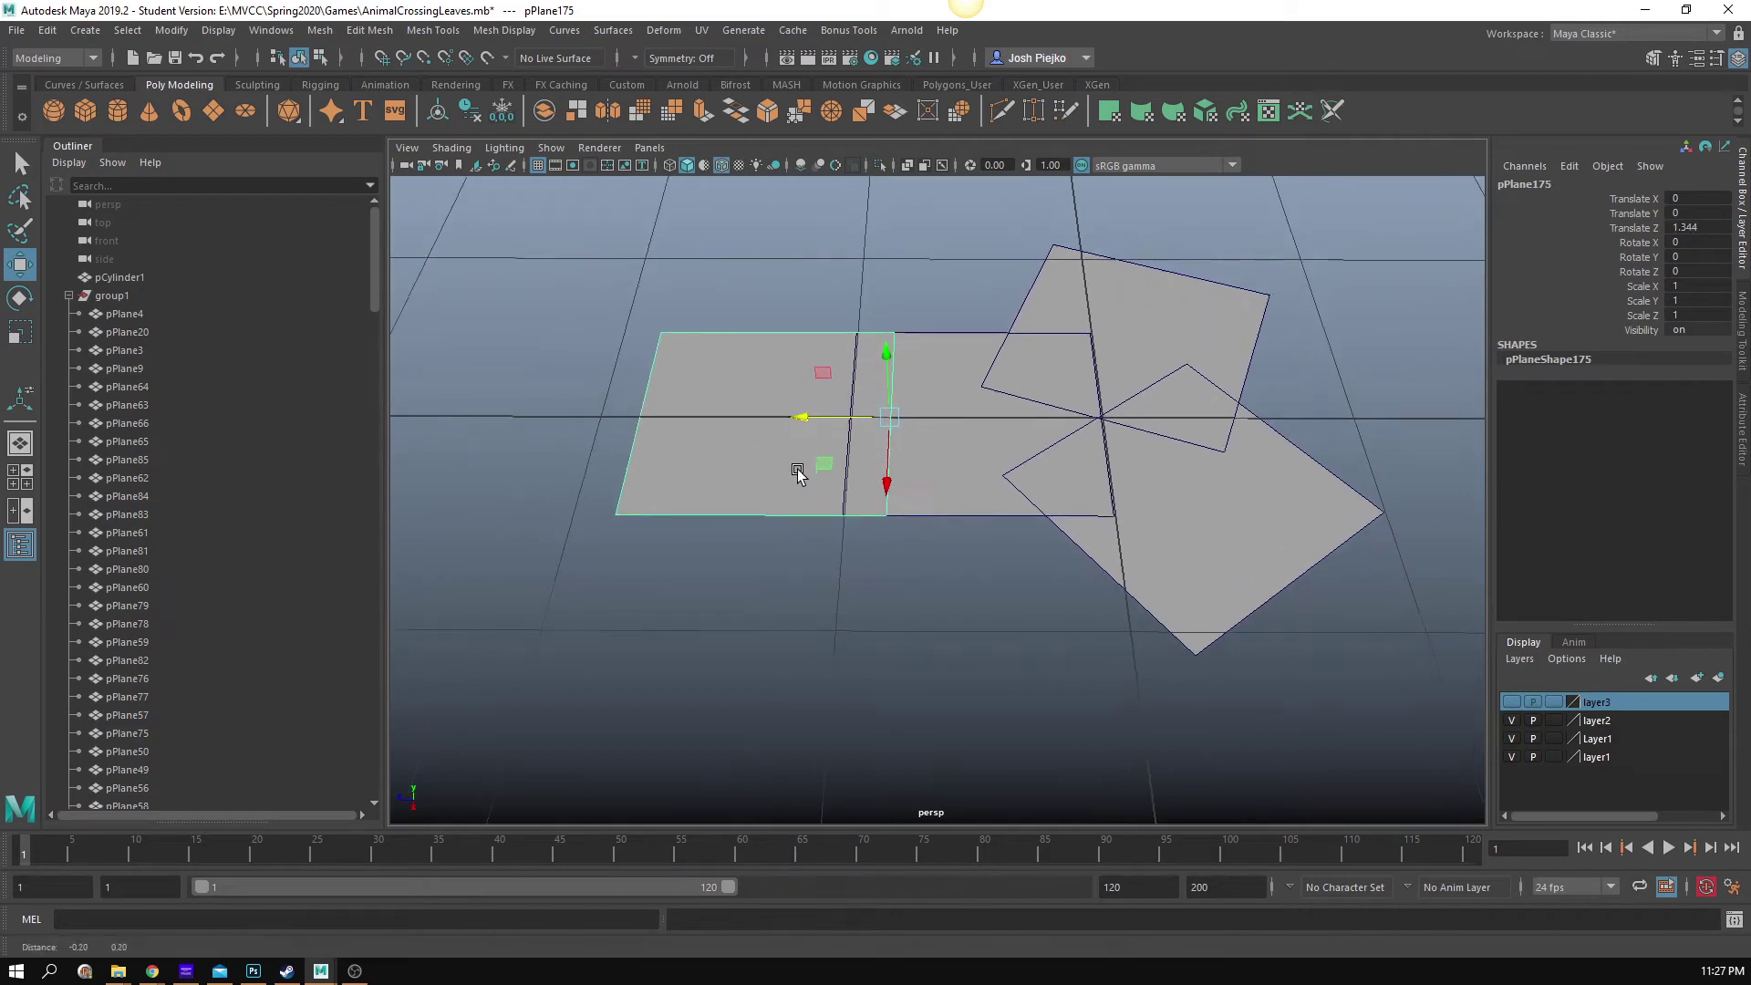
alt+drag(858, 465, 864, 429)
alt+middle_drag(944, 374, 925, 469)
Step: Group the outer plane about the central pivot and rotate a duplicate of the group to -48.057 around Y
key(ctrl+g)
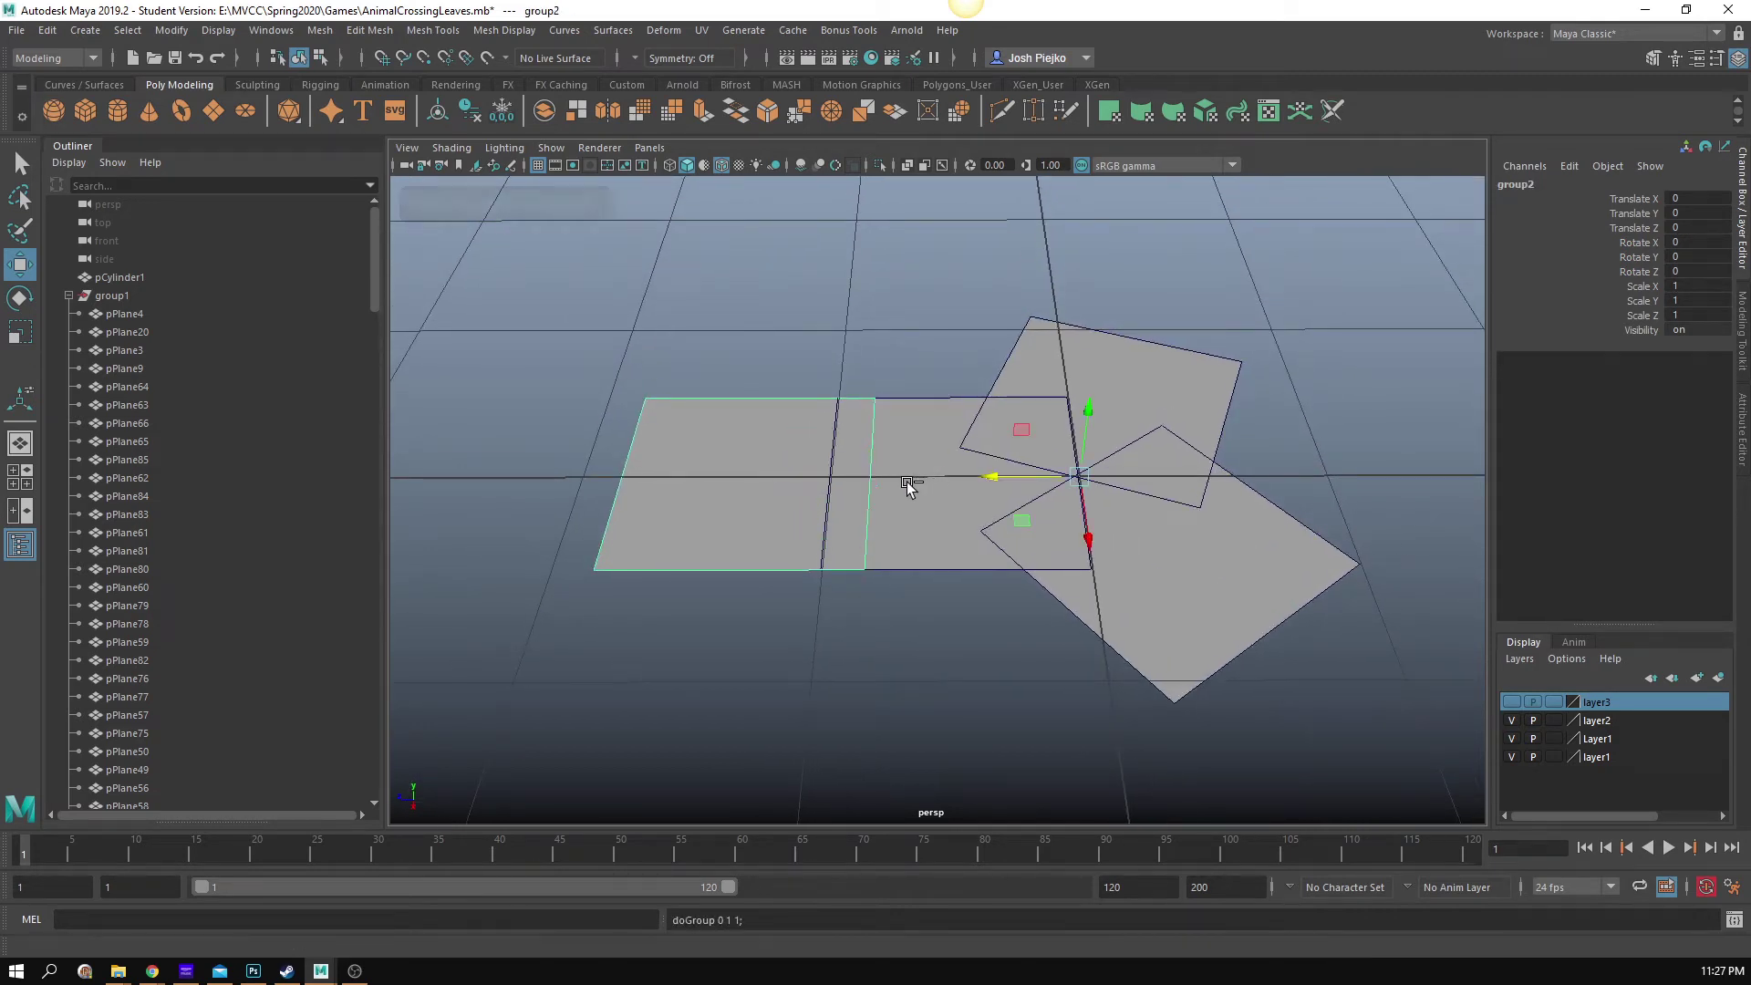
key(e)
drag(1128, 535, 1048, 552)
key(ctrl+z)
key(ctrl+d)
alt+middle_drag(1048, 552, 989, 559)
alt+drag(995, 543, 1009, 571)
alt+right_drag(1009, 571, 956, 573)
alt+middle_drag(956, 573, 938, 583)
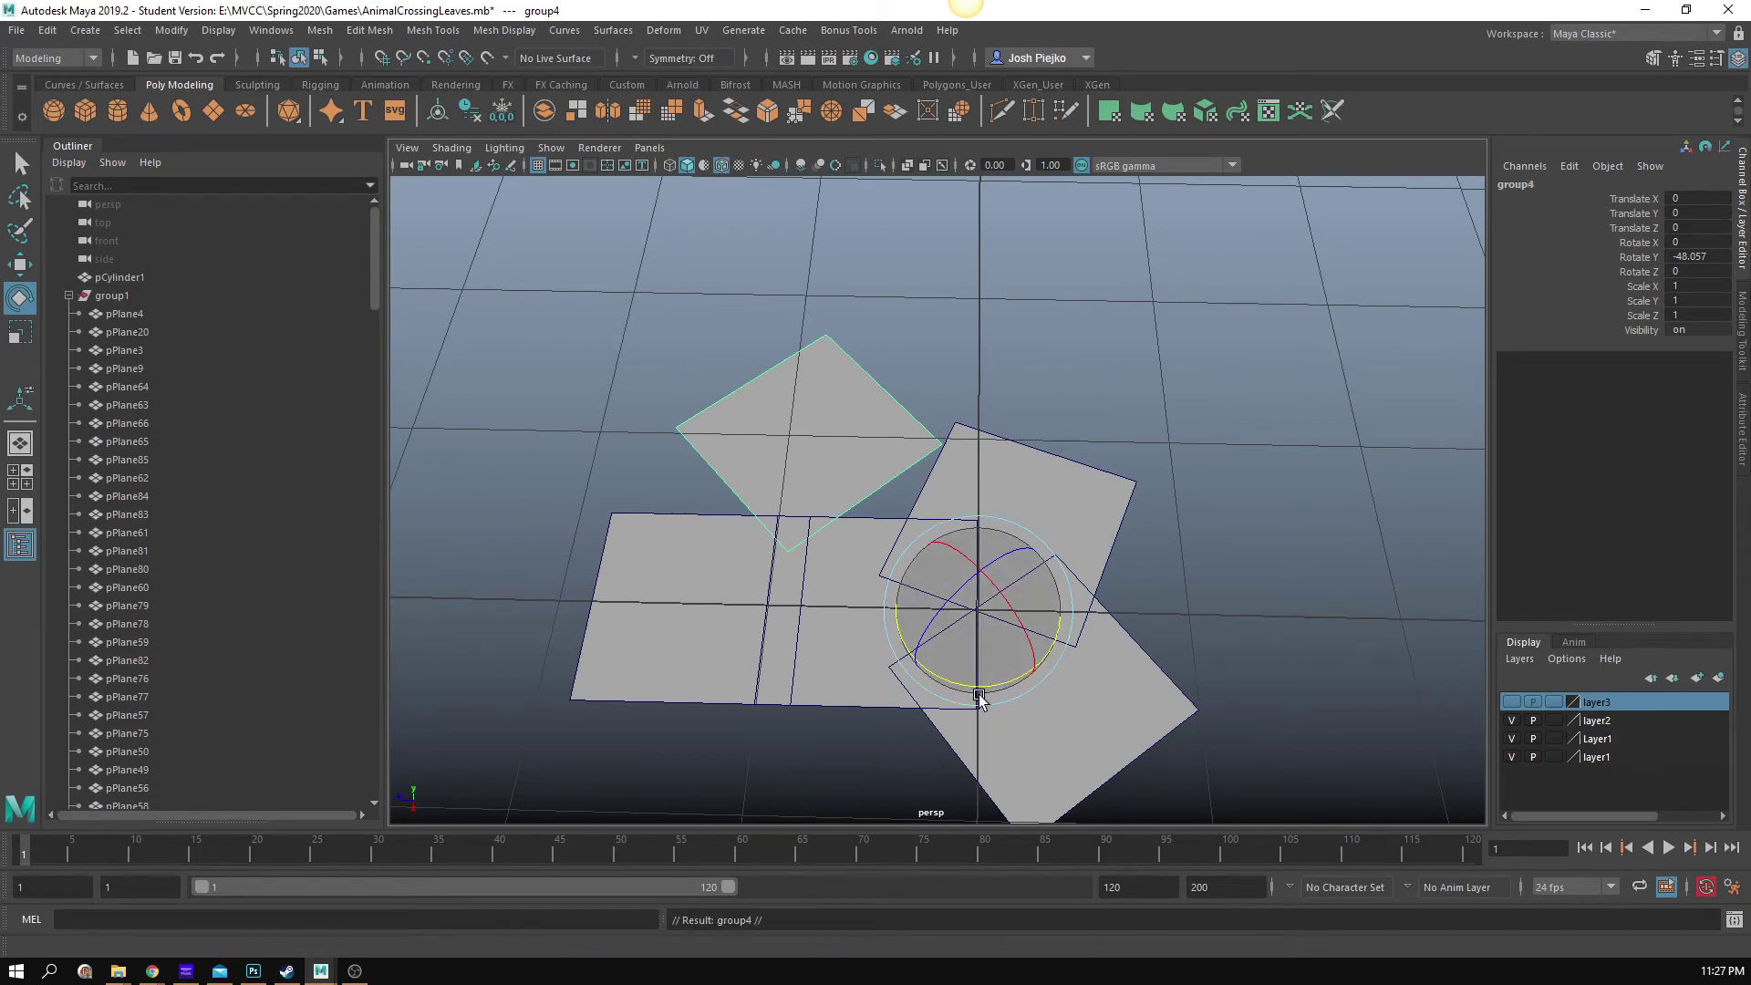
Step: Continue the outer ring by repeatedly duplicating the group and rotating each copy around Y, up to -246.223
drag(981, 696, 928, 679)
key(ctrl+d)
key(ctrl+d)
key(ctrl+d)
alt+right_drag(1091, 709, 1007, 675)
alt+middle_drag(1008, 675, 1005, 667)
key(ctrl+d)
drag(997, 633, 949, 633)
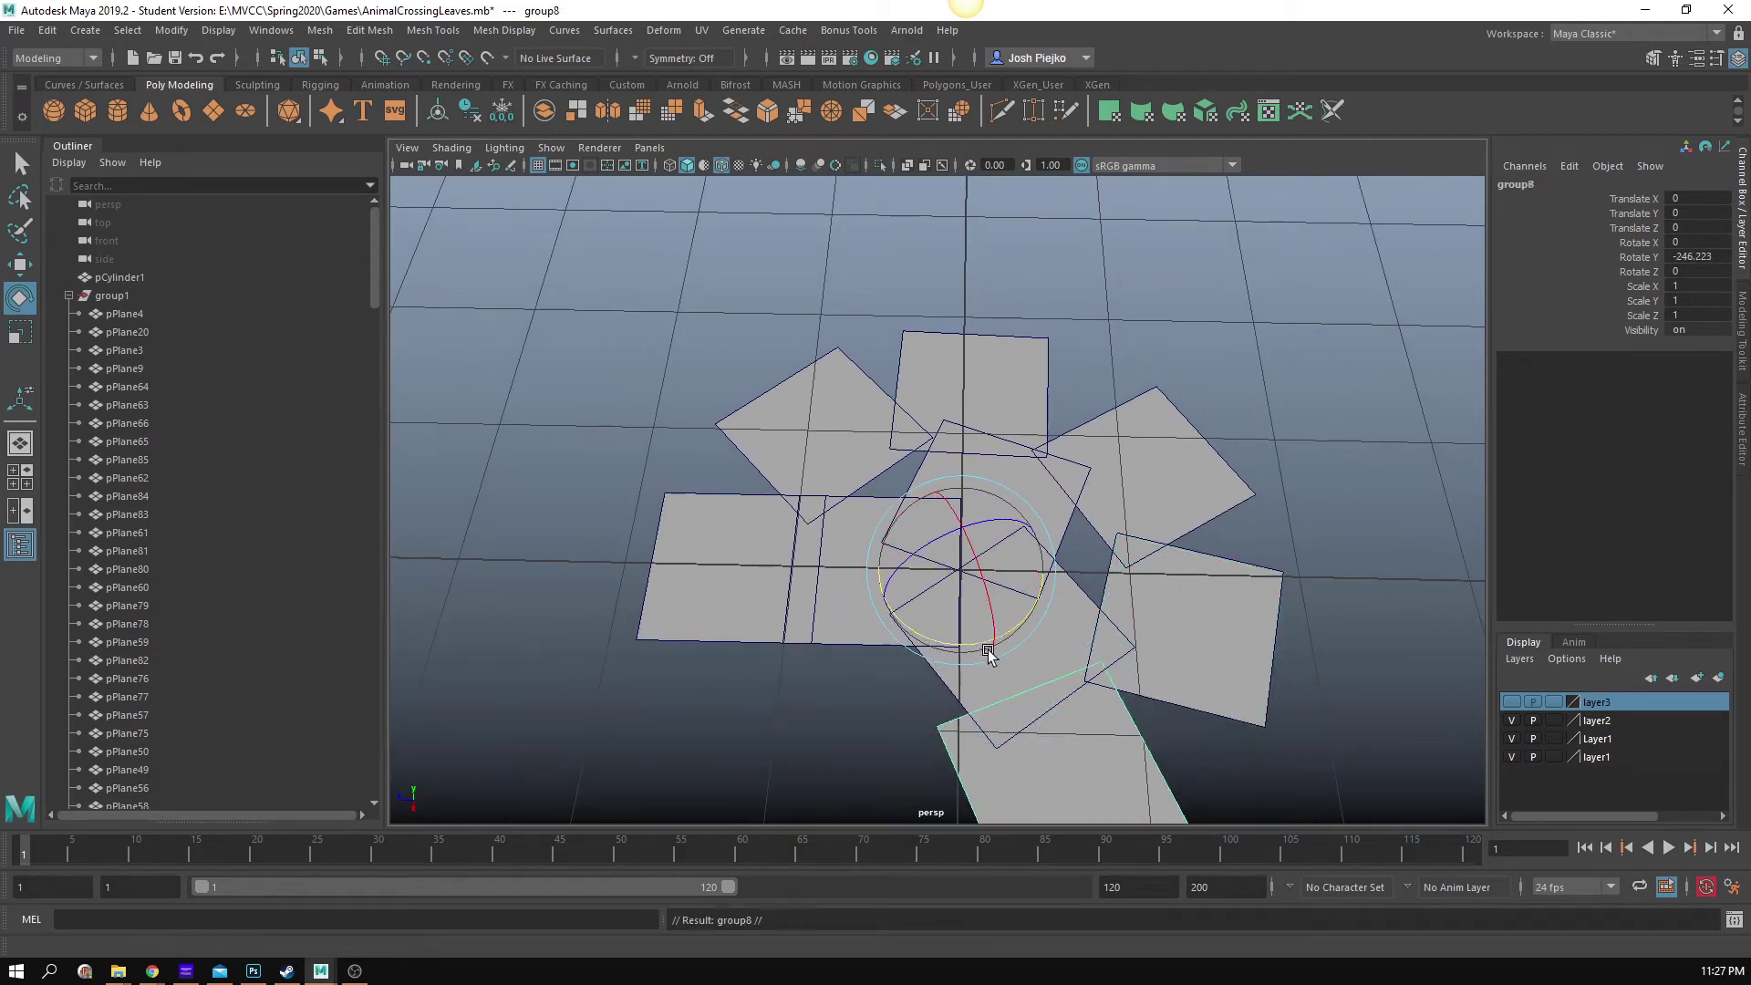
Step: Undo the surplus copy and close the outer ring by rotating its last group to -304.195 around Y
key(ctrl+d)
alt+middle_drag(1033, 656, 977, 579)
drag(977, 578, 916, 581)
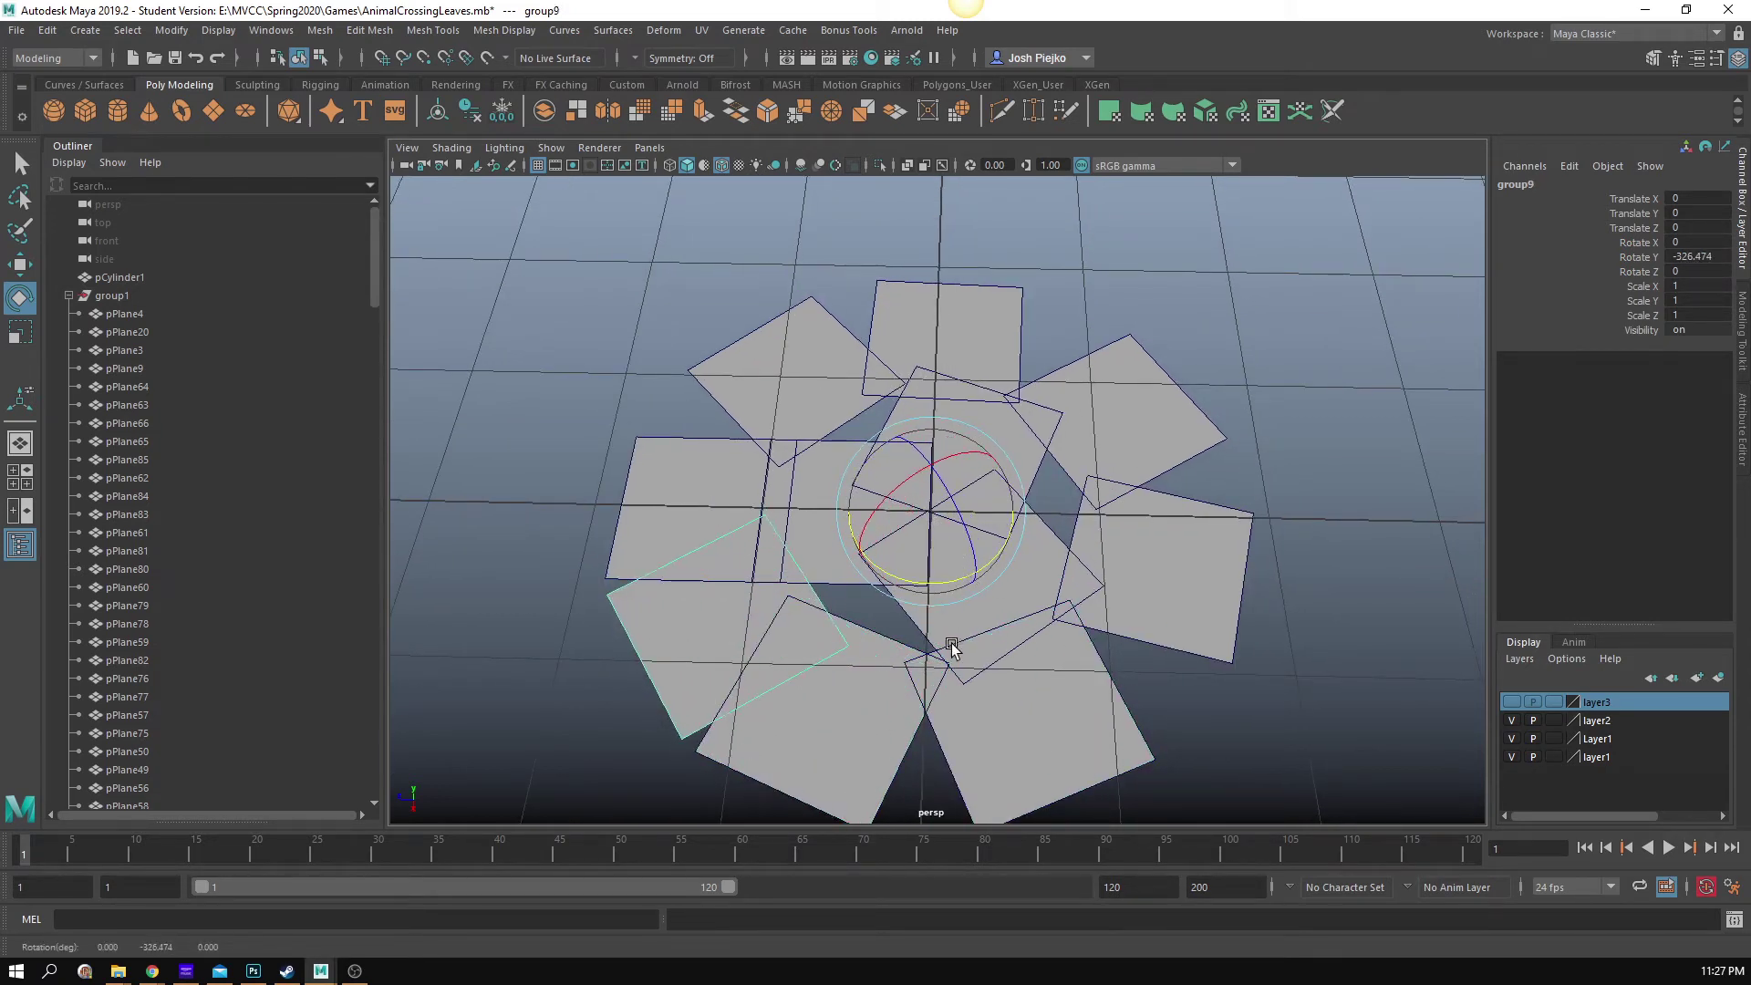
key(ctrl+z)
mouse_move(971, 575)
mouse_down()
mouse_move(1009, 575)
mouse_move(958, 599)
mouse_move(958, 583)
mouse_up()
alt+right_drag(958, 582, 946, 605)
alt+middle_drag(946, 606, 958, 620)
Step: Try to ungroup group2 through group8 with group2's child plane included in the selection
click(69, 297)
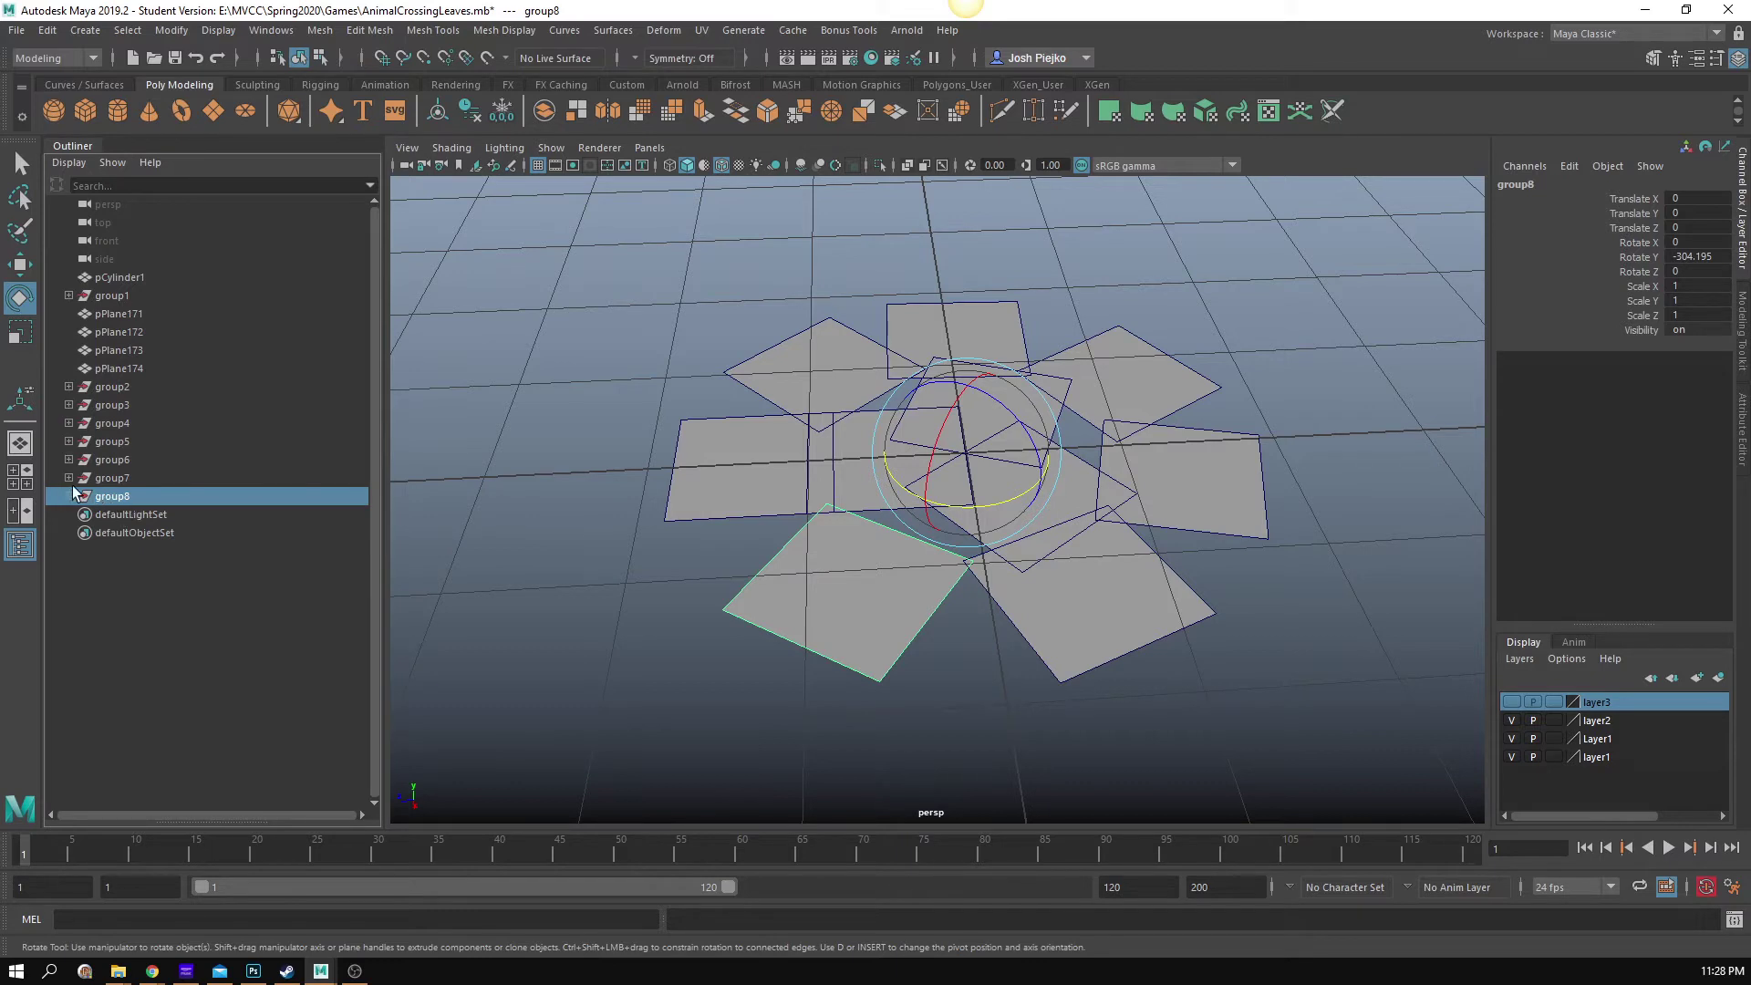
click(69, 387)
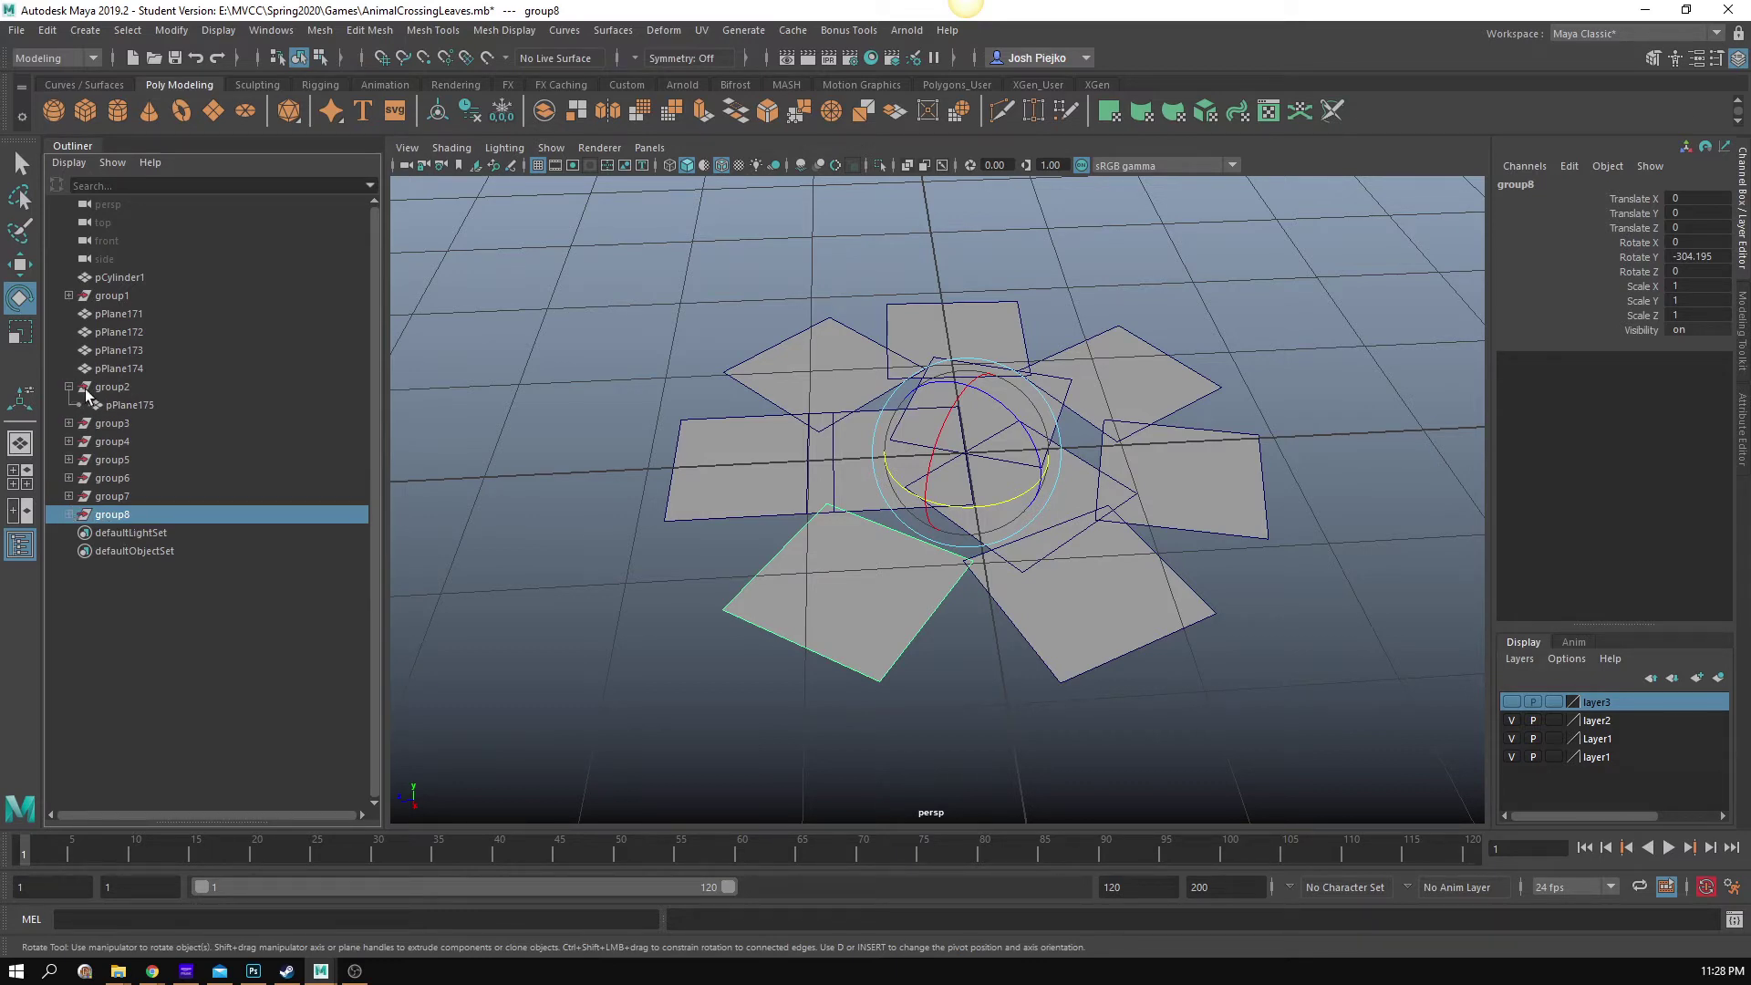
click(134, 405)
key(Up)
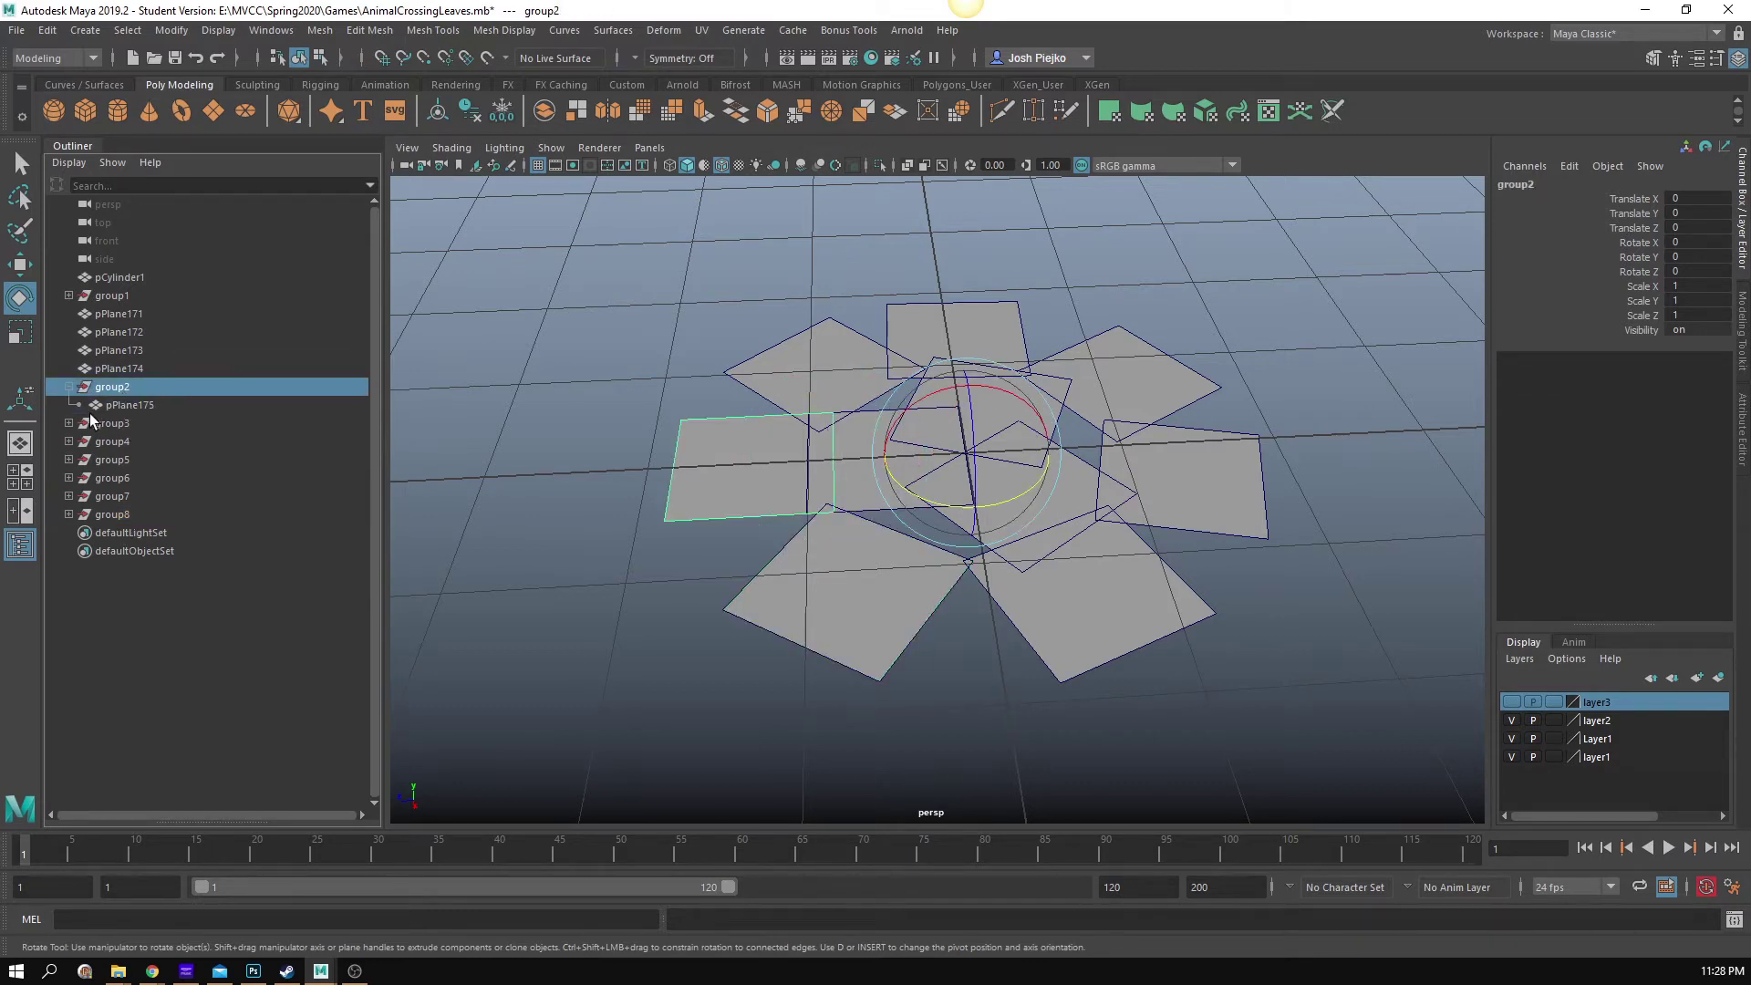
click(100, 409)
key(Up)
shift+click(111, 514)
click(55, 30)
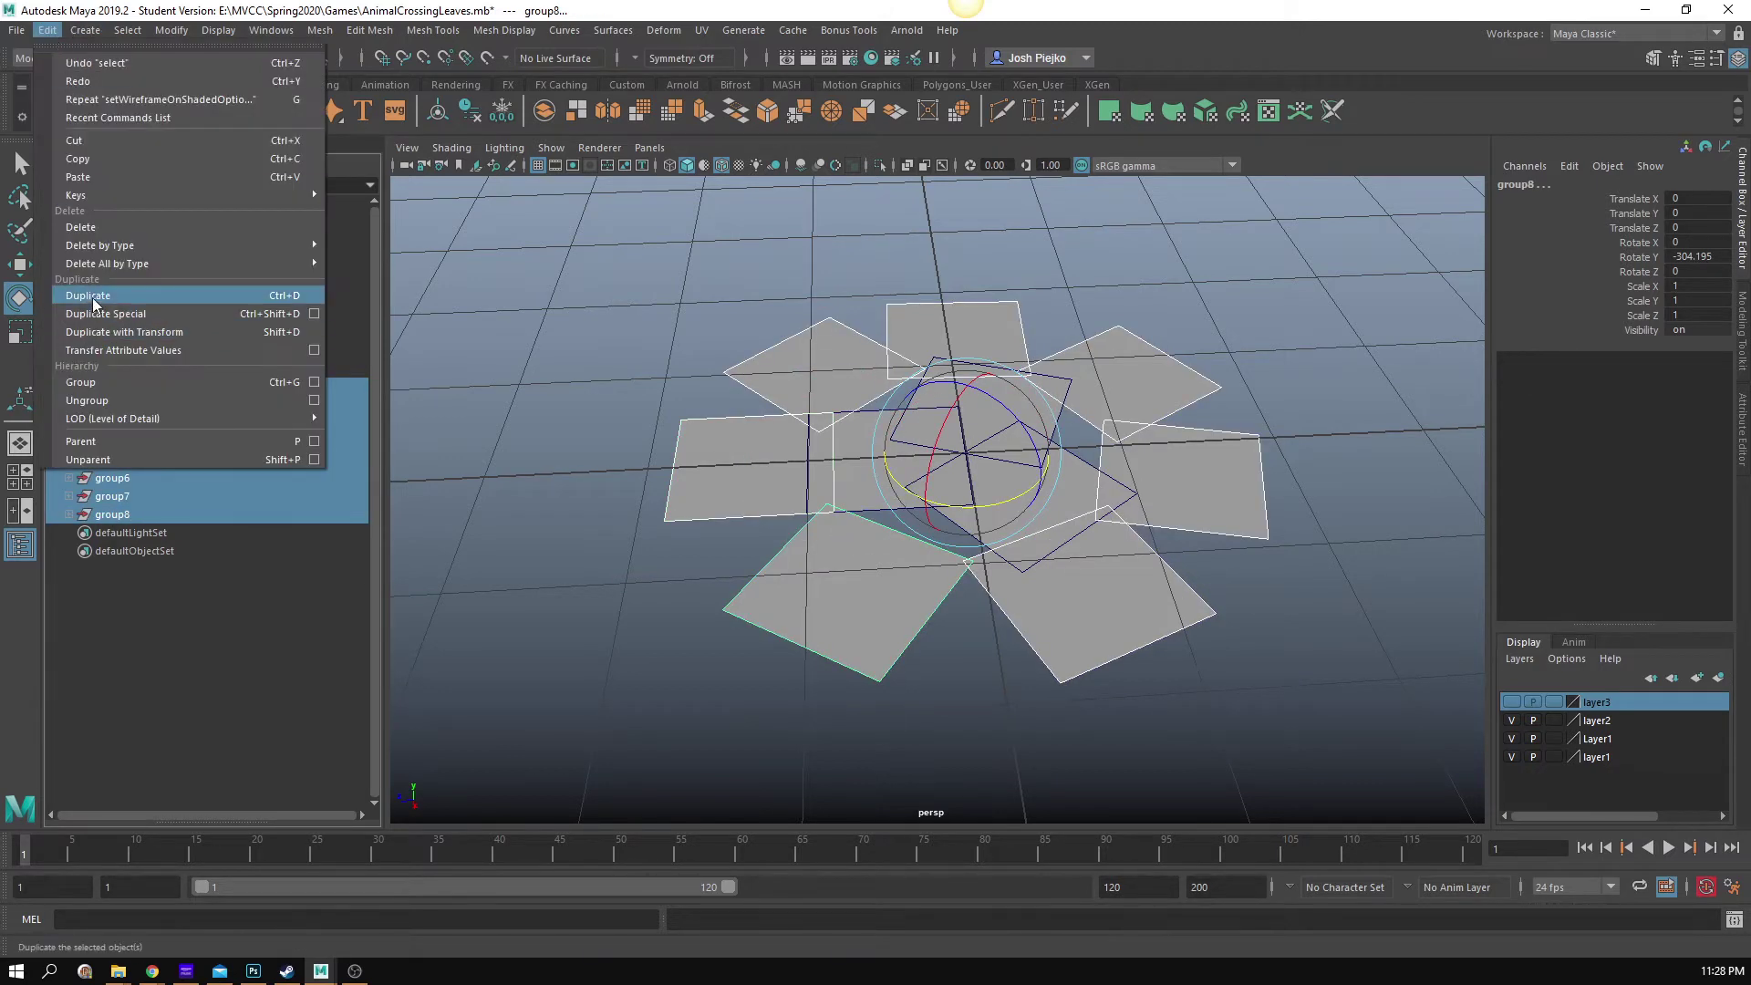
click(103, 403)
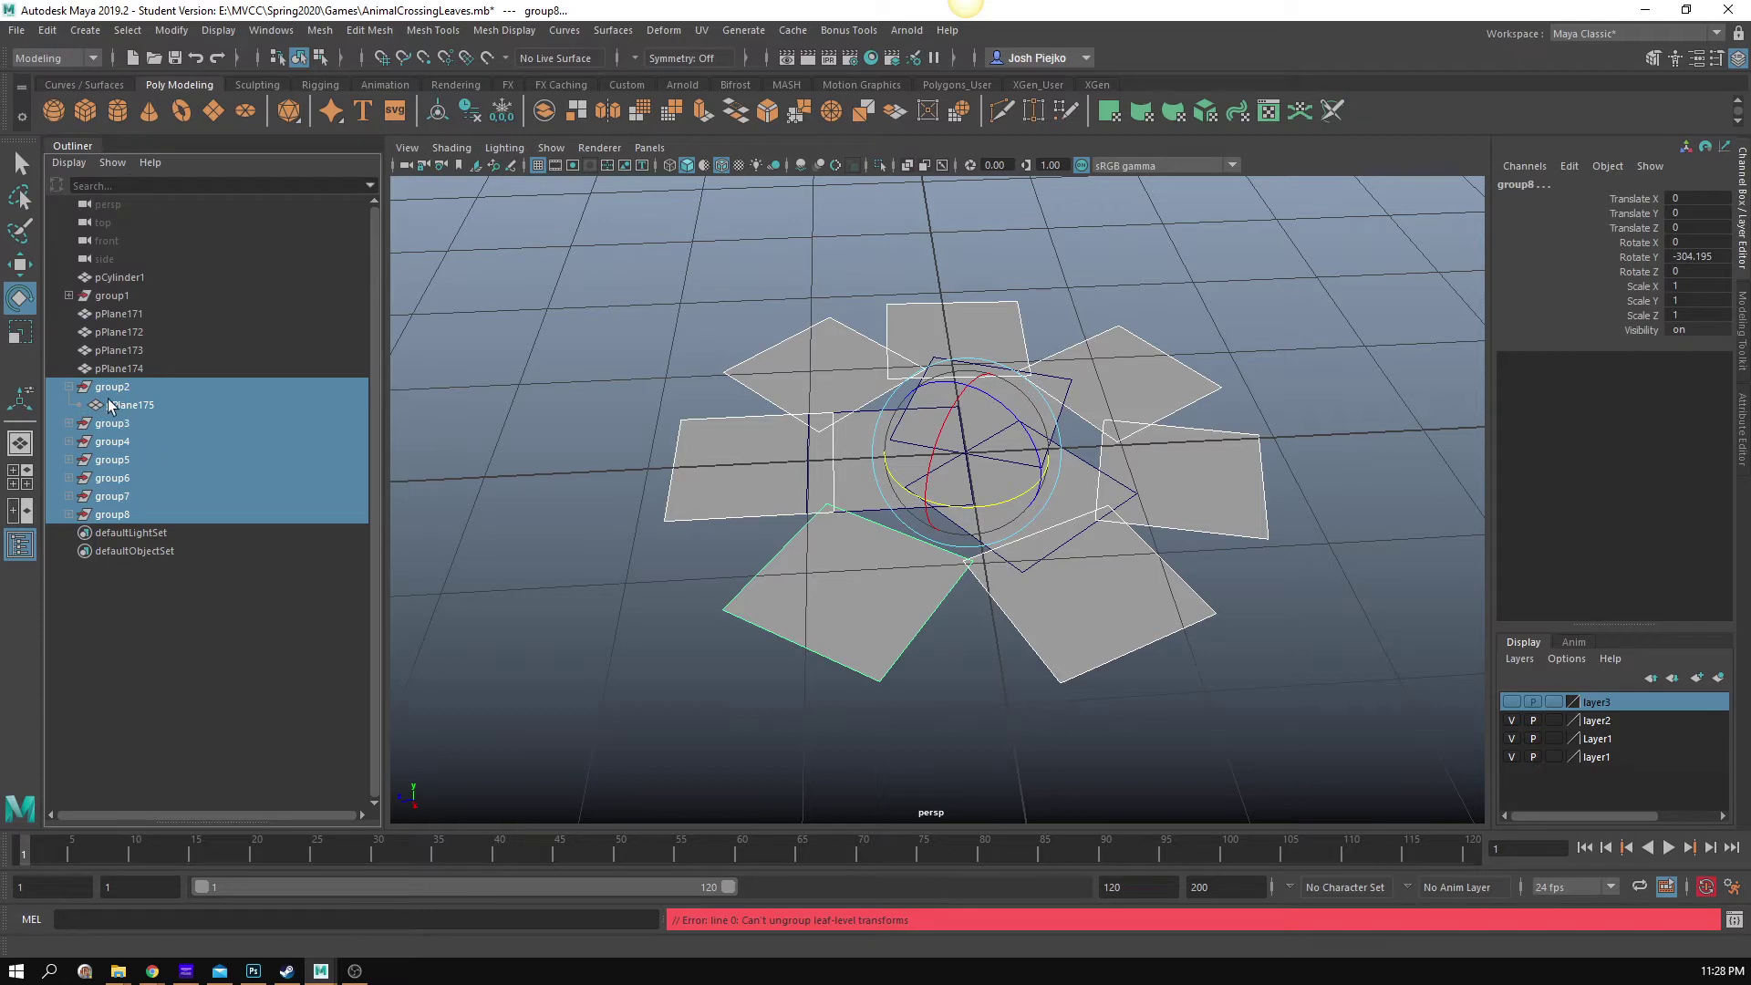
Step: Collapse group2 and ungroup group2 through group8
click(109, 404)
click(106, 390)
click(69, 387)
shift+click(95, 489)
click(46, 30)
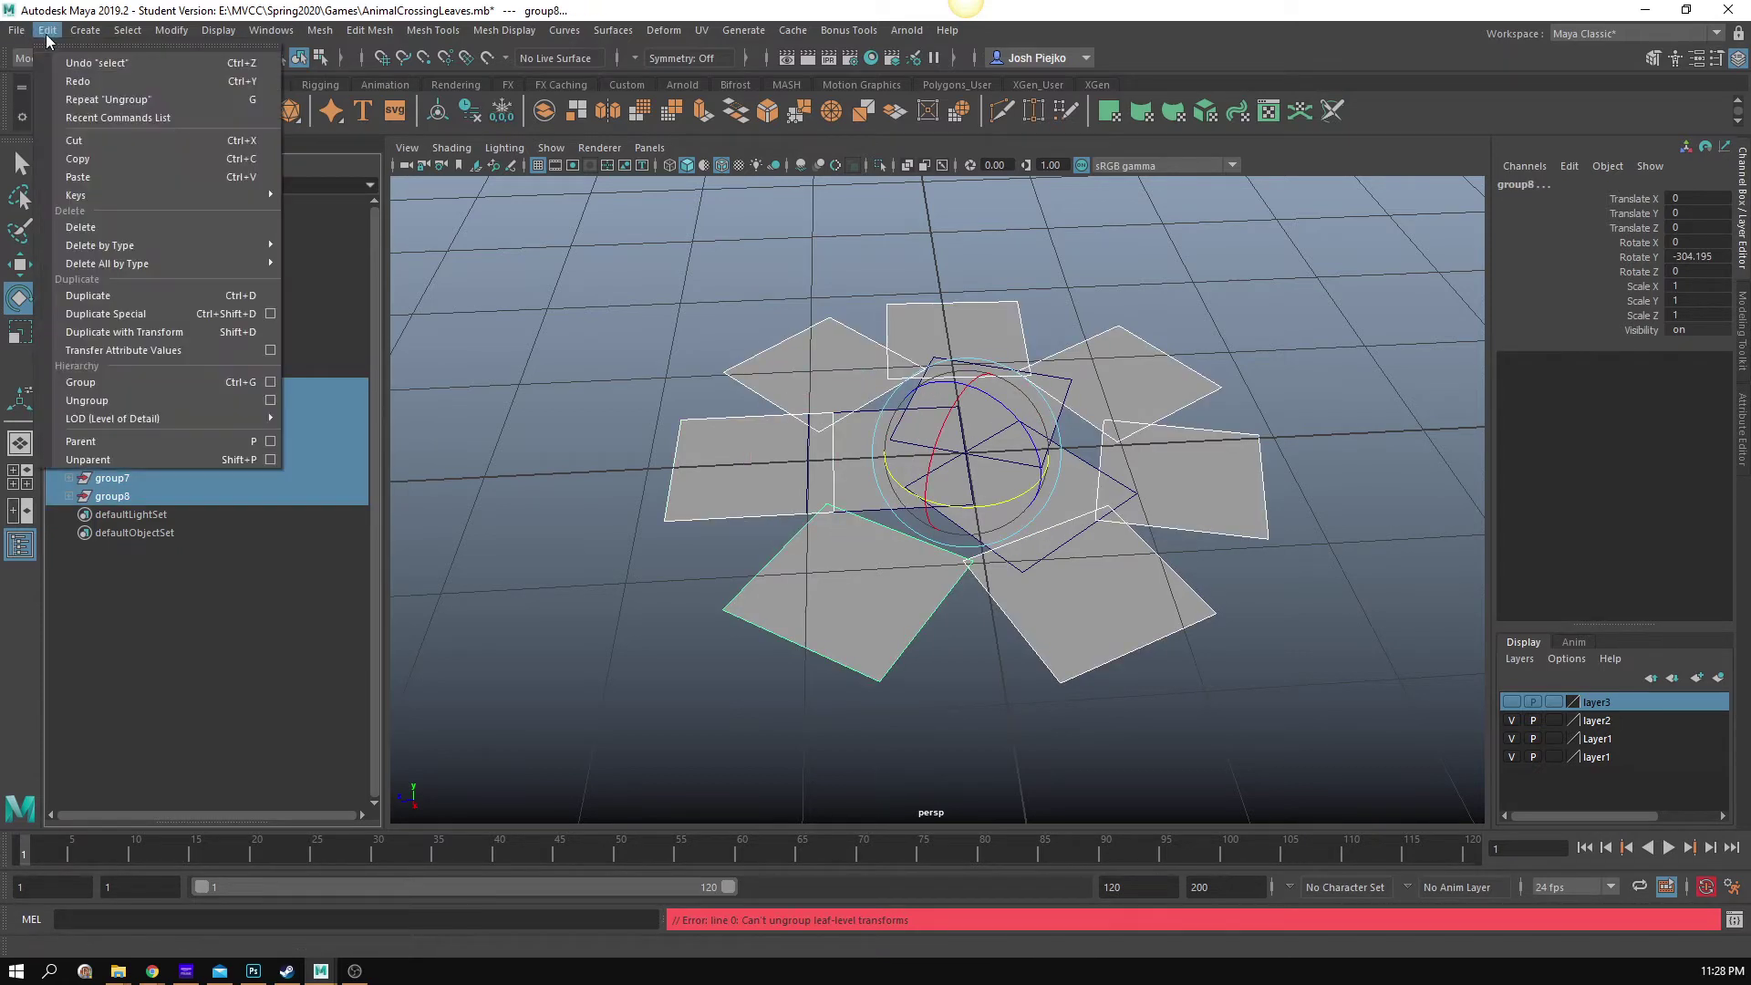
click(108, 400)
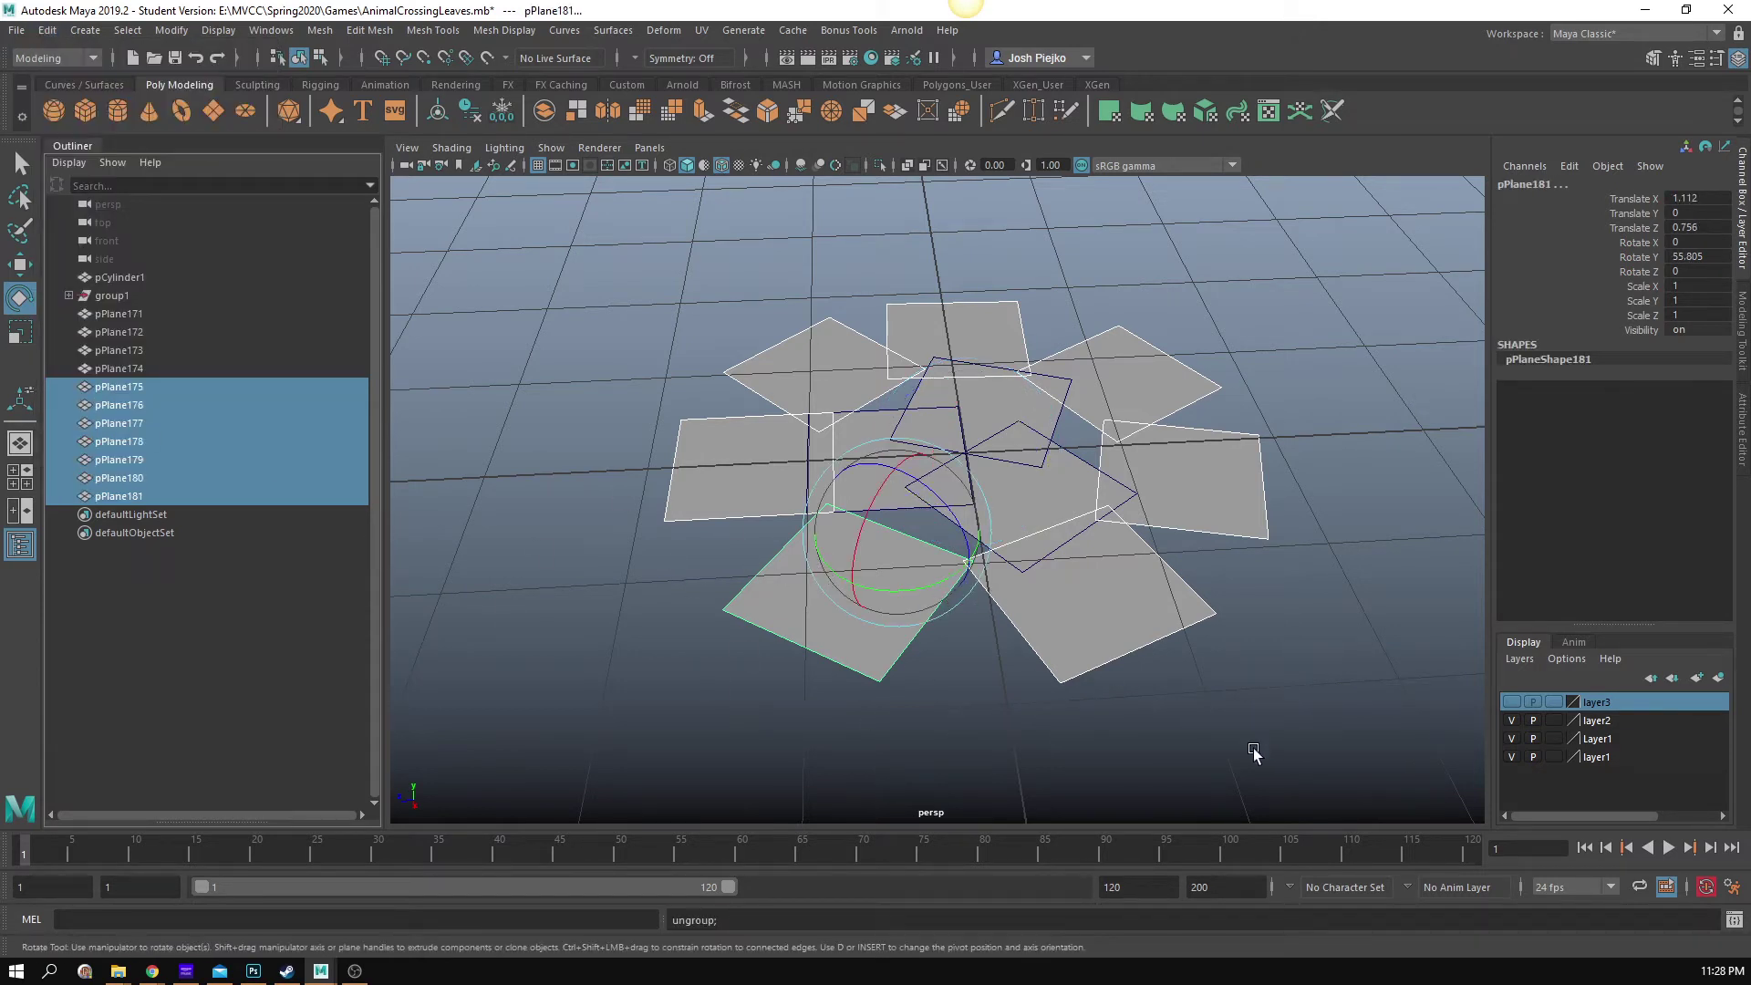
Step: Rename pPlane171 to "ground"
click(141, 313)
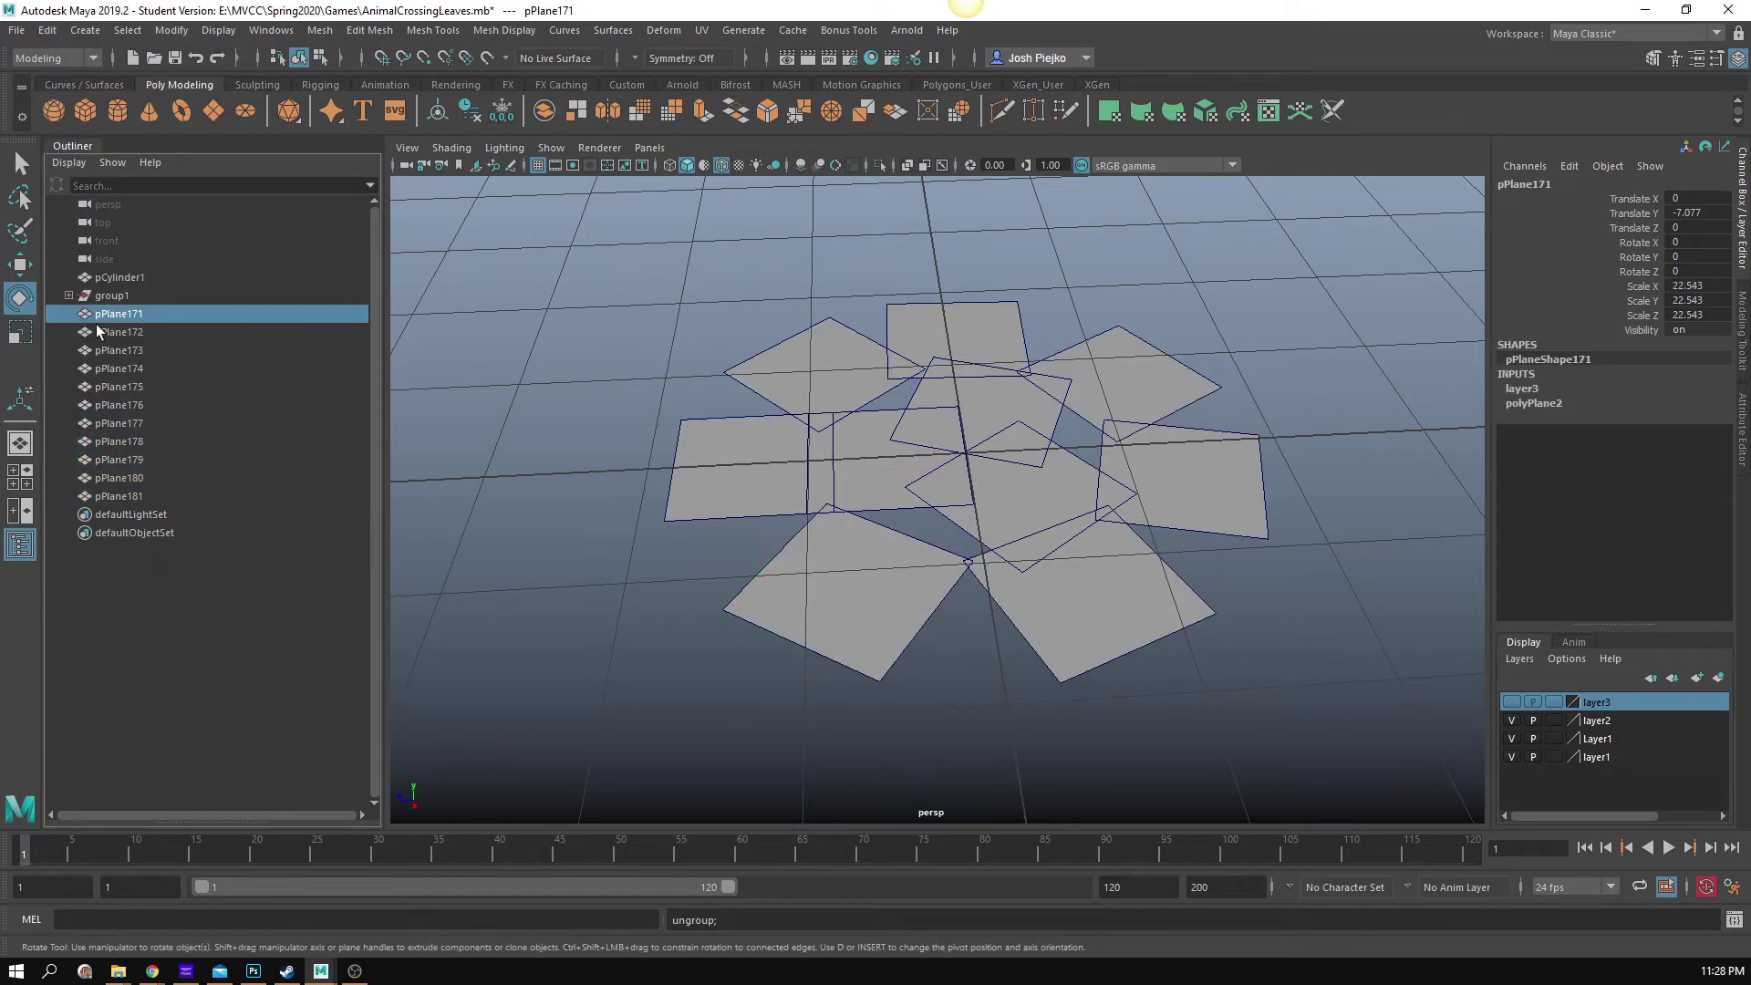
click(119, 334)
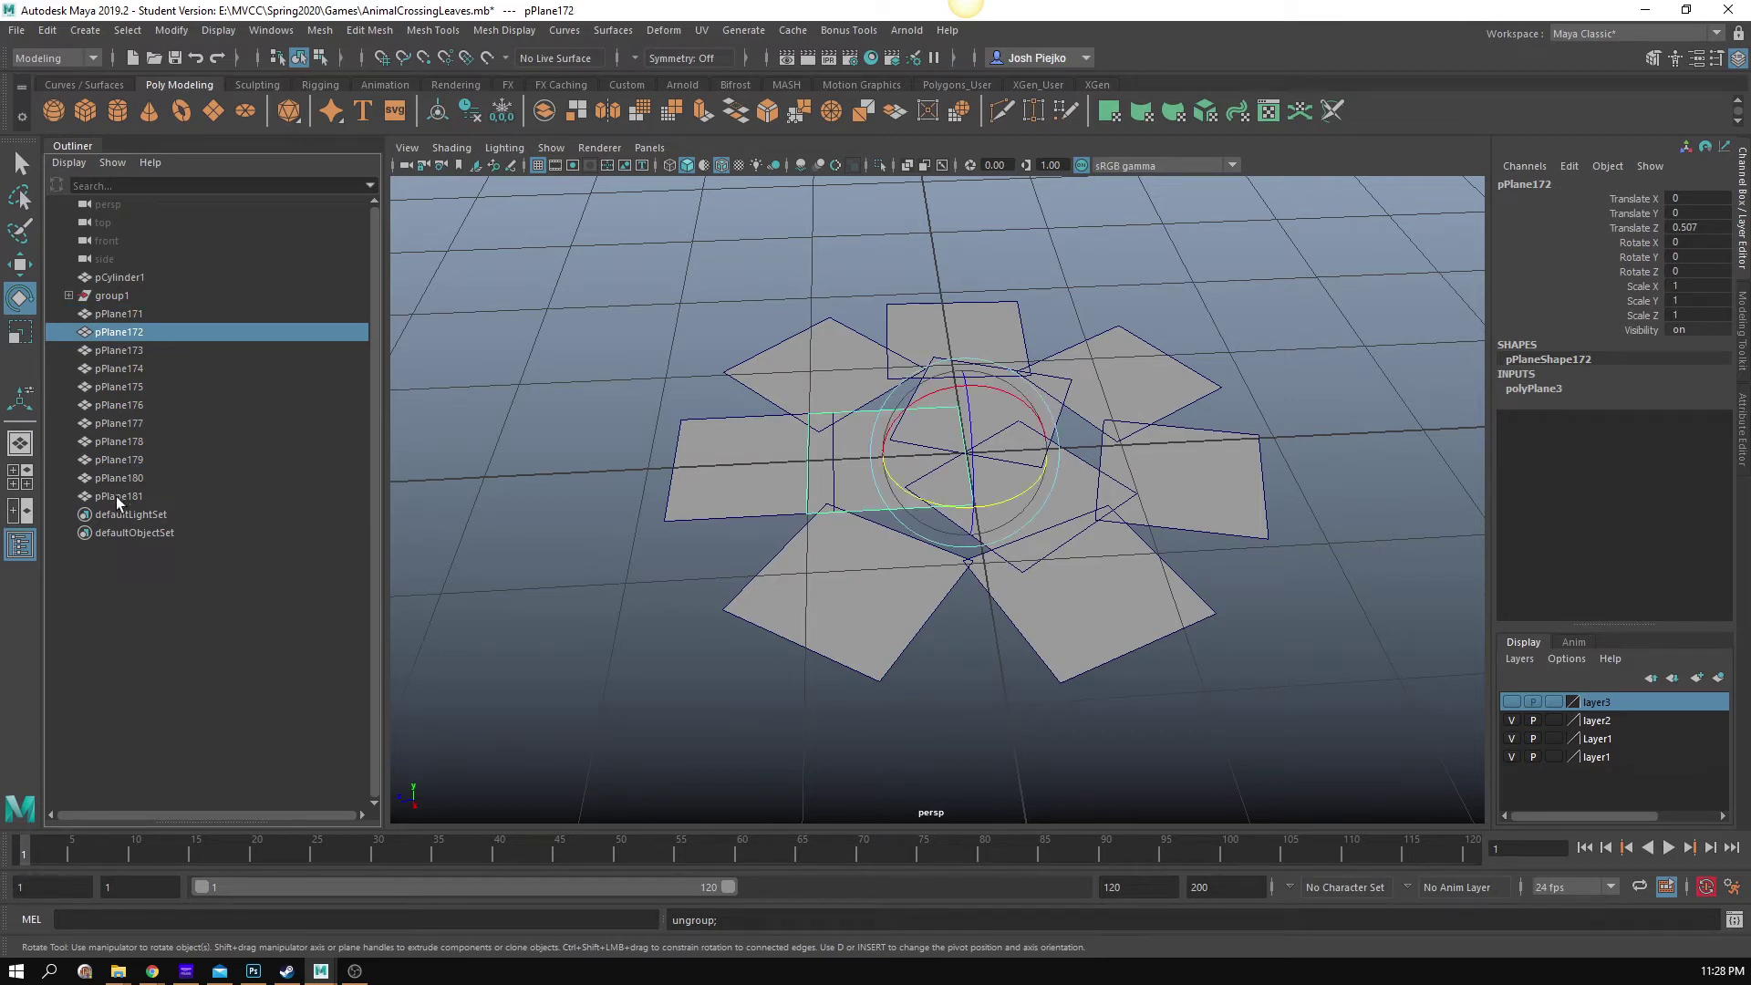
shift+click(116, 497)
click(128, 315)
double_click(128, 316)
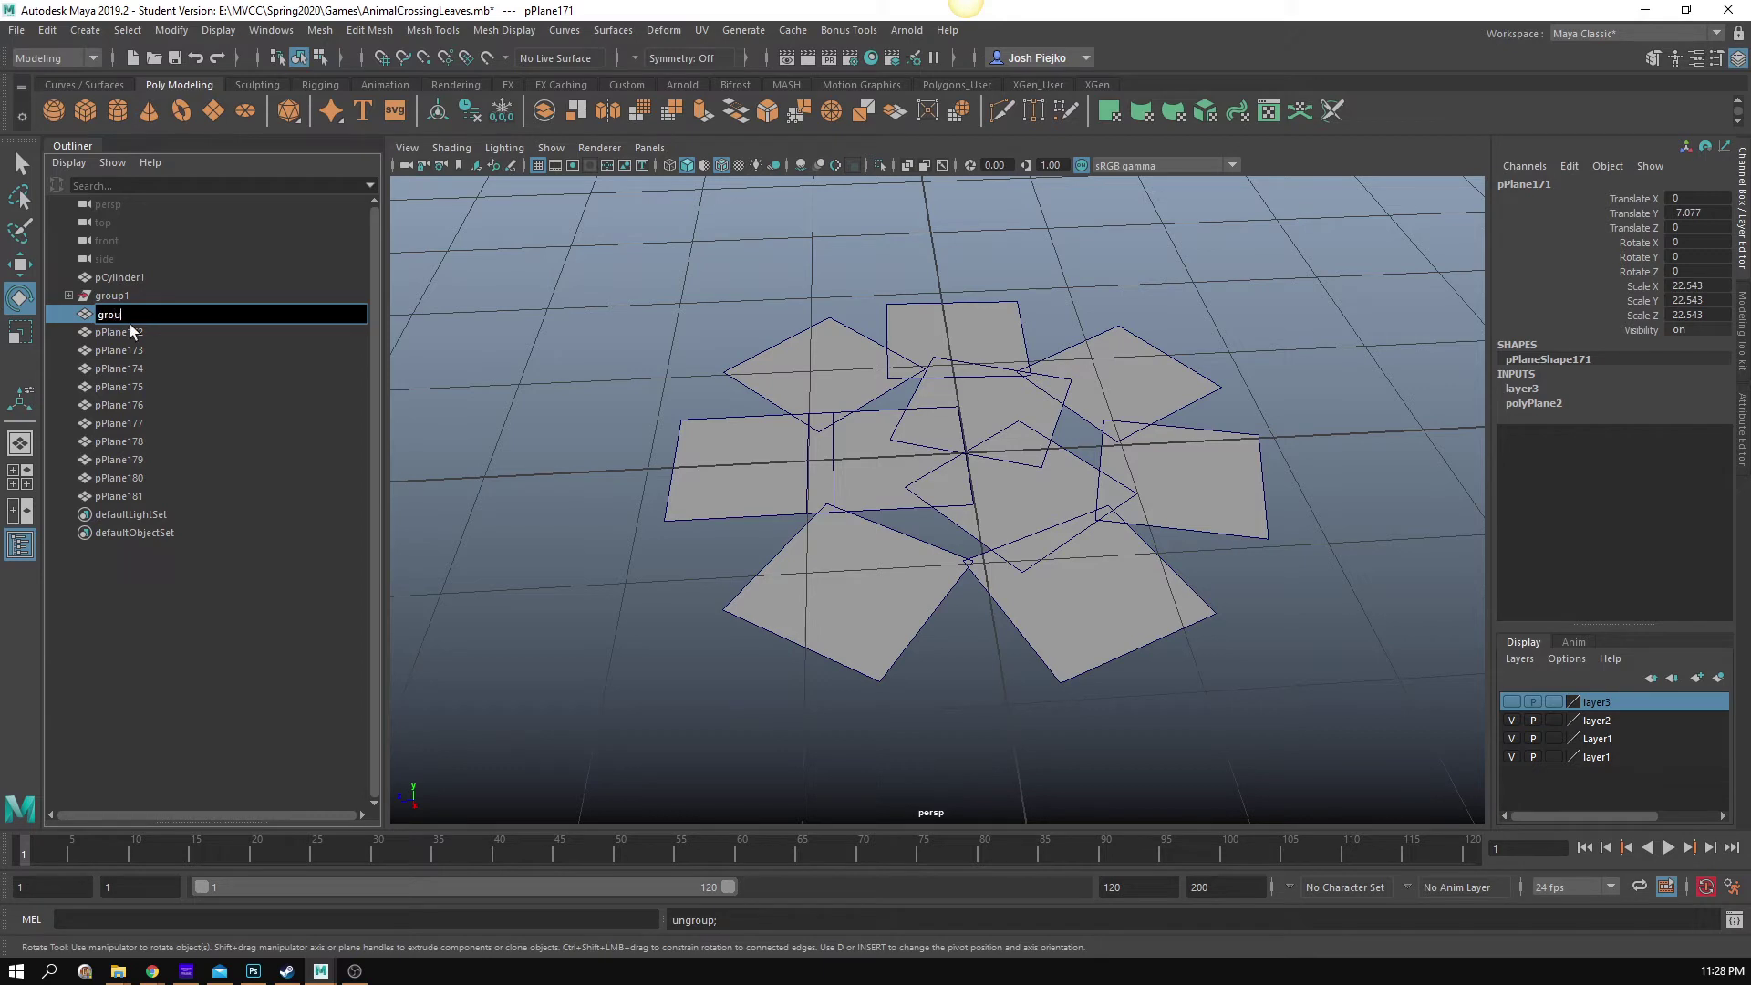
click(227, 568)
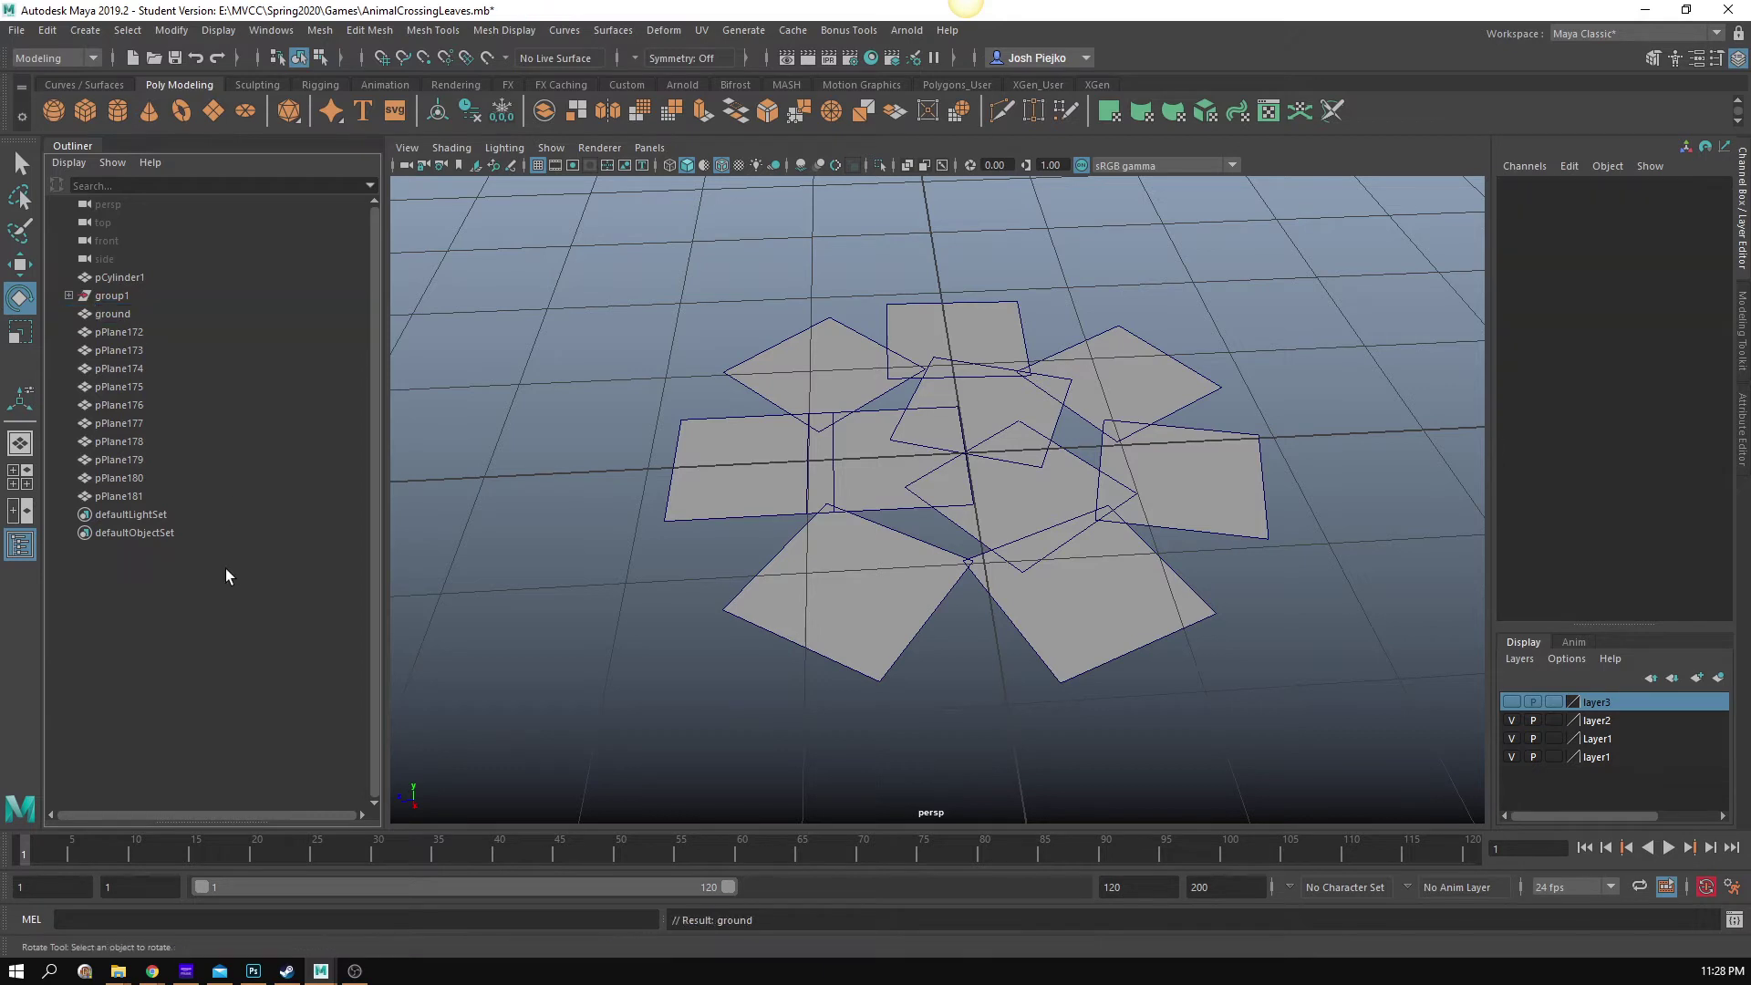
Step: Select the seven outer ring planes, pPlane175 to pPlane181, and tilt them downward together
click(111, 331)
shift+click(223, 496)
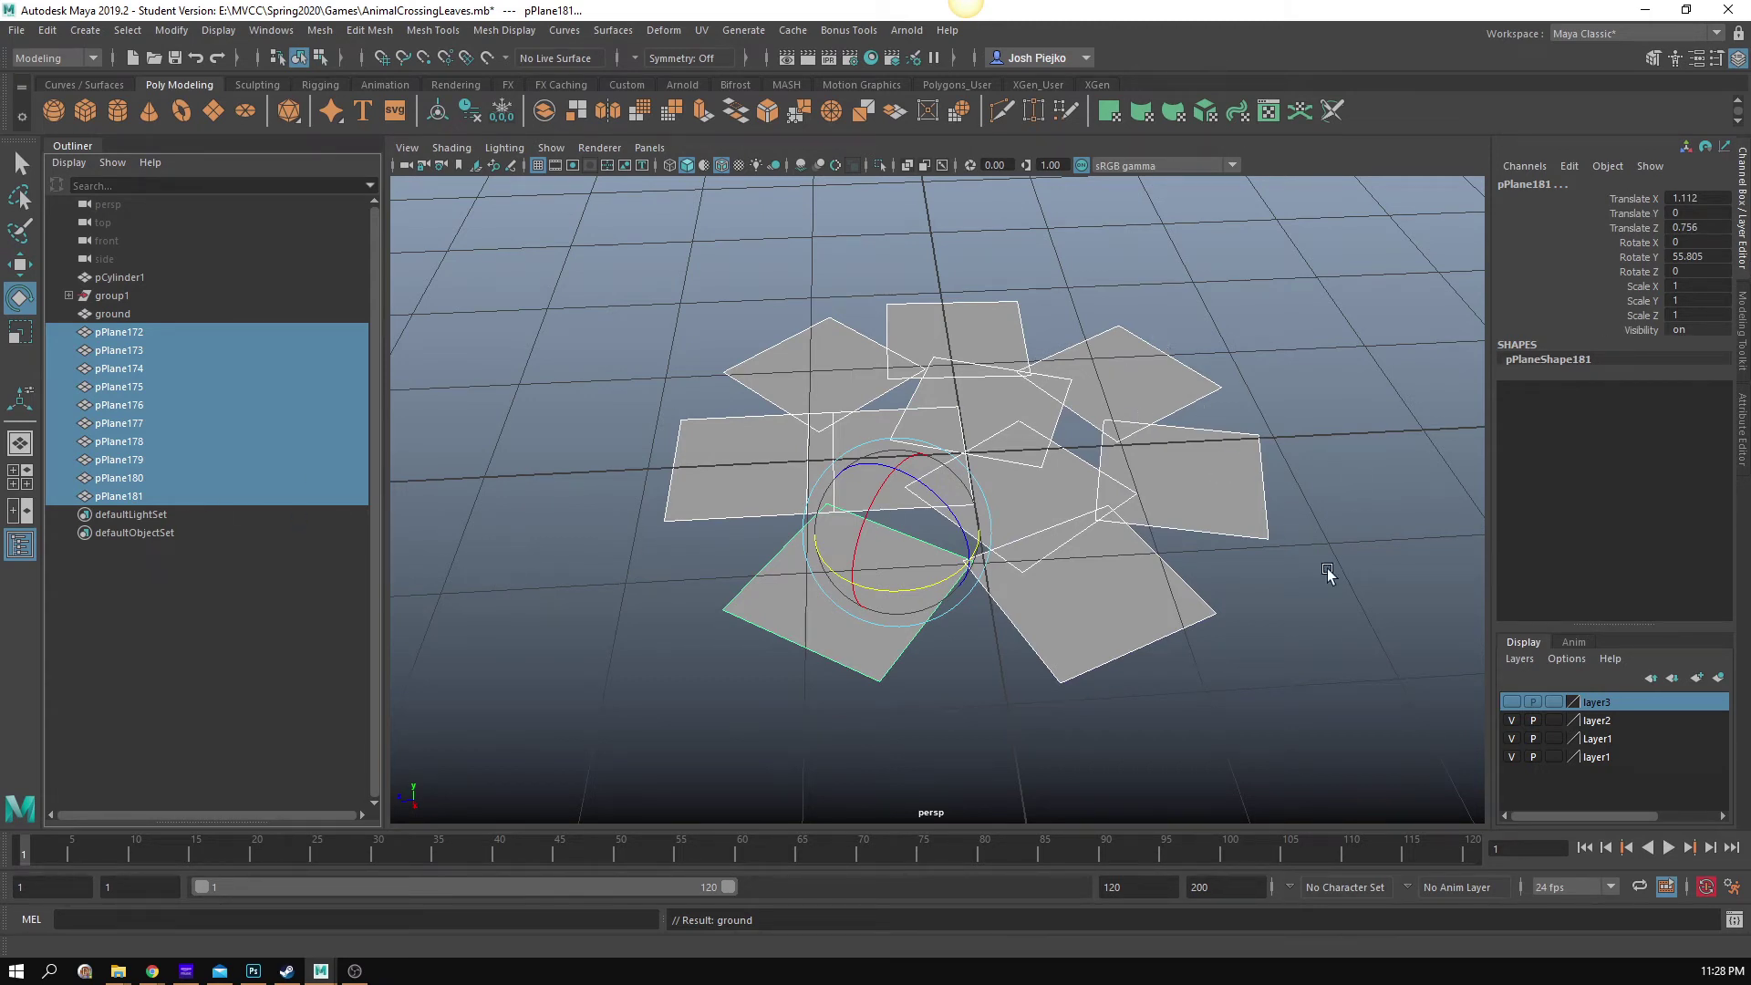
alt+drag(1208, 594, 1187, 578)
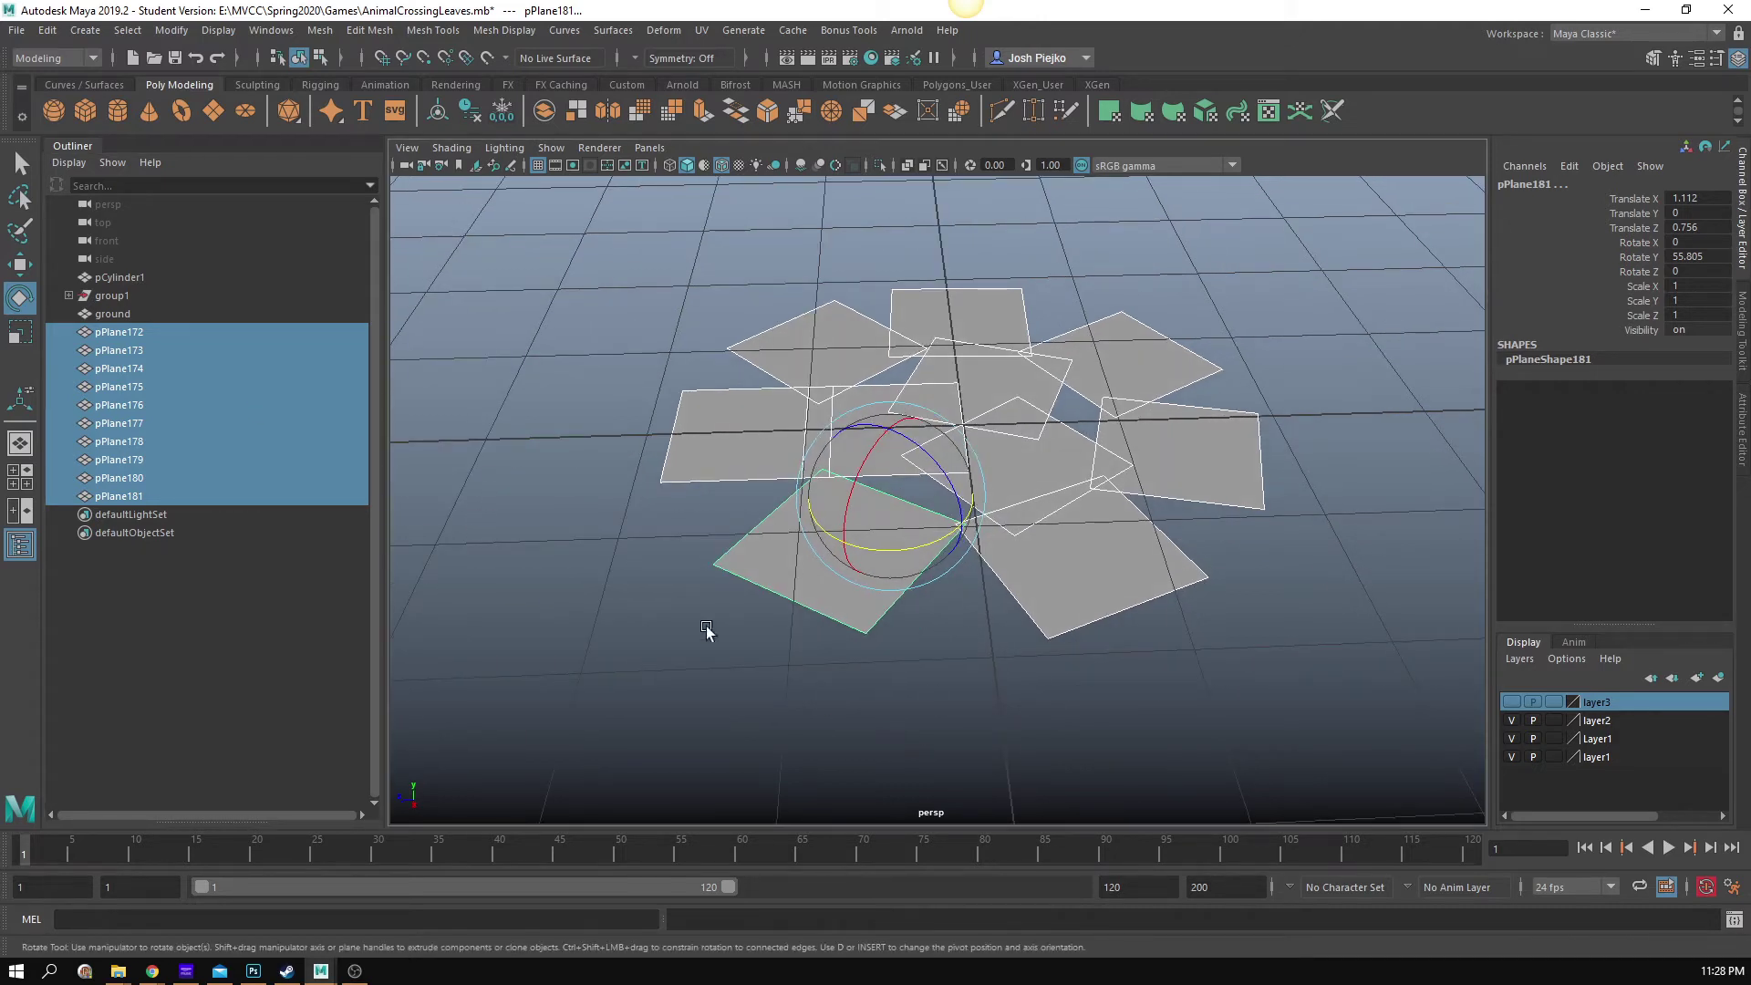
click(111, 497)
shift+click(127, 407)
shift+click(118, 387)
alt+right_drag(892, 481, 973, 474)
drag(868, 376, 835, 360)
alt+right_drag(826, 392, 727, 432)
alt+drag(727, 432, 876, 474)
alt+middle_drag(948, 520, 823, 436)
alt+drag(824, 436, 886, 262)
click(962, 590)
alt+drag(961, 591, 993, 637)
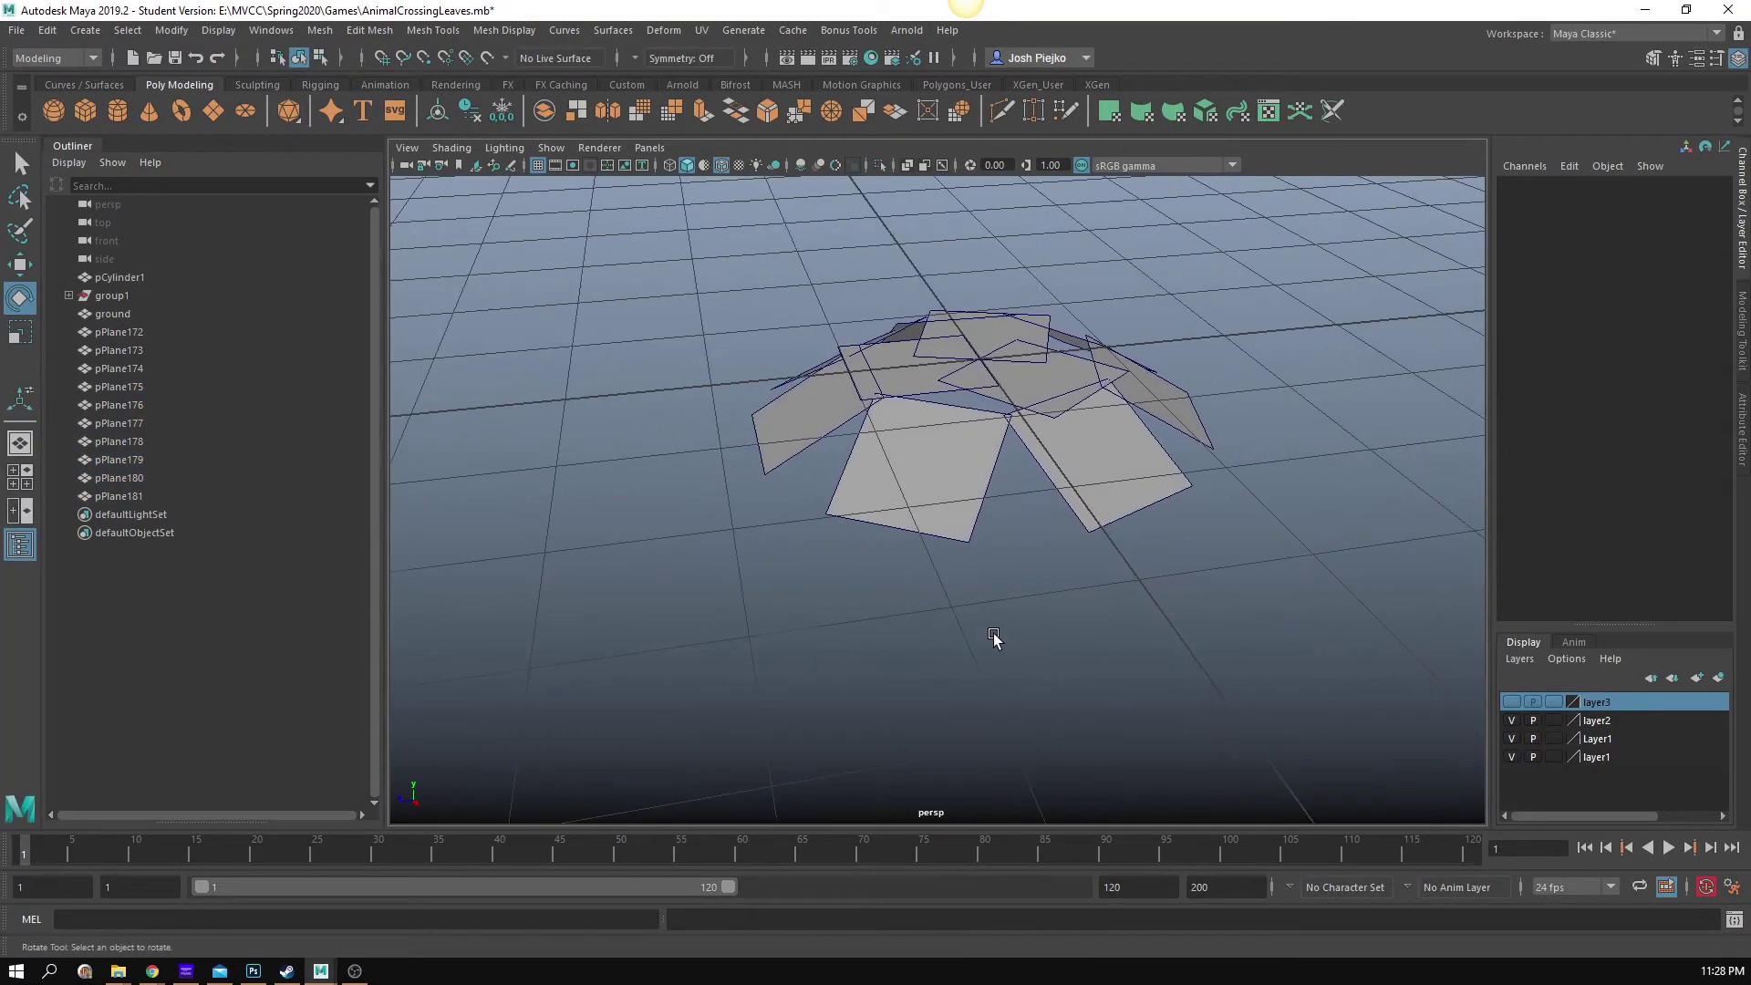
Step: Duplicate the unrotated top plane pPlane172 and move the copy outward and down to Translate Z 1.966 and Translate Y -0.527
click(915, 414)
click(765, 546)
click(919, 371)
key(w)
alt+drag(918, 383, 966, 520)
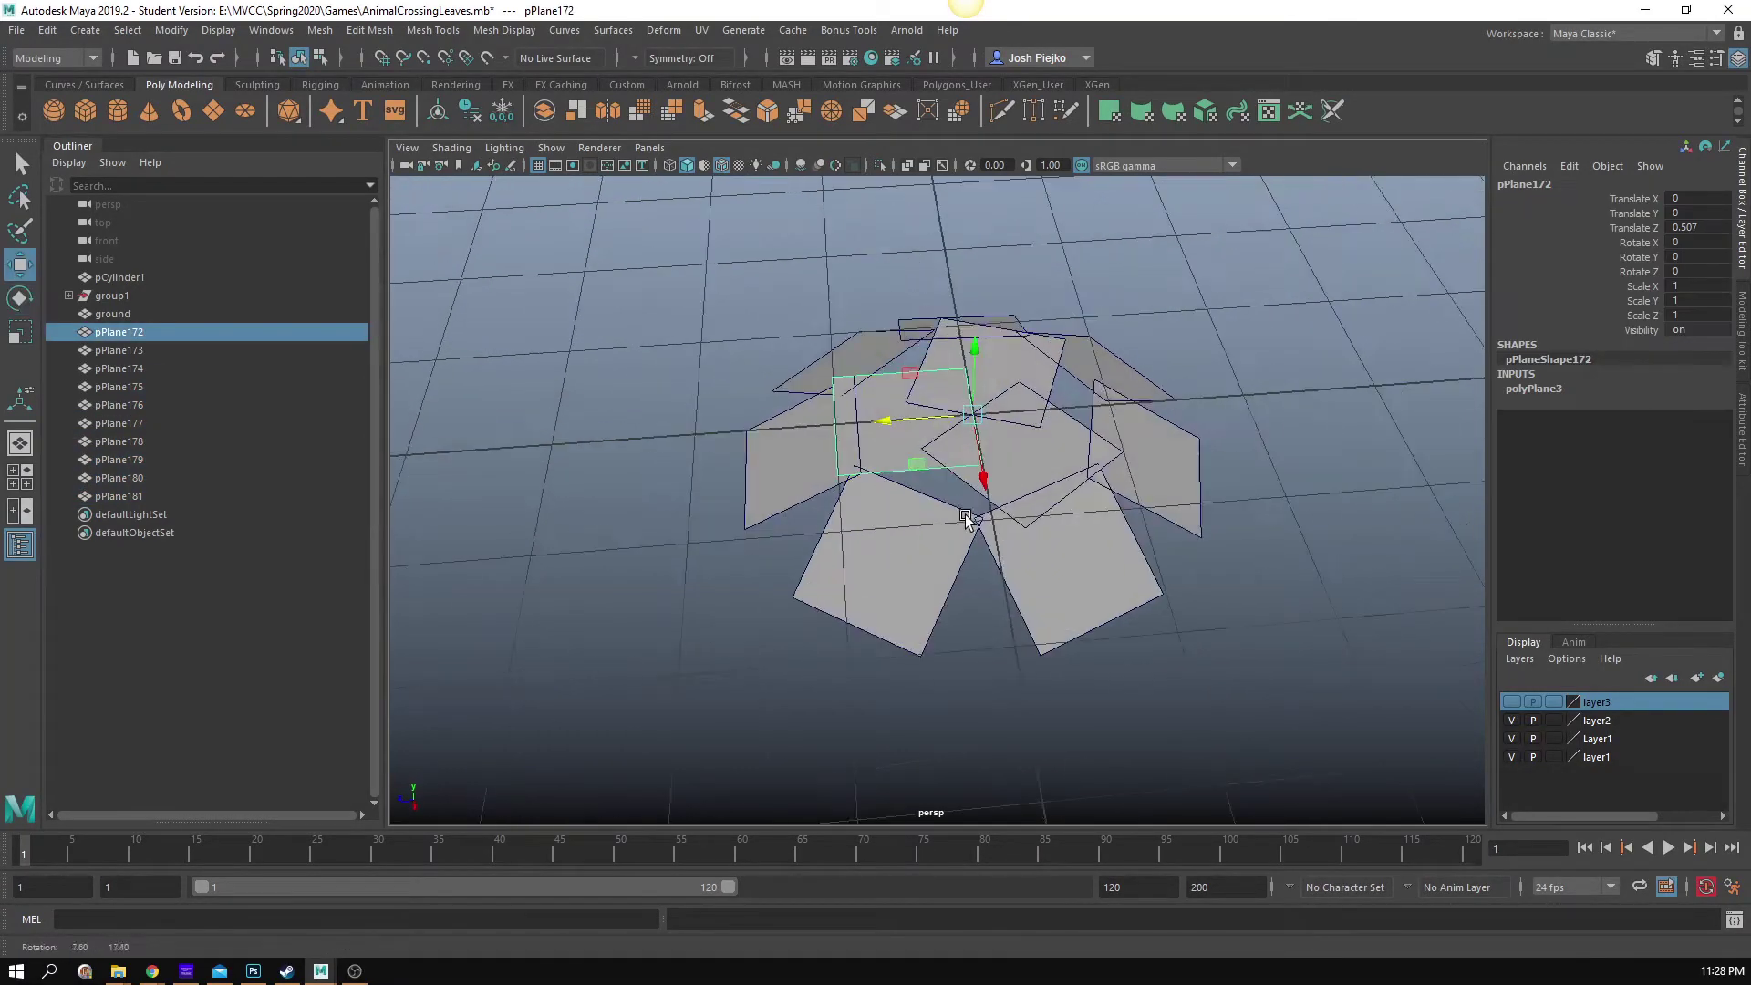
alt+right_drag(966, 520, 1269, 467)
alt+middle_drag(880, 546, 879, 551)
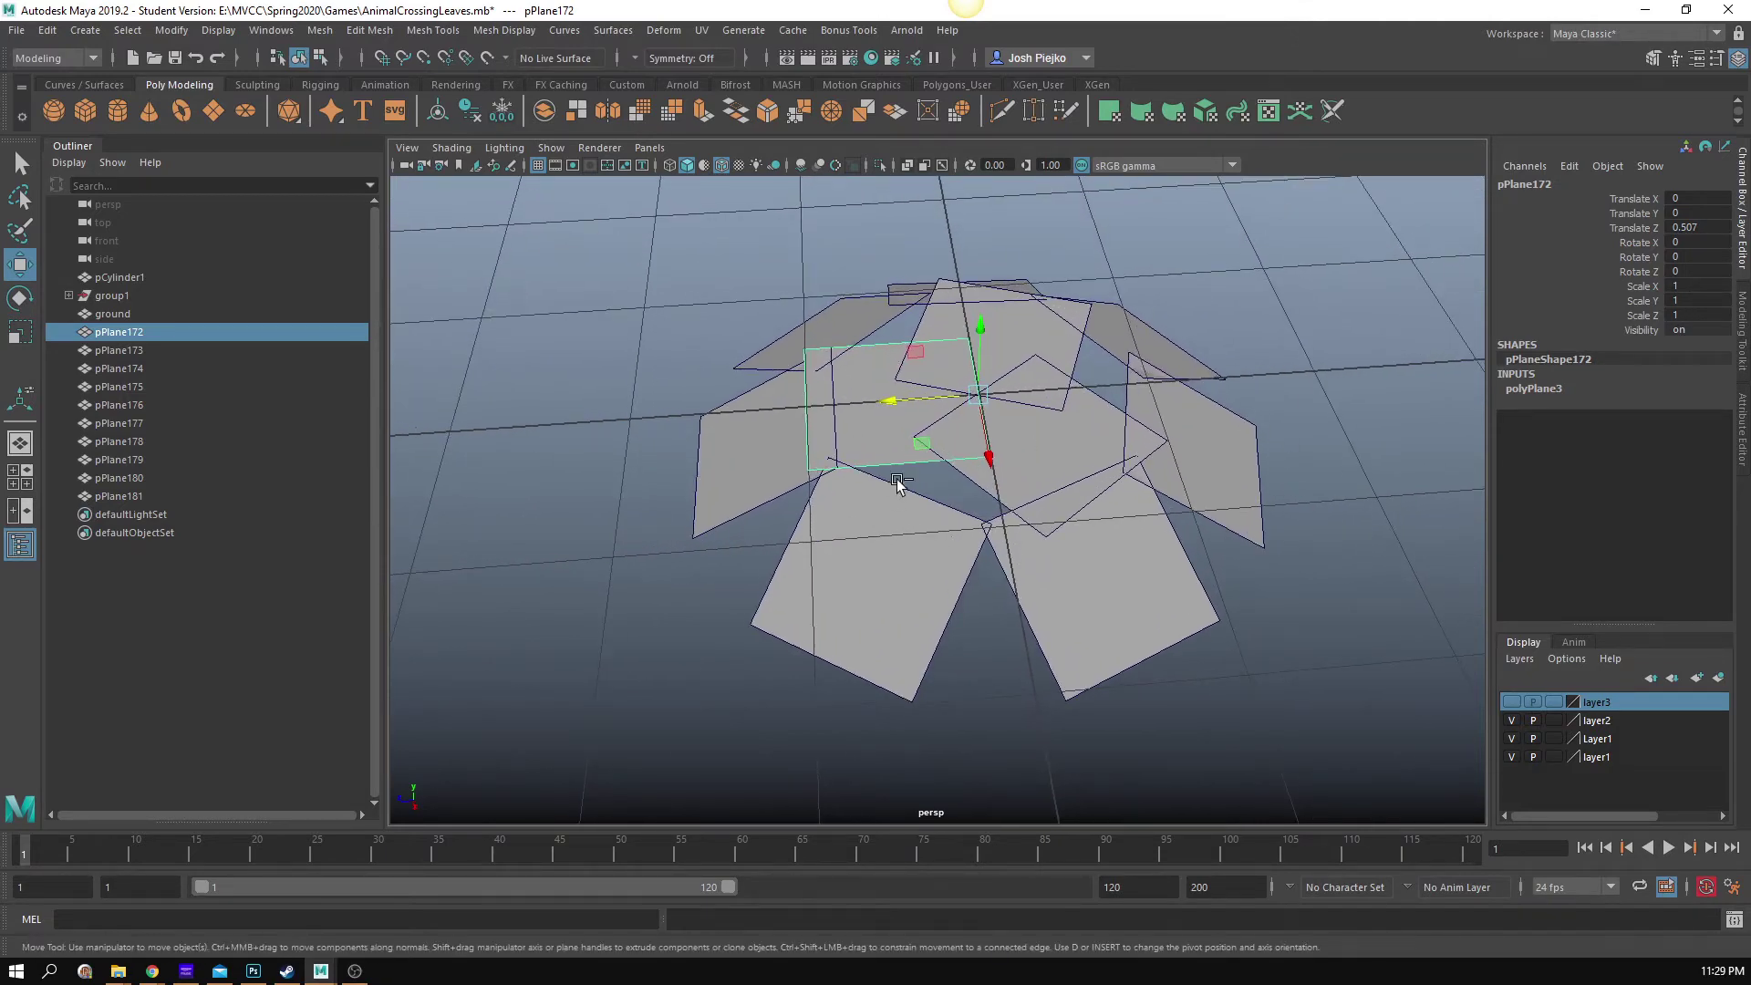
key(ctrl+d)
drag(898, 407, 673, 448)
key(ctrl+z)
drag(885, 402, 679, 403)
drag(751, 271, 854, 459)
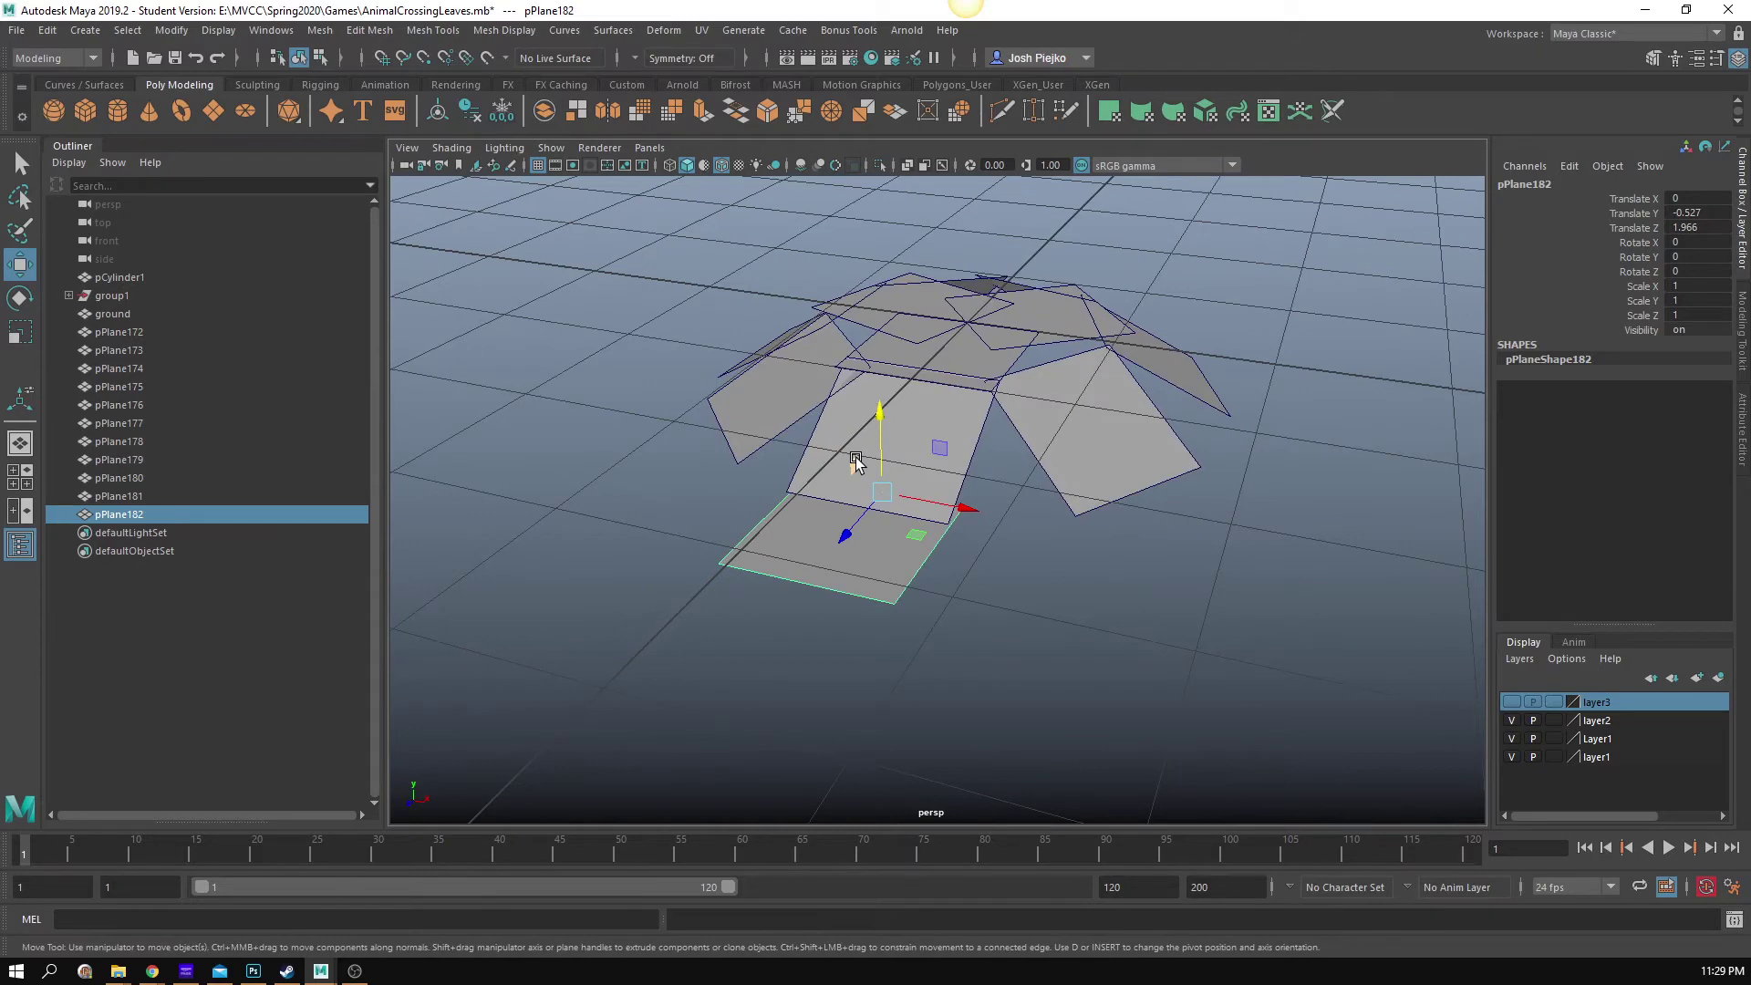
Step: Group the new lower plane about the central pivot and rotate a copy of the group around Y
key(ctrl+g)
alt+drag(860, 442, 841, 587)
key(ctrl+g)
key(e)
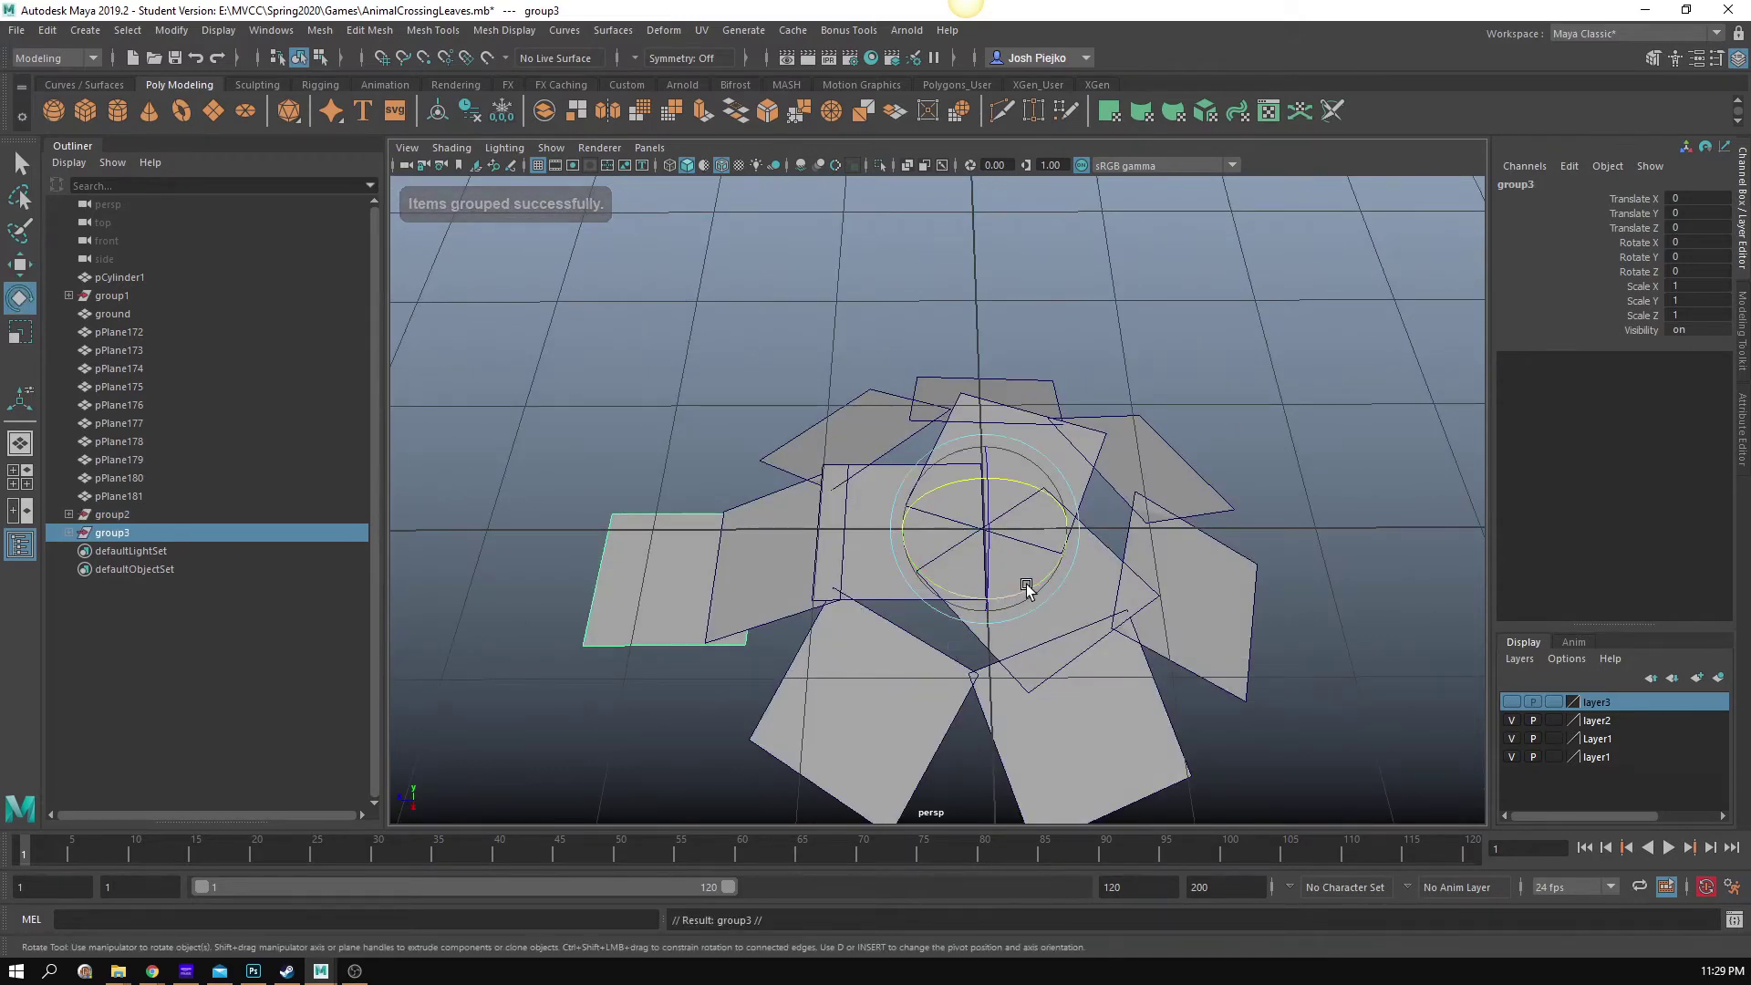
drag(1024, 586, 1048, 614)
Step: Complete the next ring with ten groups by duplicating and rotating copies around Y, ending at -320.864
key(ctrl+d)
key(ctrl+d)
key(ctrl+d)
key(ctrl+d)
key(ctrl+z)
scroll(1004, 590, down, 3)
key(ctrl+d)
key(ctrl+d)
drag(955, 538, 969, 469)
key(ctrl+d)
alt+drag(946, 538, 1031, 558)
key(ctrl+d)
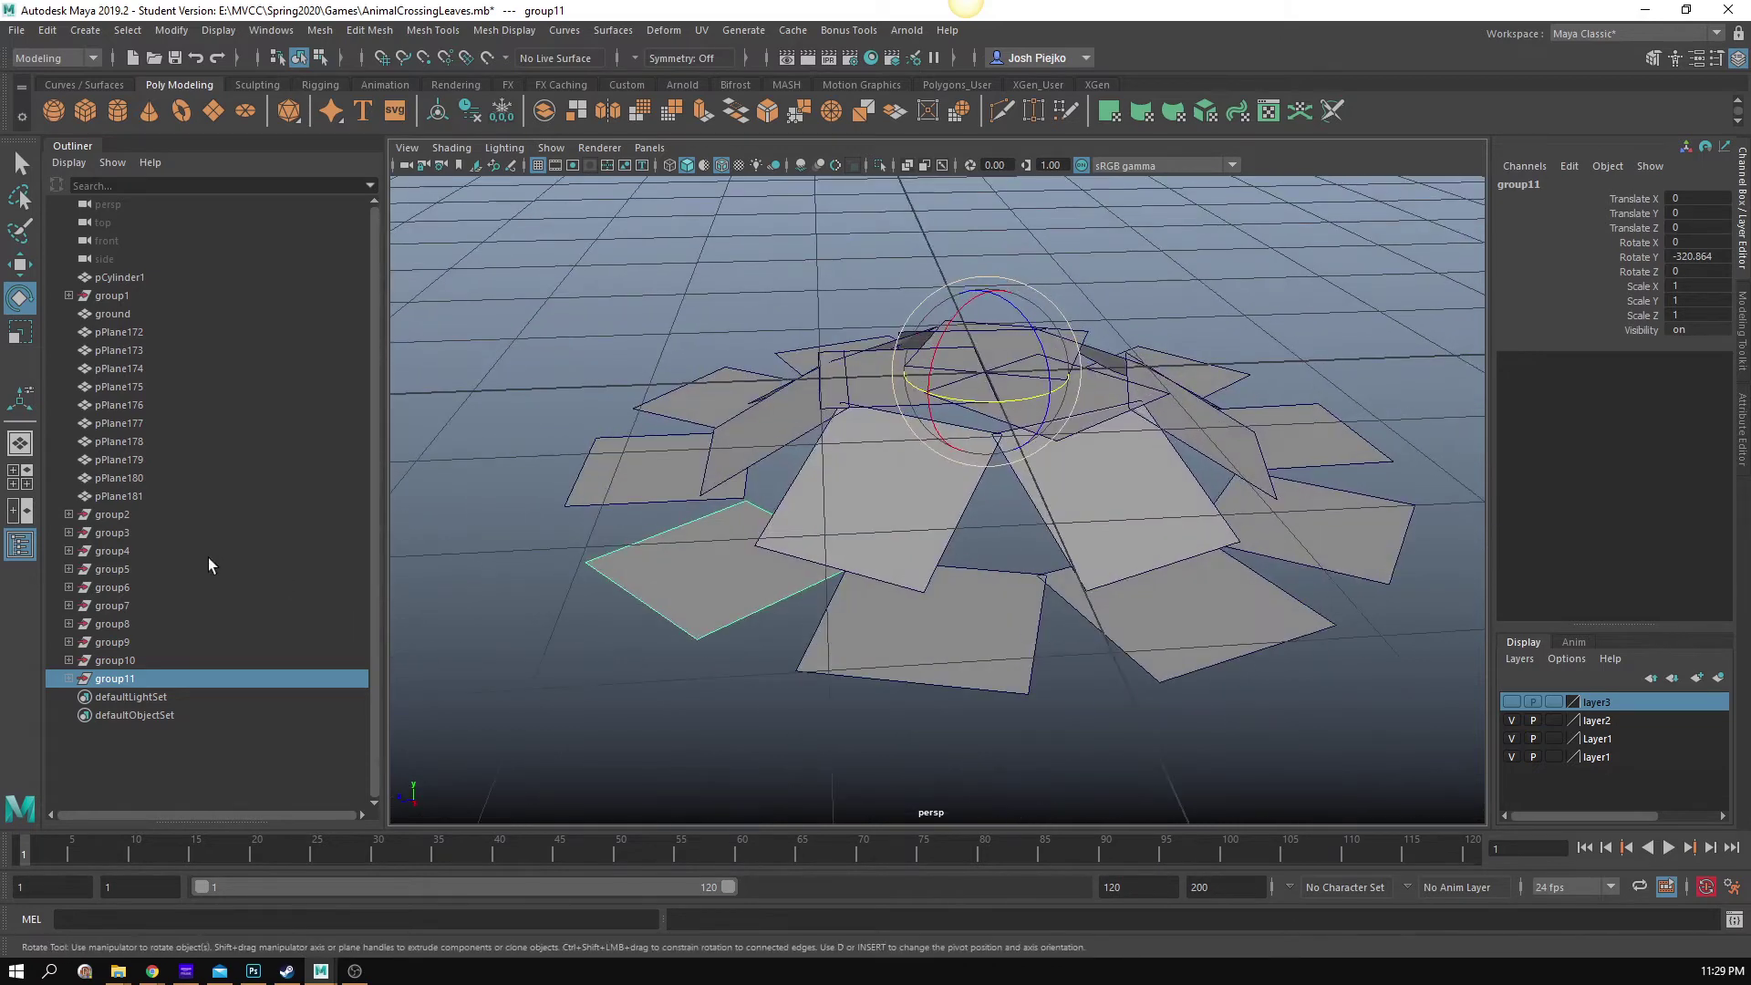
Step: Ungroup group2 through group11 of the new ring
shift+click(128, 518)
click(47, 30)
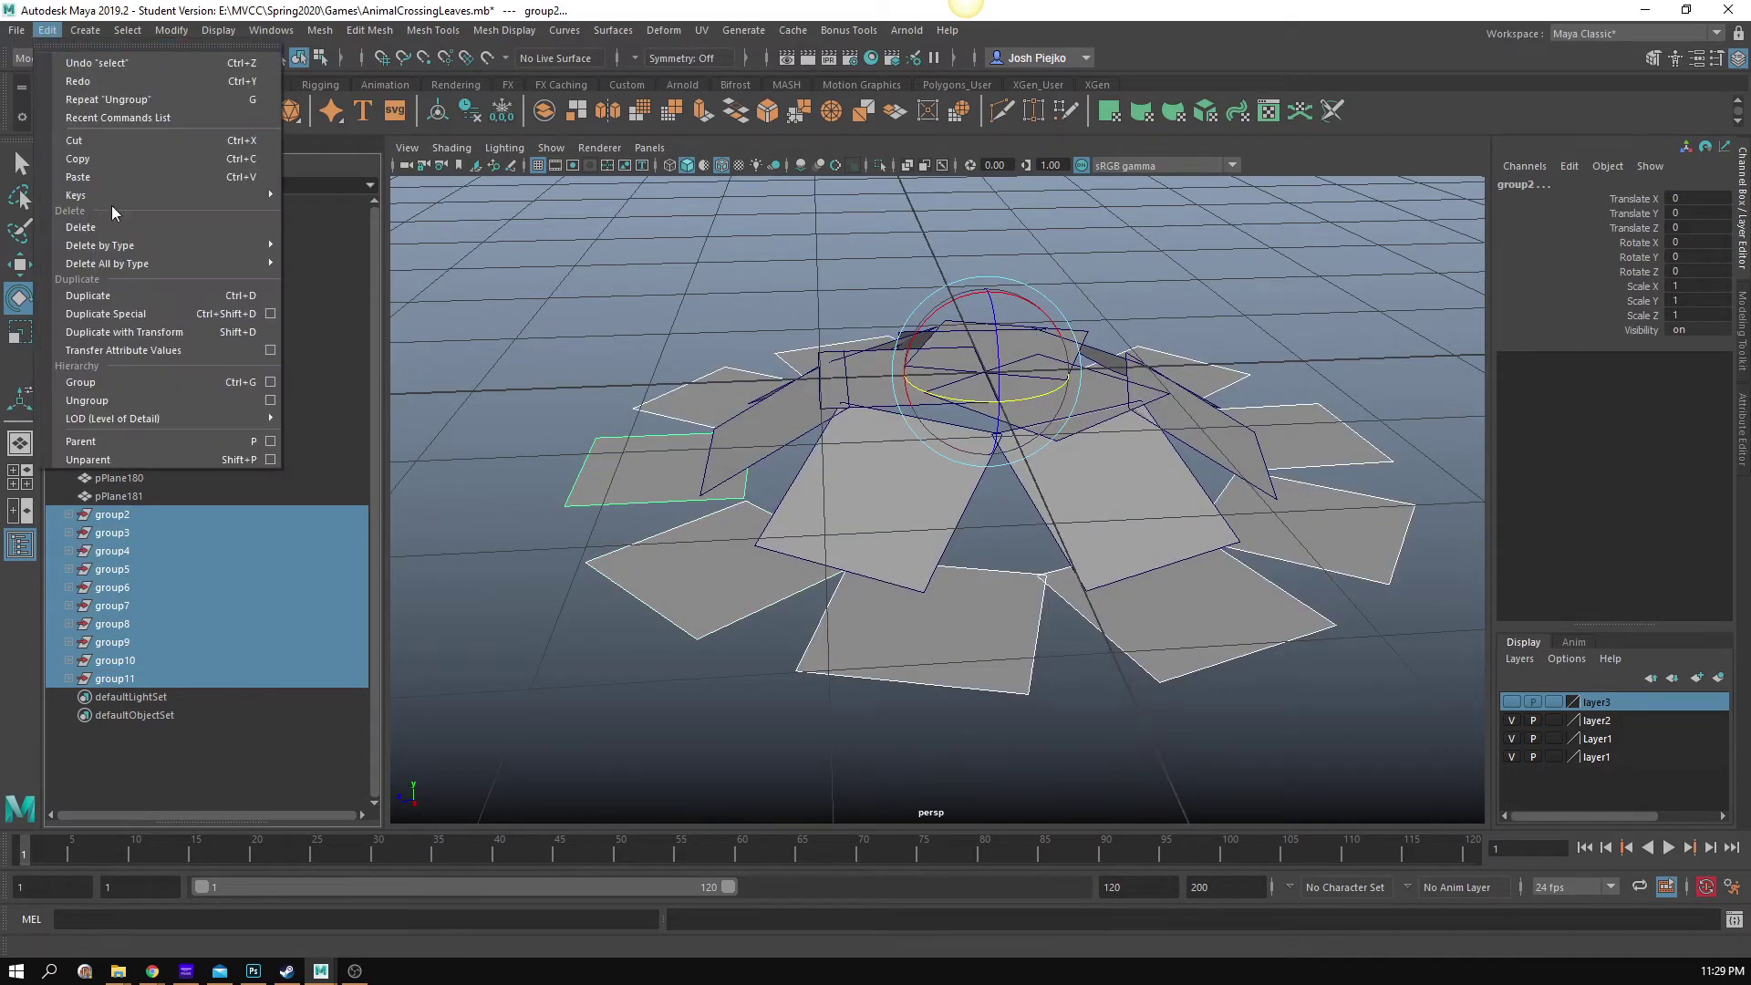
click(139, 400)
Step: Tilt the ten planes of the new ring downward to continue the dome shape
alt+drag(630, 548, 670, 473)
drag(873, 365, 755, 380)
alt+right_drag(755, 379, 368, 363)
alt+drag(915, 439, 983, 391)
alt+right_drag(984, 391, 1205, 470)
alt+drag(1205, 470, 1000, 680)
alt+middle_drag(832, 703, 907, 667)
alt+drag(908, 670, 730, 447)
Step: Duplicate the unrotated top plane and move the copy below the dome to Translate Y -1.335 and Translate Z 2.462
click(1067, 401)
key(ctrl+d)
key(w)
drag(778, 365, 807, 559)
alt+drag(807, 559, 790, 493)
drag(795, 418, 880, 521)
alt+right_drag(880, 522, 851, 537)
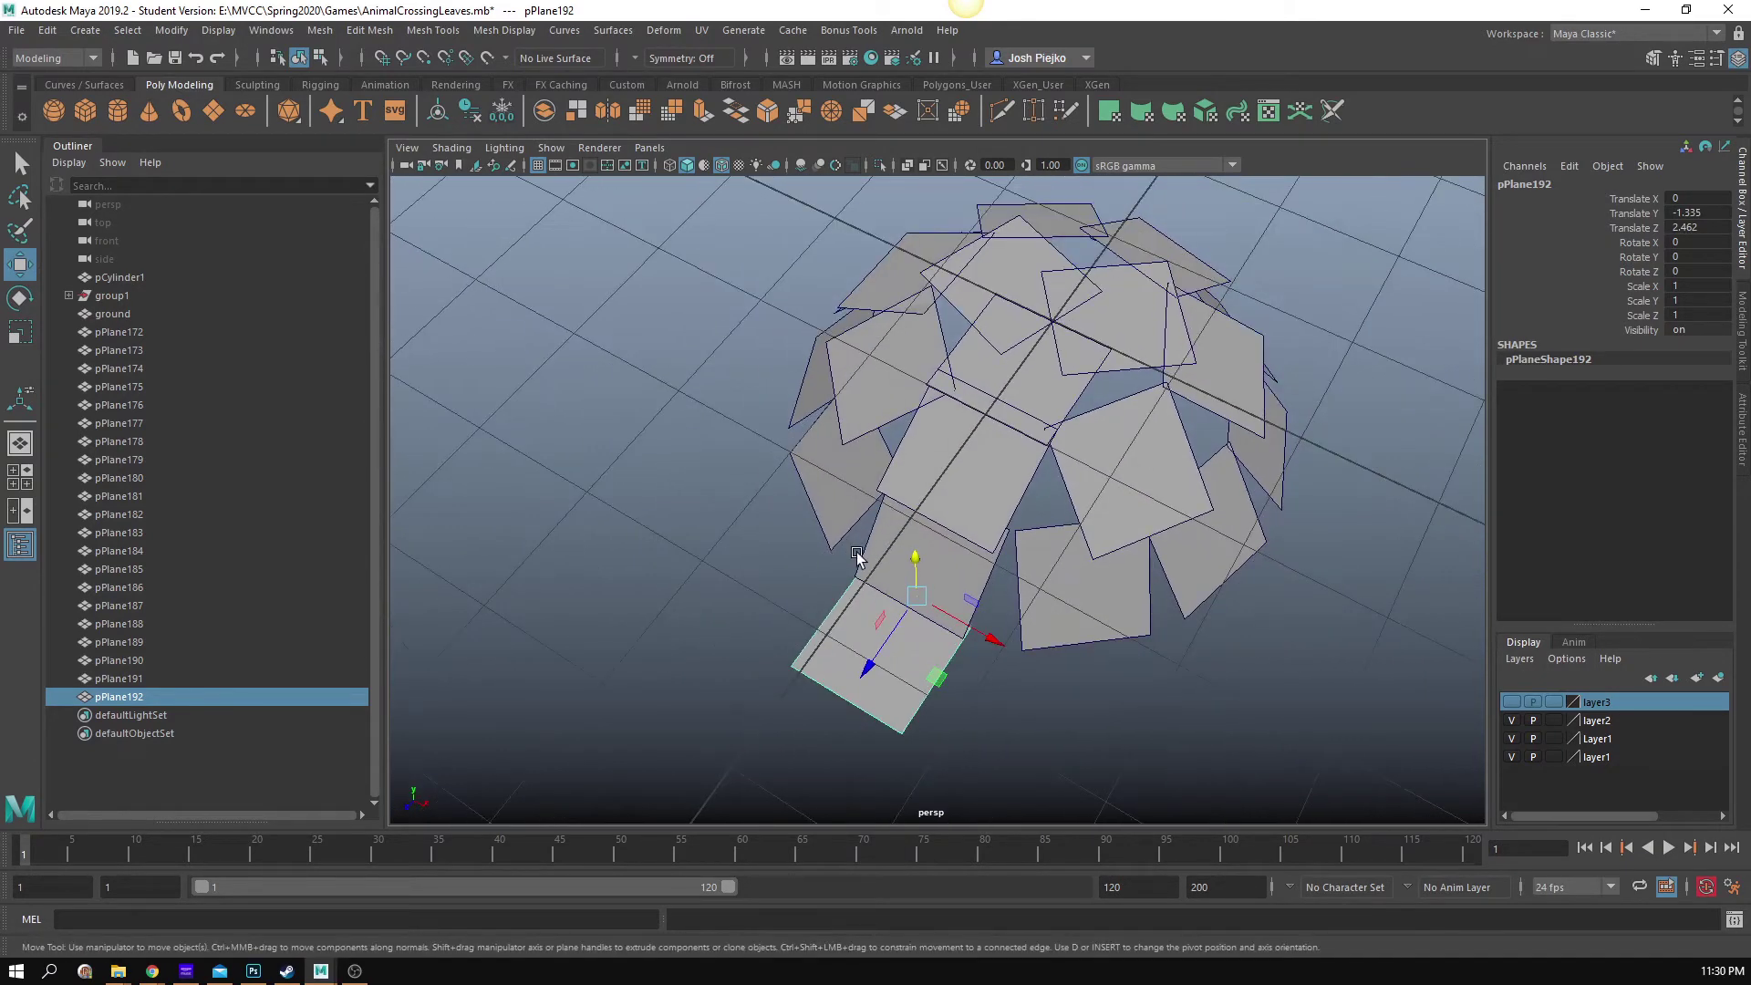
alt+drag(859, 547, 982, 611)
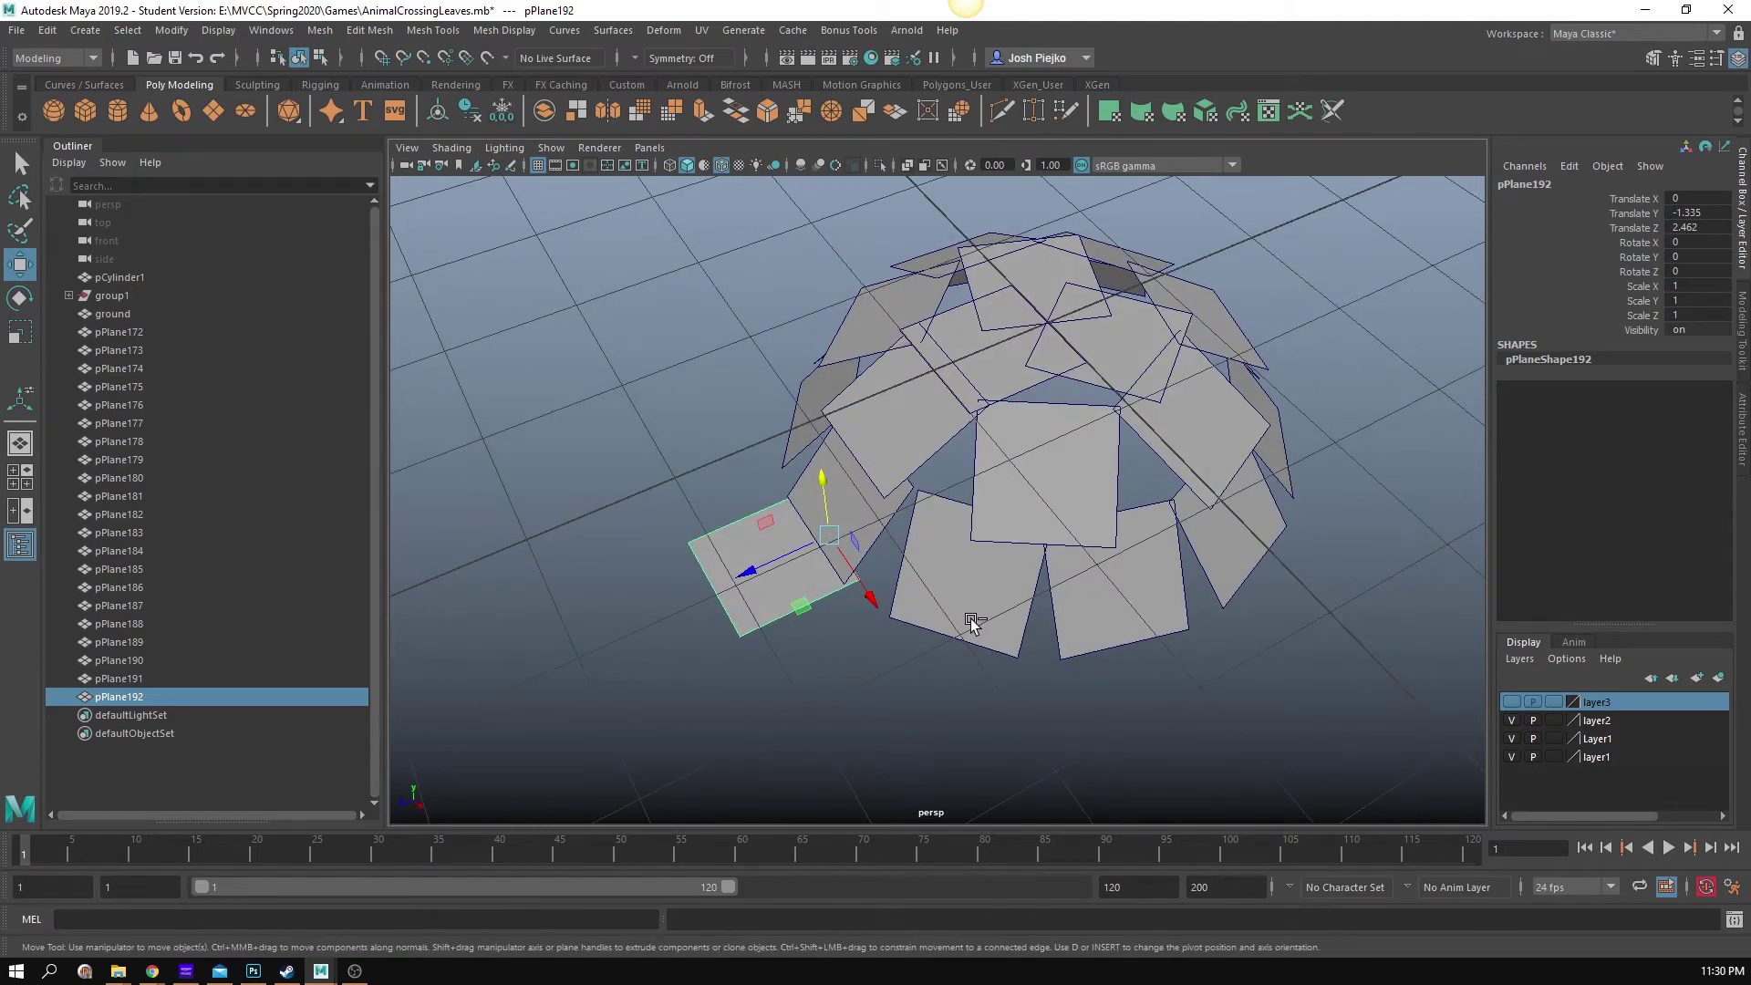
Step: Group the lowest plane about the central pivot and start a bottom ring by duplicating and rotating the group around Y
key(ctrl+g)
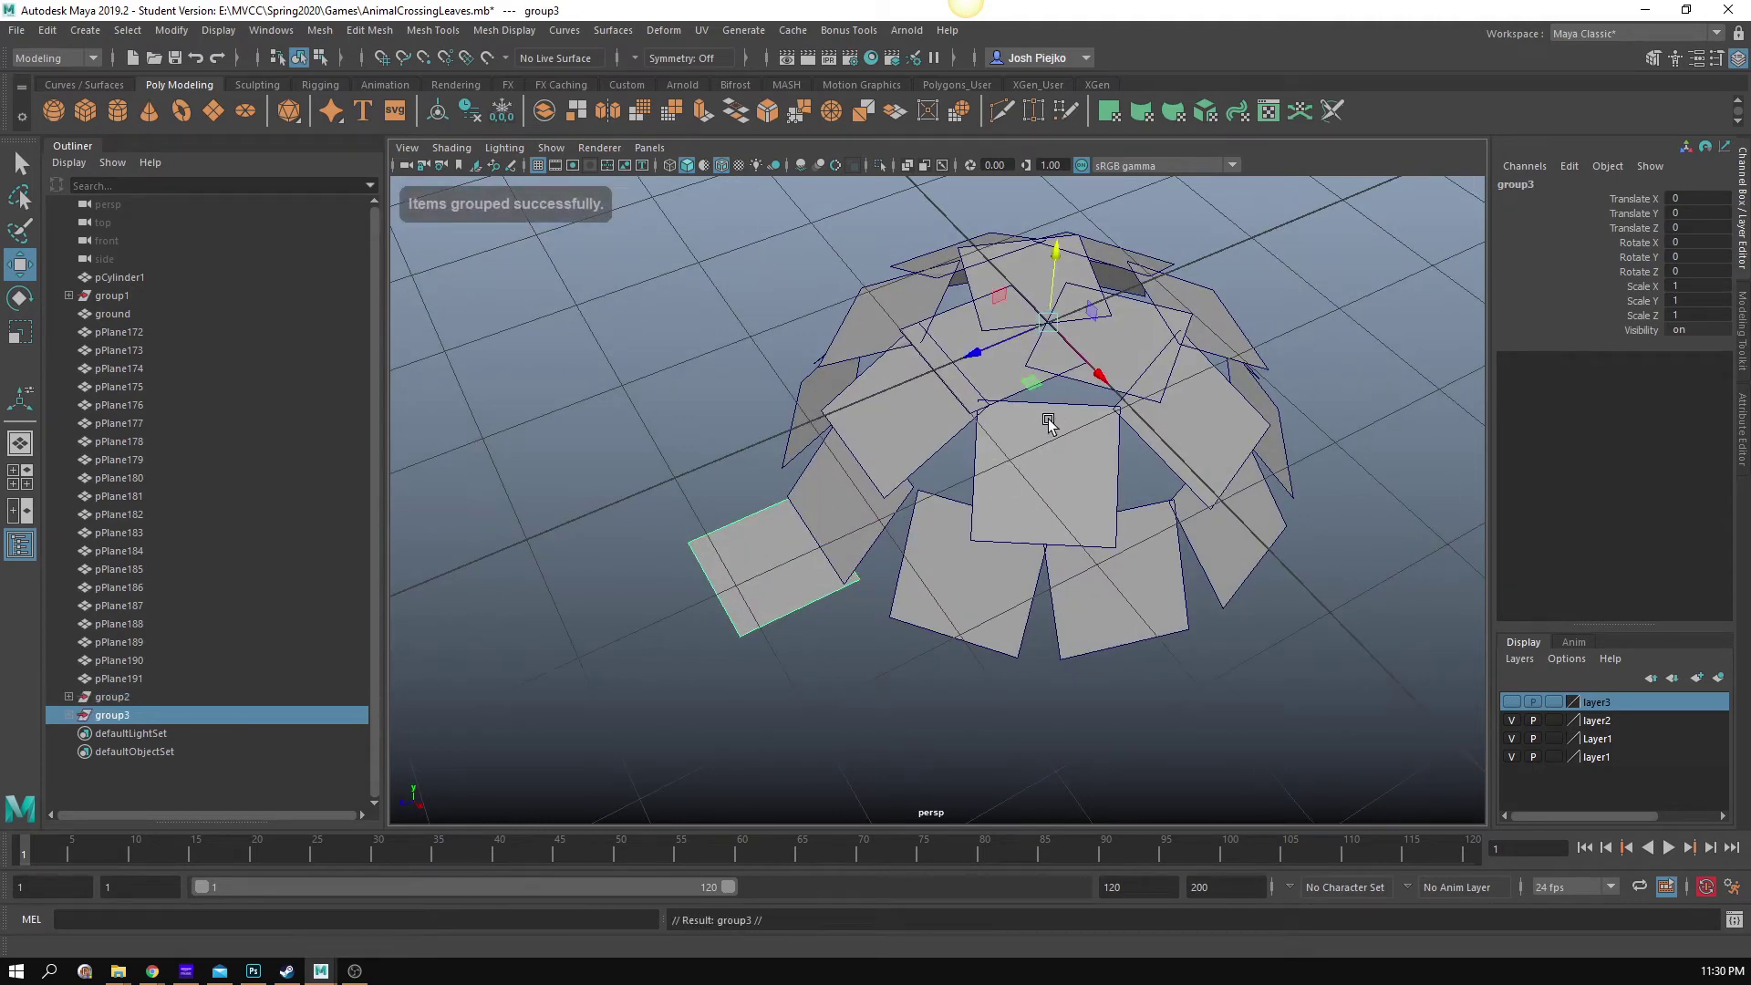
key(e)
drag(1051, 401, 830, 424)
key(ctrl+d)
key(ctrl+d)
key(ctrl+d)
key(ctrl+d)
key(ctrl+d)
key(ctrl+d)
Step: Undo the off-axis copies and complete the bottom ring of thirteen groups with duplicates rotated around Y, ending at -334.547
key(ctrl+z)
key(ctrl+z)
key(ctrl+z)
key(ctrl+z)
key(ctrl+z)
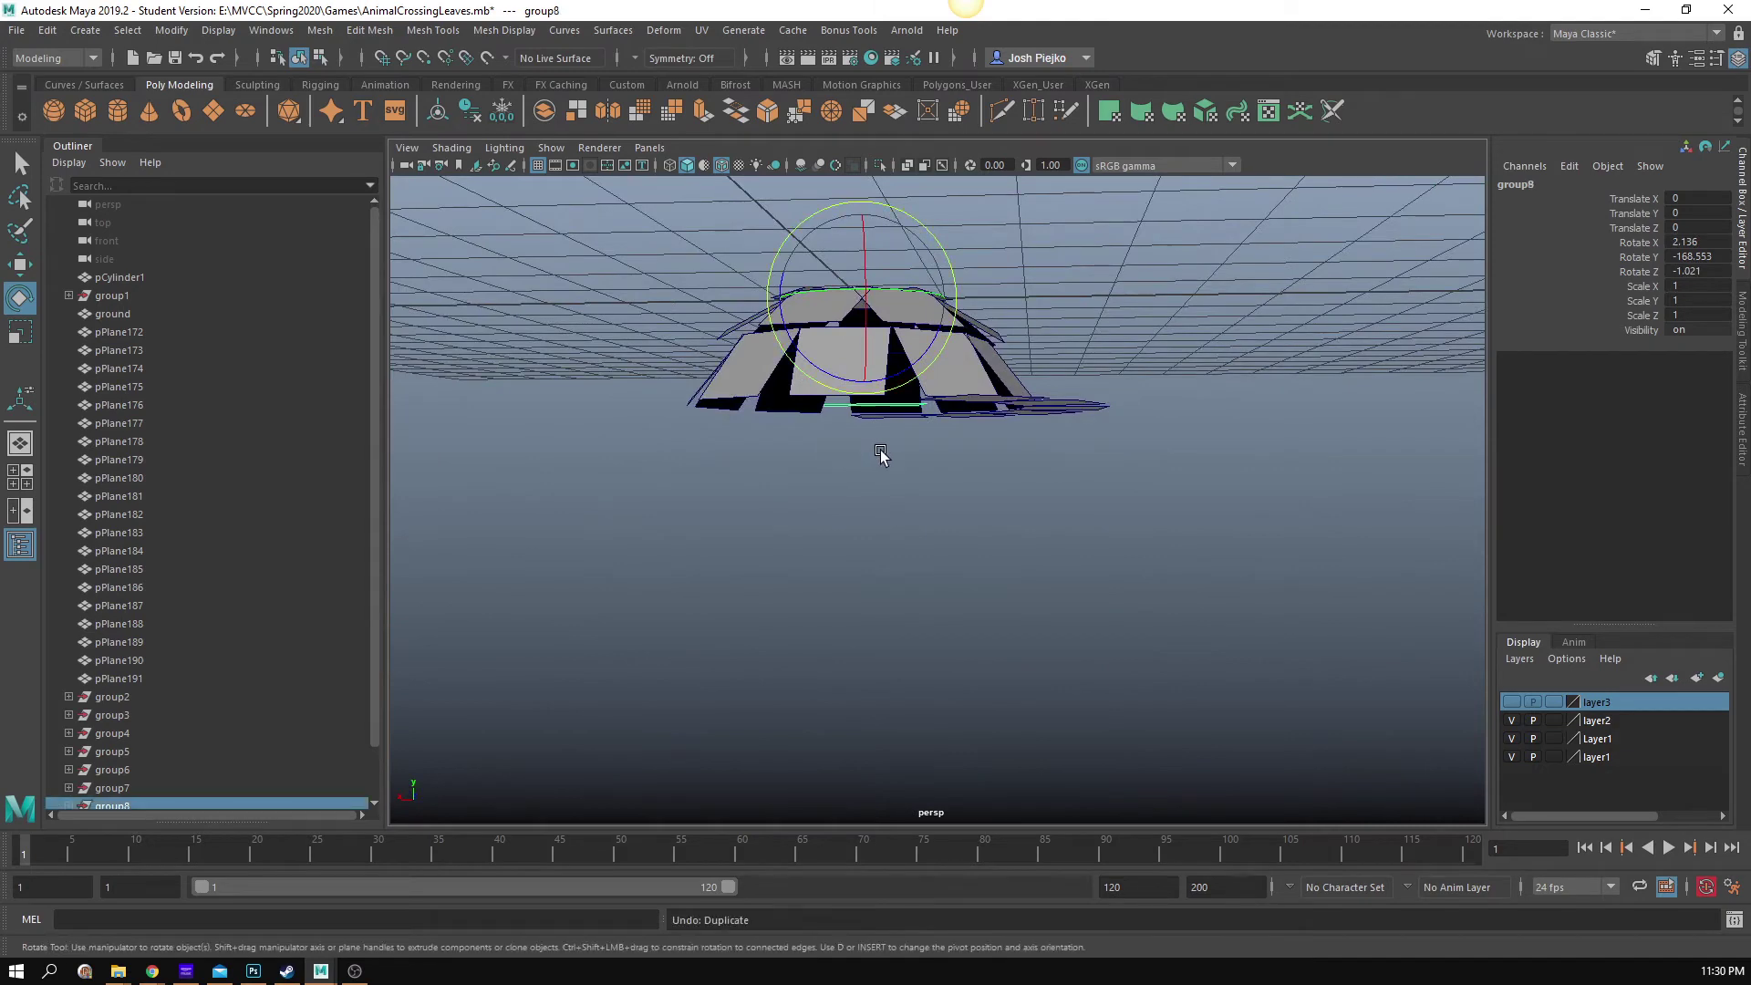
key(ctrl+z)
key(ctrl+z)
drag(918, 321, 1070, 488)
key(ctrl+d)
key(ctrl+d)
mouse_move(1012, 428)
shift+mouse_down()
mouse_move(962, 450)
mouse_move(995, 455)
mouse_move(968, 429)
mouse_move(929, 436)
mouse_move(1023, 433)
shift+mouse_up()
alt+right_drag(1023, 433, 969, 436)
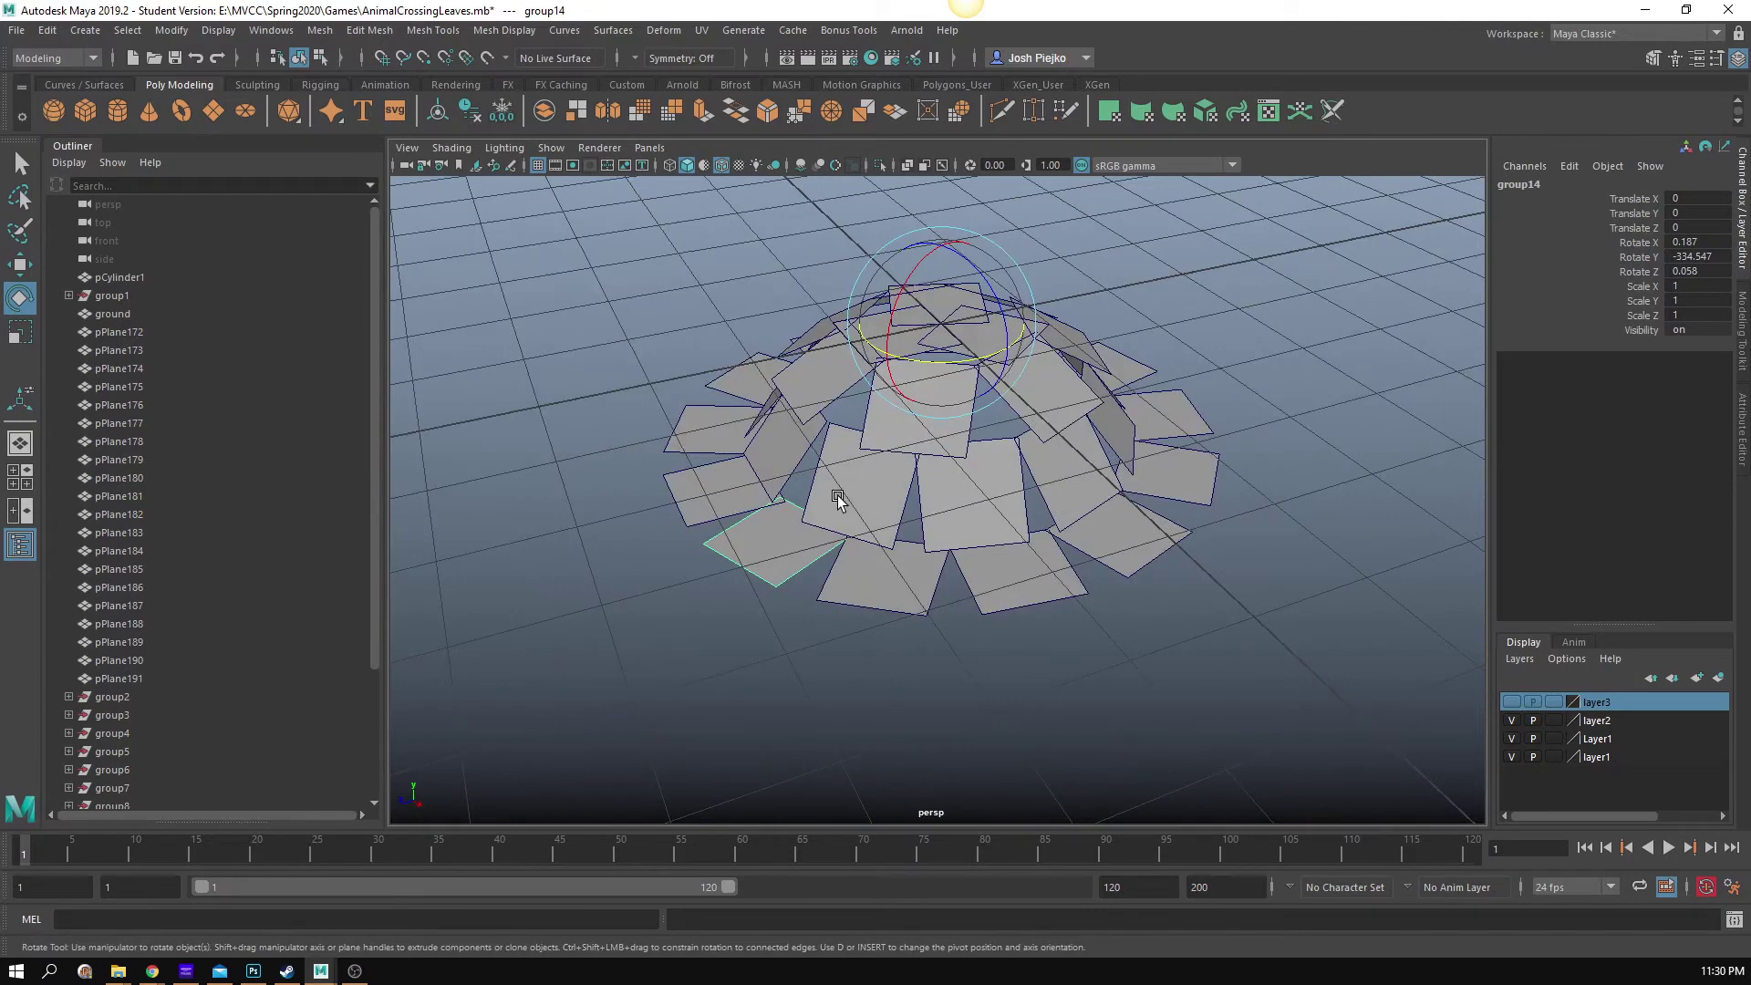
Step: Ungroup group2 through group14 of the bottom ring
alt+drag(921, 554, 675, 616)
click(117, 697)
scroll(157, 719, down, 3)
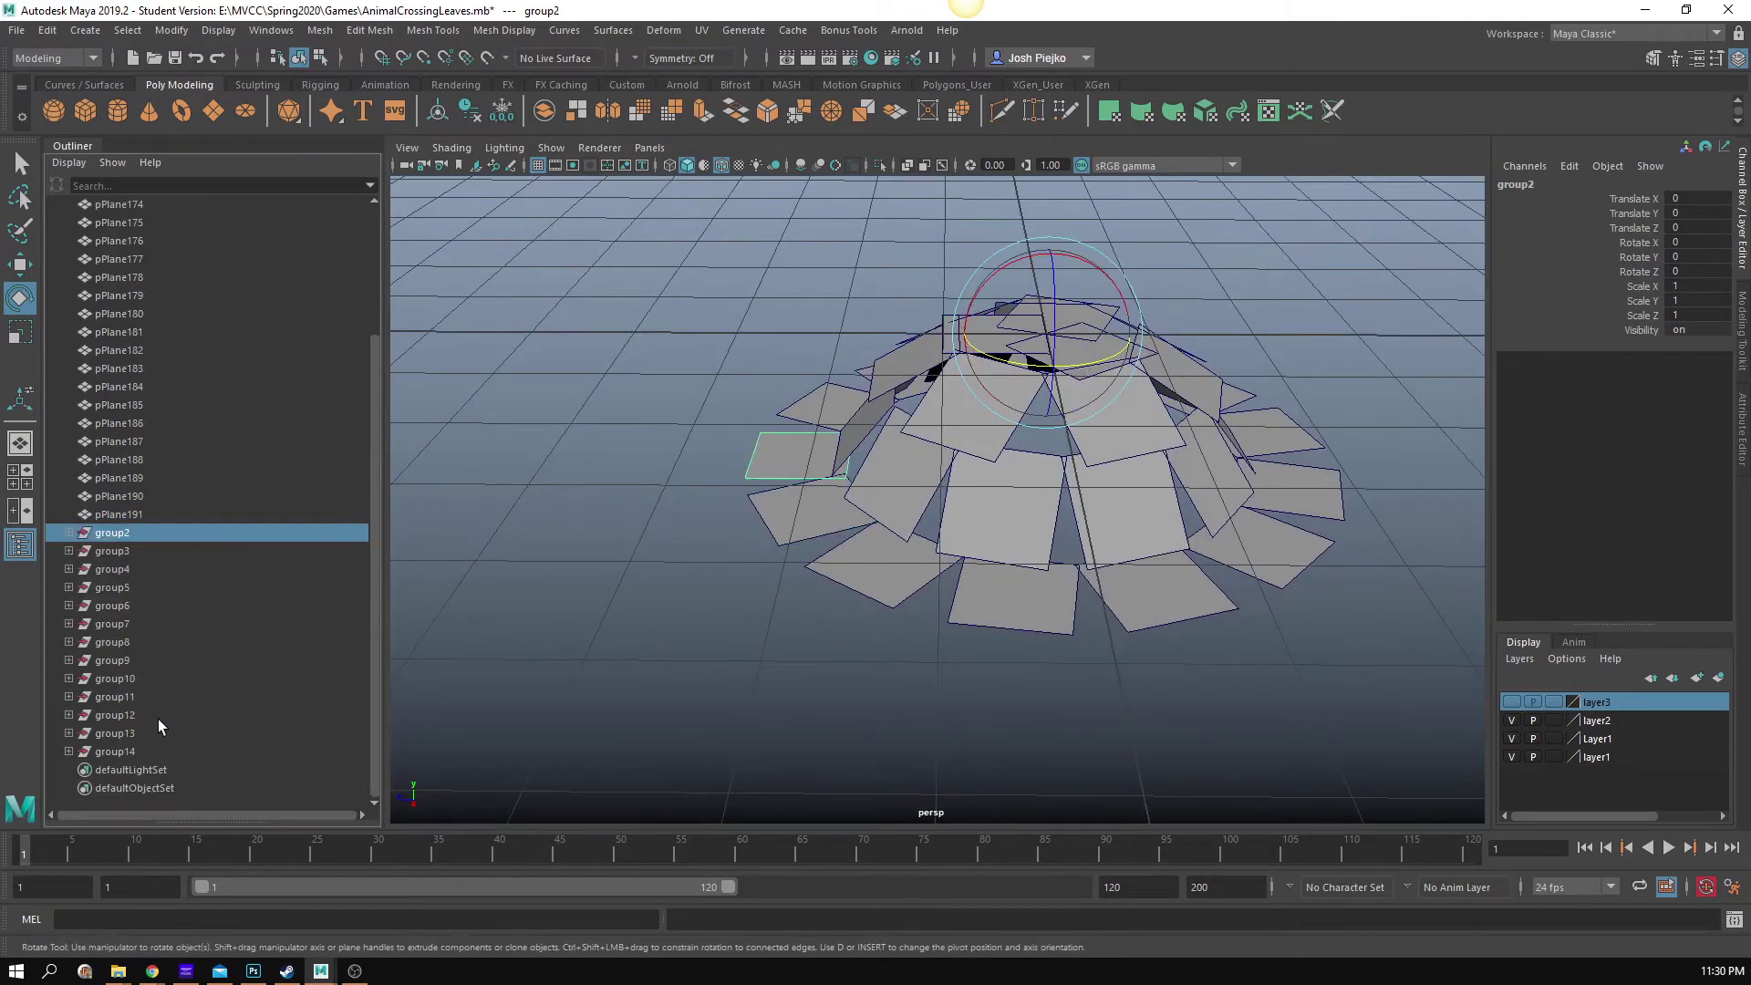
shift+click(146, 735)
shift+click(151, 753)
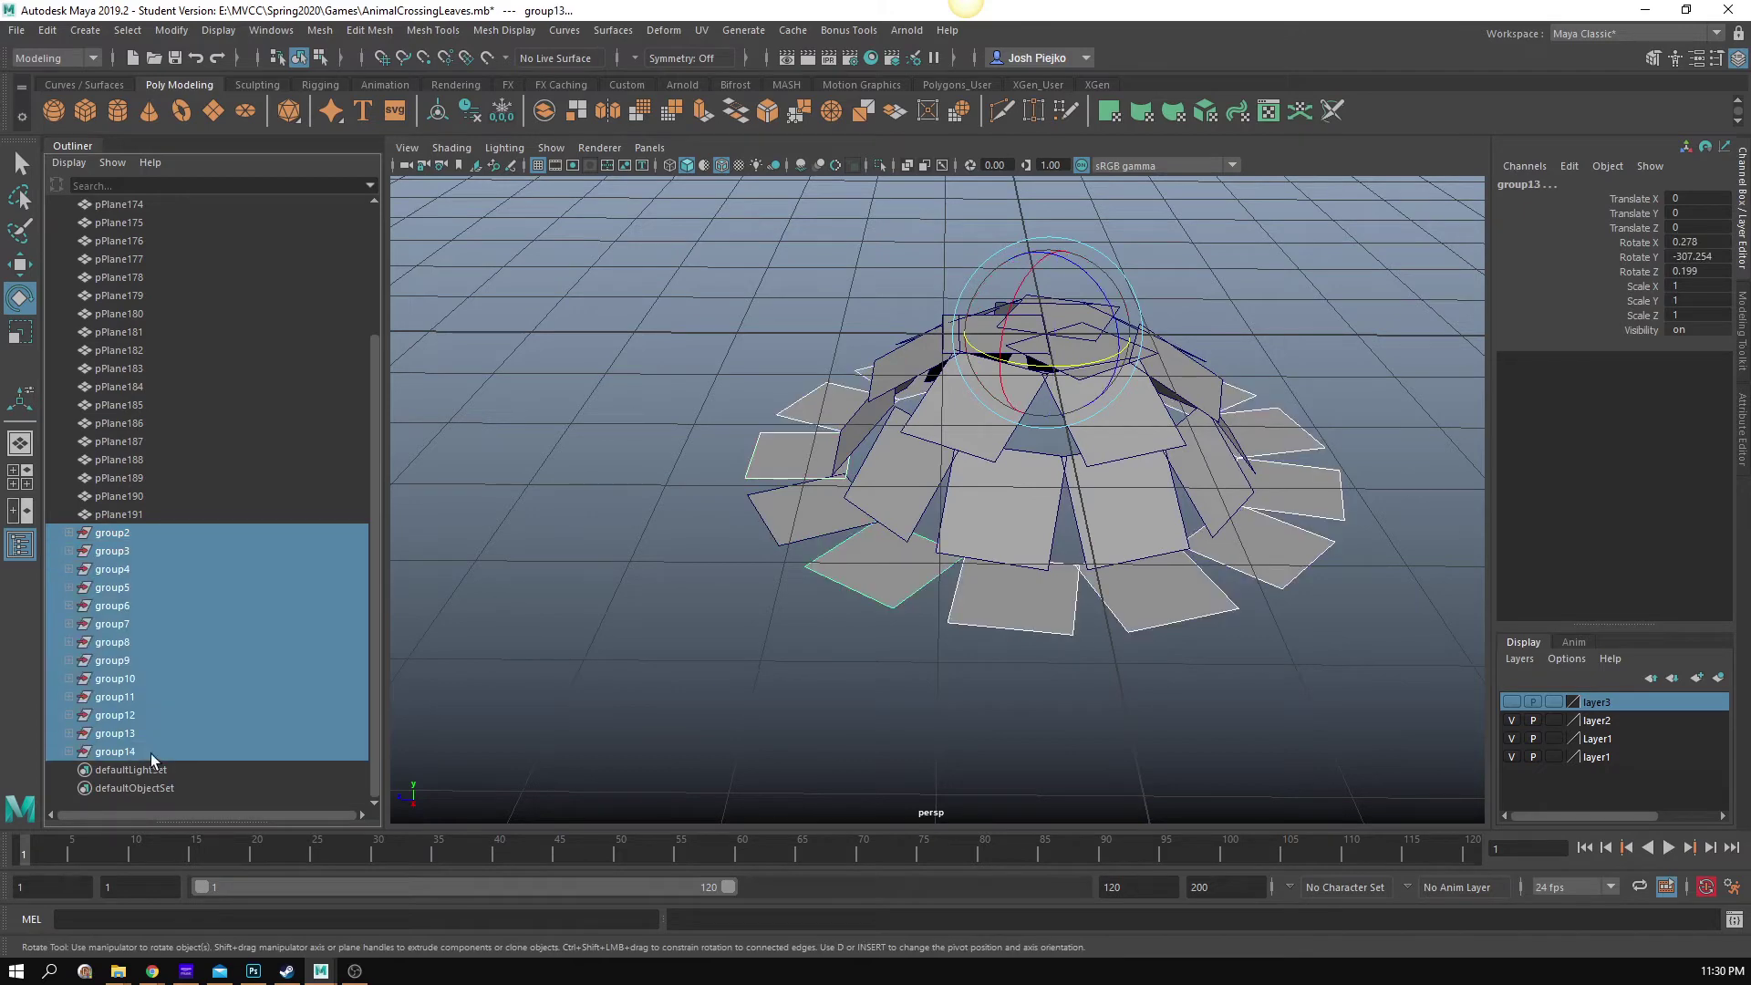
click(47, 30)
click(153, 401)
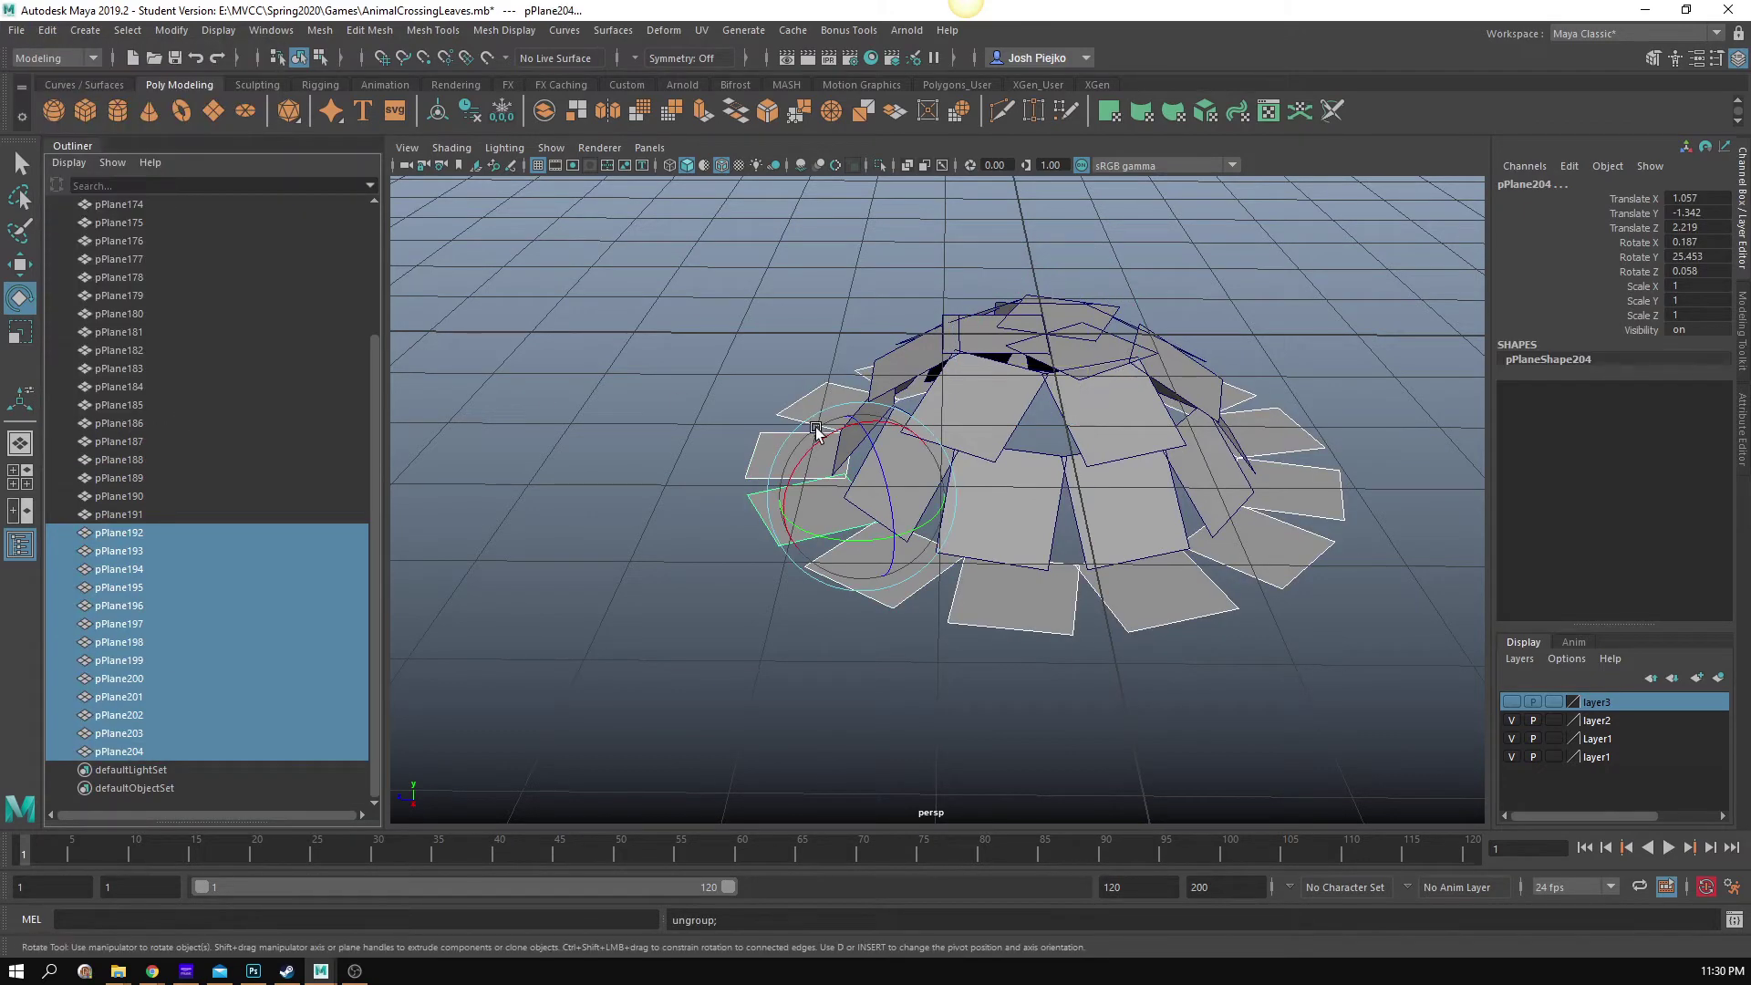
Step: Tilt the thirteen bottom ring planes downward and clear the selection
drag(816, 436, 847, 353)
key(ctrl+z)
click(1246, 609)
Step: Select all the canopy planes and try rotating them together
drag(693, 246, 1201, 592)
alt+drag(1222, 507, 1095, 520)
mouse_move(1131, 481)
mouse_down()
mouse_move(1161, 442)
mouse_move(1157, 461)
mouse_up()
key(ctrl+z)
alt+drag(1263, 518, 1078, 559)
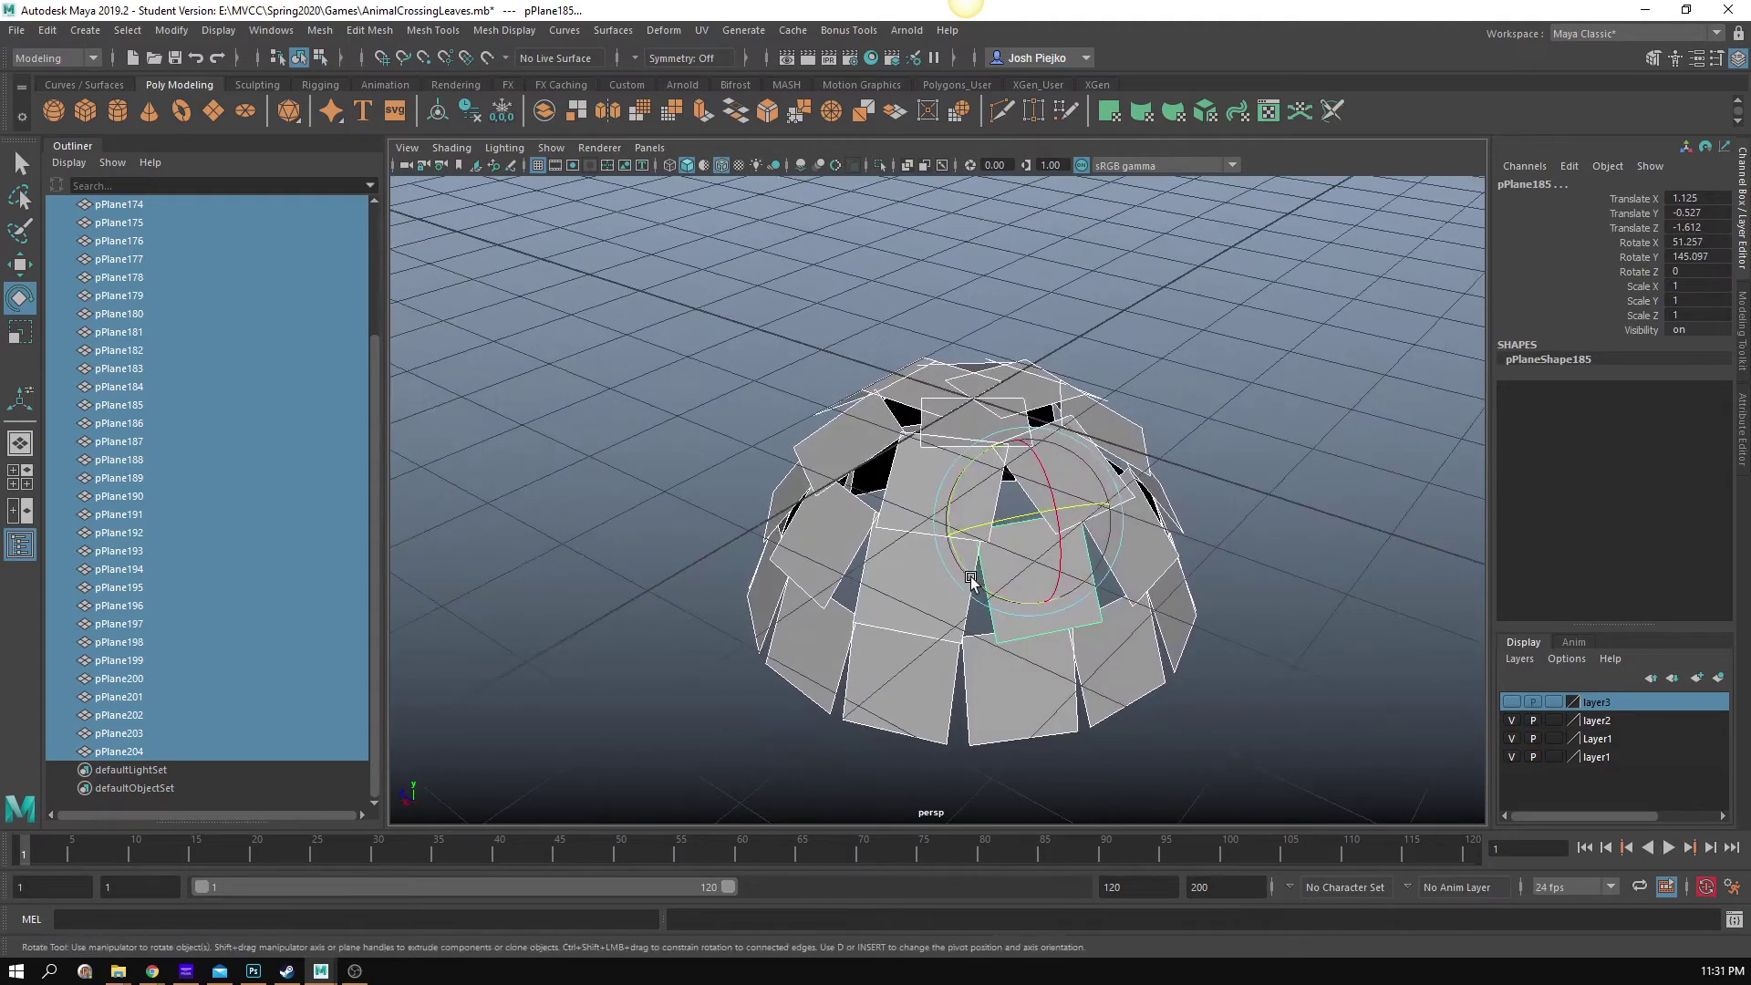
Step: Try rotating all the canopy planes together about their own axes, undo the rotation and clear the selection
drag(973, 575, 1018, 597)
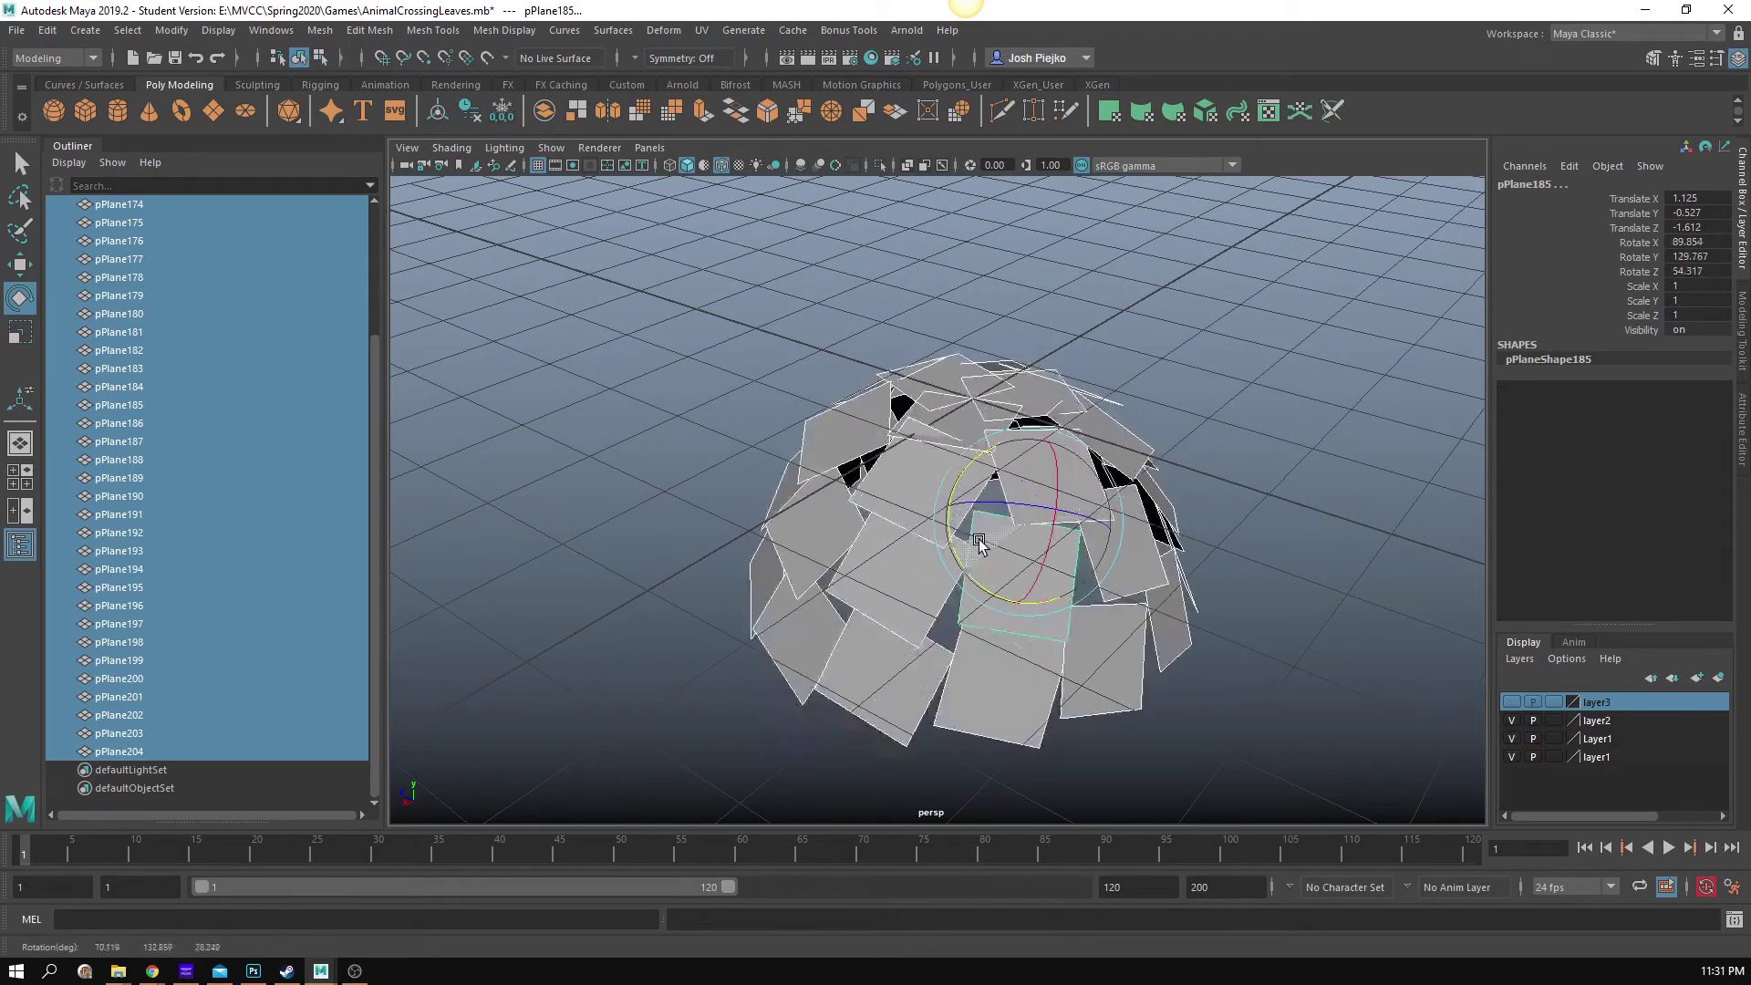
drag(985, 561, 998, 545)
key(ctrl+z)
alt+drag(849, 521, 1141, 594)
click(1142, 594)
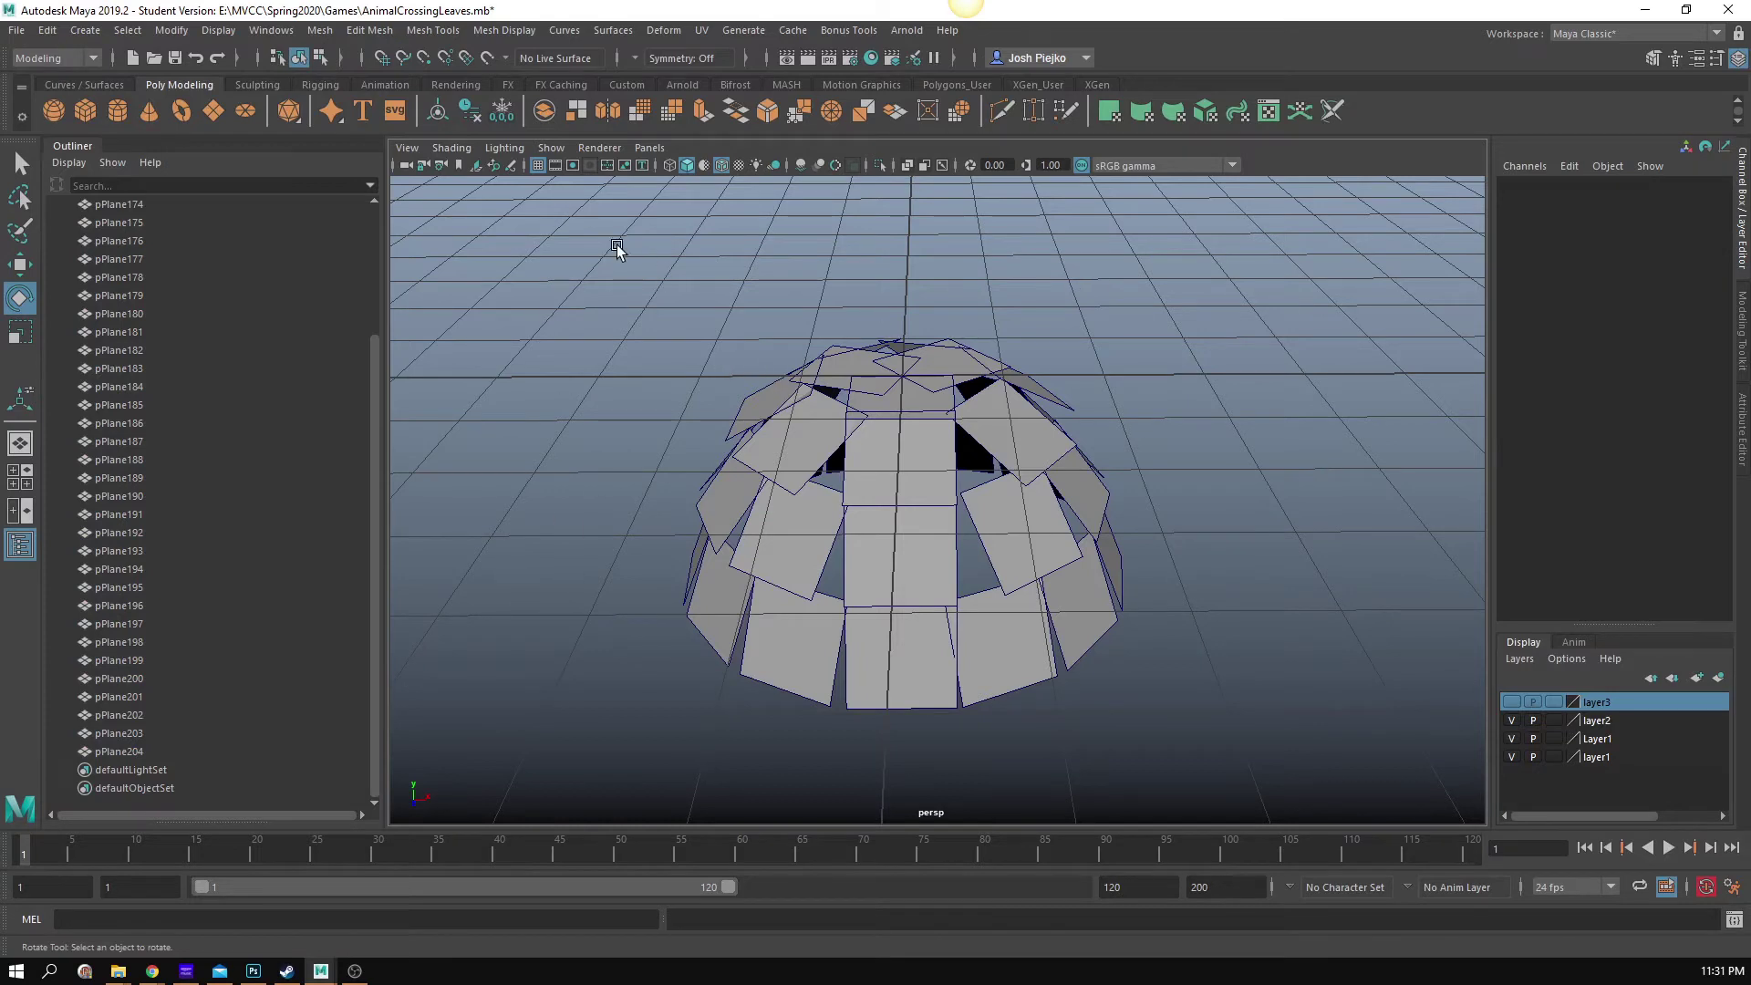
Step: Select all the canopy planes and rename them together as leaf
drag(586, 236, 912, 675)
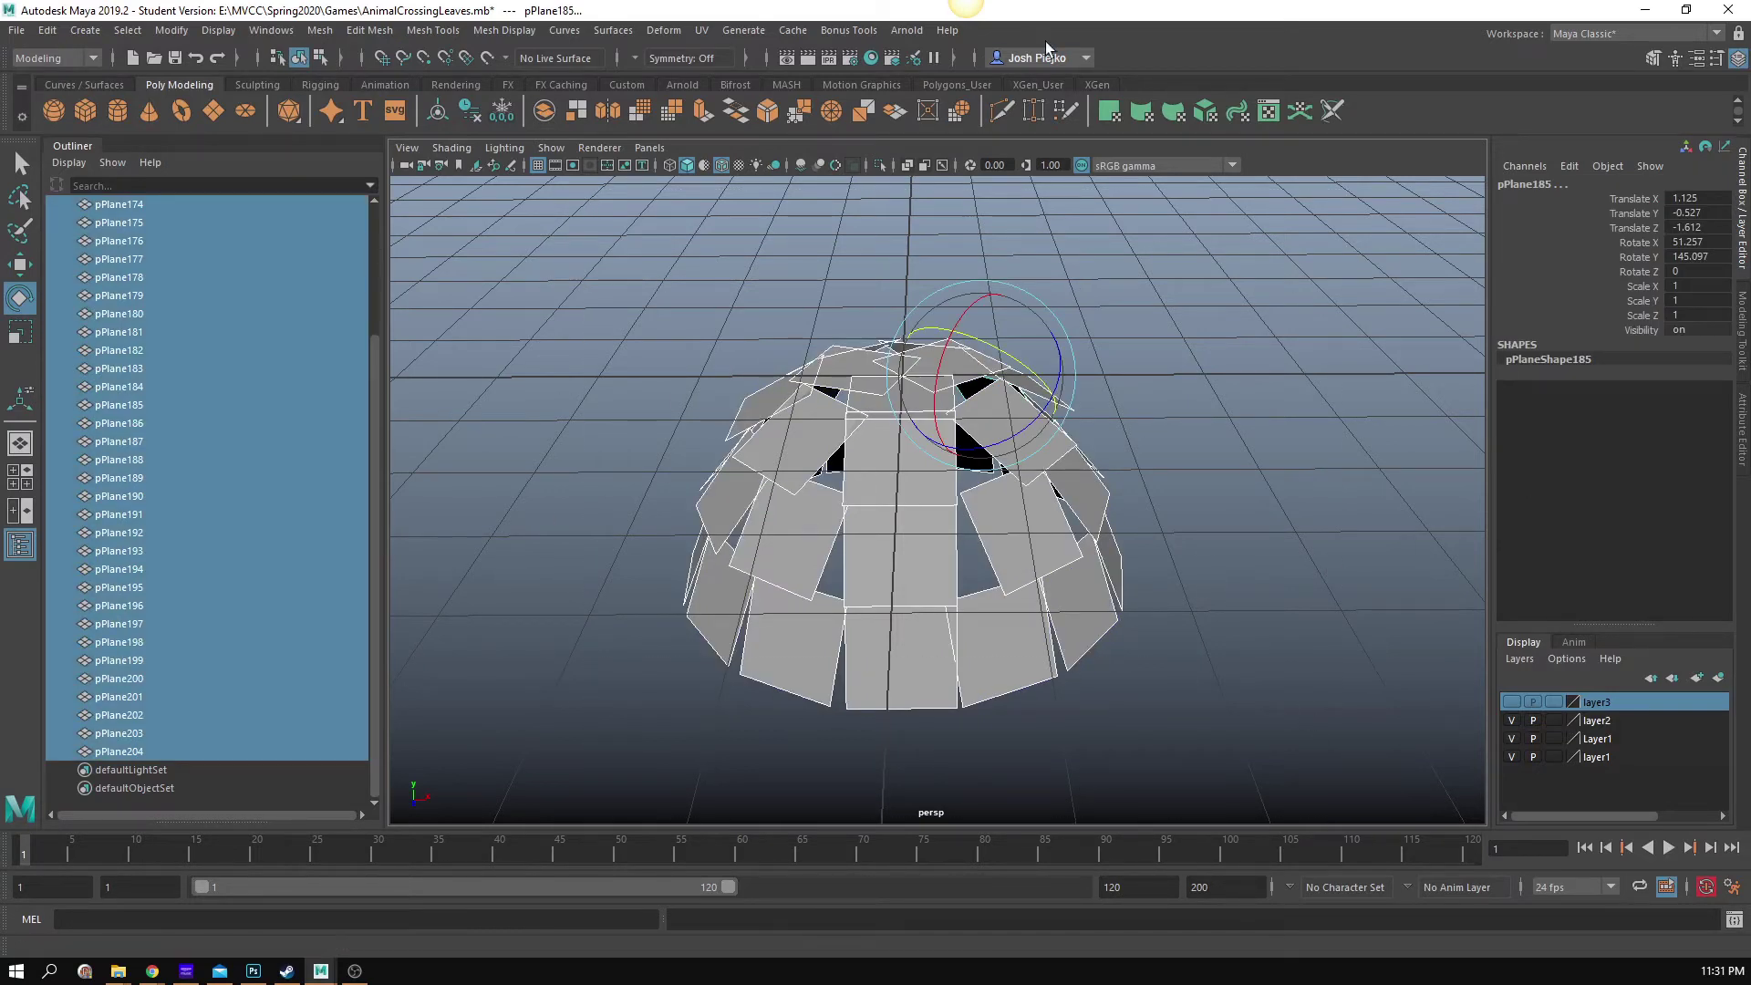
click(954, 56)
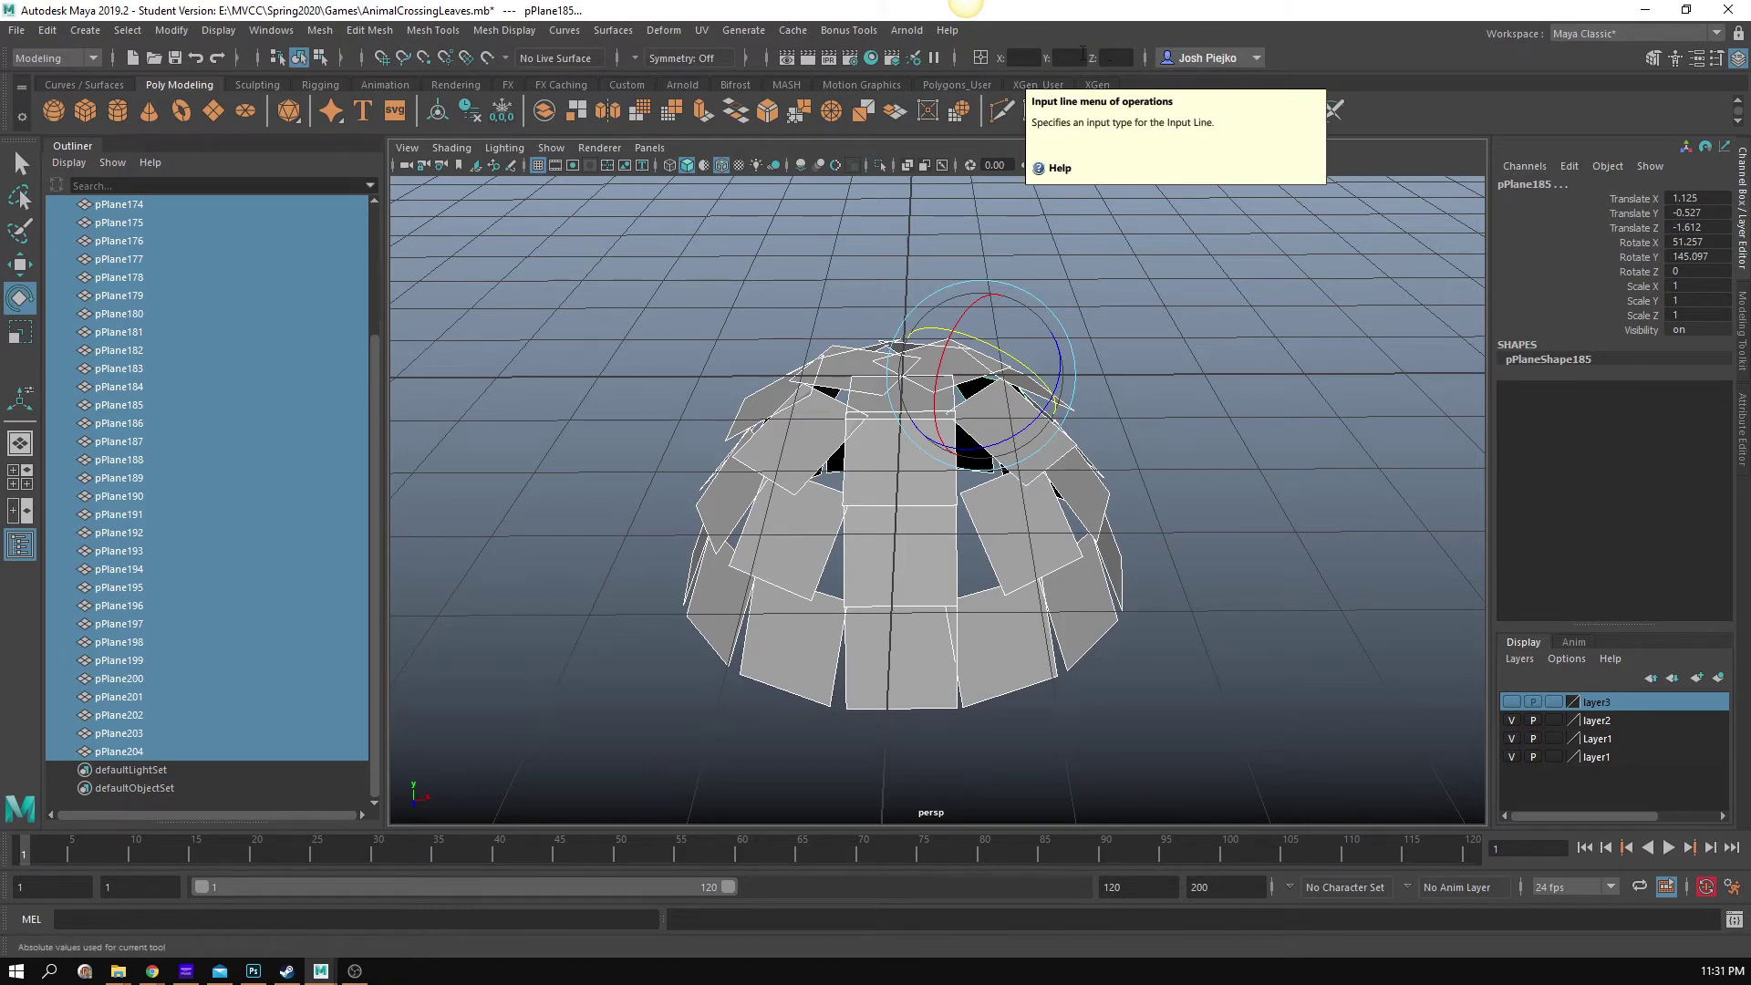
click(976, 63)
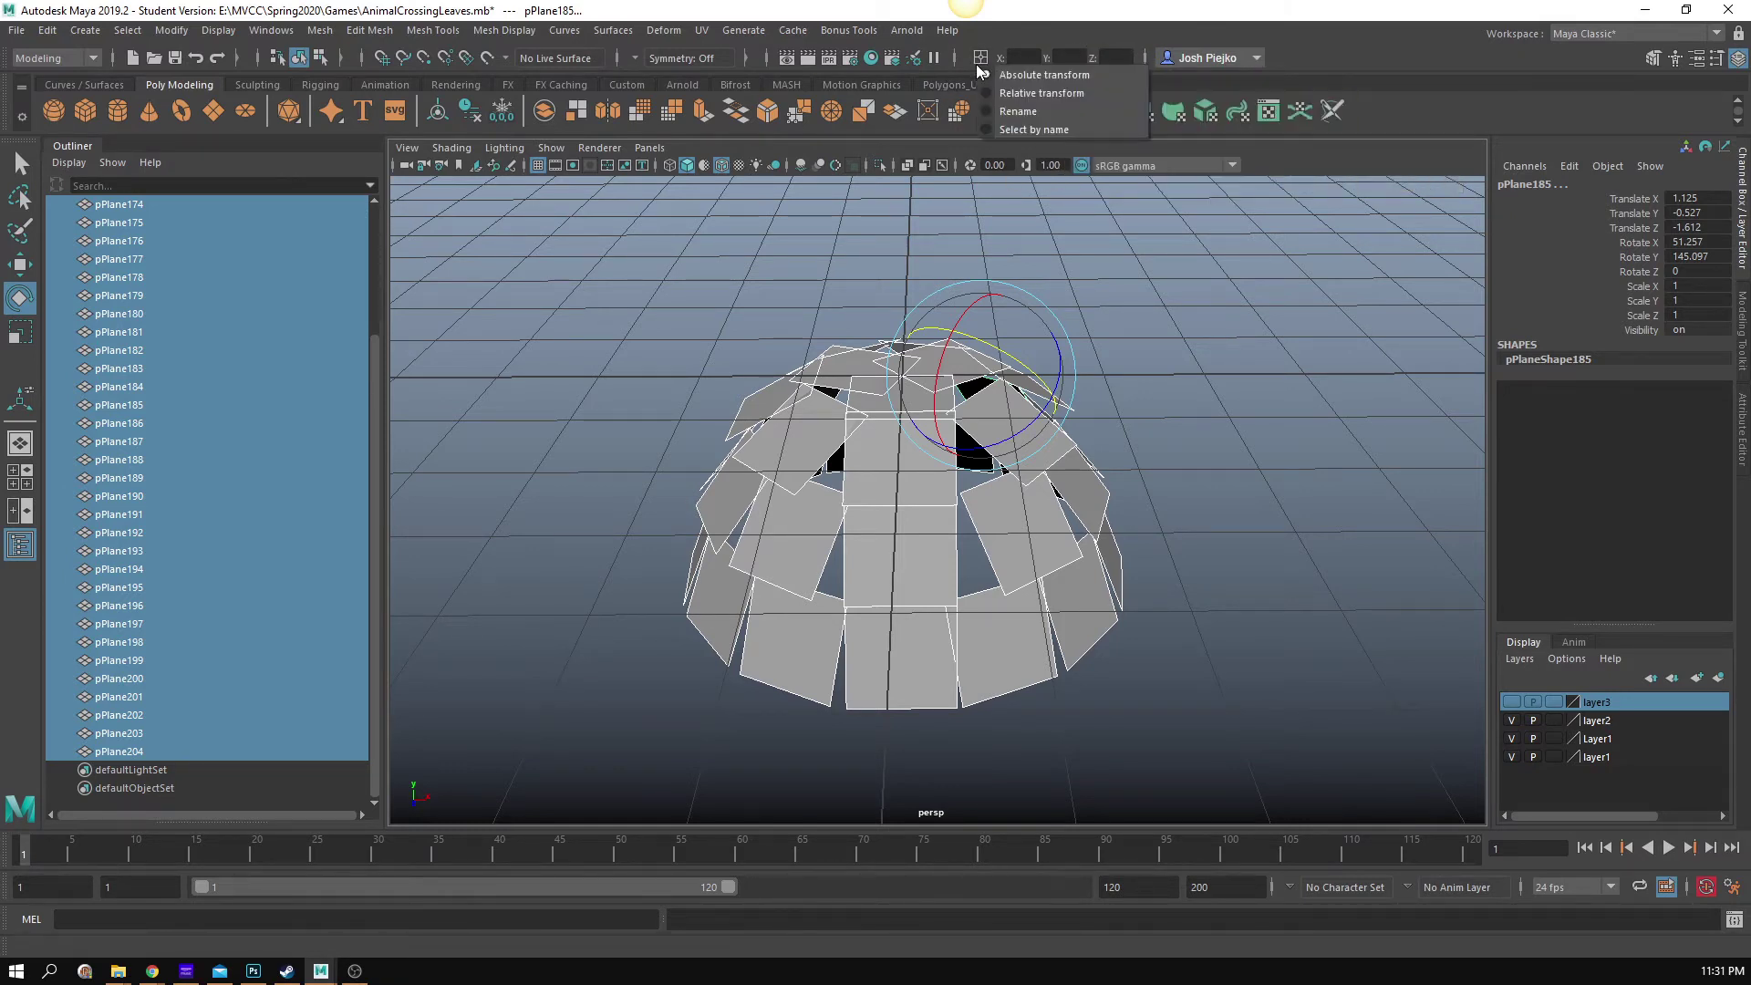
click(1049, 111)
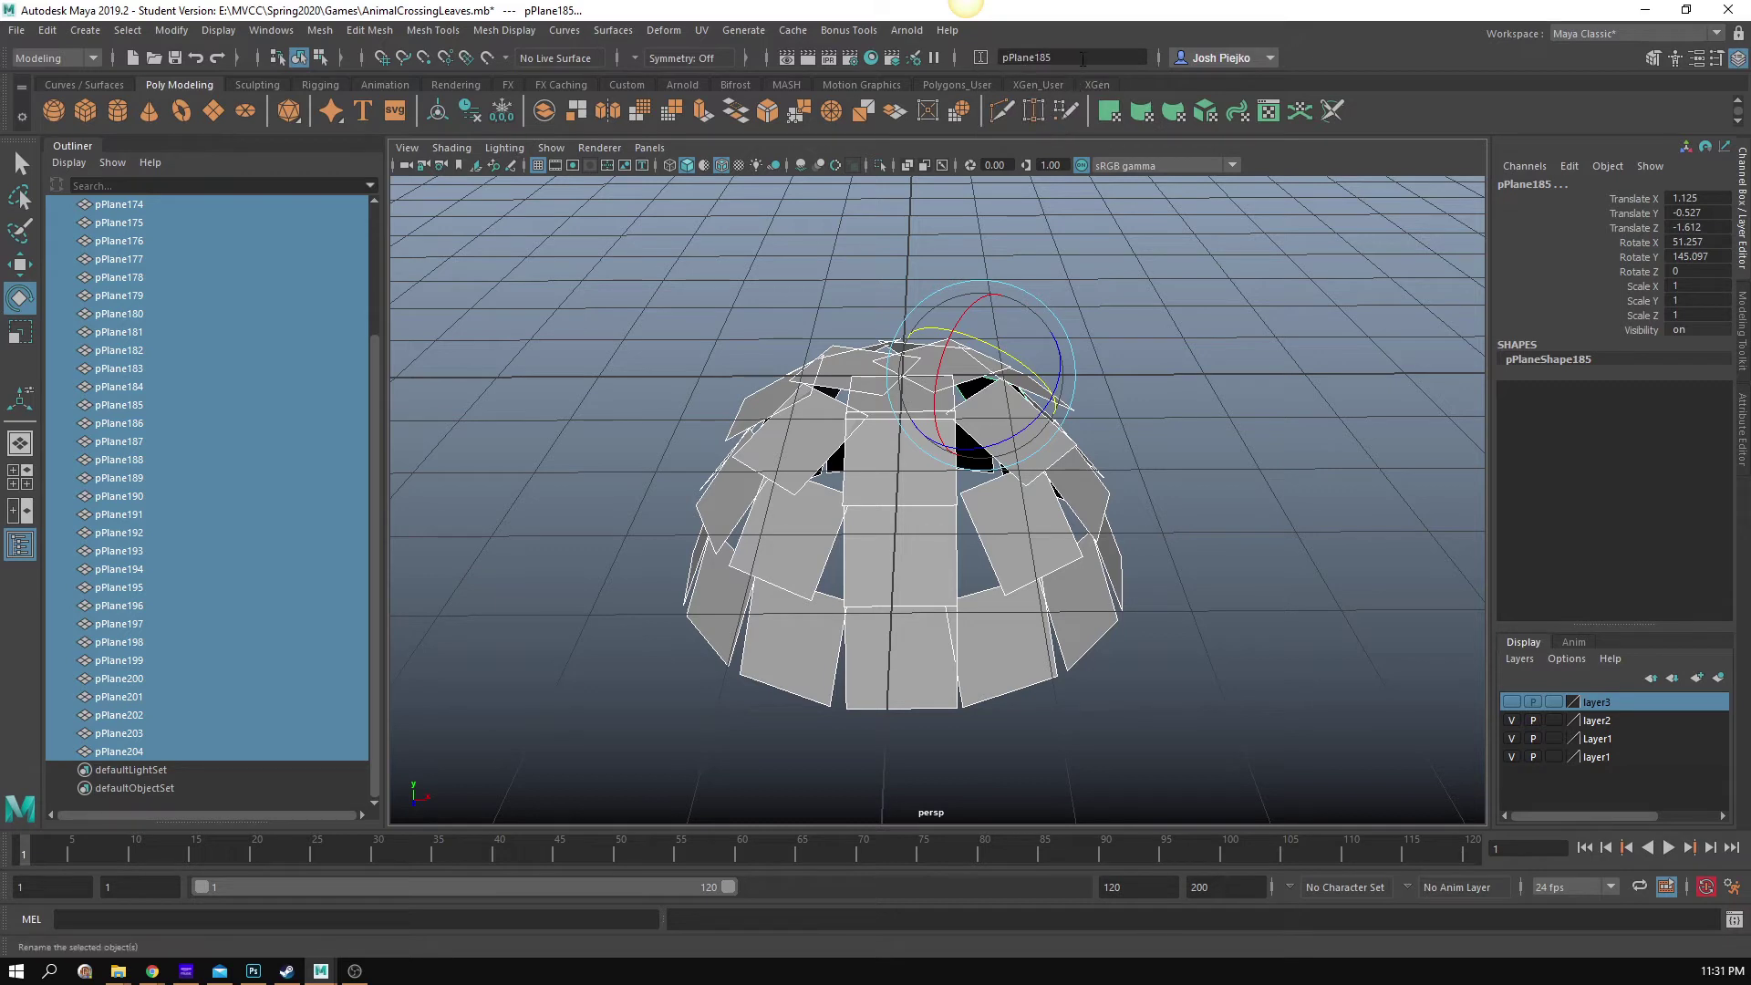
key(Return)
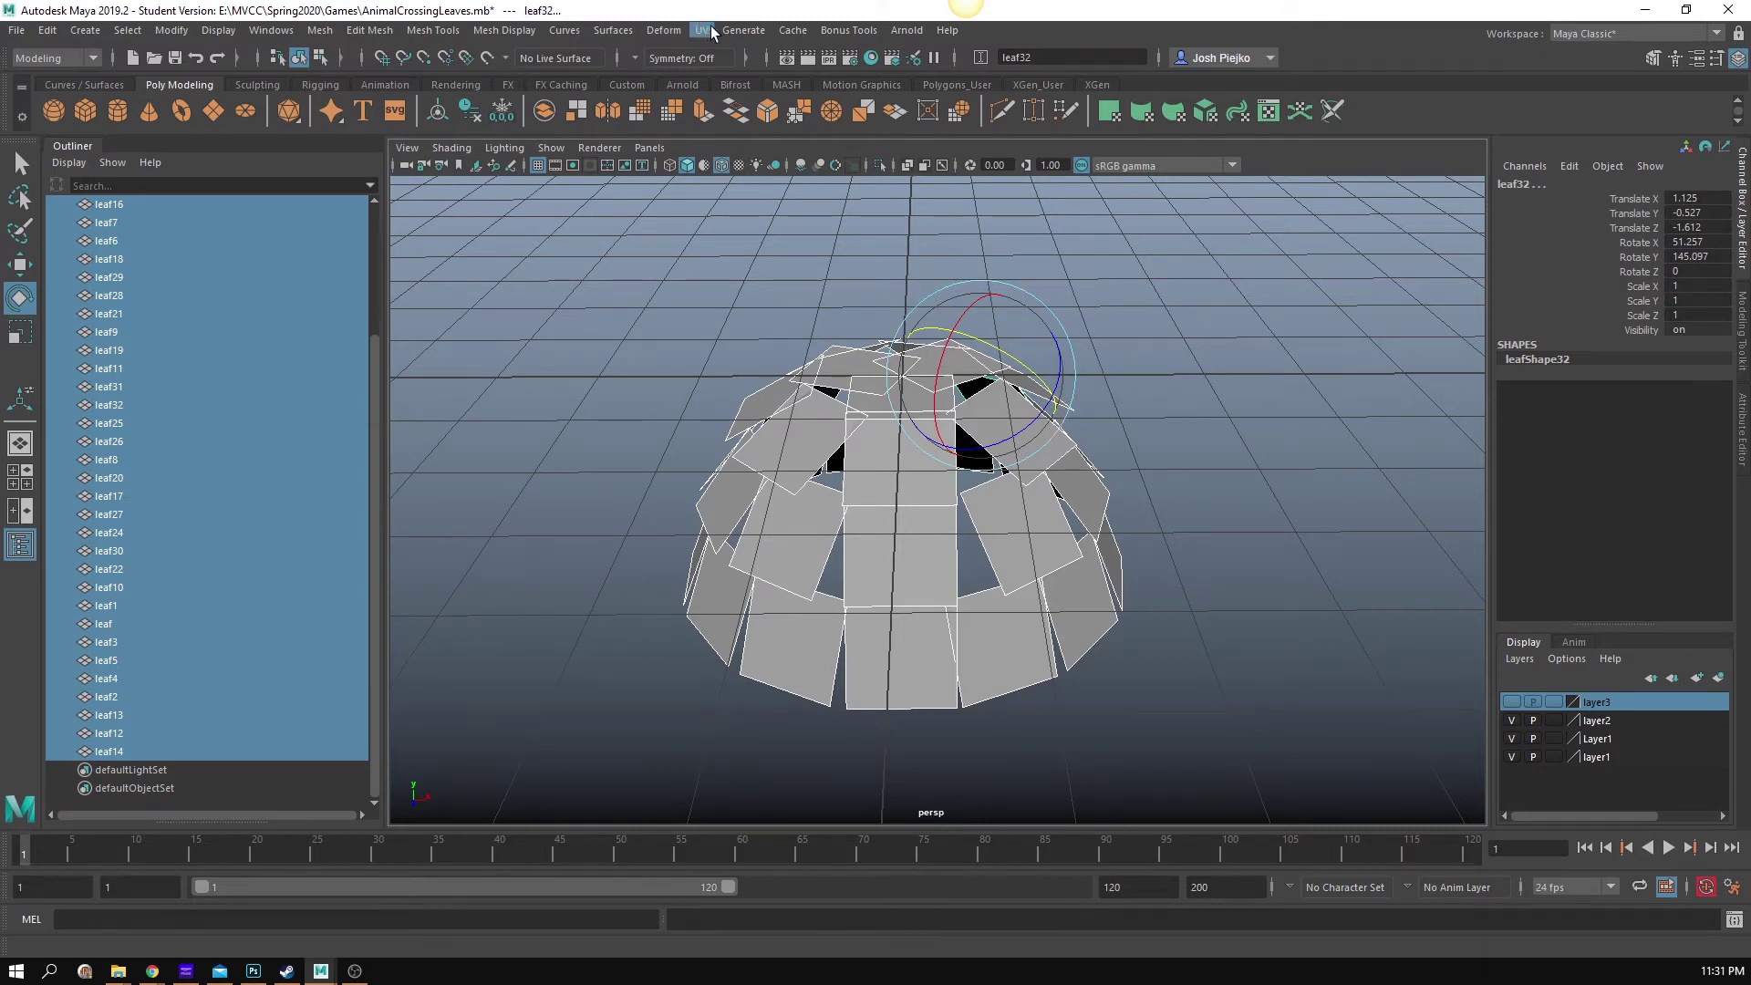
Step: Open the basic Randomize Transforms tool from the bonus tools and place its window clear of the canopy
click(825, 31)
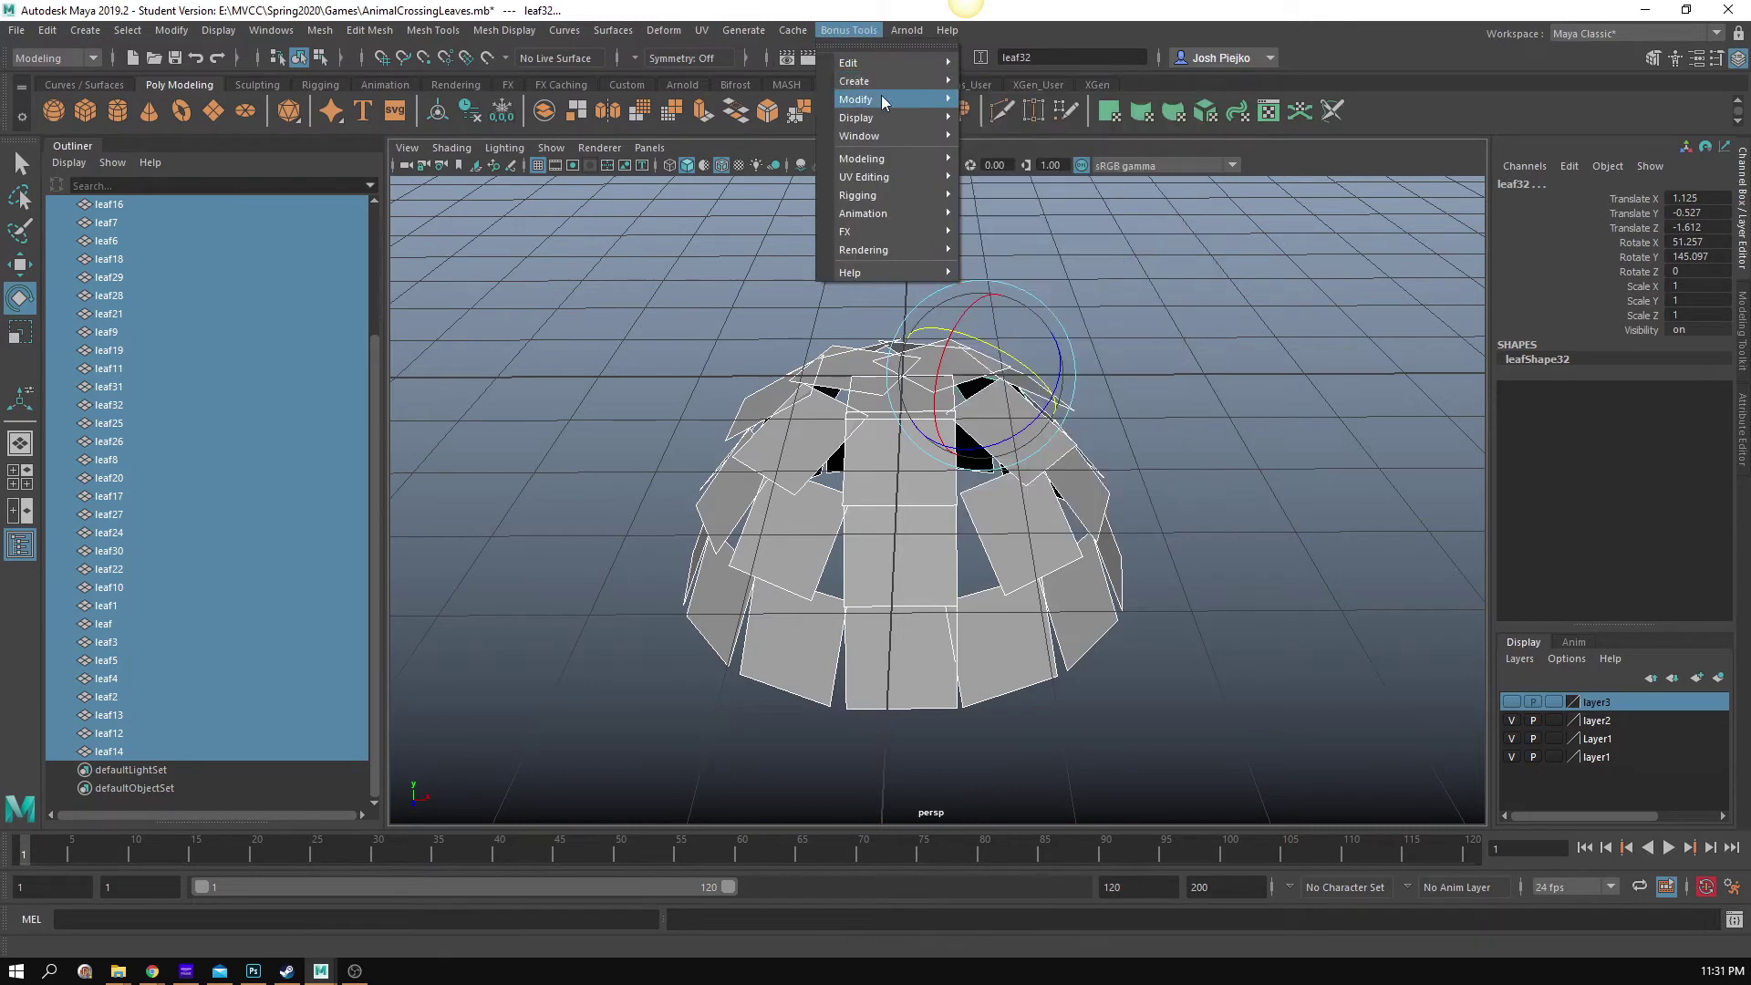
mouse_move(884, 97)
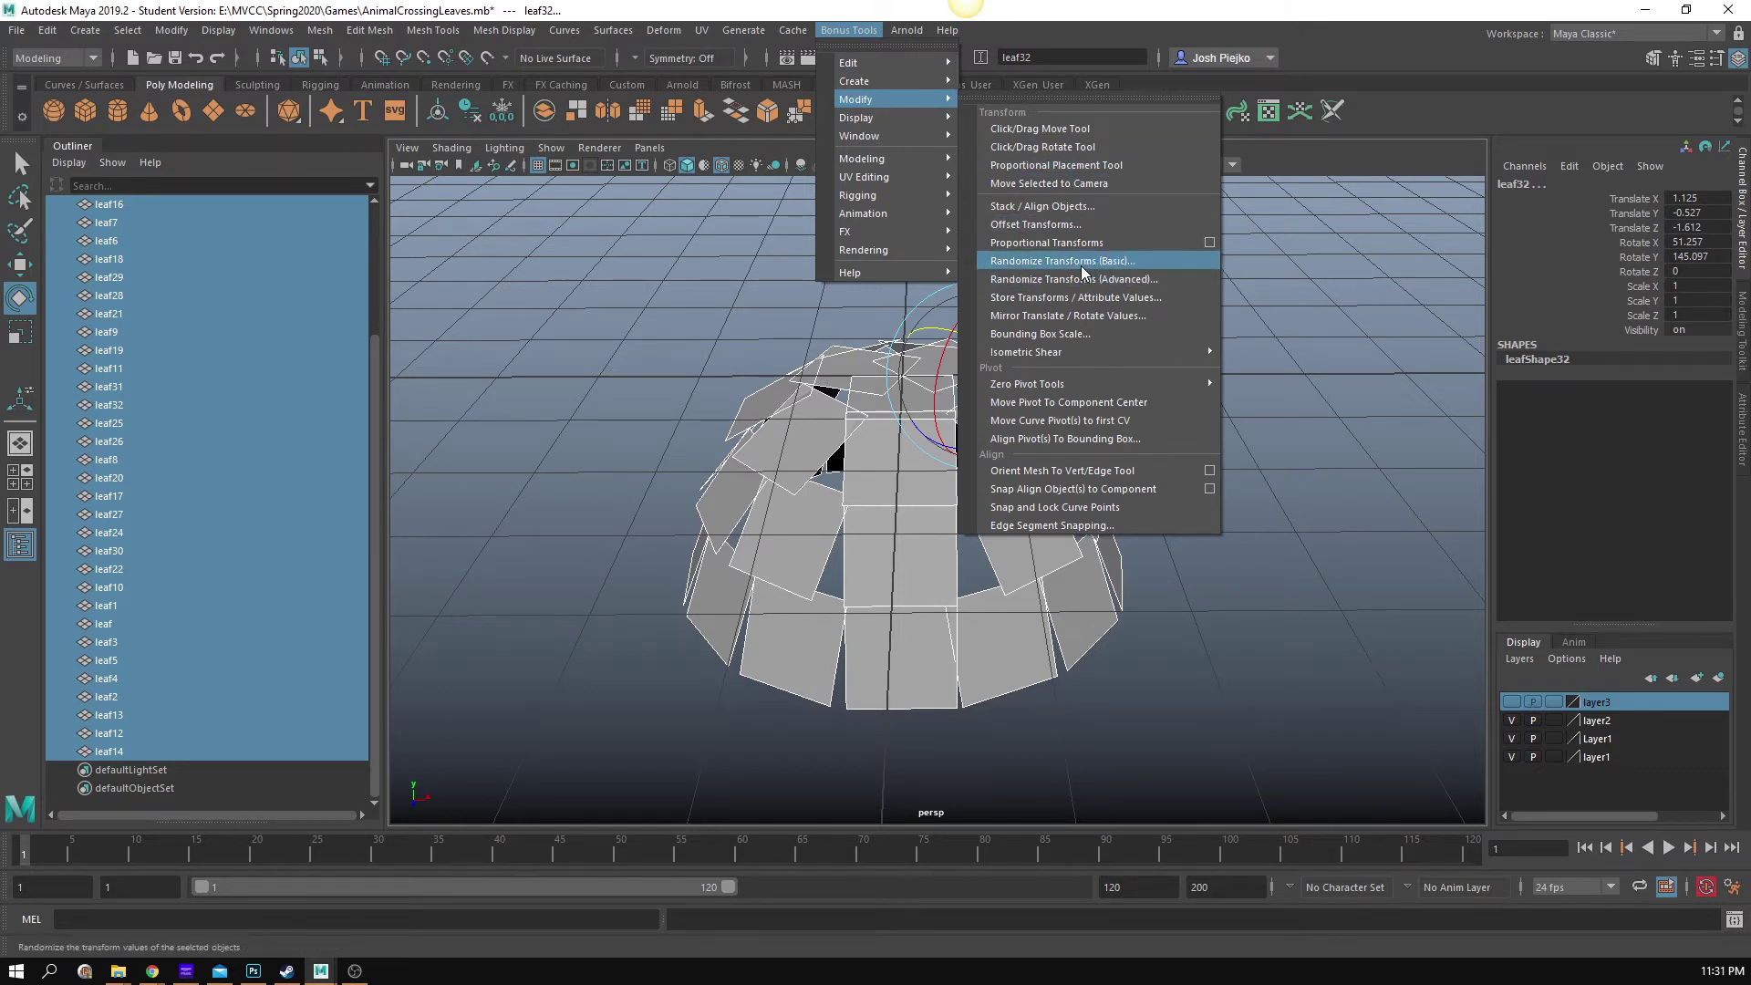
click(1051, 264)
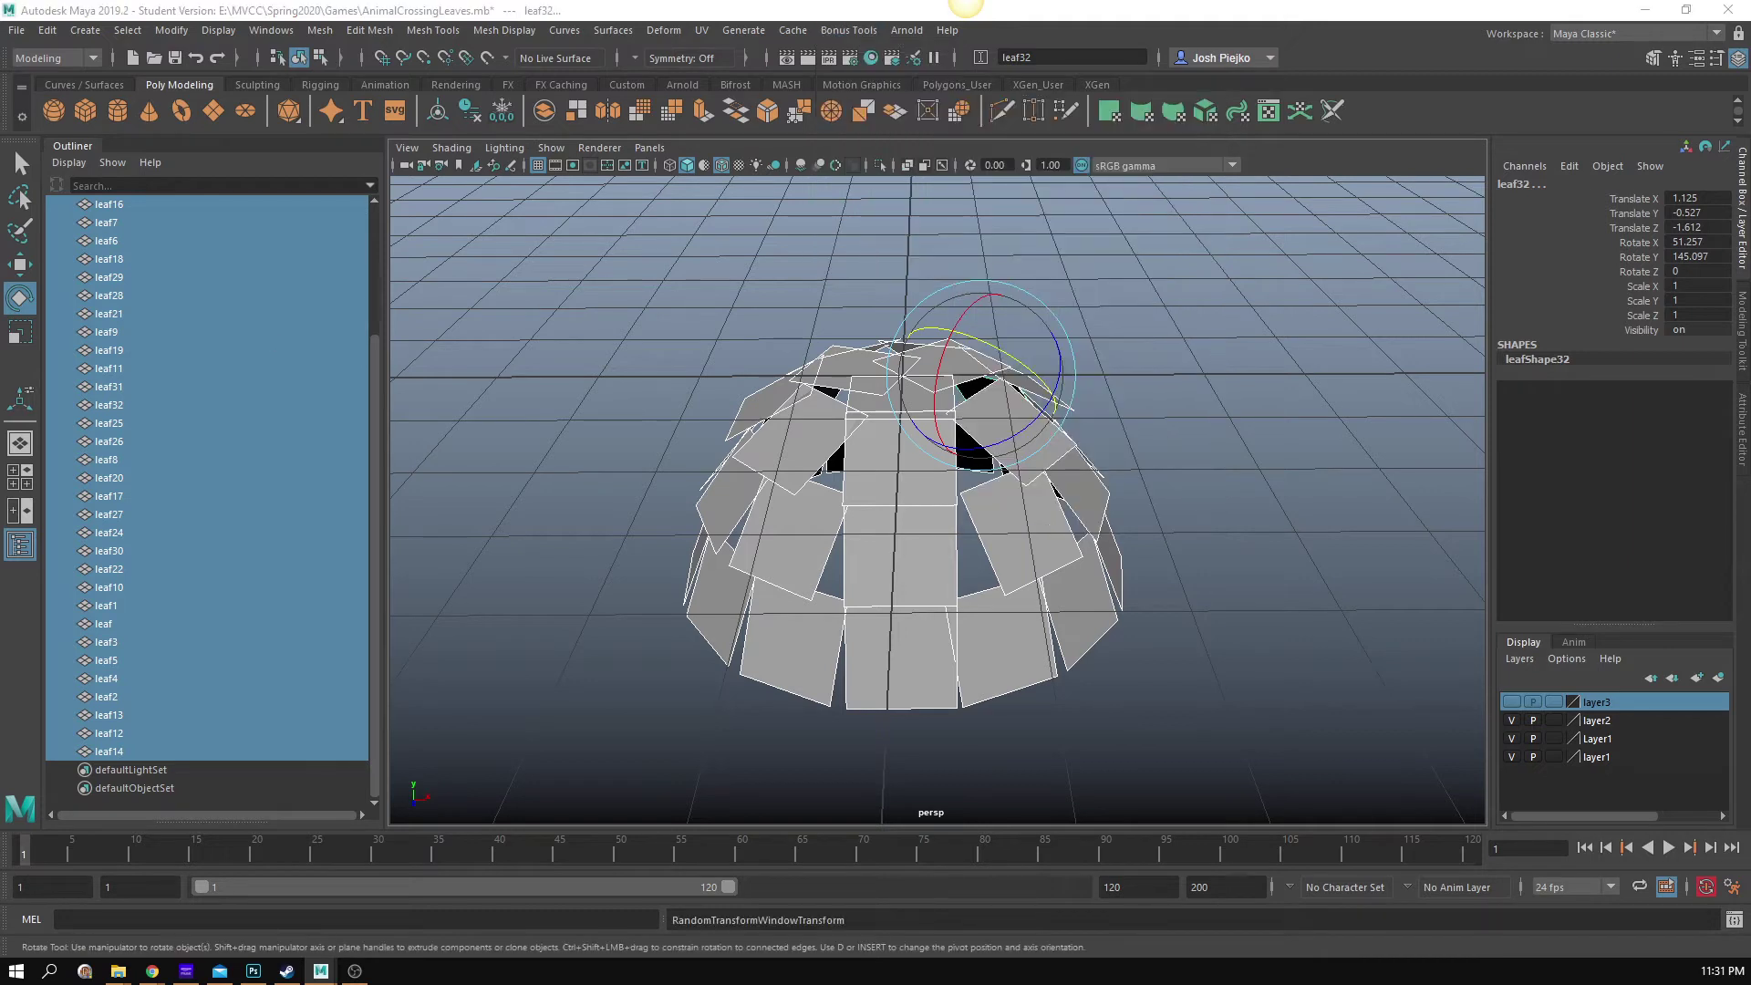
drag(446, 518, 1196, 247)
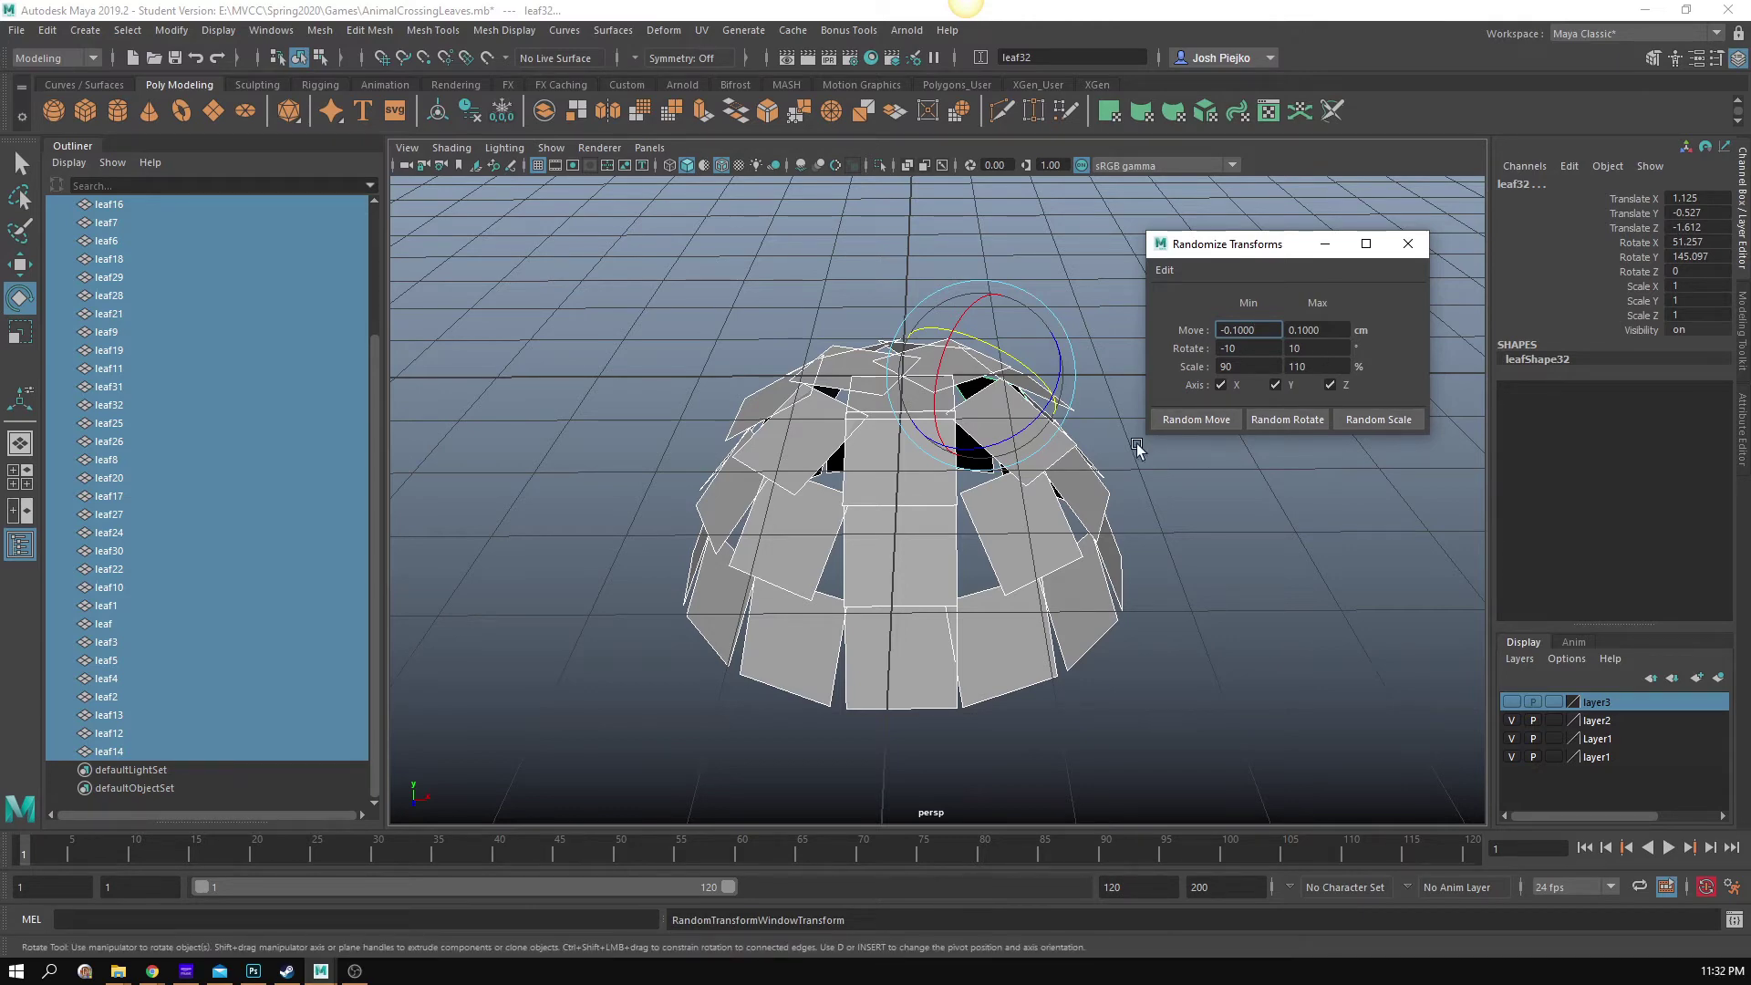
Step: Clear the selection and try rotating the single plane leaf9 about different axes, undoing each rotation
alt+drag(1231, 563, 1109, 628)
click(1206, 677)
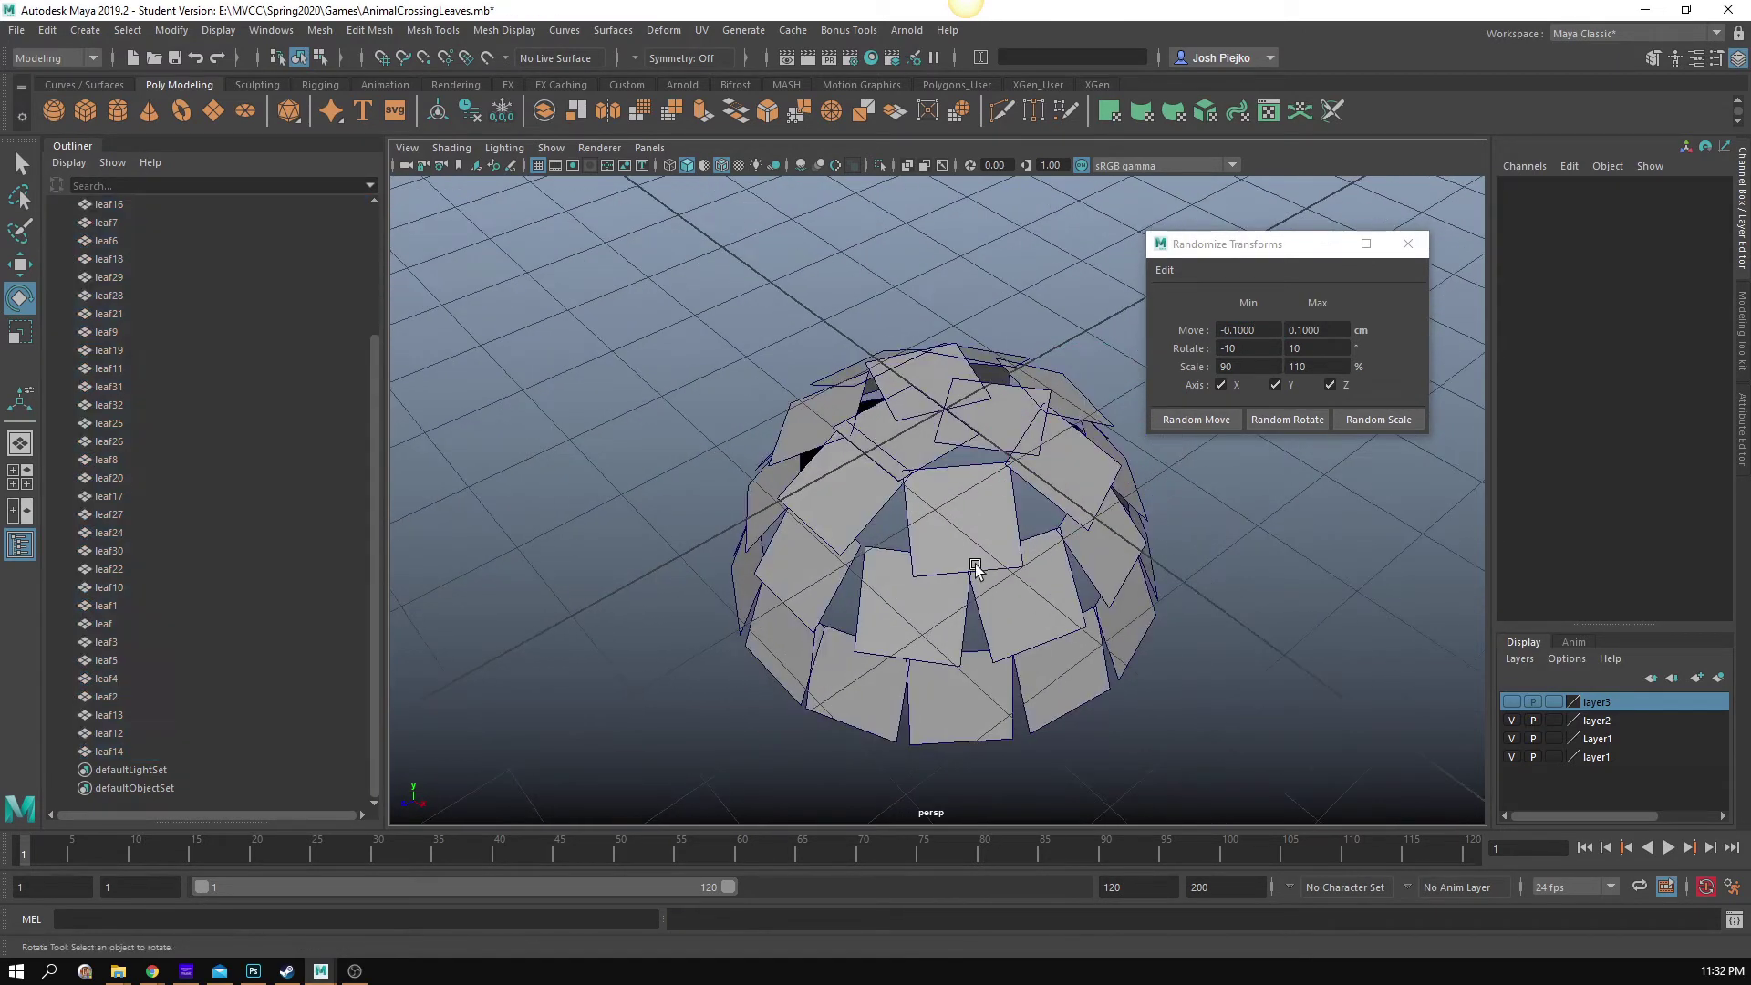
click(973, 563)
drag(1024, 513, 979, 511)
key(ctrl+z)
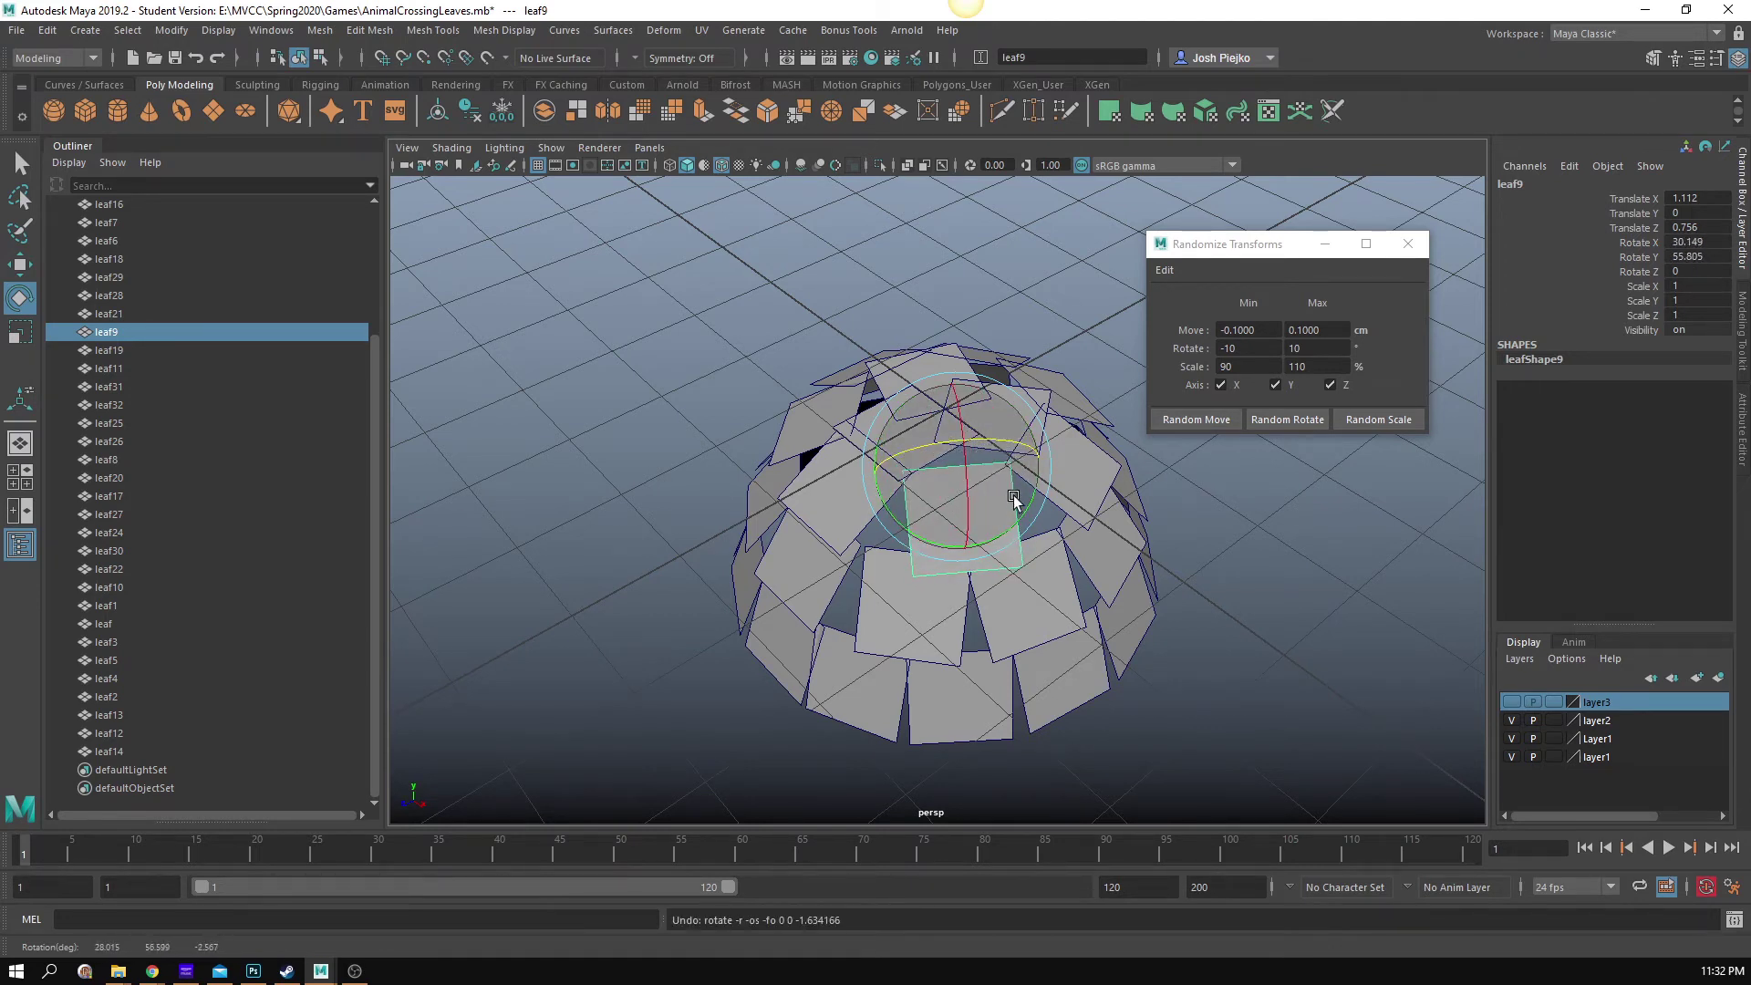
drag(1014, 501, 1094, 598)
key(ctrl+z)
click(1076, 578)
Step: Try rotating the top plane leaf23 about its Y axis and undo the rotation
alt+drag(918, 513, 969, 306)
click(917, 442)
alt+drag(917, 442, 1010, 451)
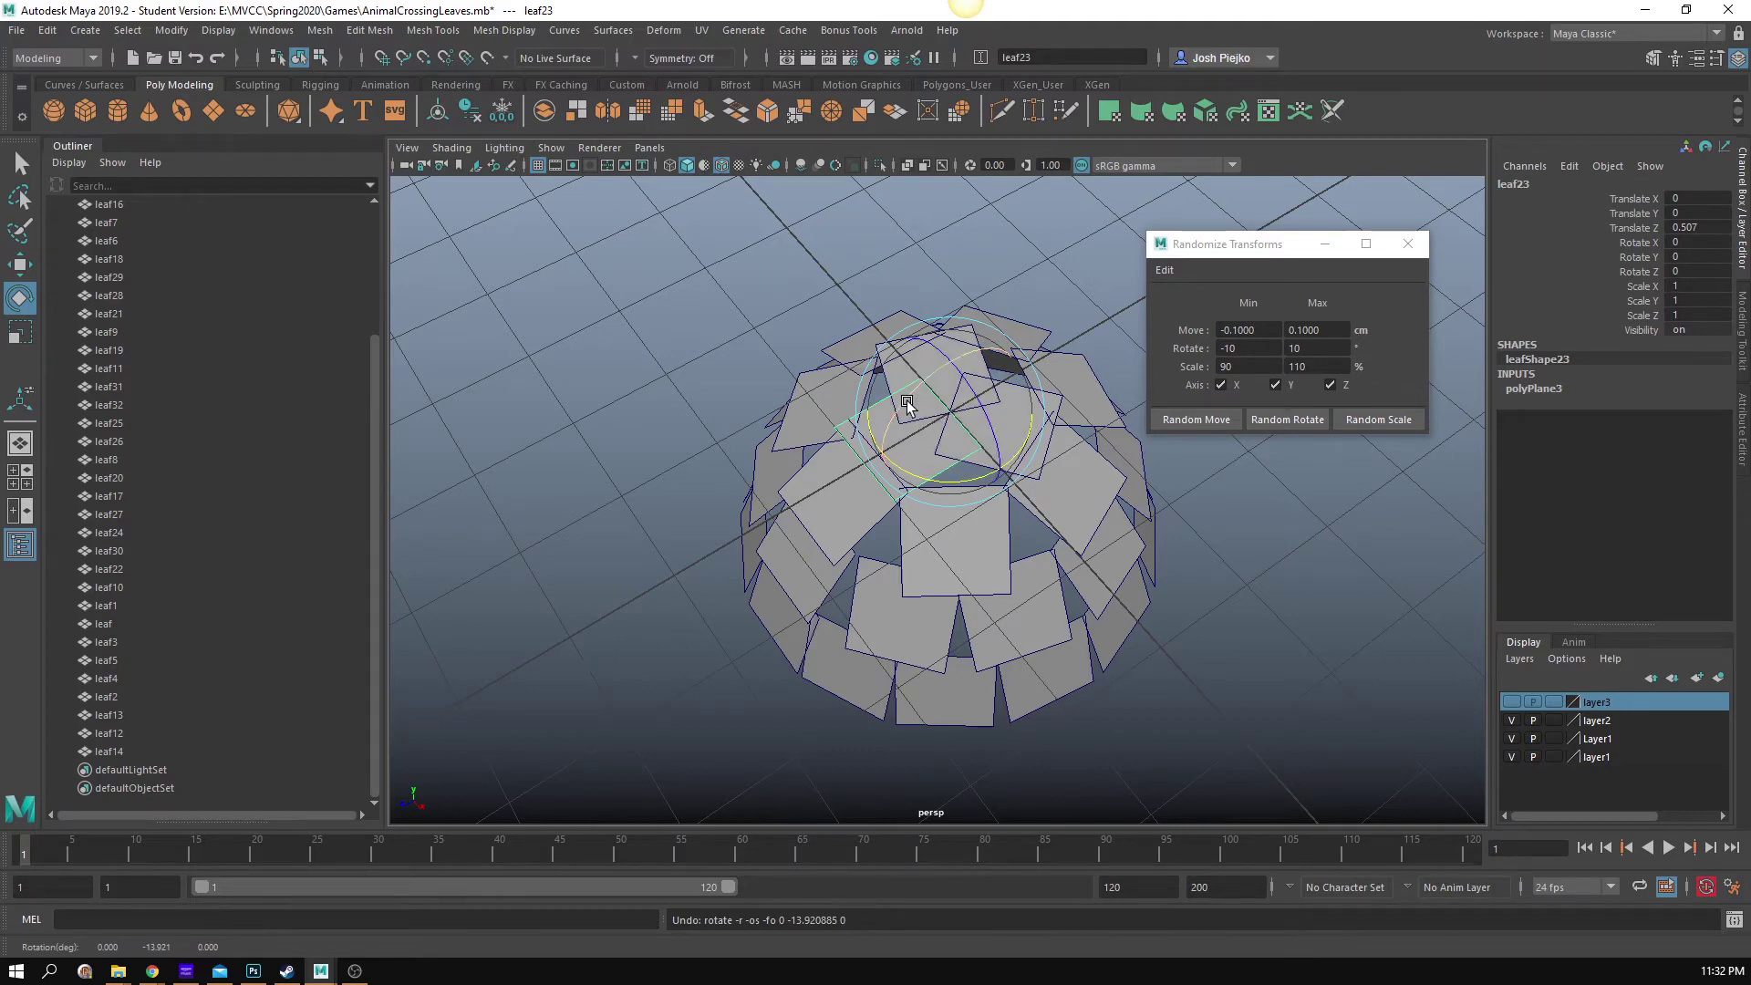
key(ctrl+z)
alt+drag(1179, 573, 1263, 563)
alt+middle_drag(1262, 563, 1363, 545)
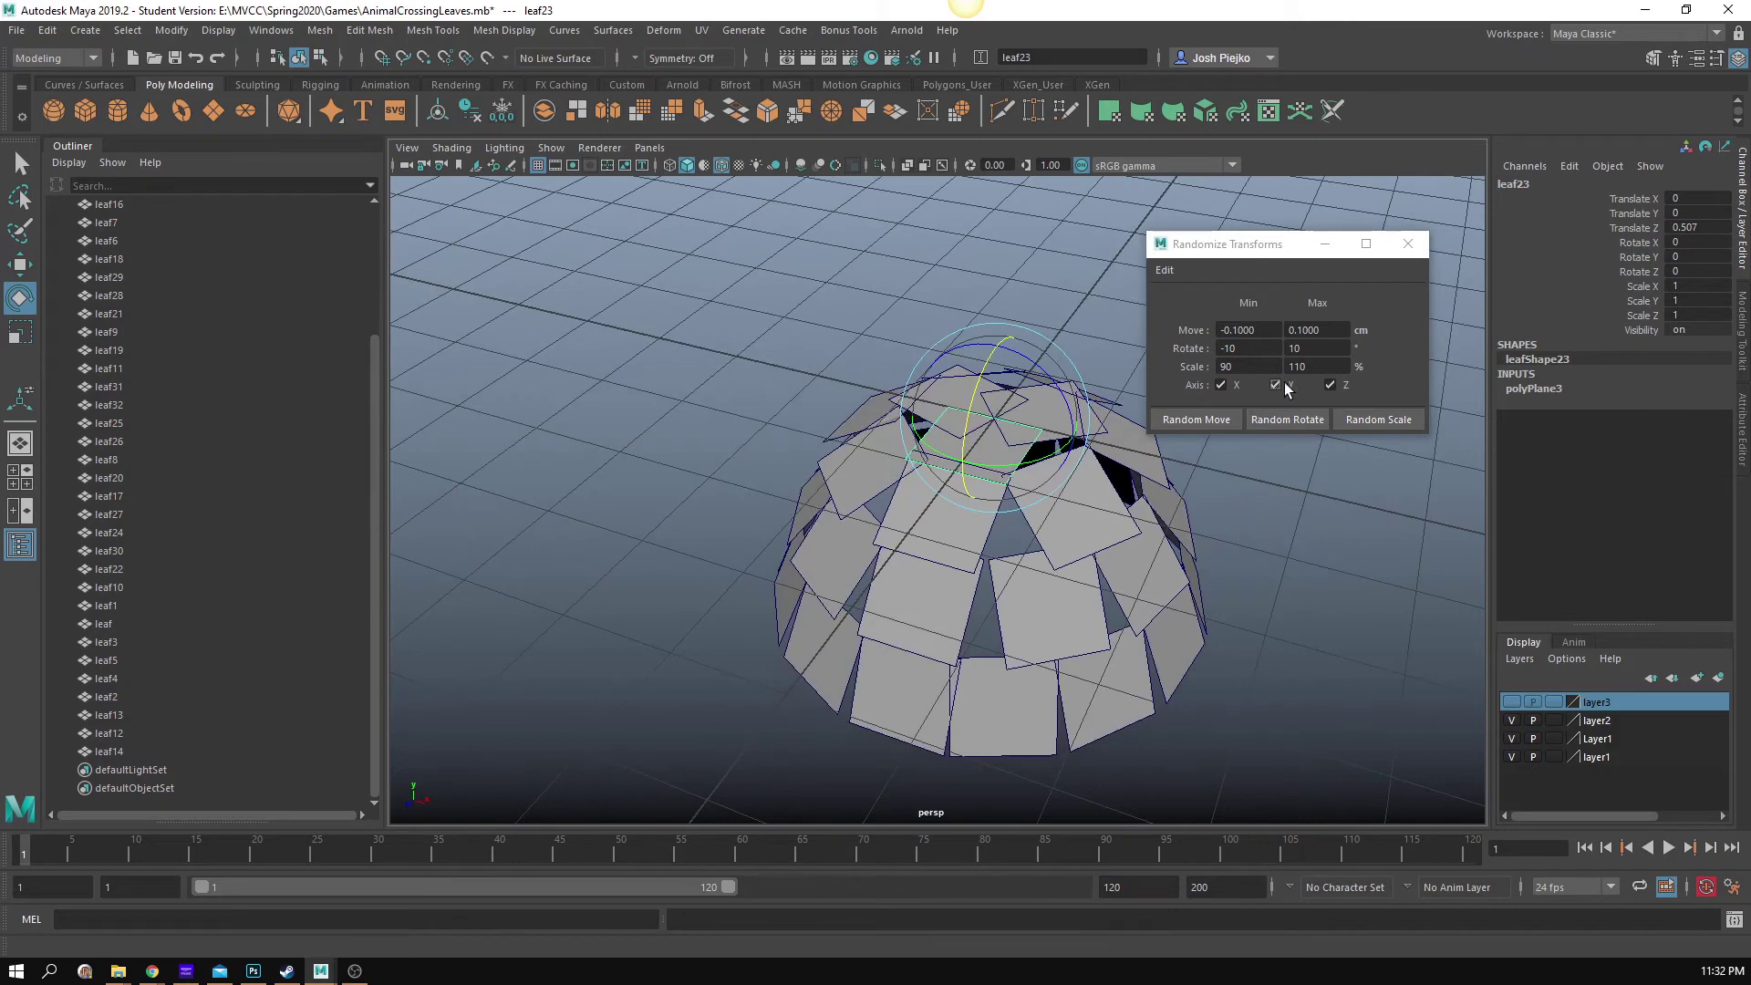
Step: Exclude the Z axis from randomizing, select all the leaves and apply a random rotation between -10 and 10 degrees
click(1328, 385)
alt+middle_drag(1315, 398, 886, 499)
alt+drag(886, 499, 1054, 800)
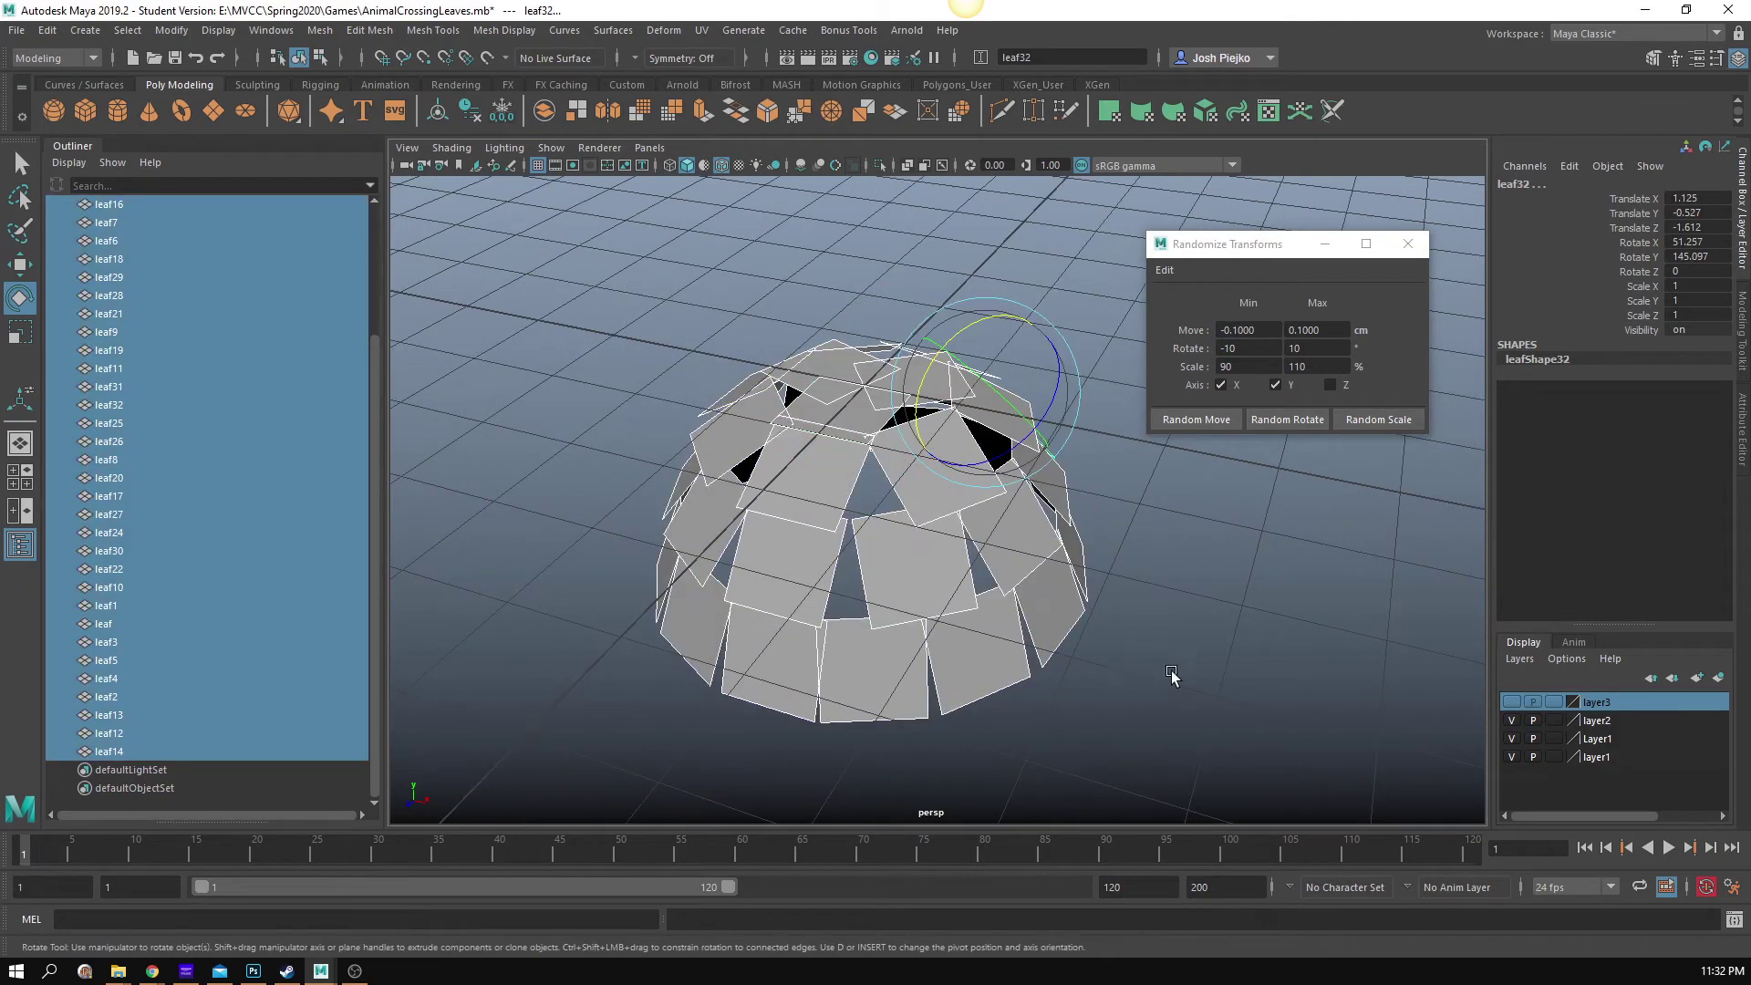
alt+drag(1187, 659, 1298, 477)
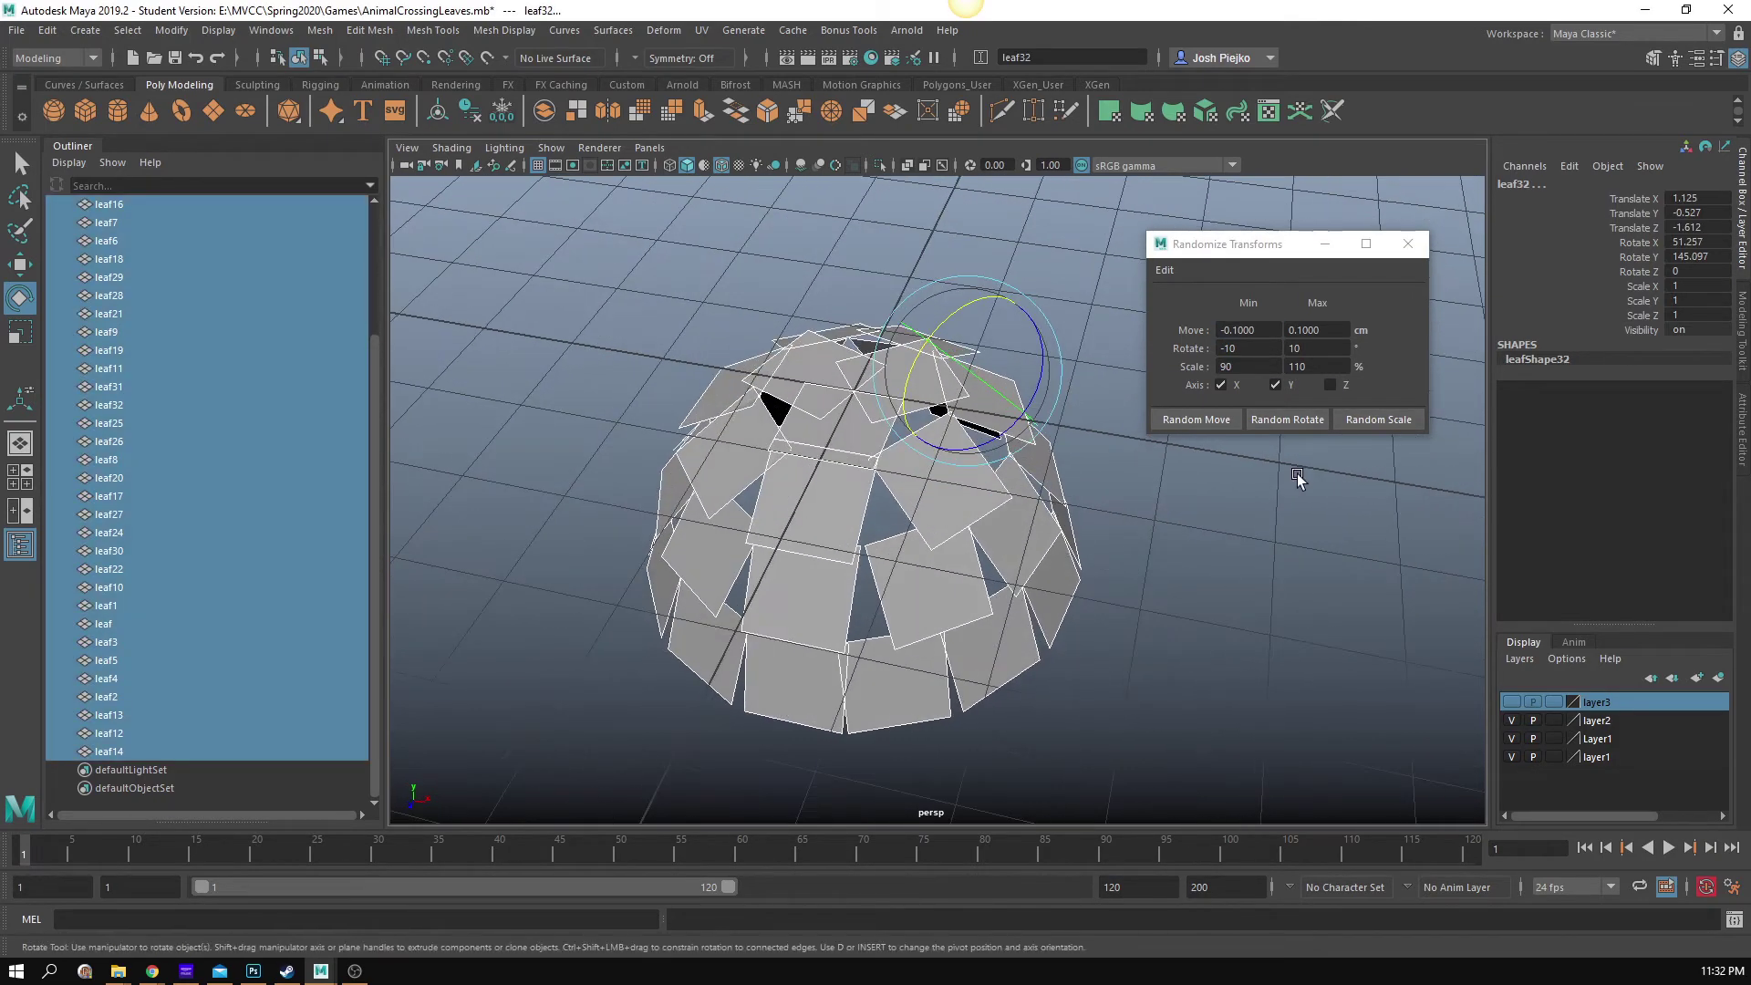
click(1284, 421)
Step: Key the Rotate X, Y and Z channels of all the leaves at frame 1
alt+drag(978, 638, 968, 599)
mouse_move(969, 599)
alt+middle_down()
mouse_move(966, 651)
mouse_move(985, 614)
alt+middle_up()
drag(1641, 243, 1649, 279)
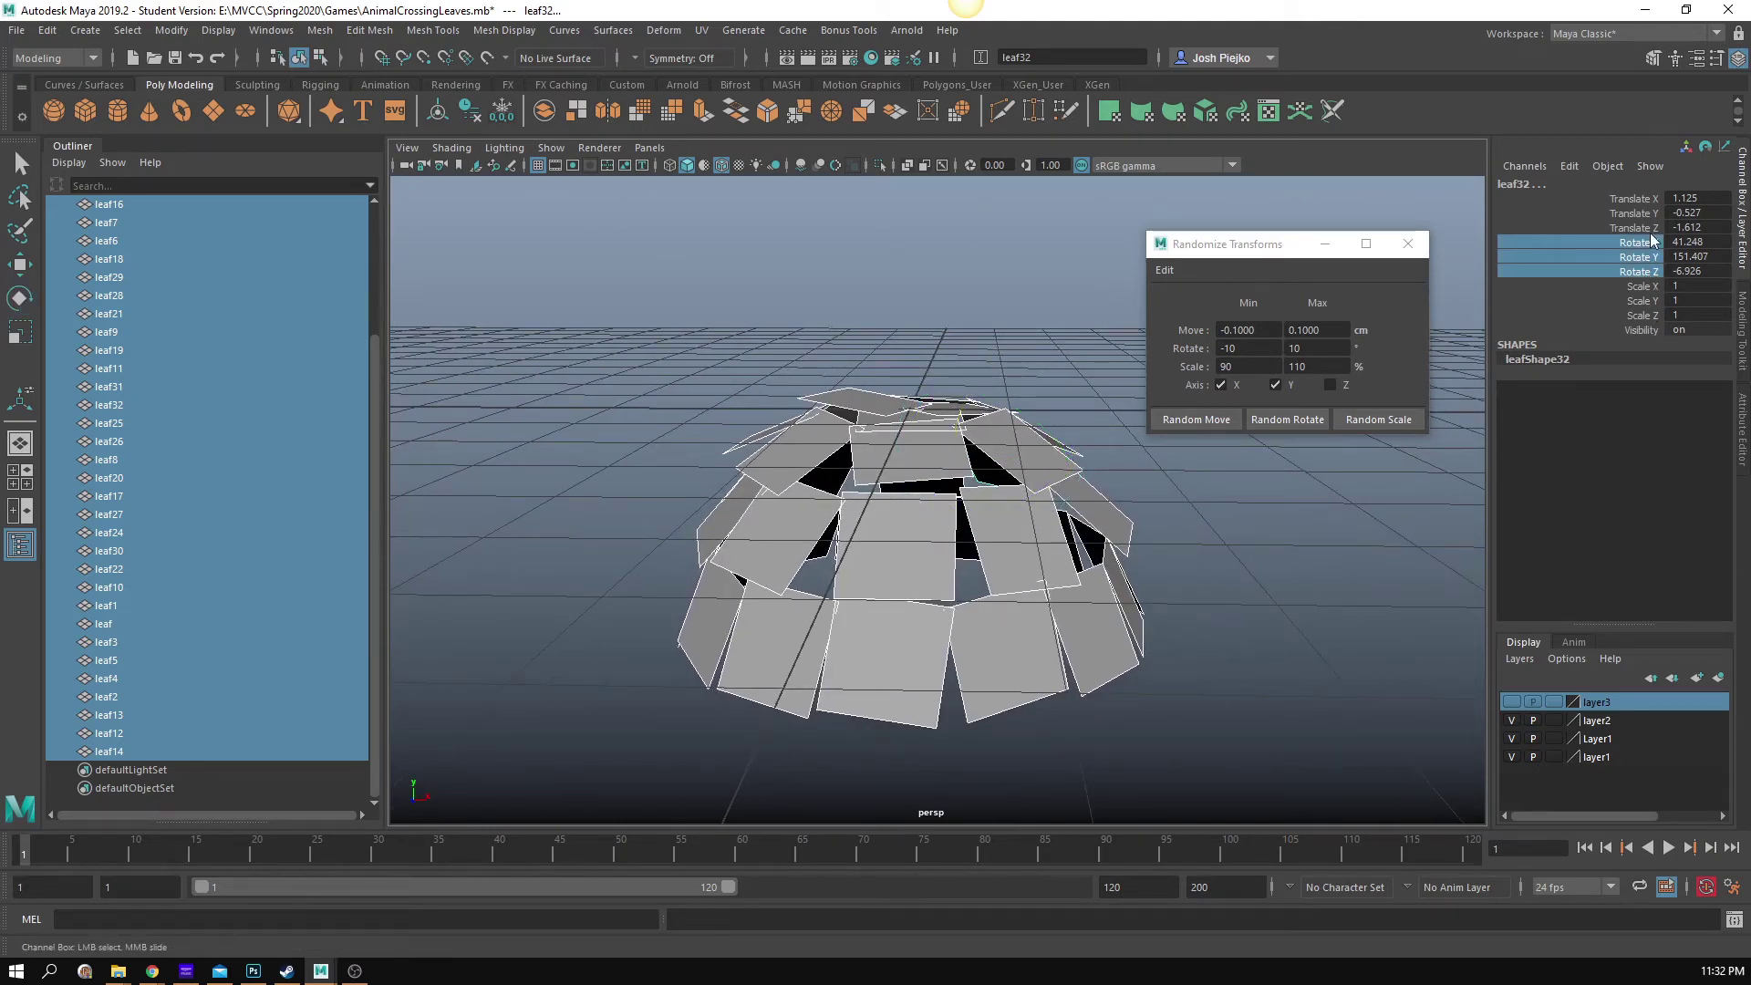
right_click(1642, 244)
click(1633, 307)
Step: Randomly rotate the leaves at frame 30 and key their rotation channels
drag(328, 862, 372, 865)
alt+drag(801, 606, 767, 639)
click(1287, 420)
key(e)
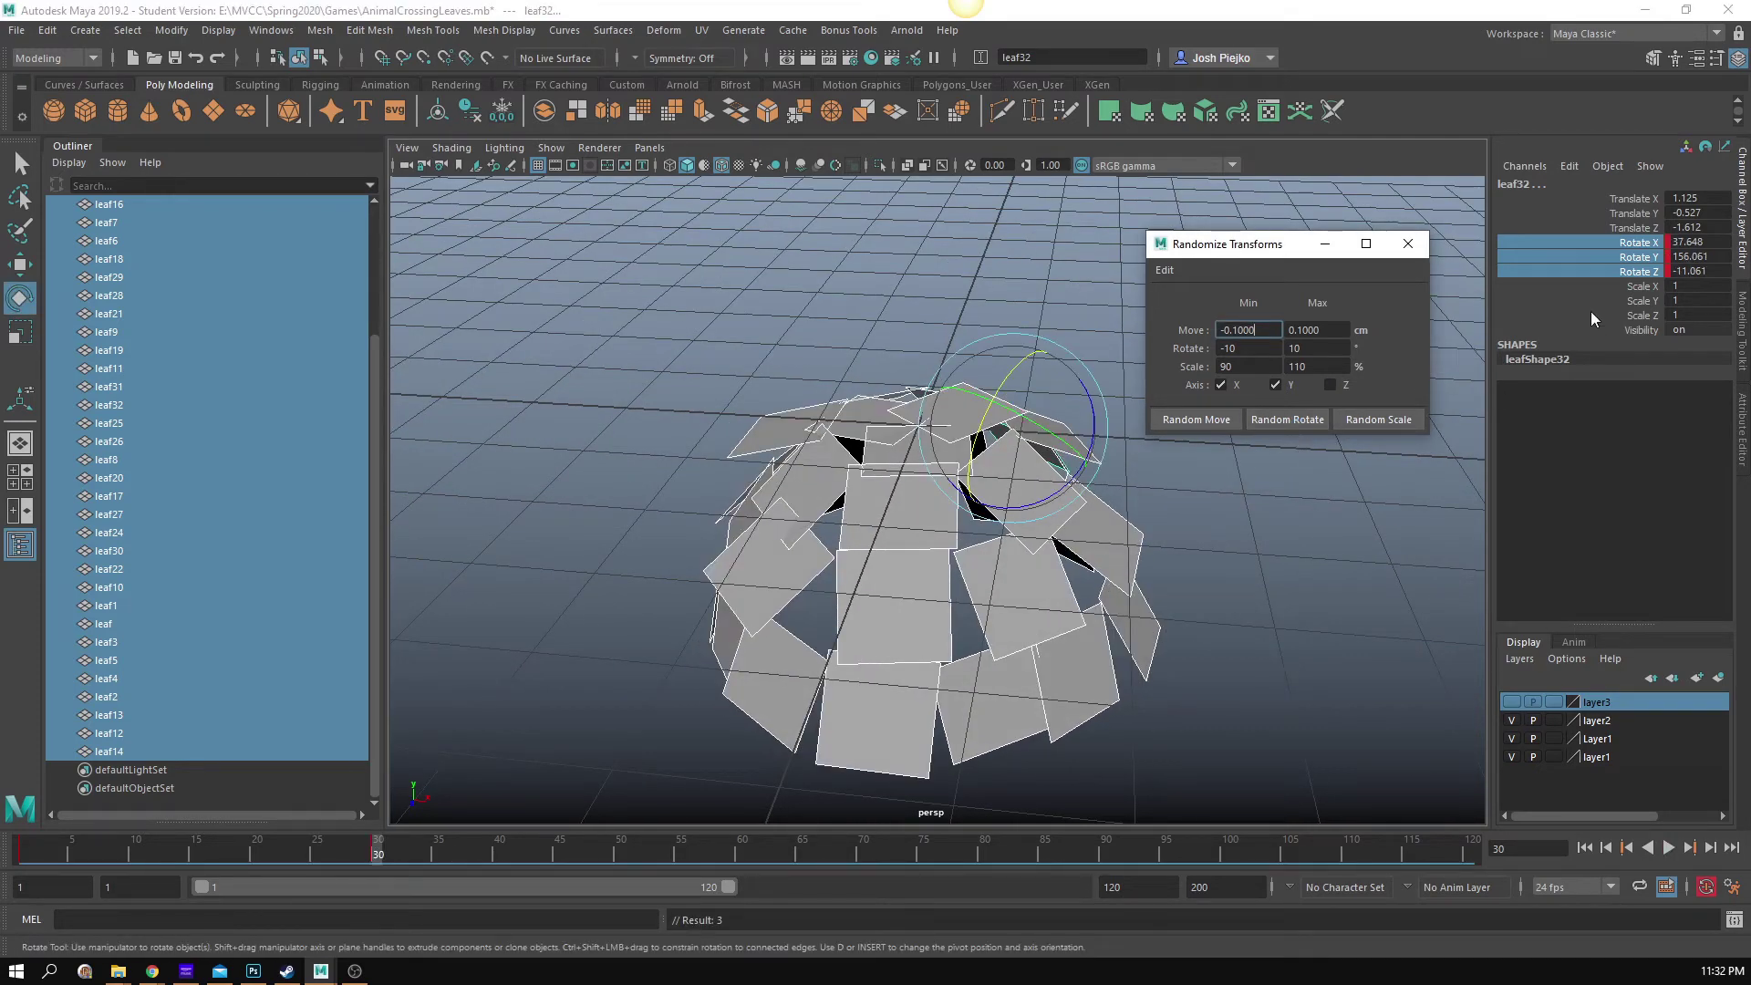
right_click(1614, 260)
click(1611, 297)
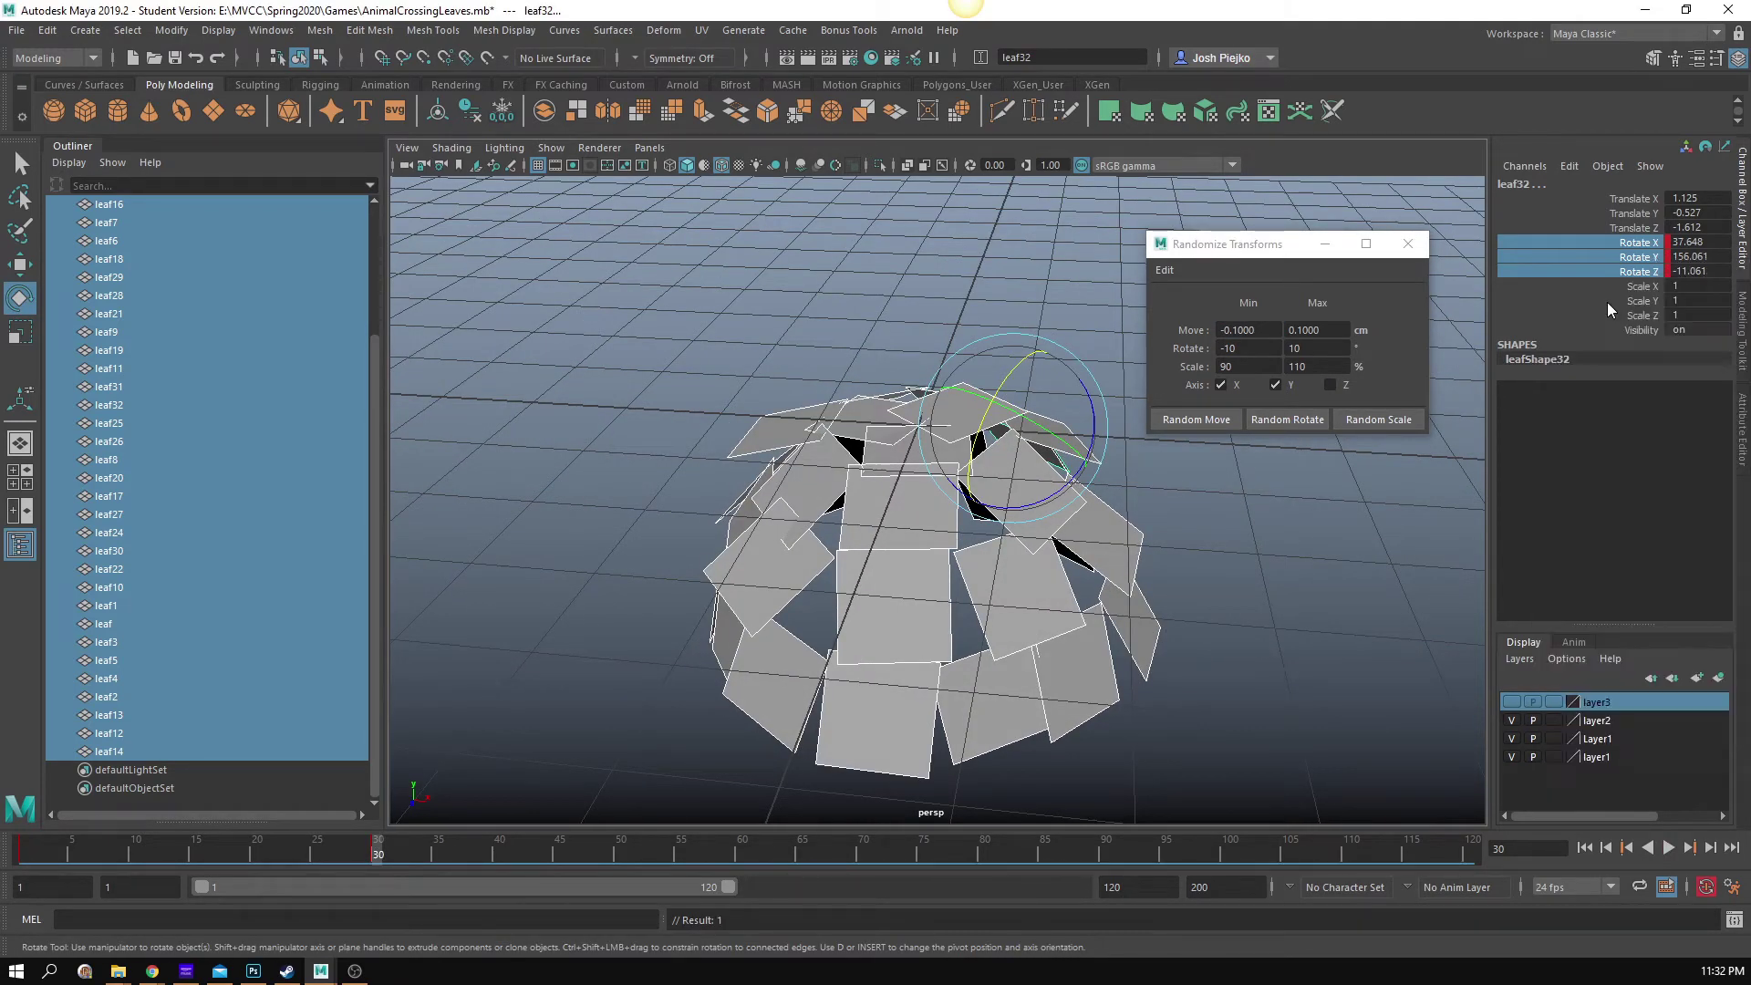
Step: Randomly rotate the leaves at frame 60 and key their rotation channels
drag(579, 863, 747, 854)
click(1287, 420)
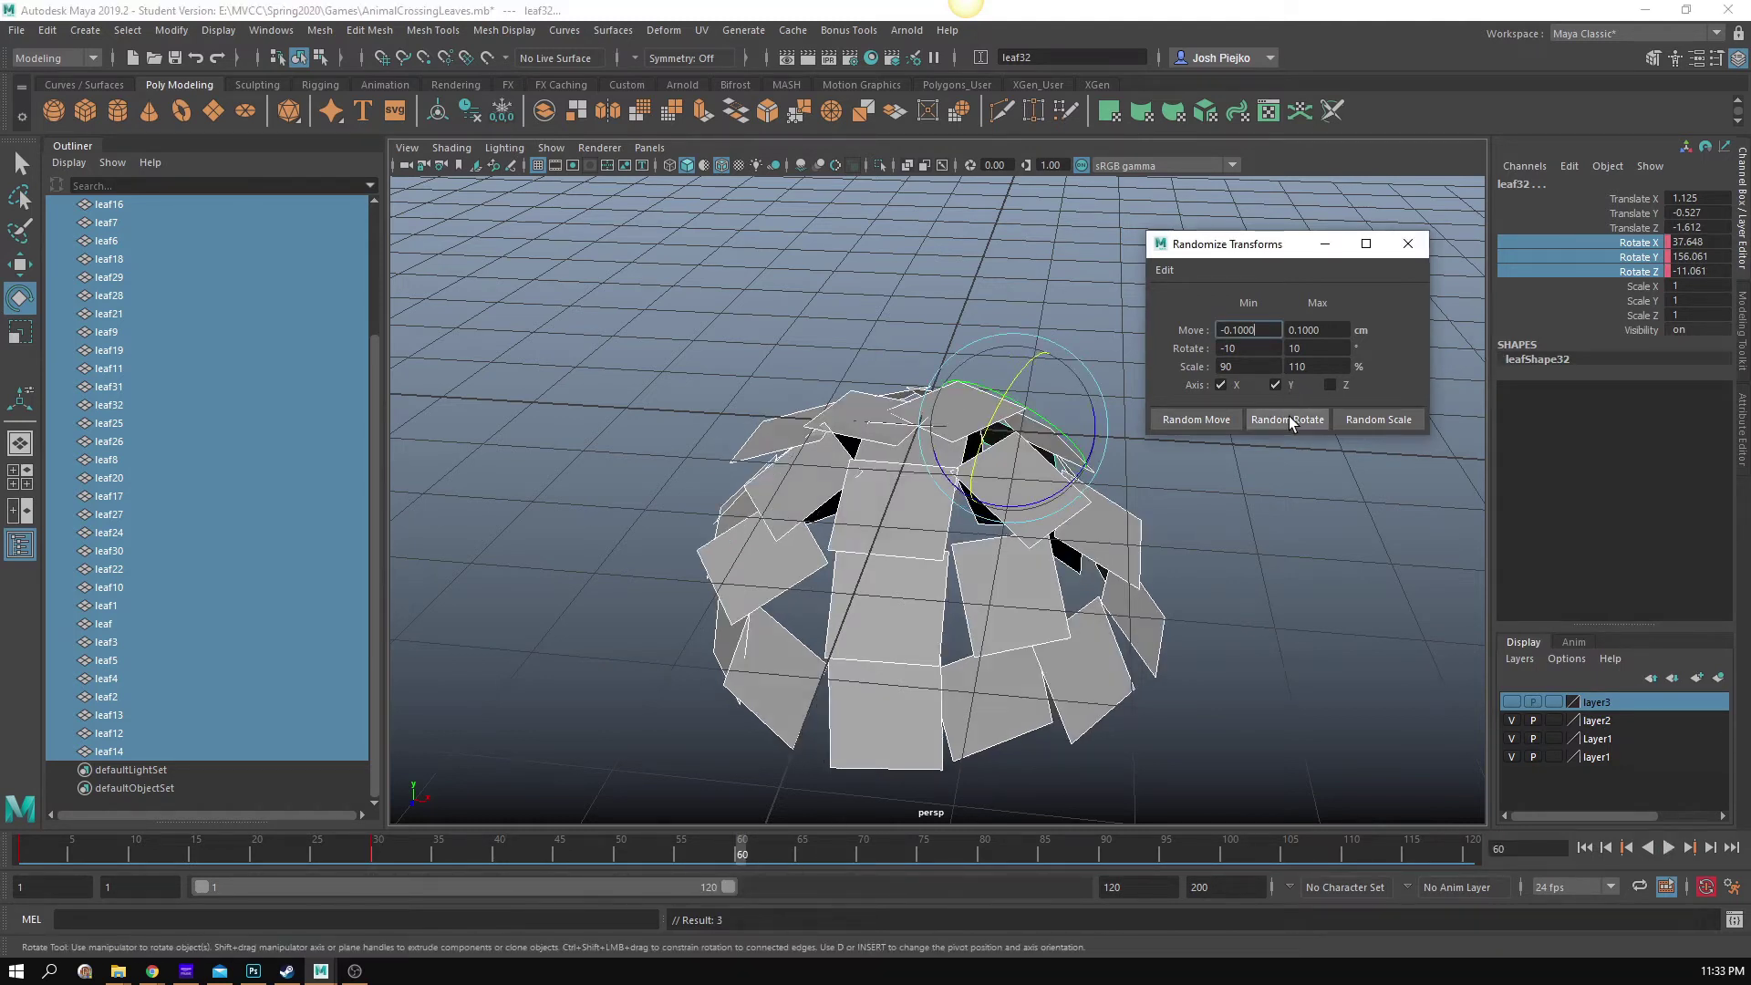
right_click(1637, 279)
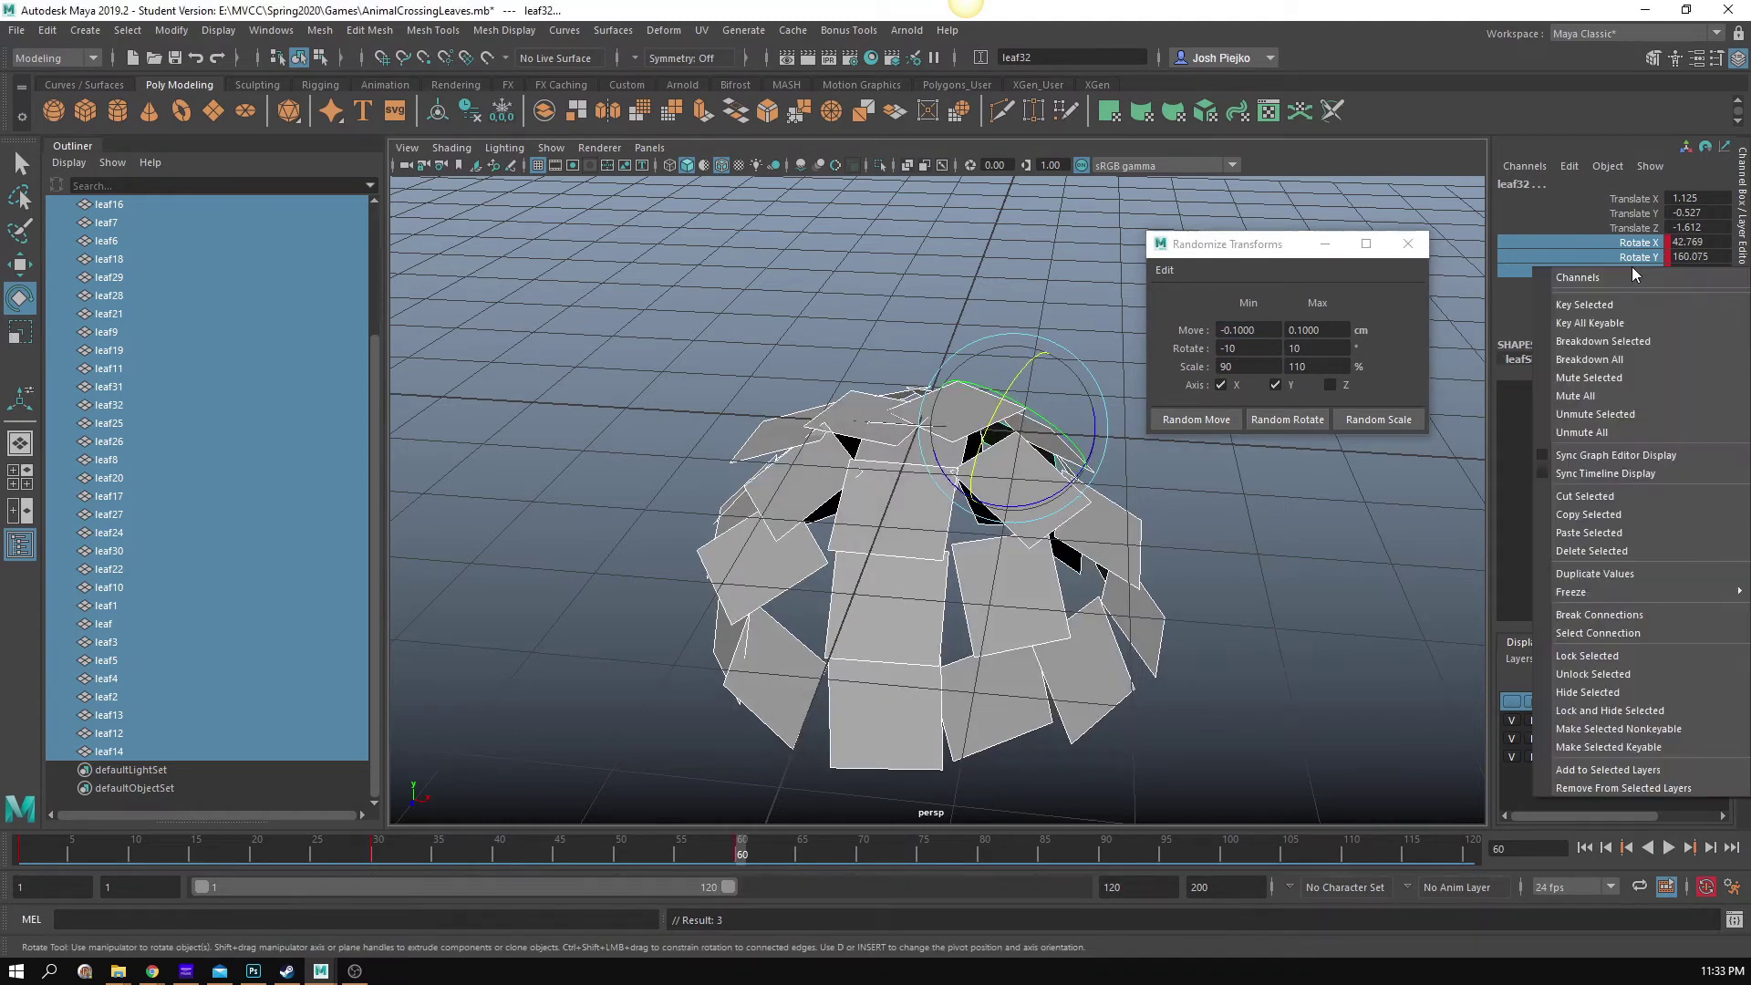
click(1618, 325)
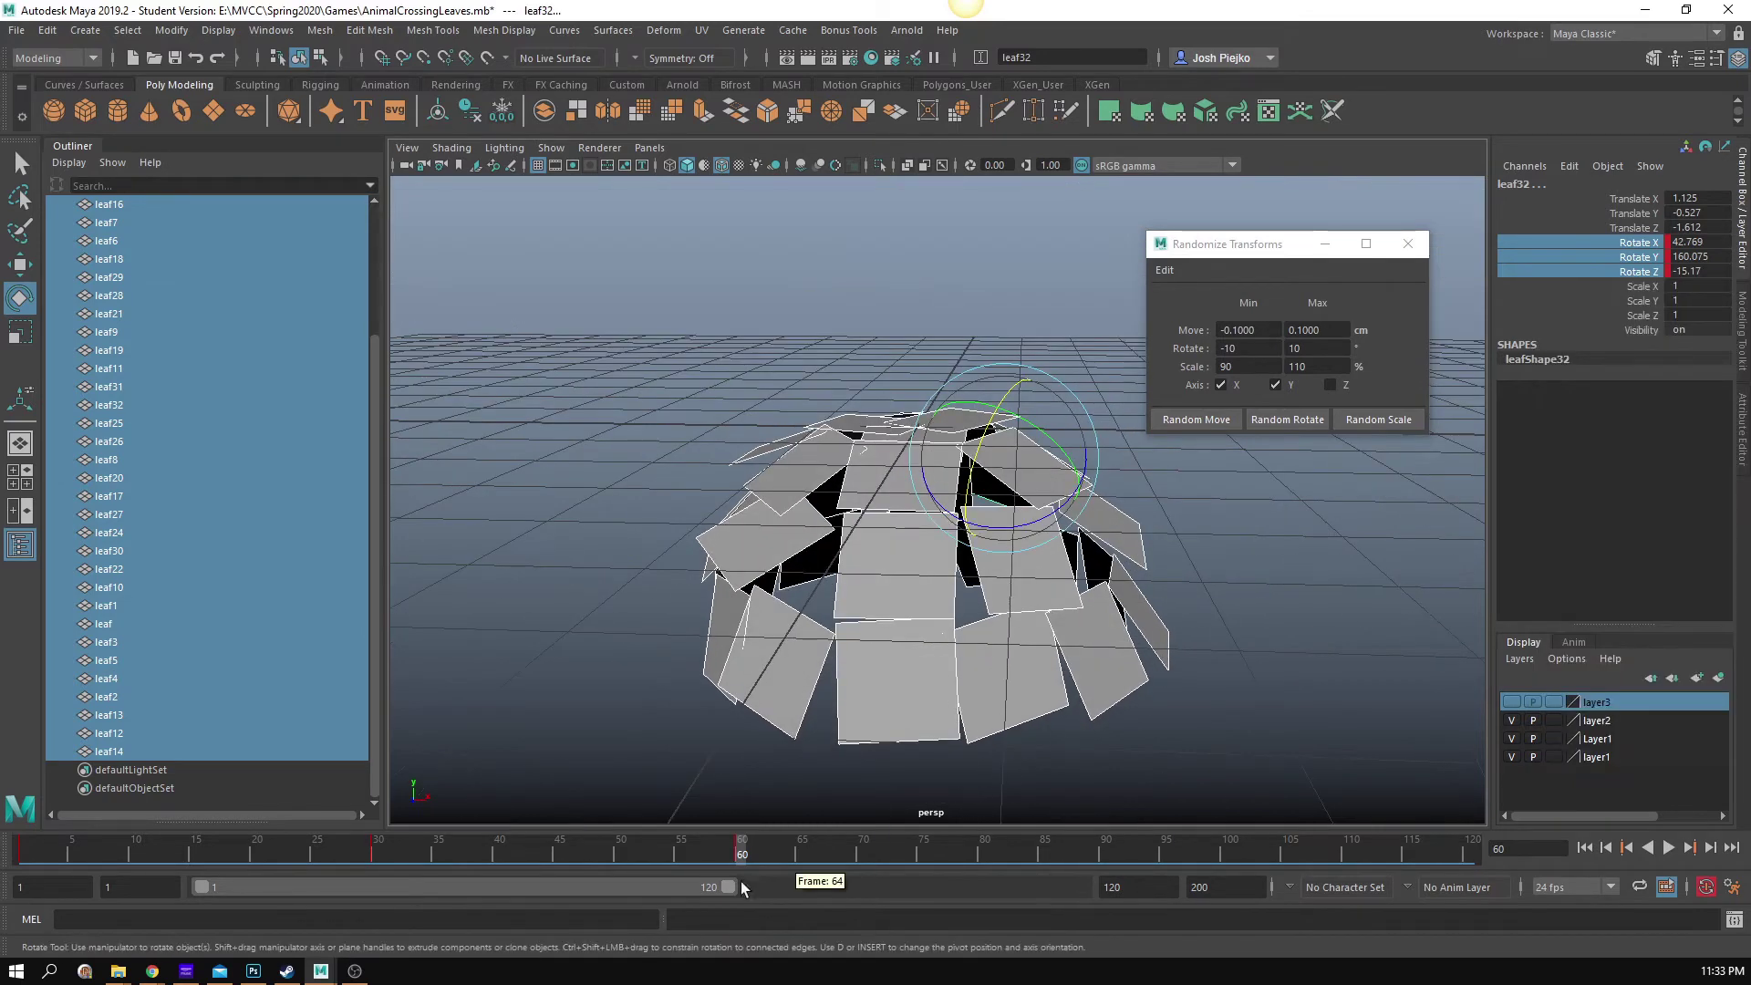
Step: Randomly rotate the leaves at frame 90 and key their rotation channels
drag(743, 863, 1105, 863)
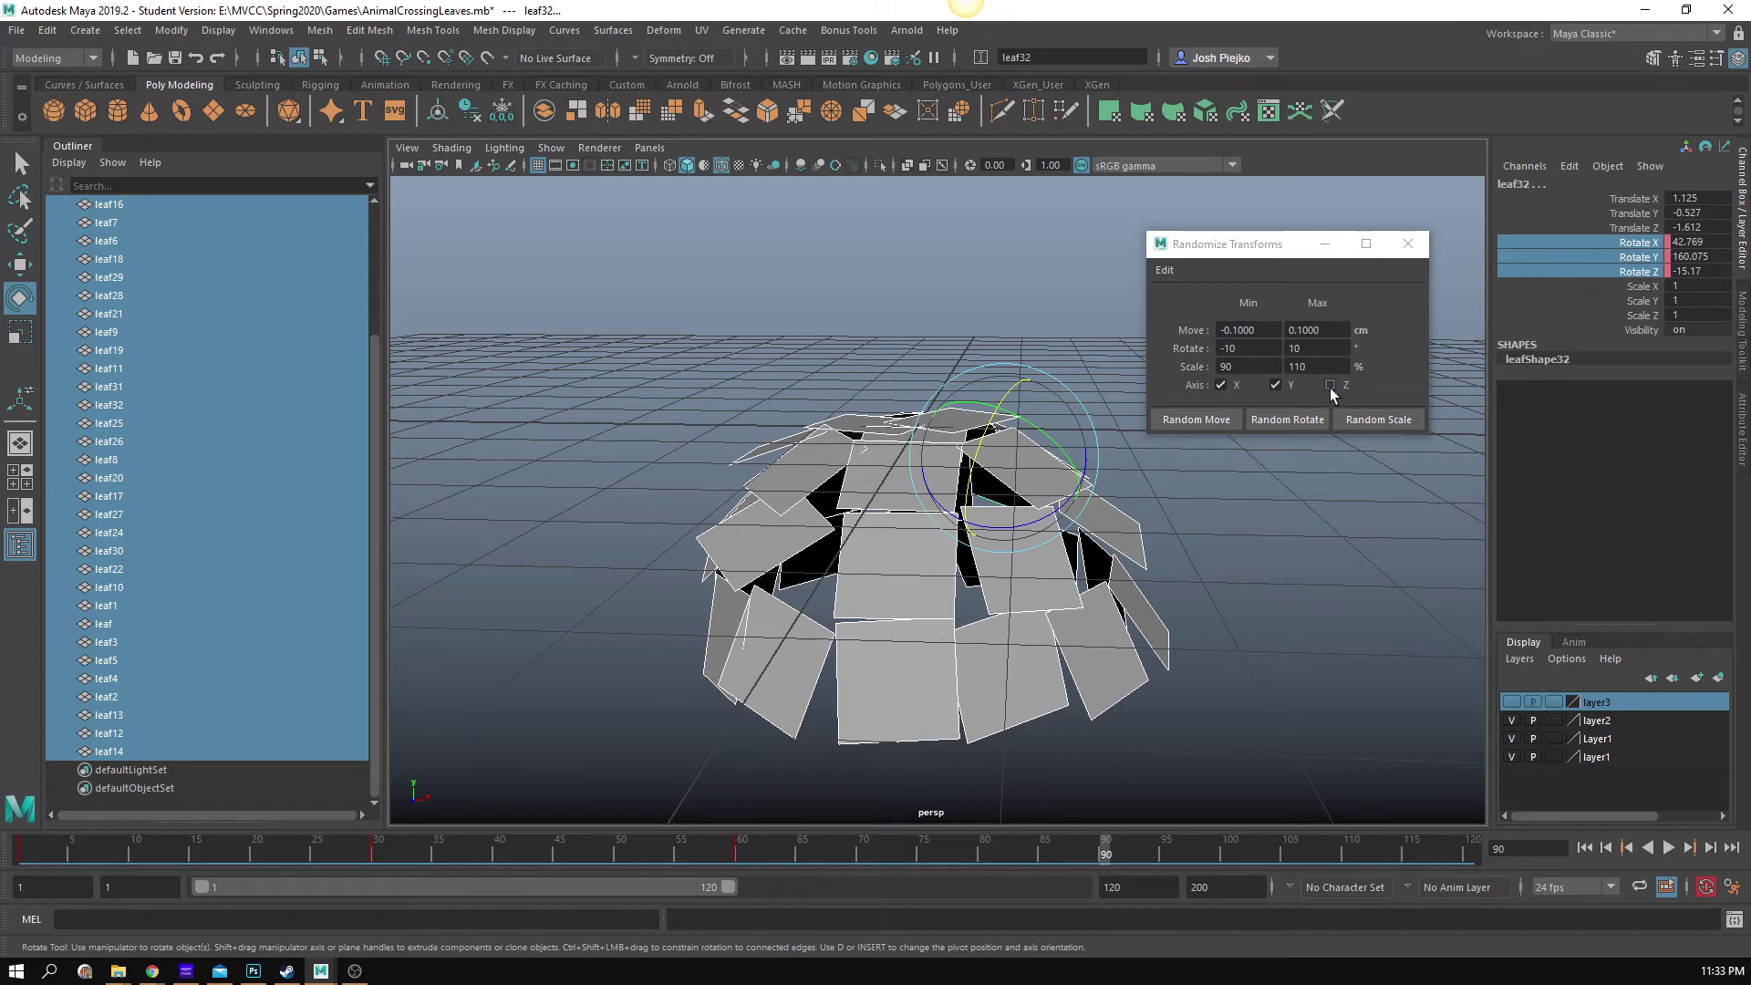
click(1298, 421)
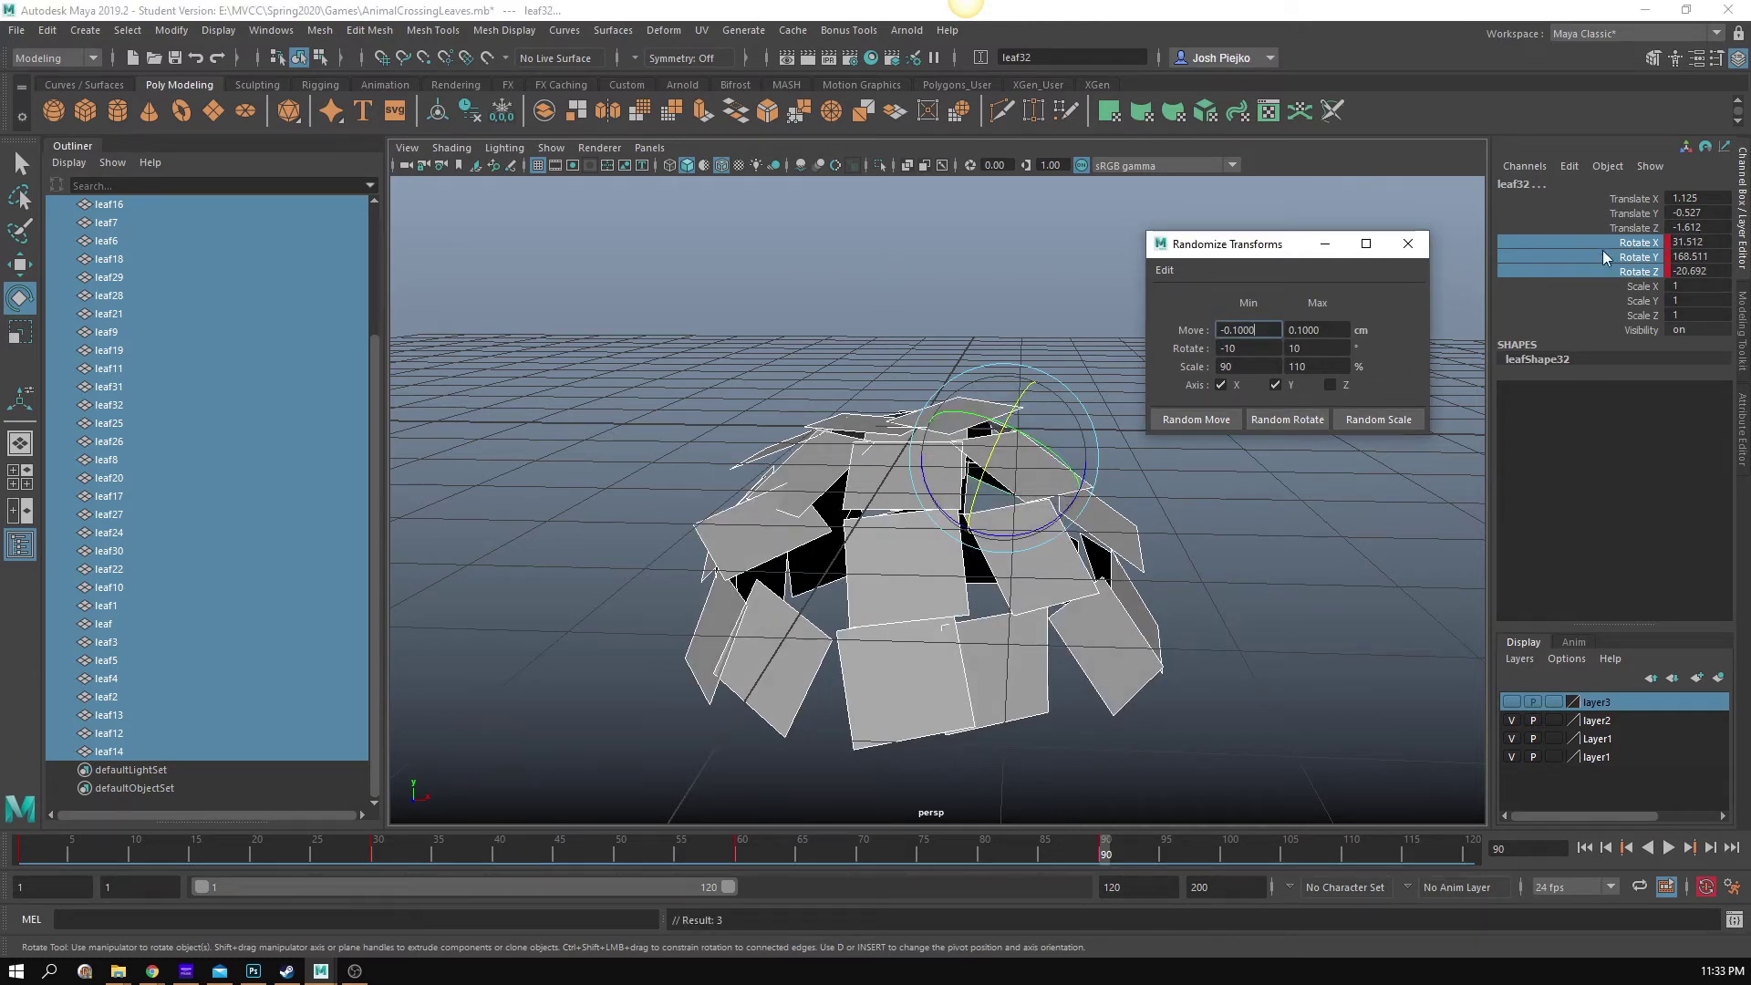
right_click(1633, 259)
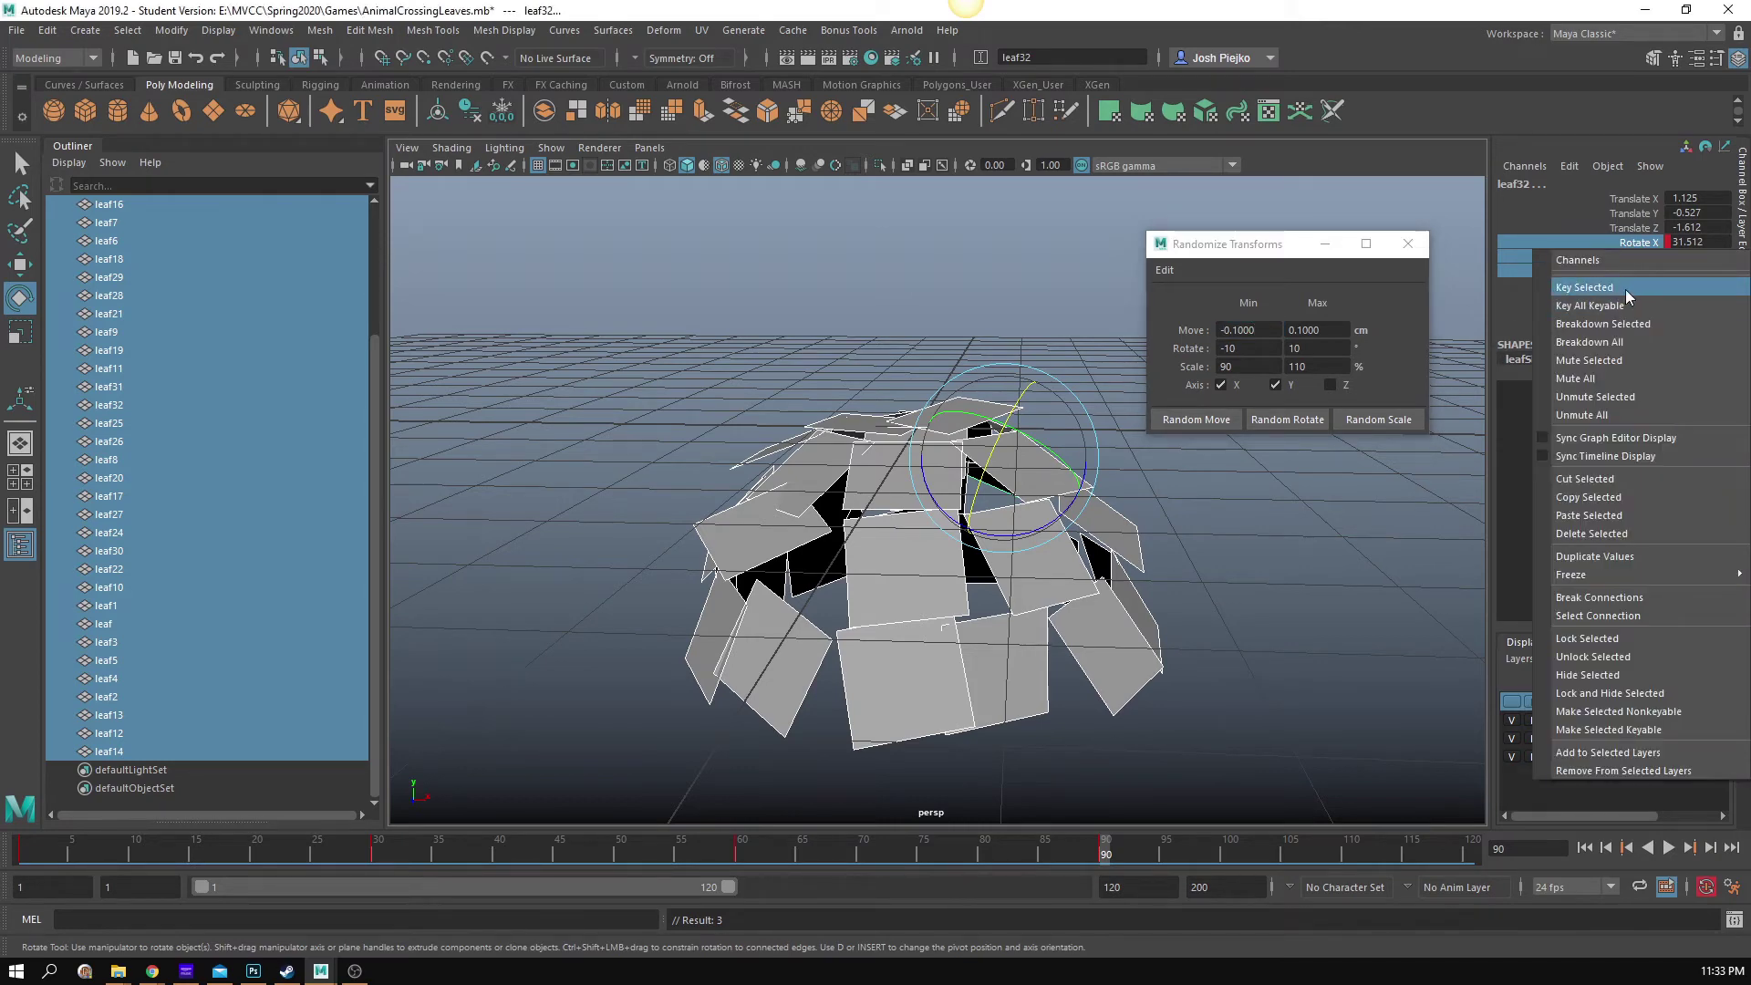
click(1626, 288)
Step: Randomly rotate the leaves at frame 120 and key their rotation channels
key(alt+v)
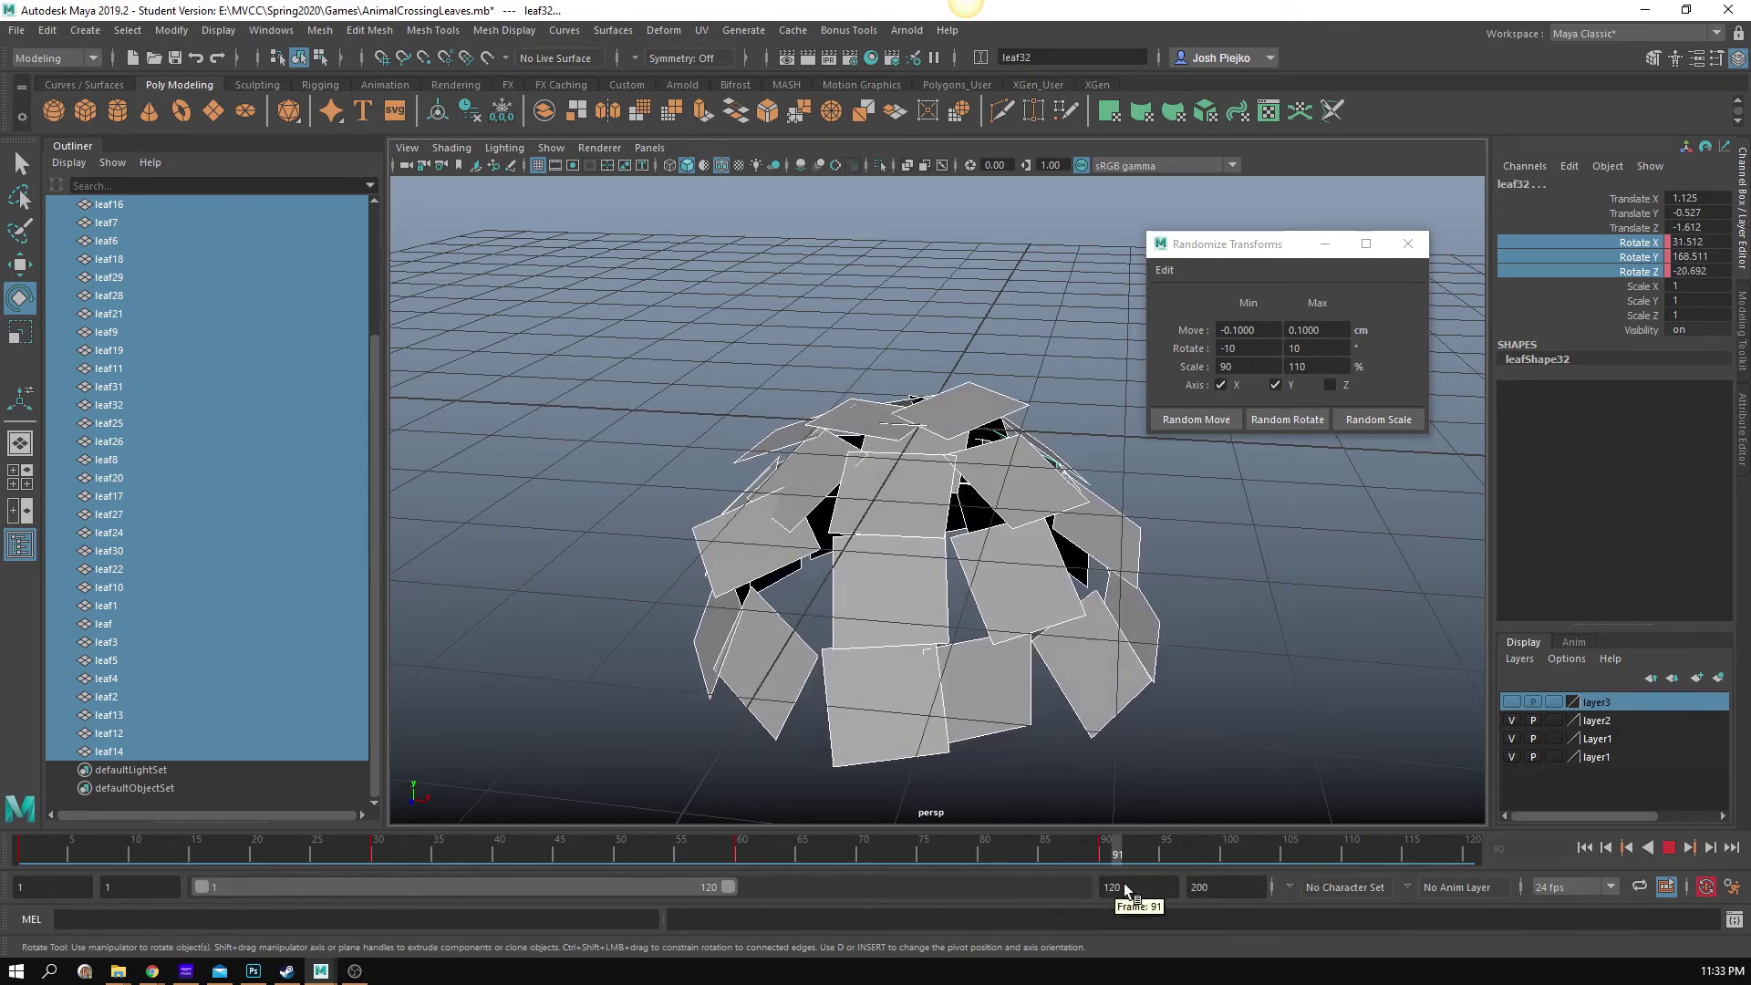
key(alt+v)
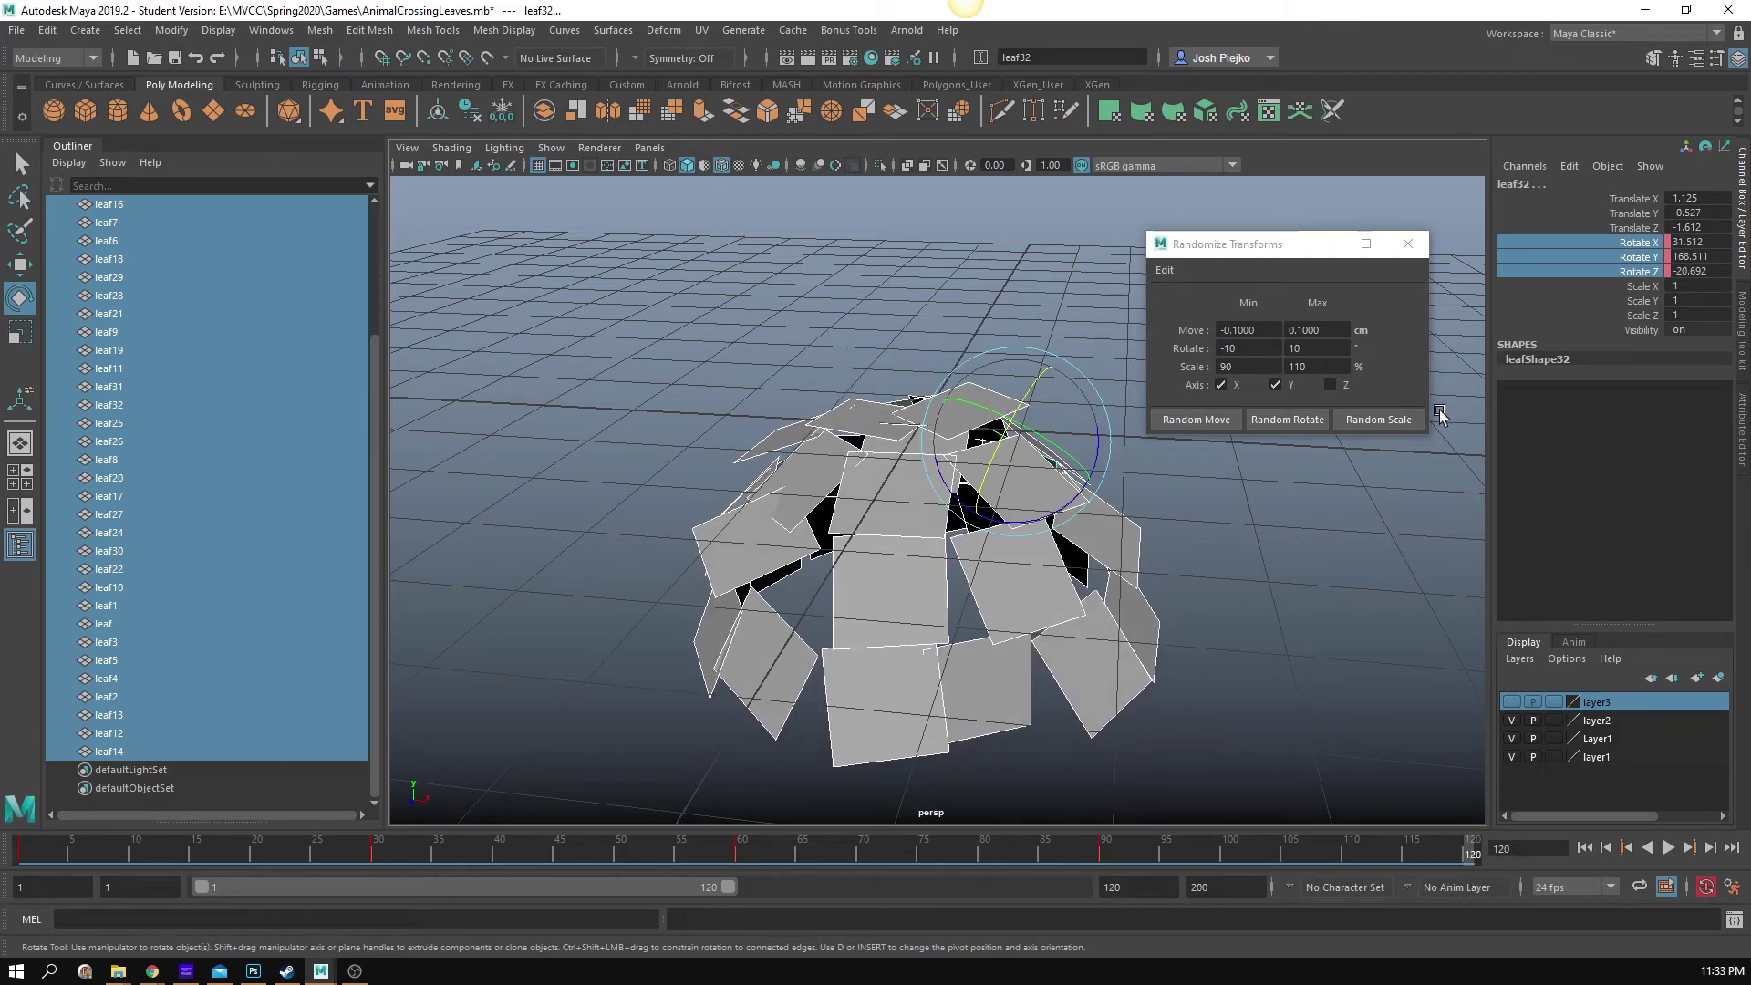
click(1287, 419)
right_click(1630, 247)
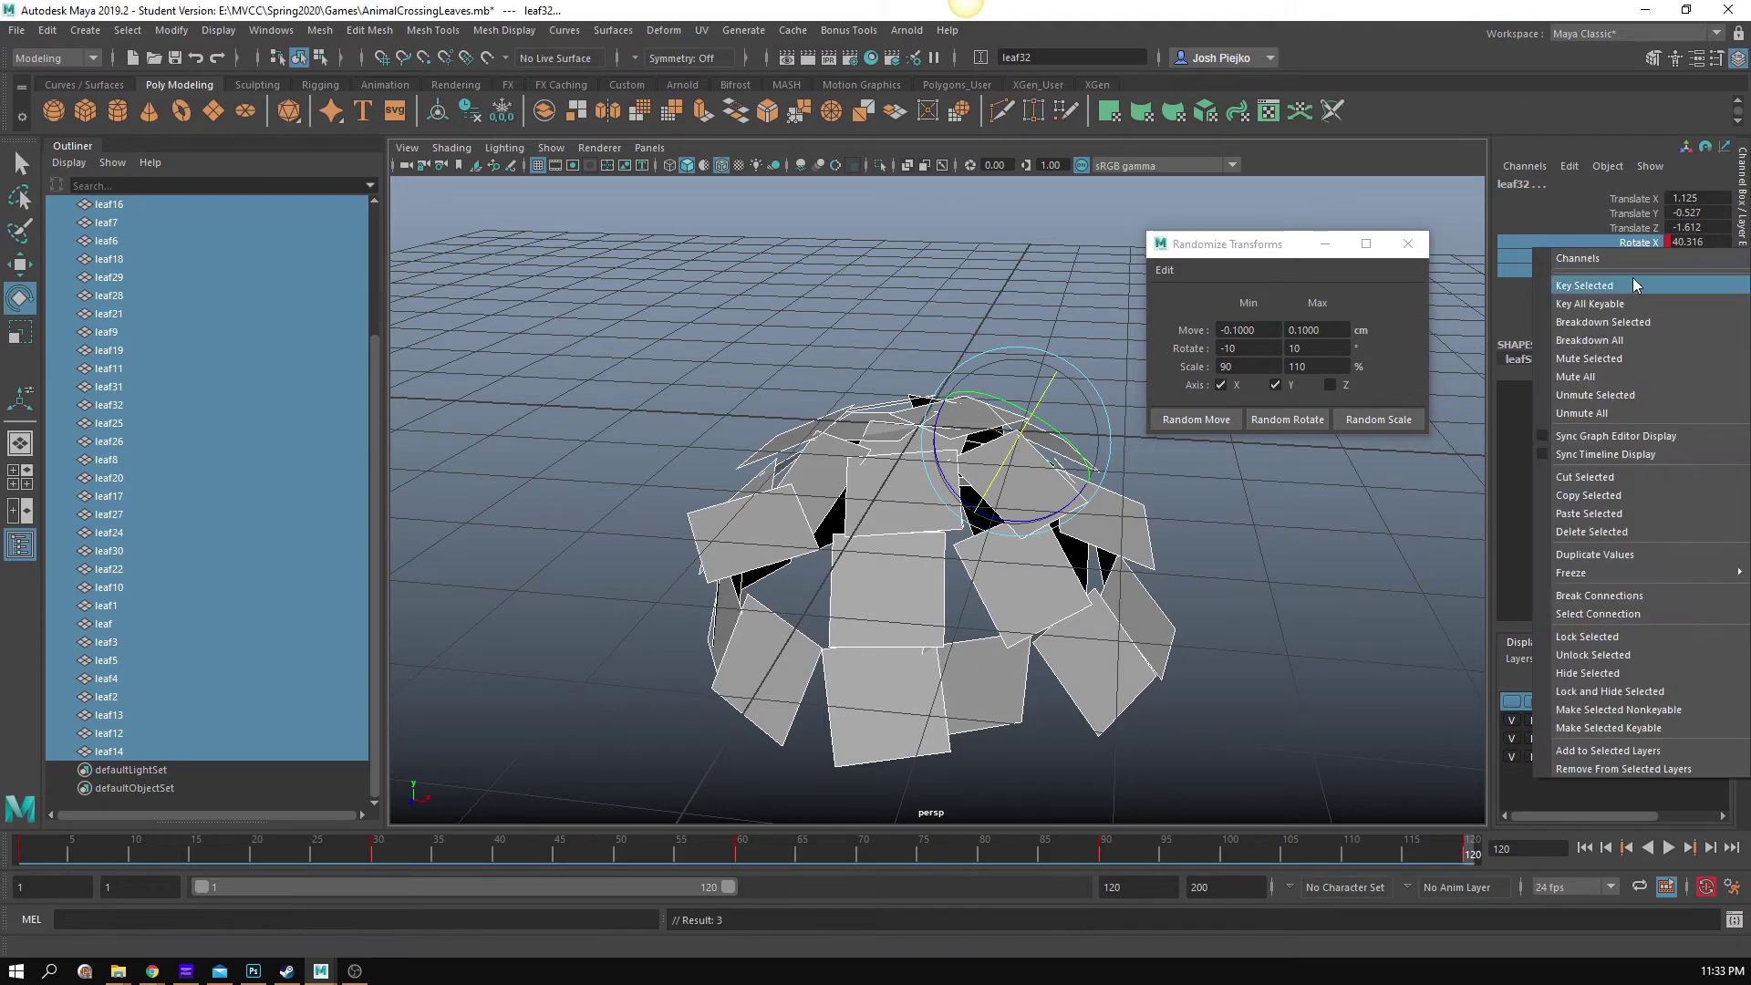
click(1282, 7)
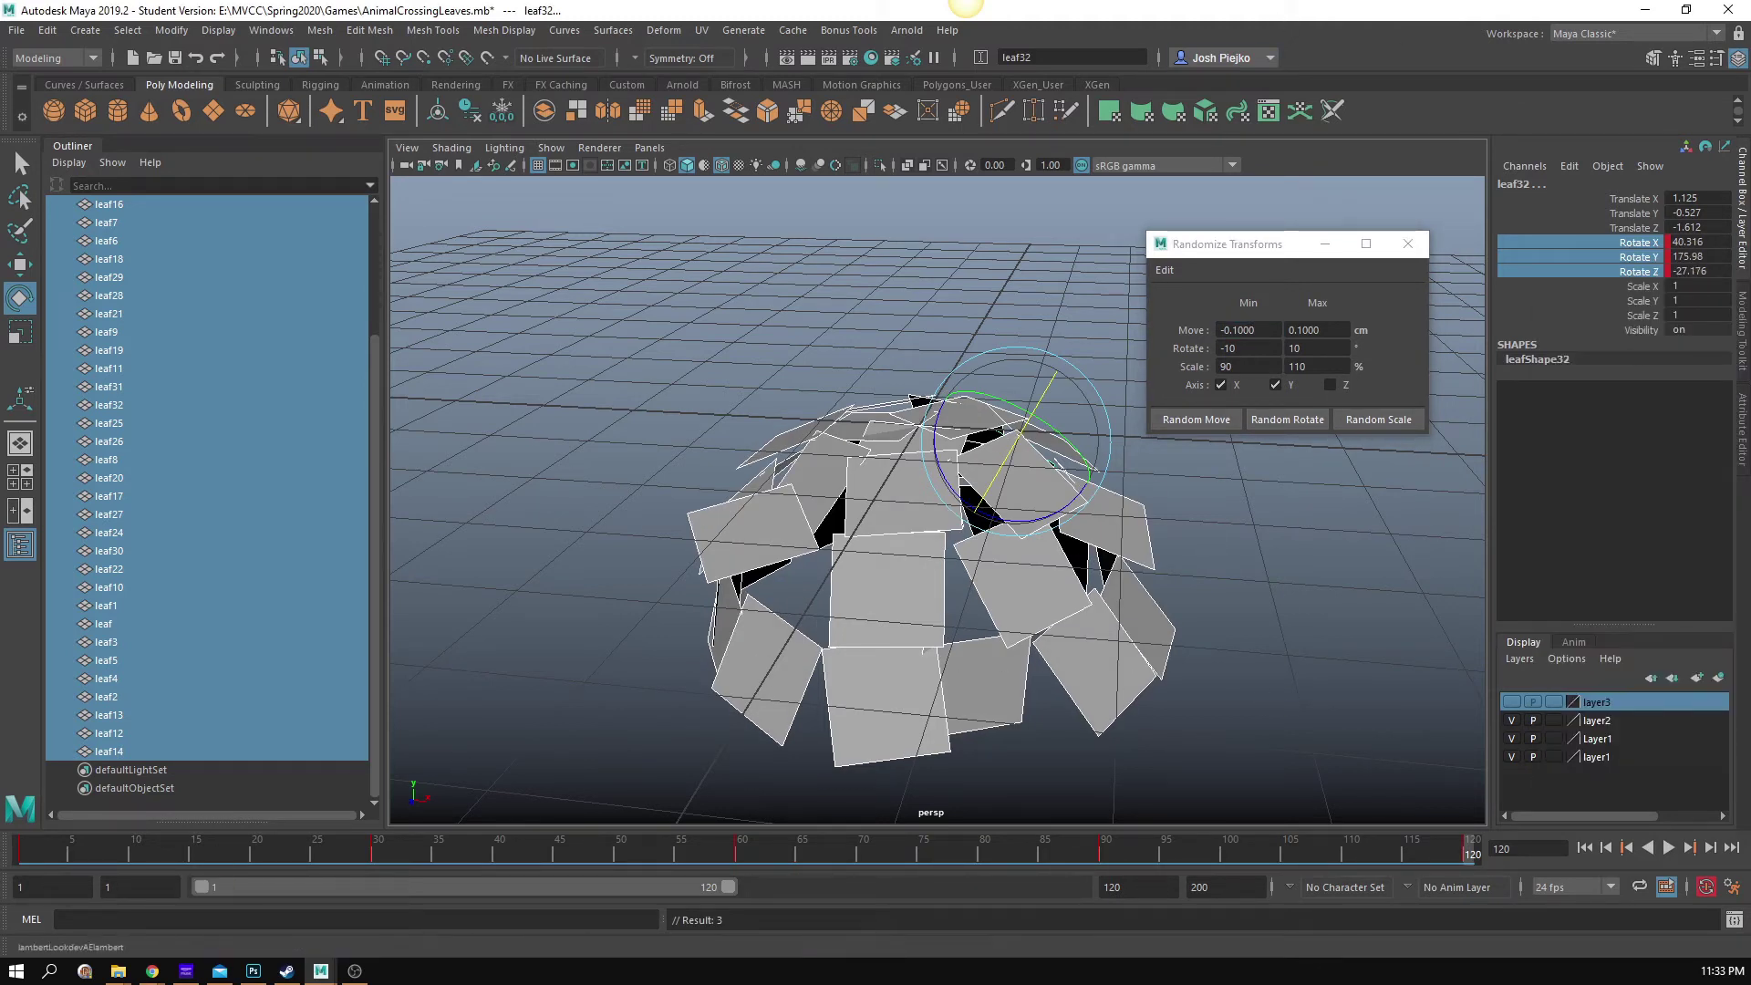
Step: Copy the leaves' keys from frame 1 and paste them at frame 120 so the animation loops
click(20, 850)
right_click(22, 852)
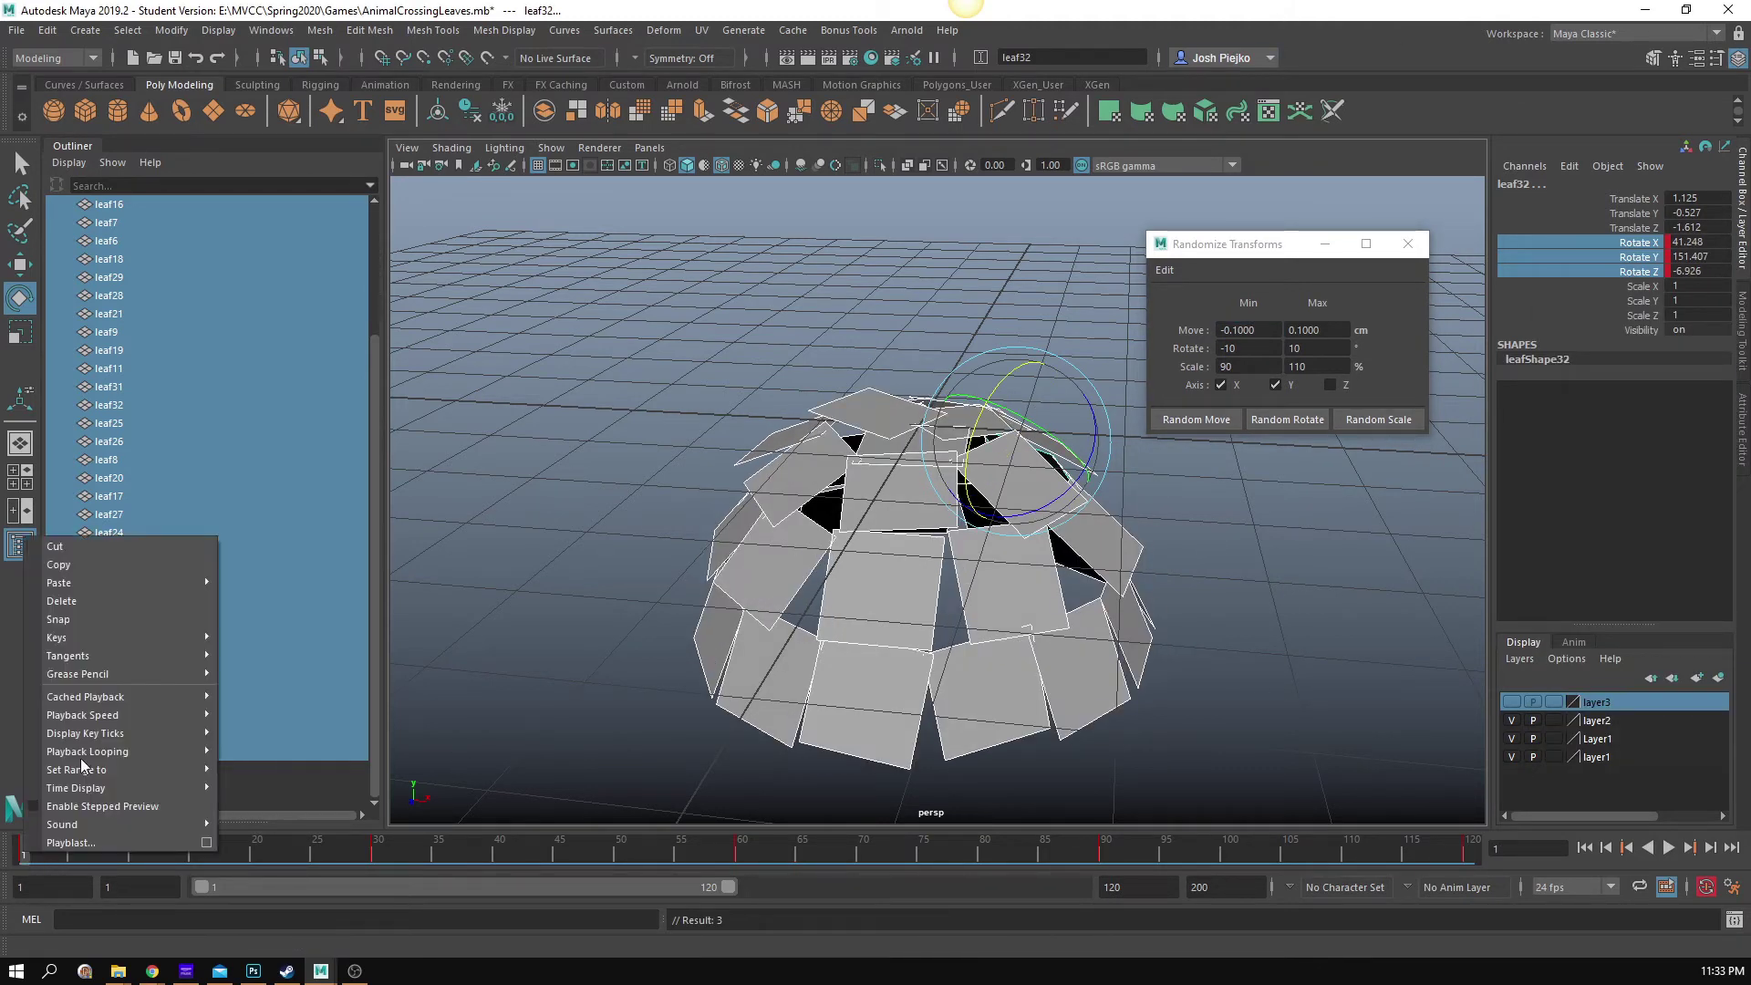
click(128, 565)
click(1468, 853)
right_click(1469, 853)
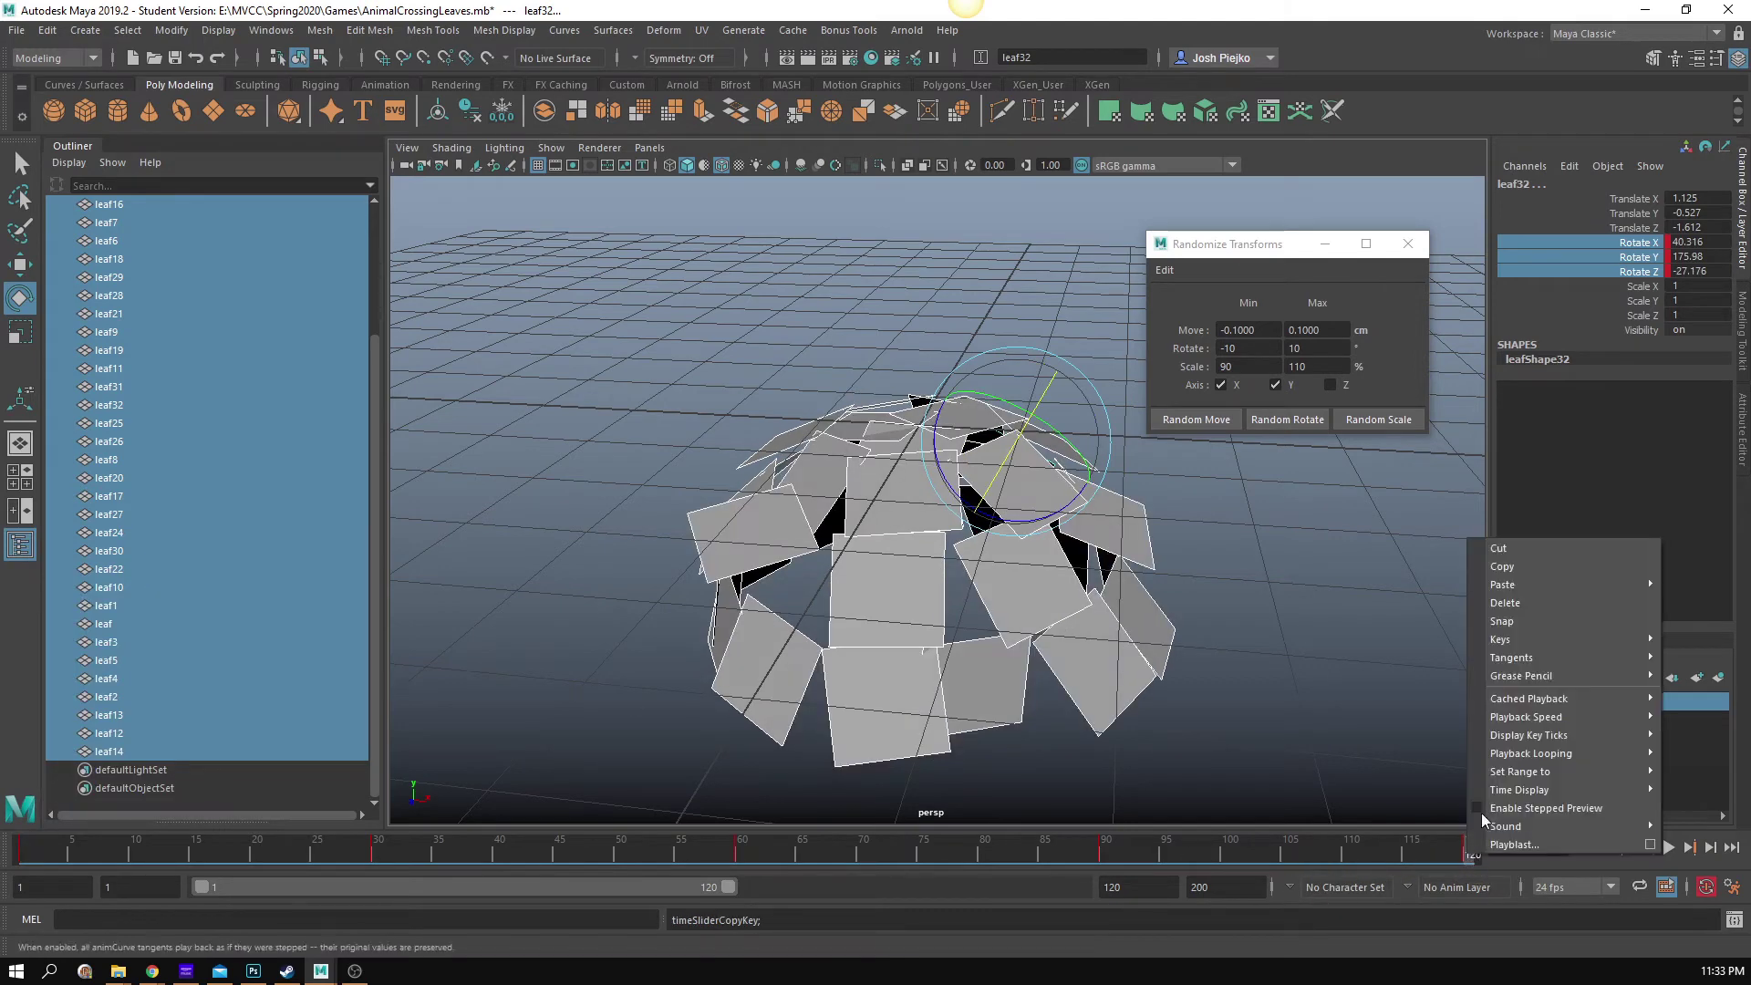
click(1438, 607)
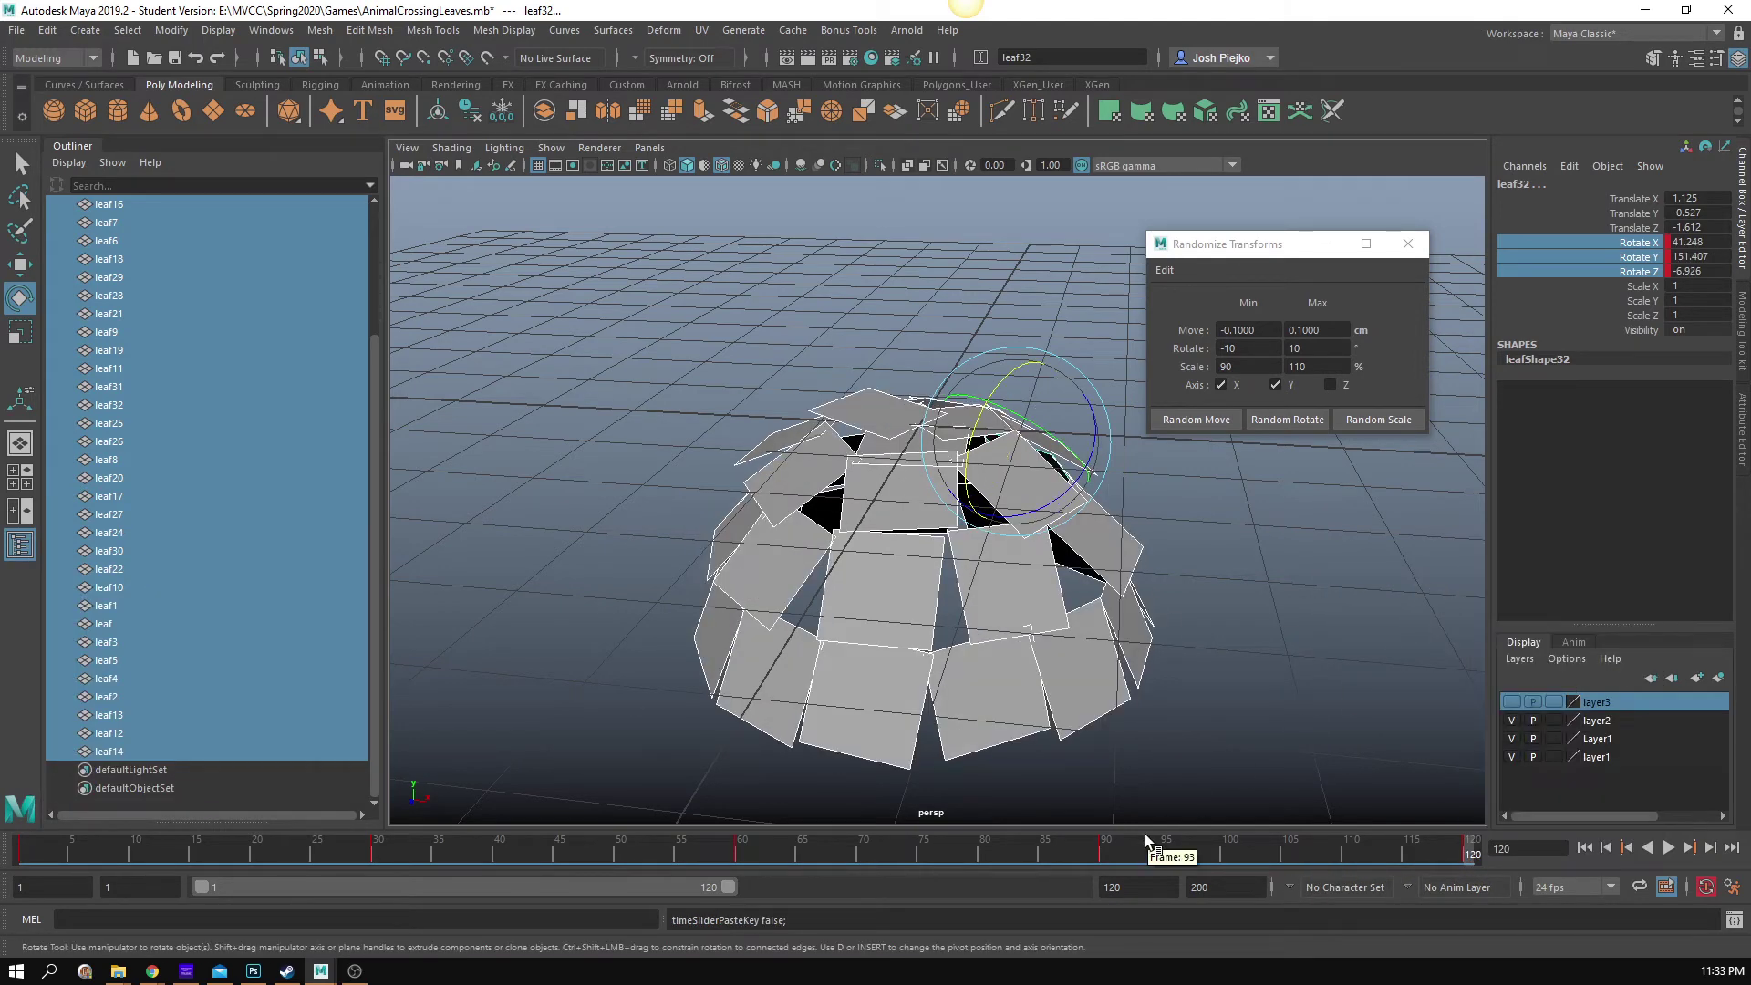
Step: Scrub through and play back the leaf animation from the start, and close the Randomize Transforms window
drag(1164, 844, 11, 899)
click(1675, 847)
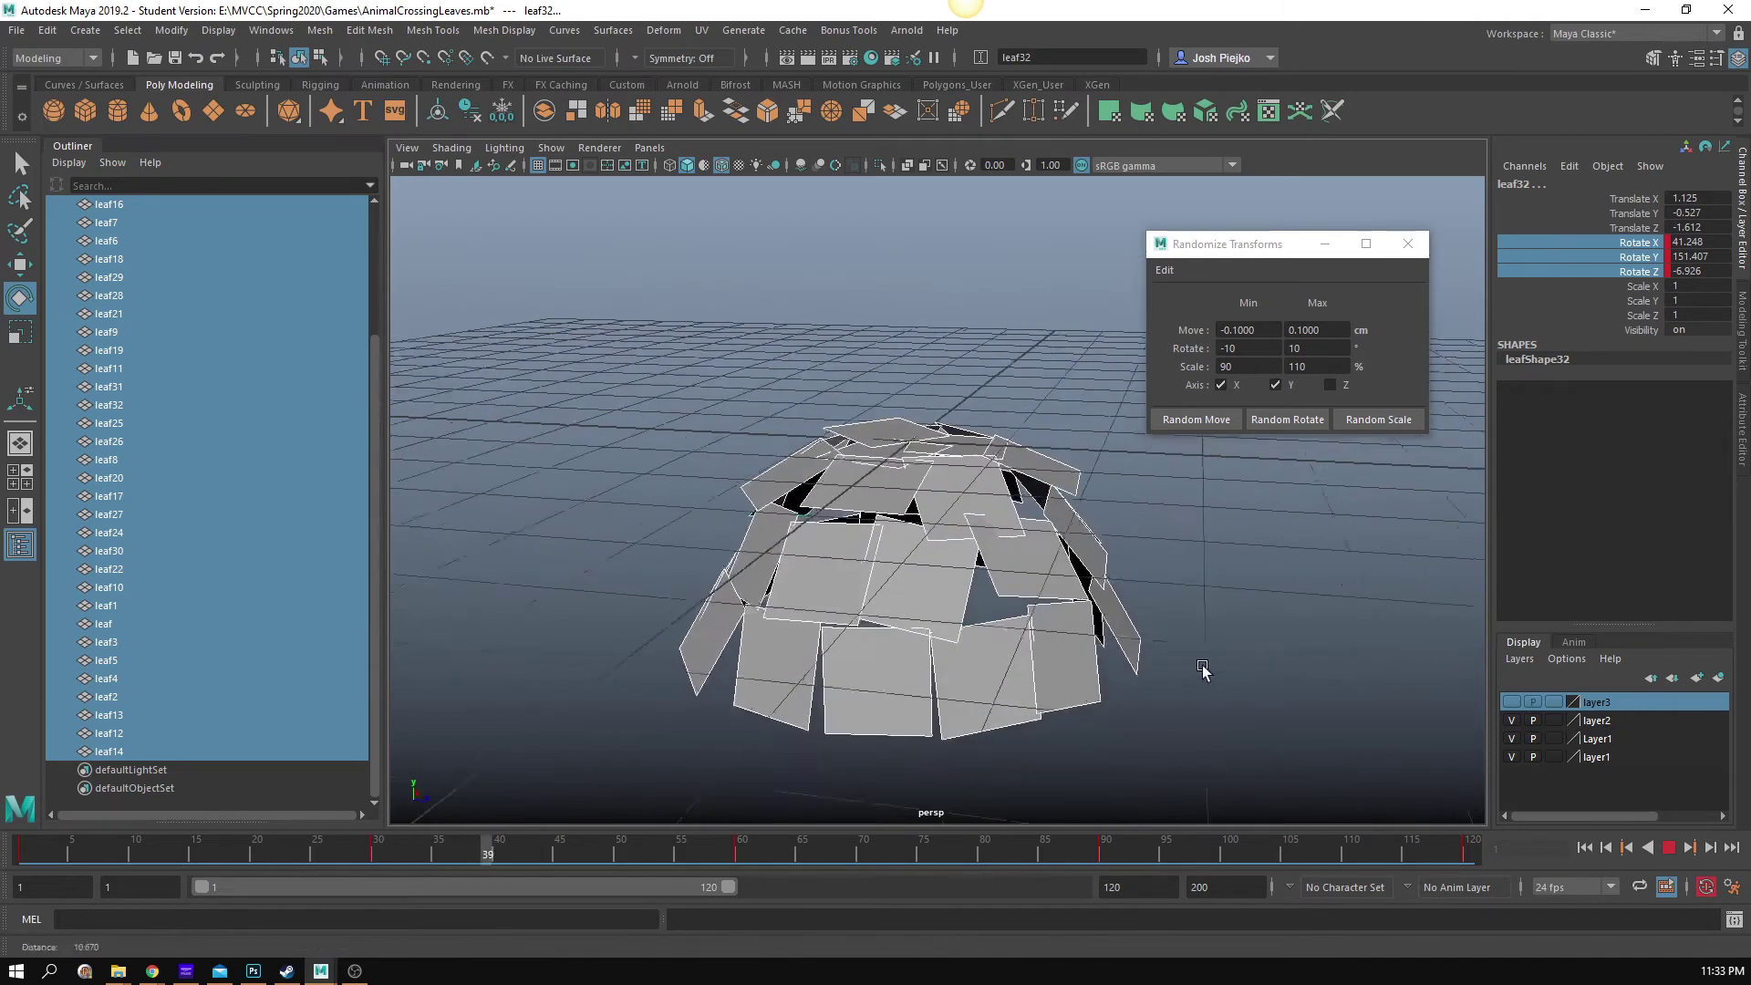
click(1409, 243)
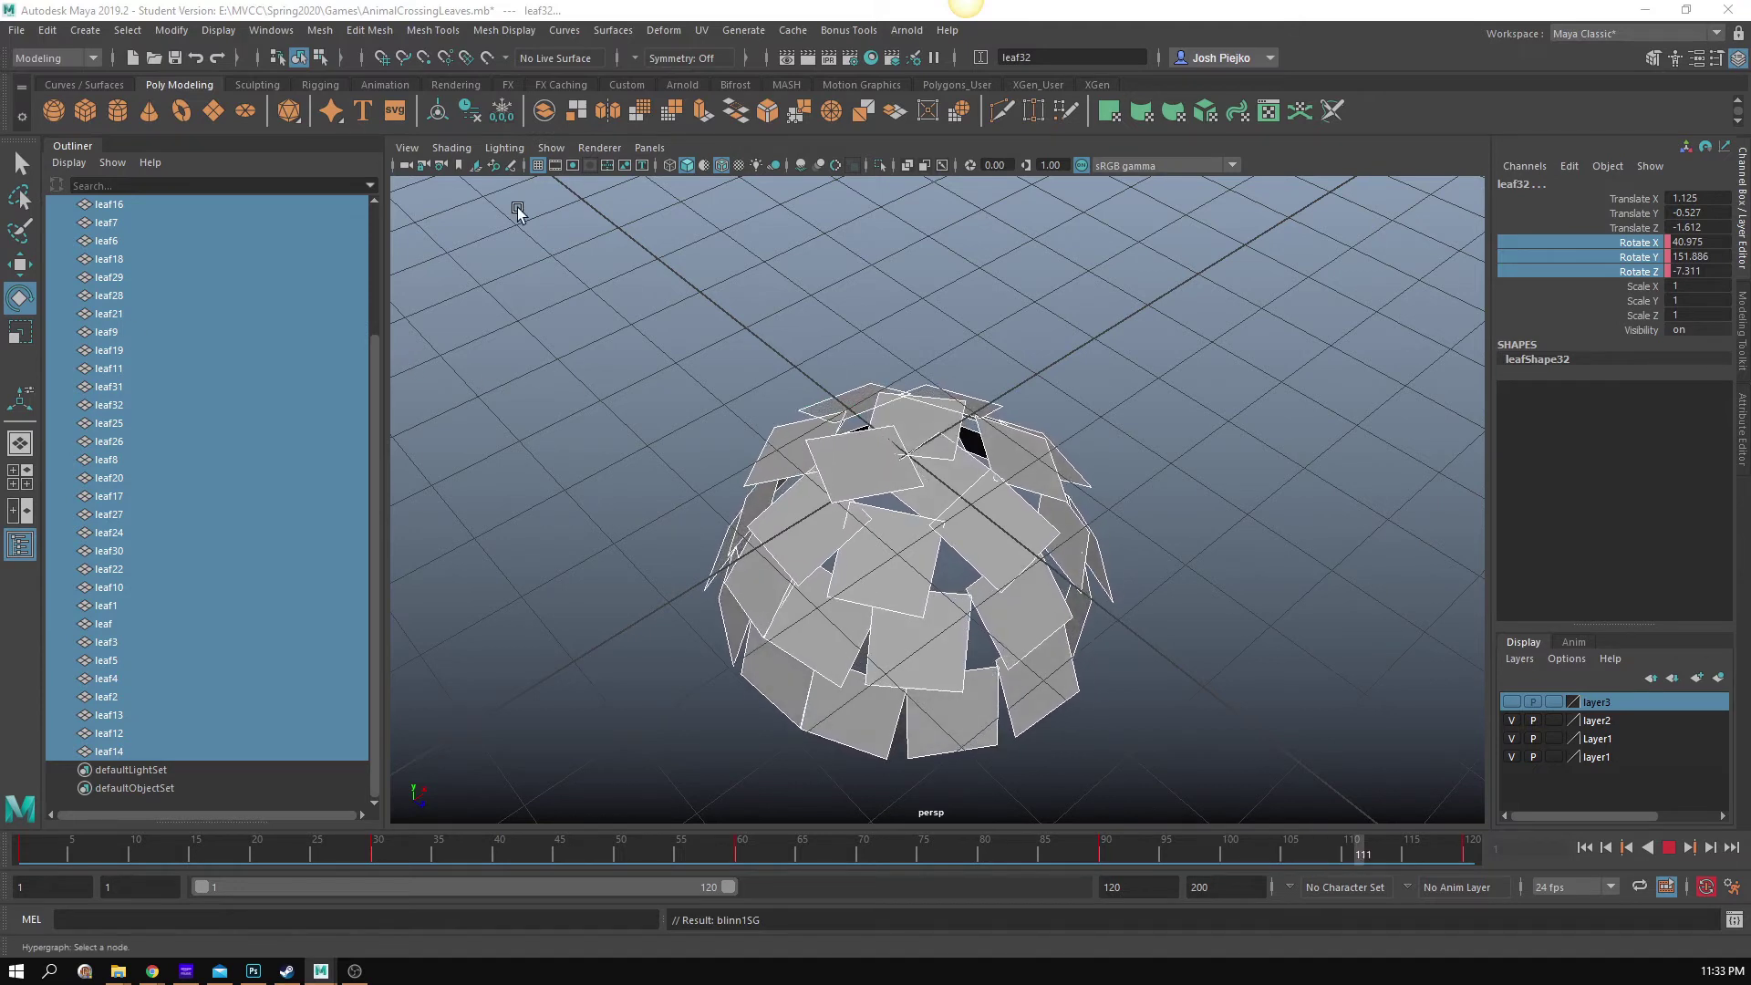
Step: Turn on hardware texturing in the viewport and stop the leaf animation playback, keeping all leaves selected
click(451, 148)
click(539, 409)
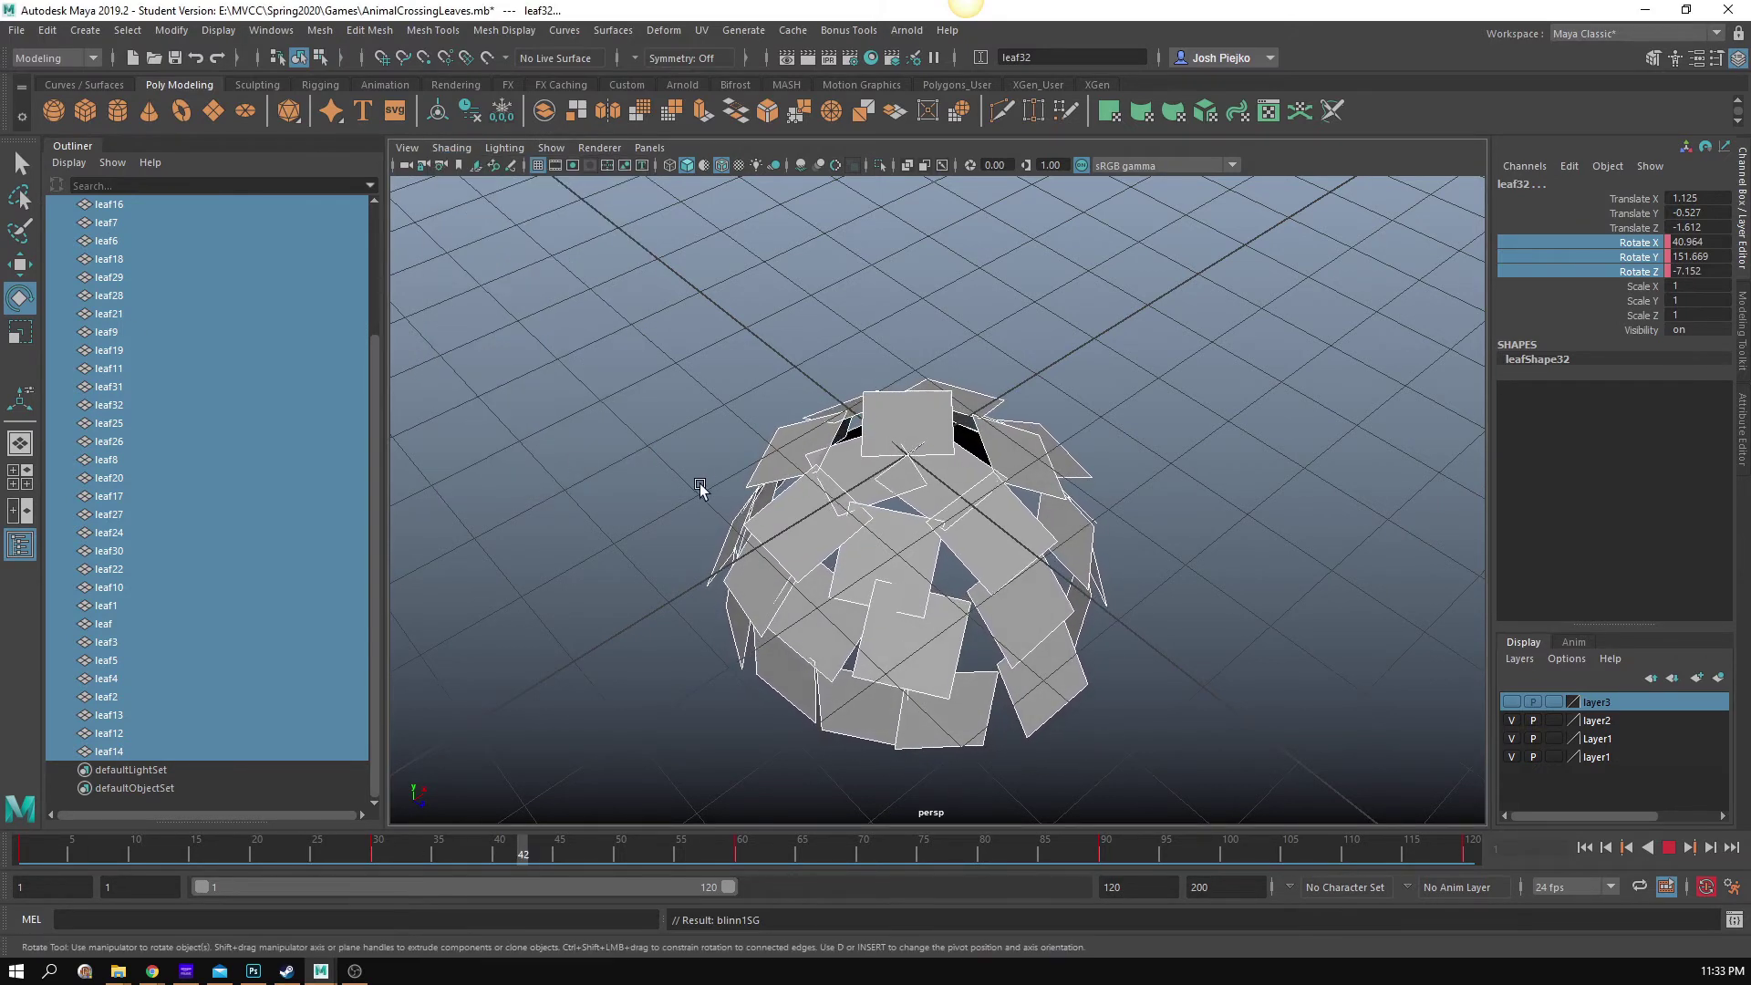
key(Escape)
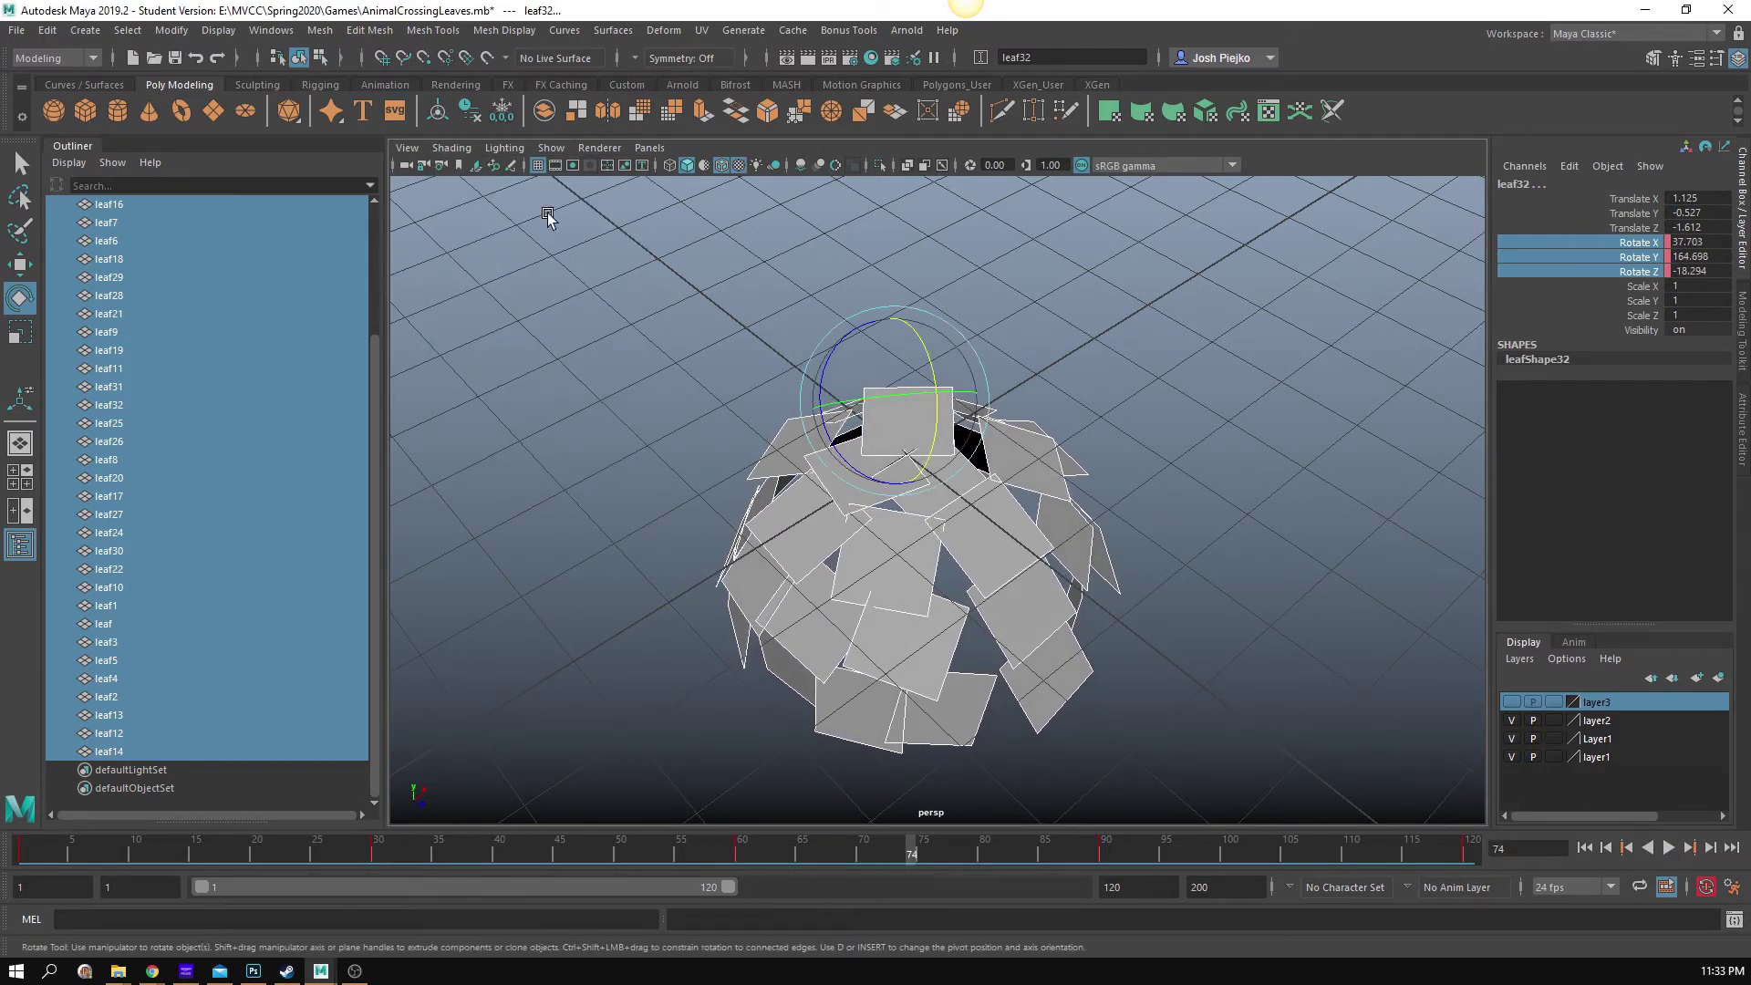
click(447, 151)
click(816, 210)
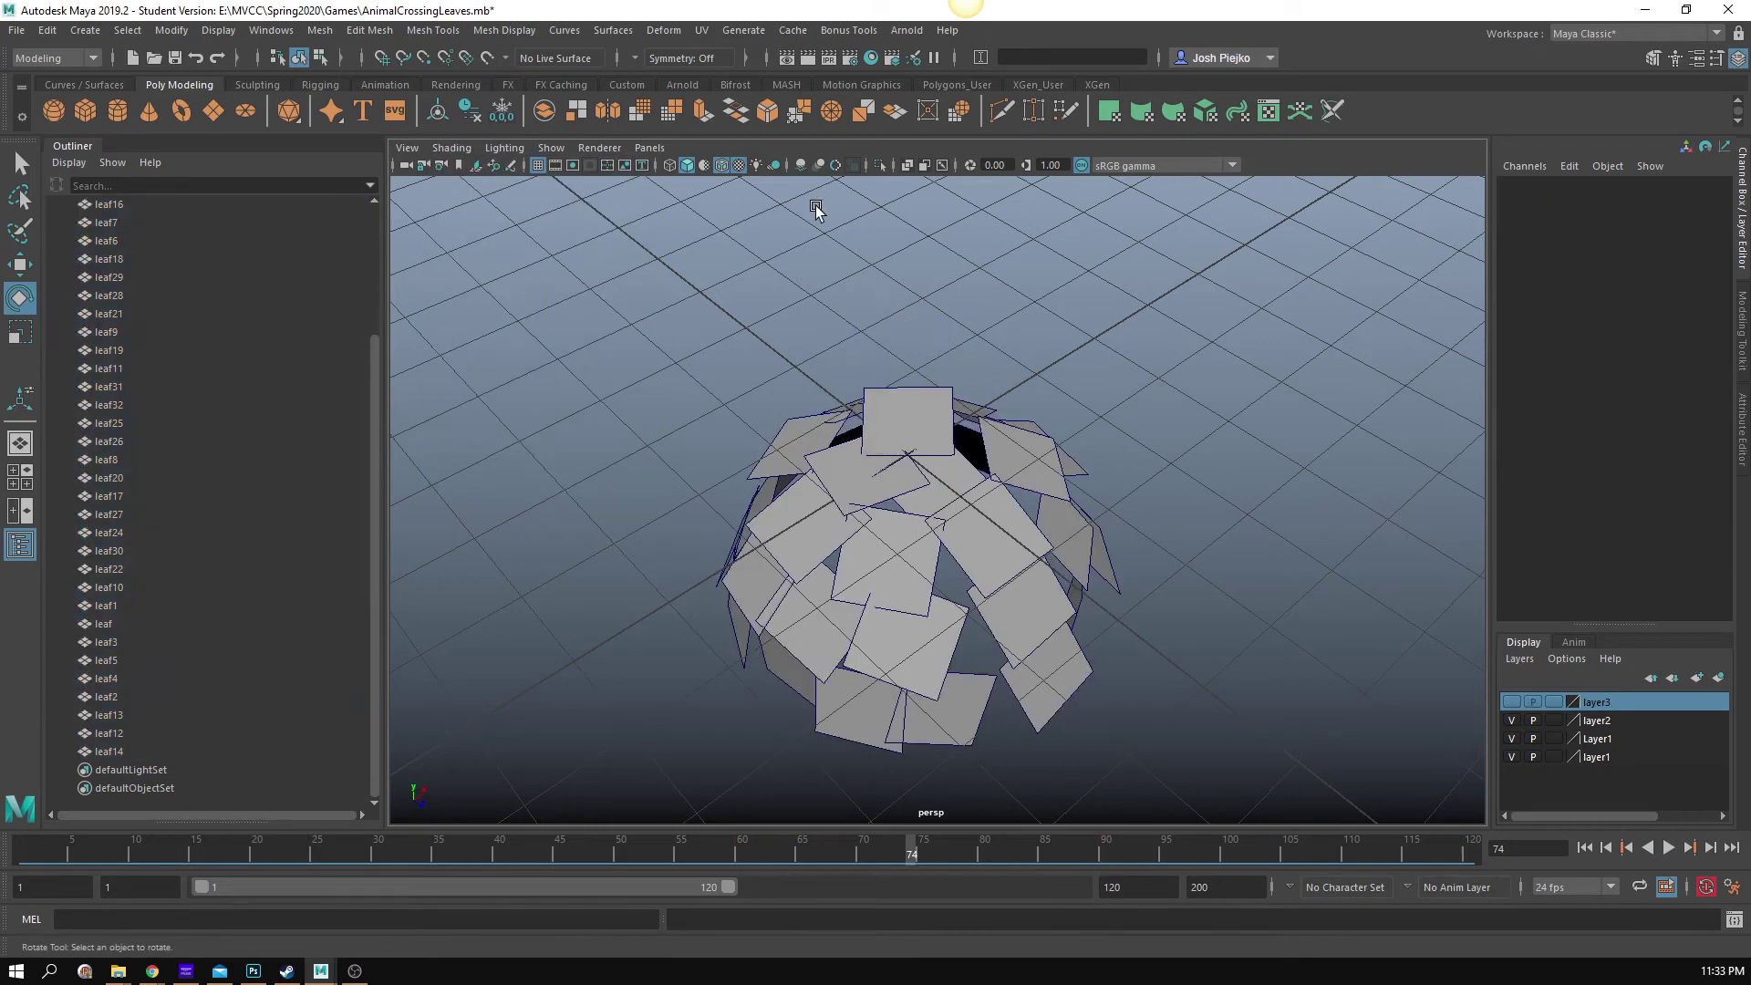
key(ctrl+z)
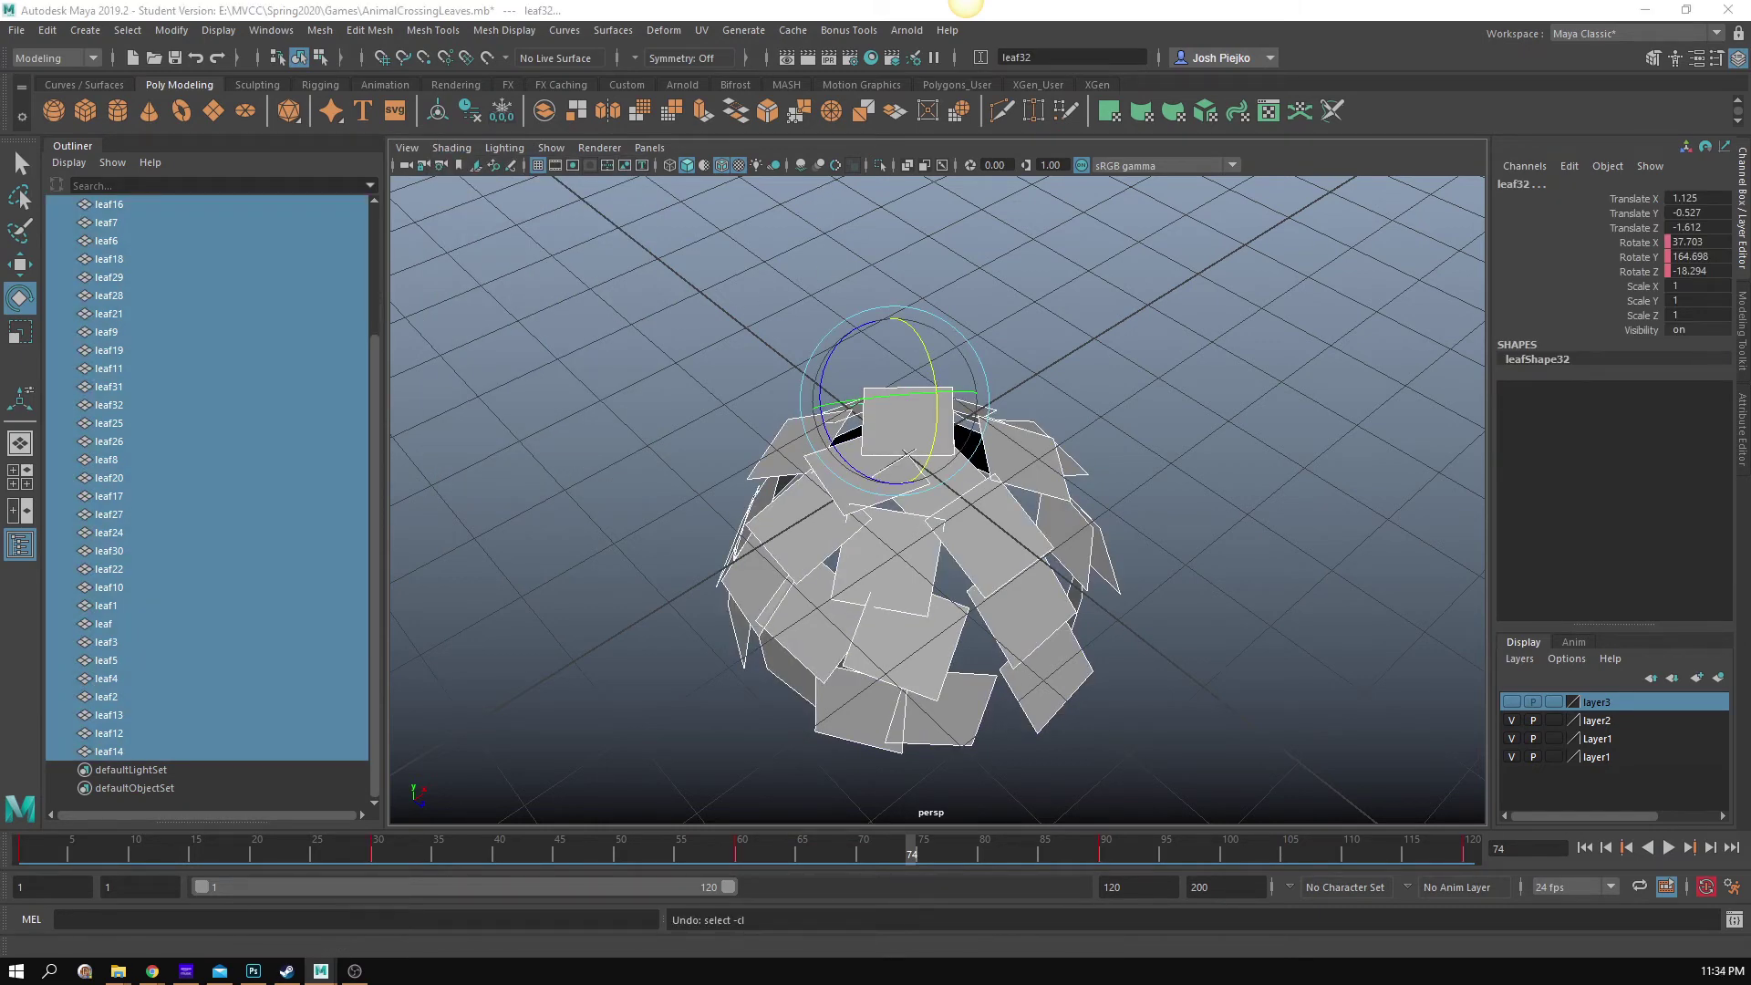
Step: Assign the blinn1 leaf material to all the selected leaves in Hypershade and close the window
drag(0, 137, 892, 259)
right_drag(508, 374, 507, 331)
drag(1080, 250, 336, 439)
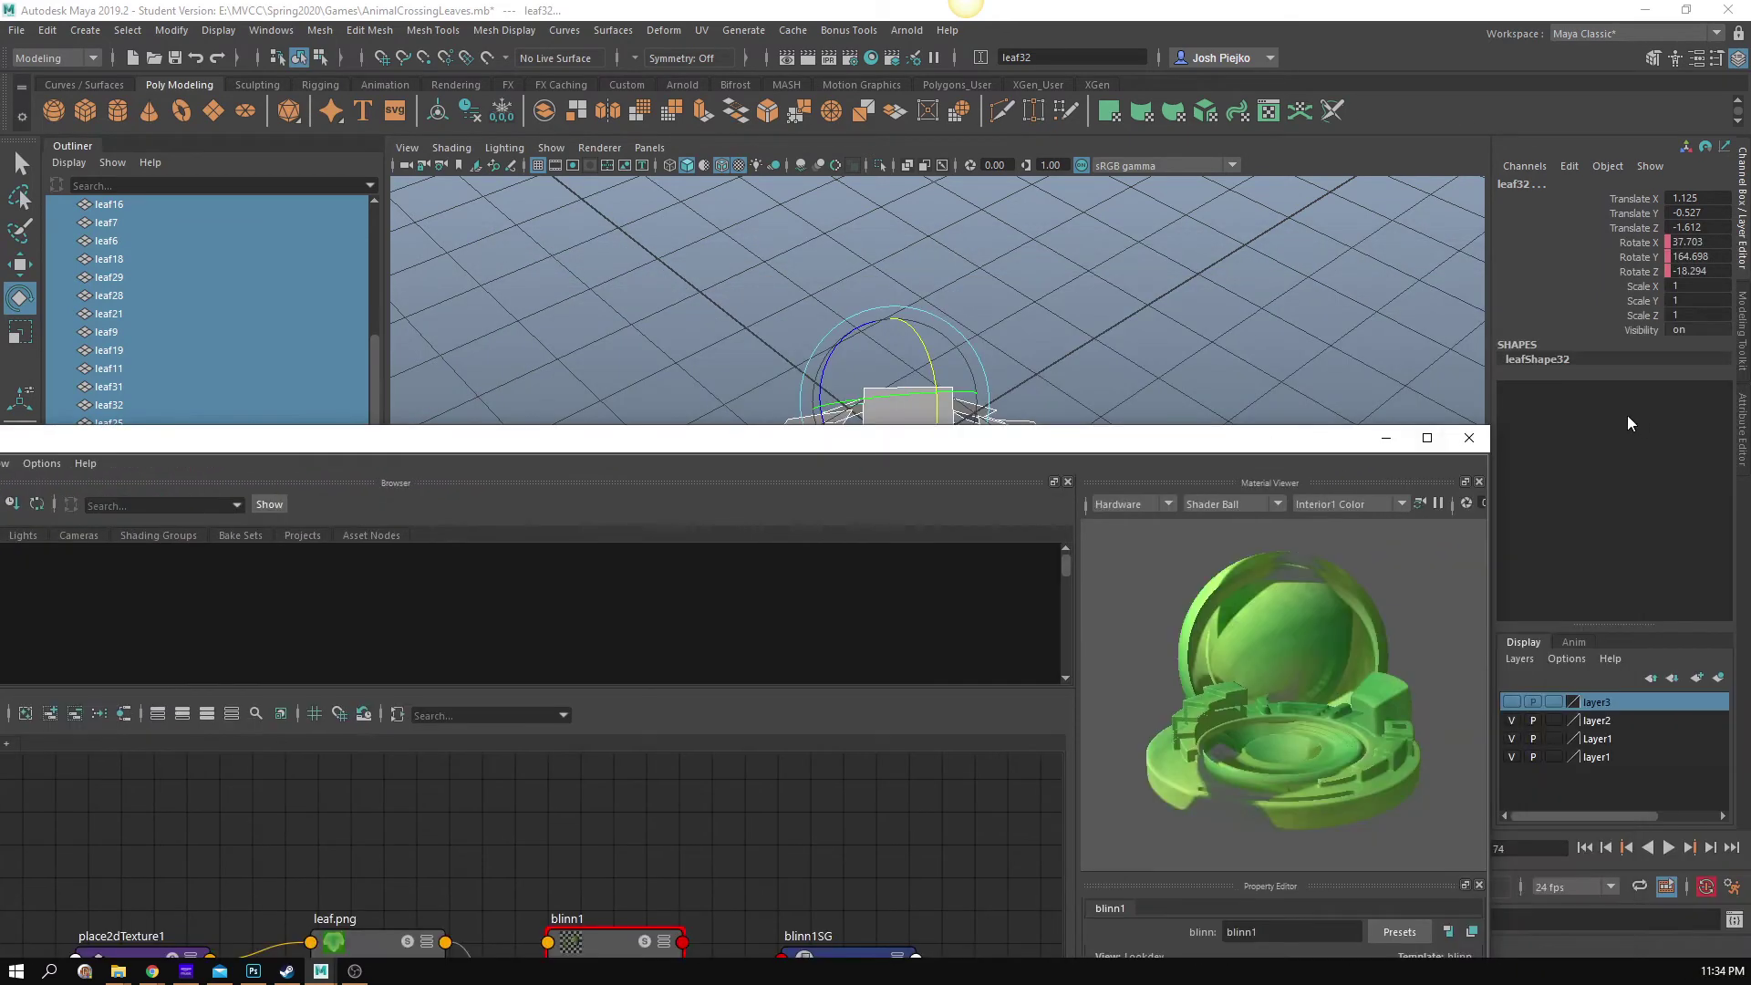
click(1469, 439)
key(w)
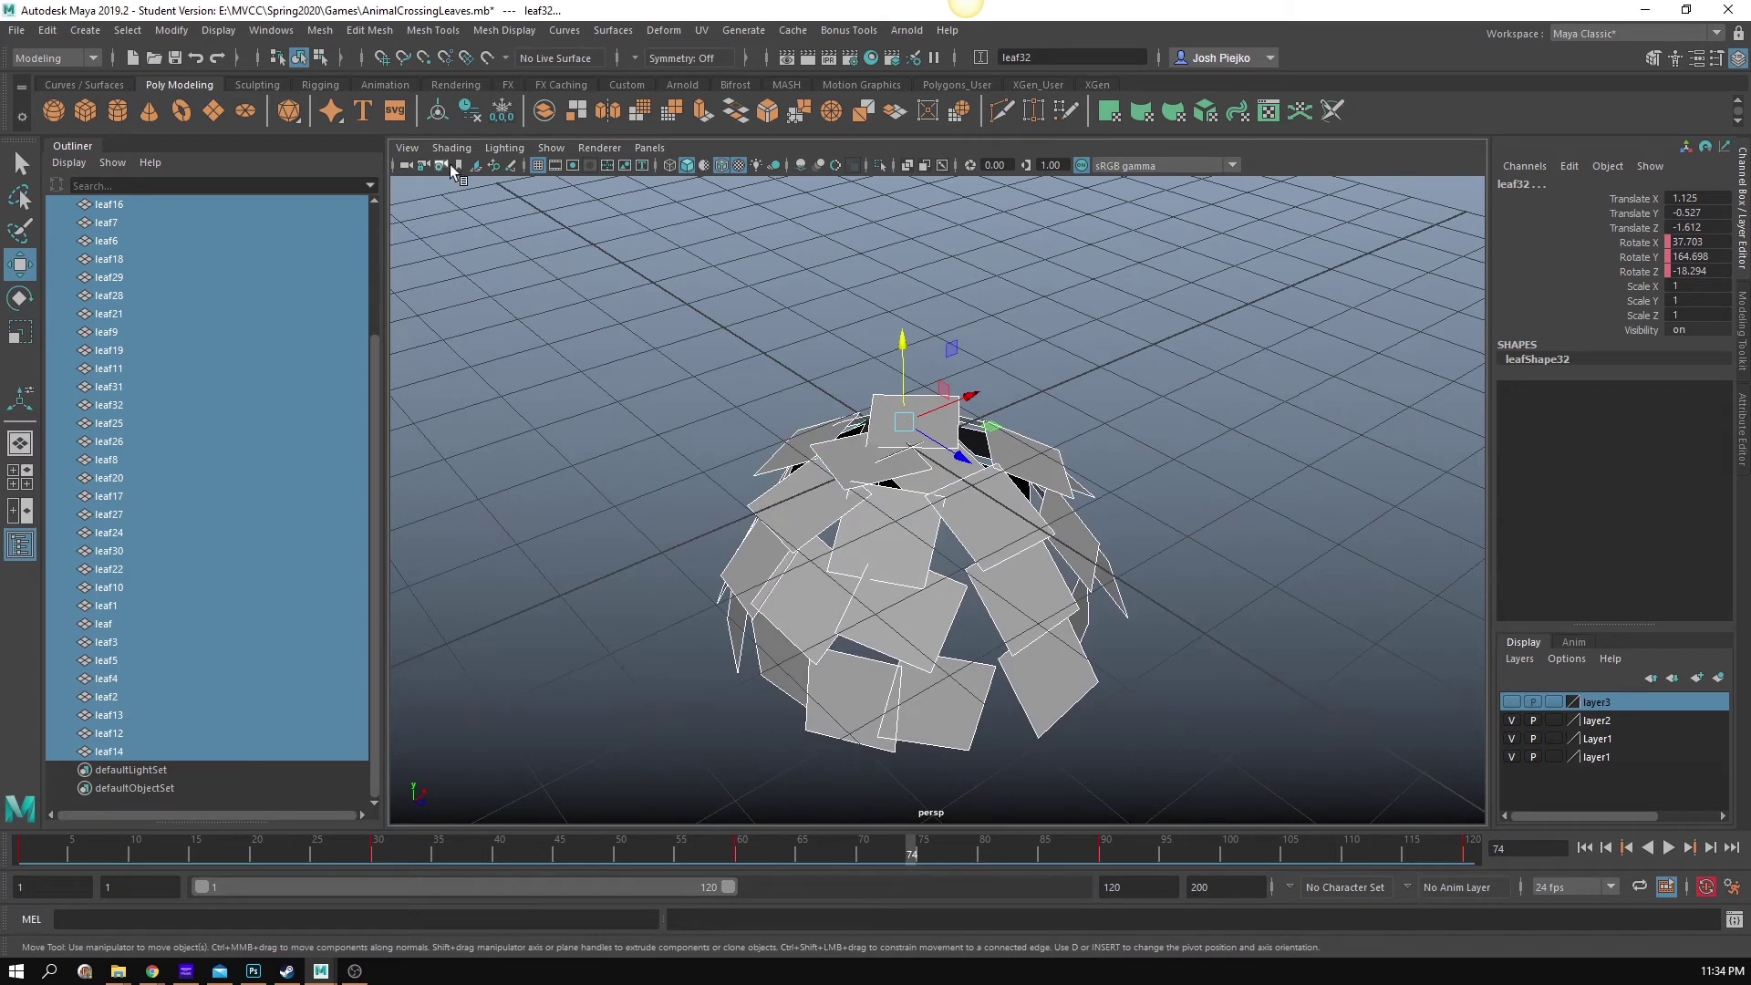
Step: Turn the viewport's hardware texturing off and on again to refresh the leaves' display
click(460, 152)
click(527, 434)
click(458, 146)
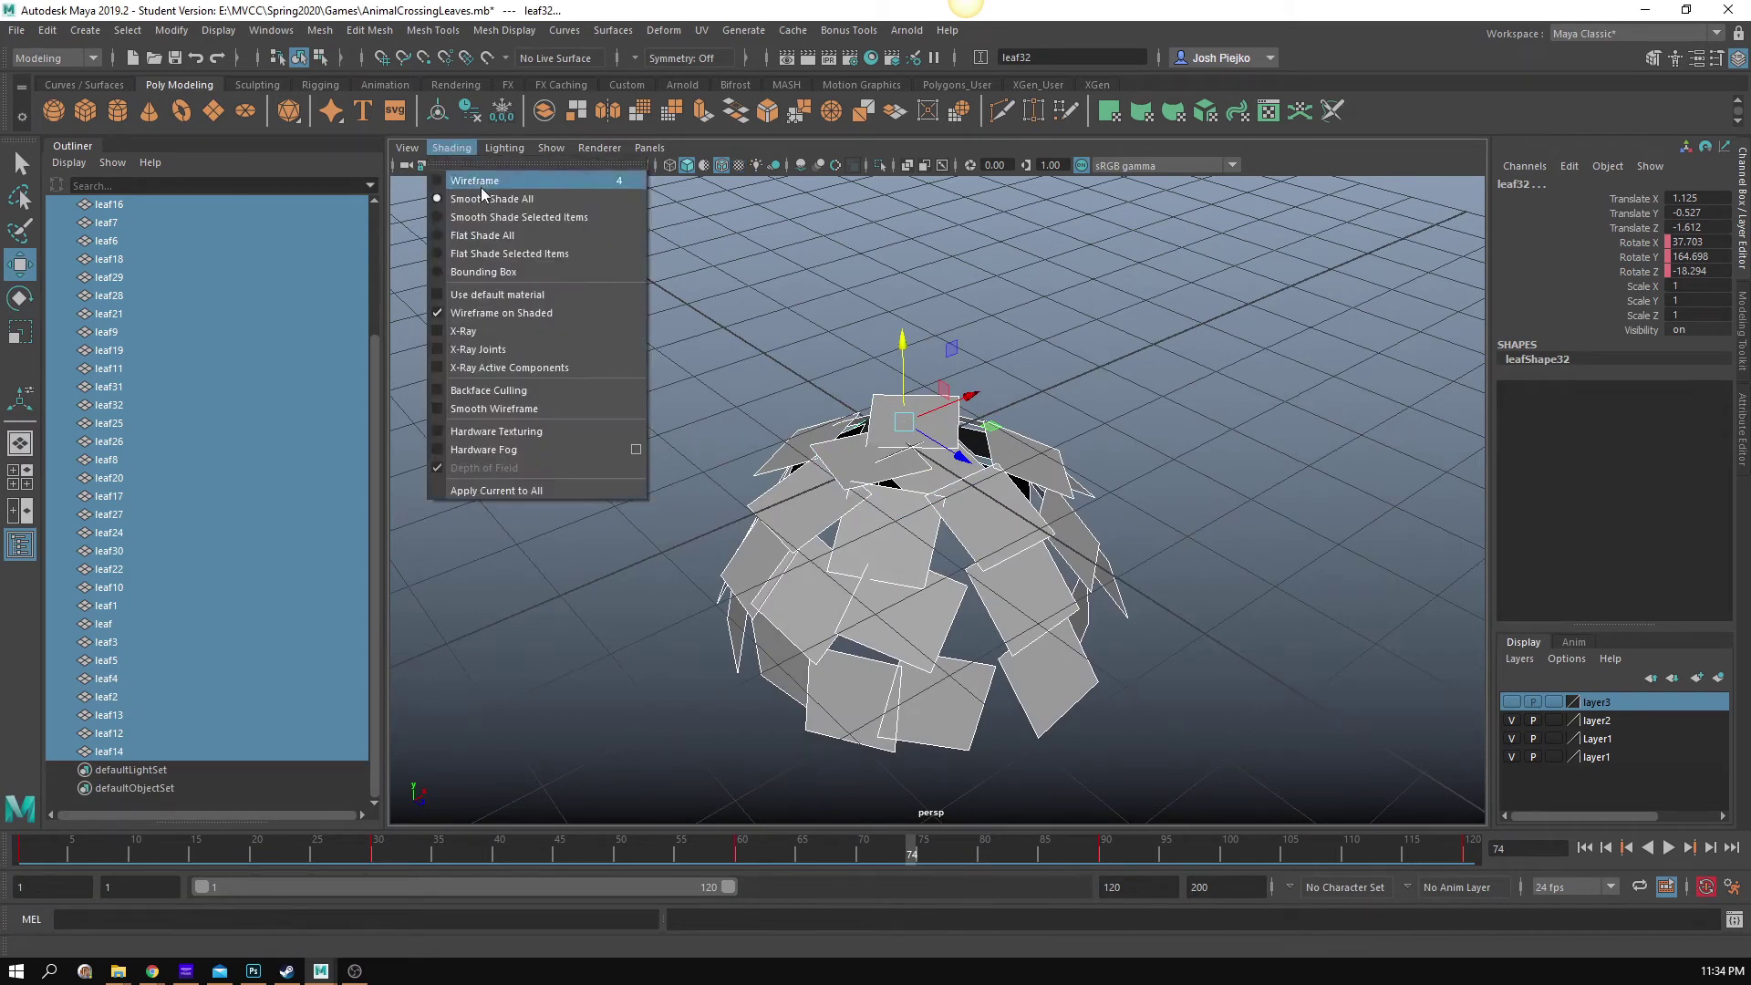
click(493, 435)
Step: Select the single leaf leaf7, assign the blinn1 material to it in Hypershade, and close the window
mouse_move(958, 410)
alt+mouse_down()
mouse_move(1165, 539)
mouse_move(977, 545)
alt+mouse_up()
click(1164, 539)
click(1107, 547)
click(974, 545)
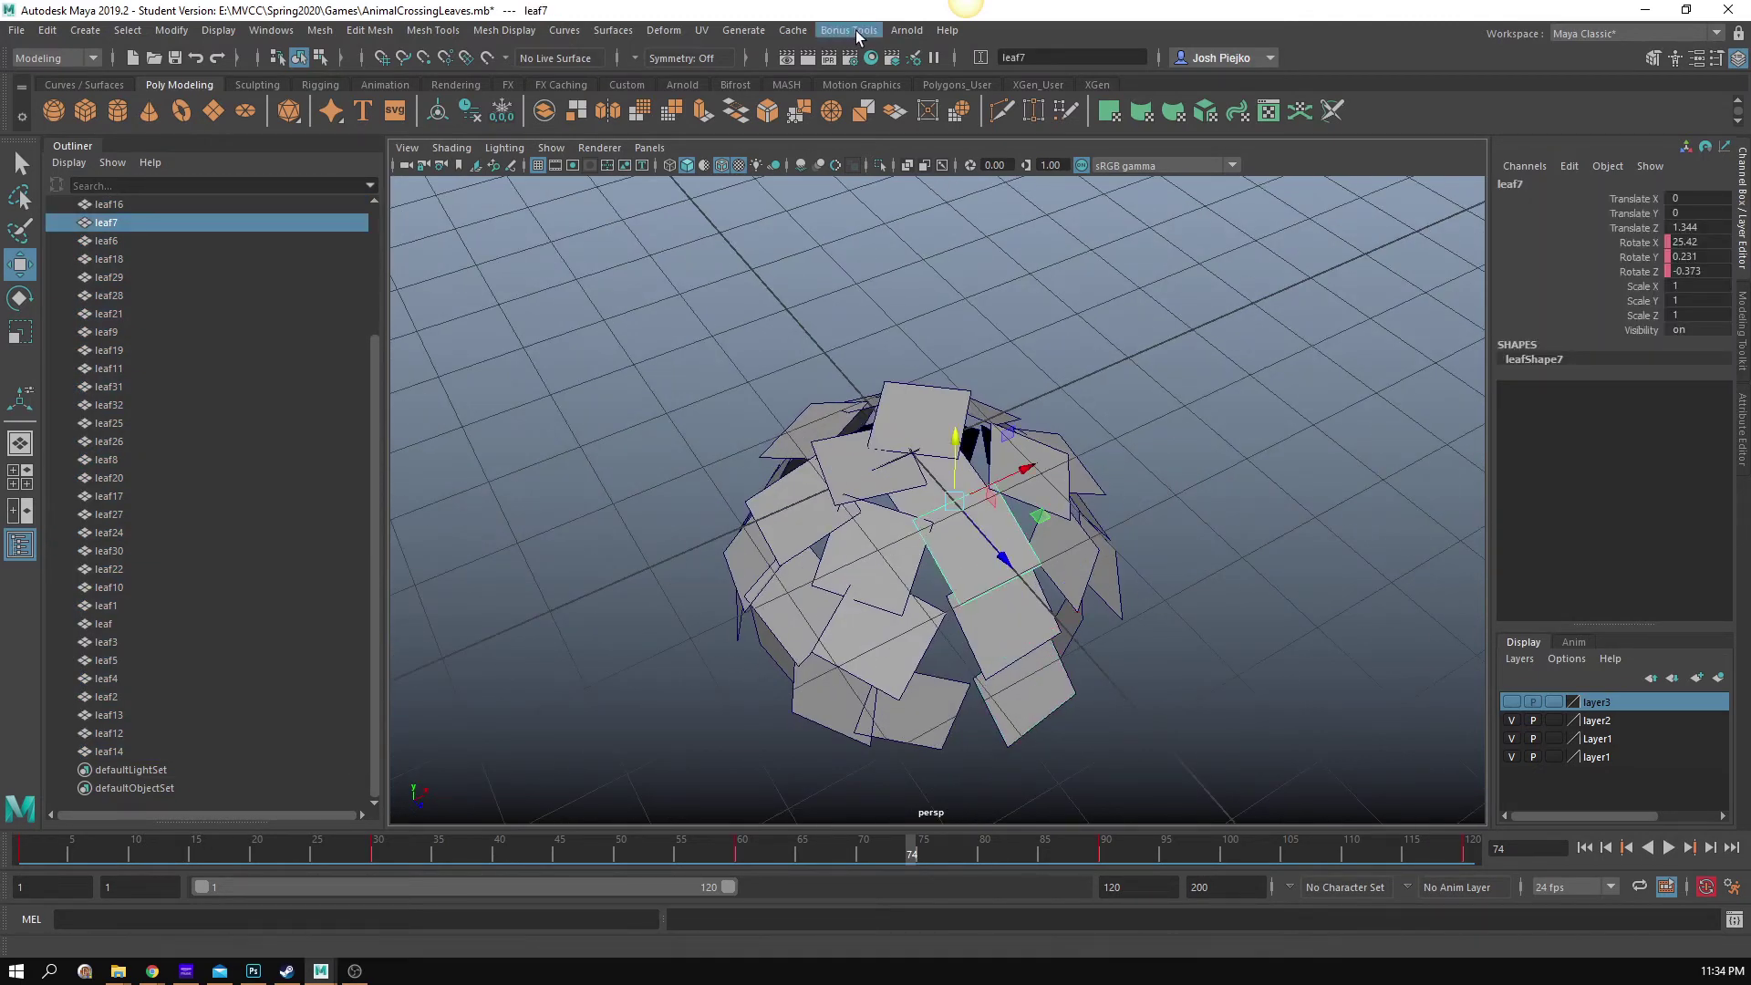
click(872, 60)
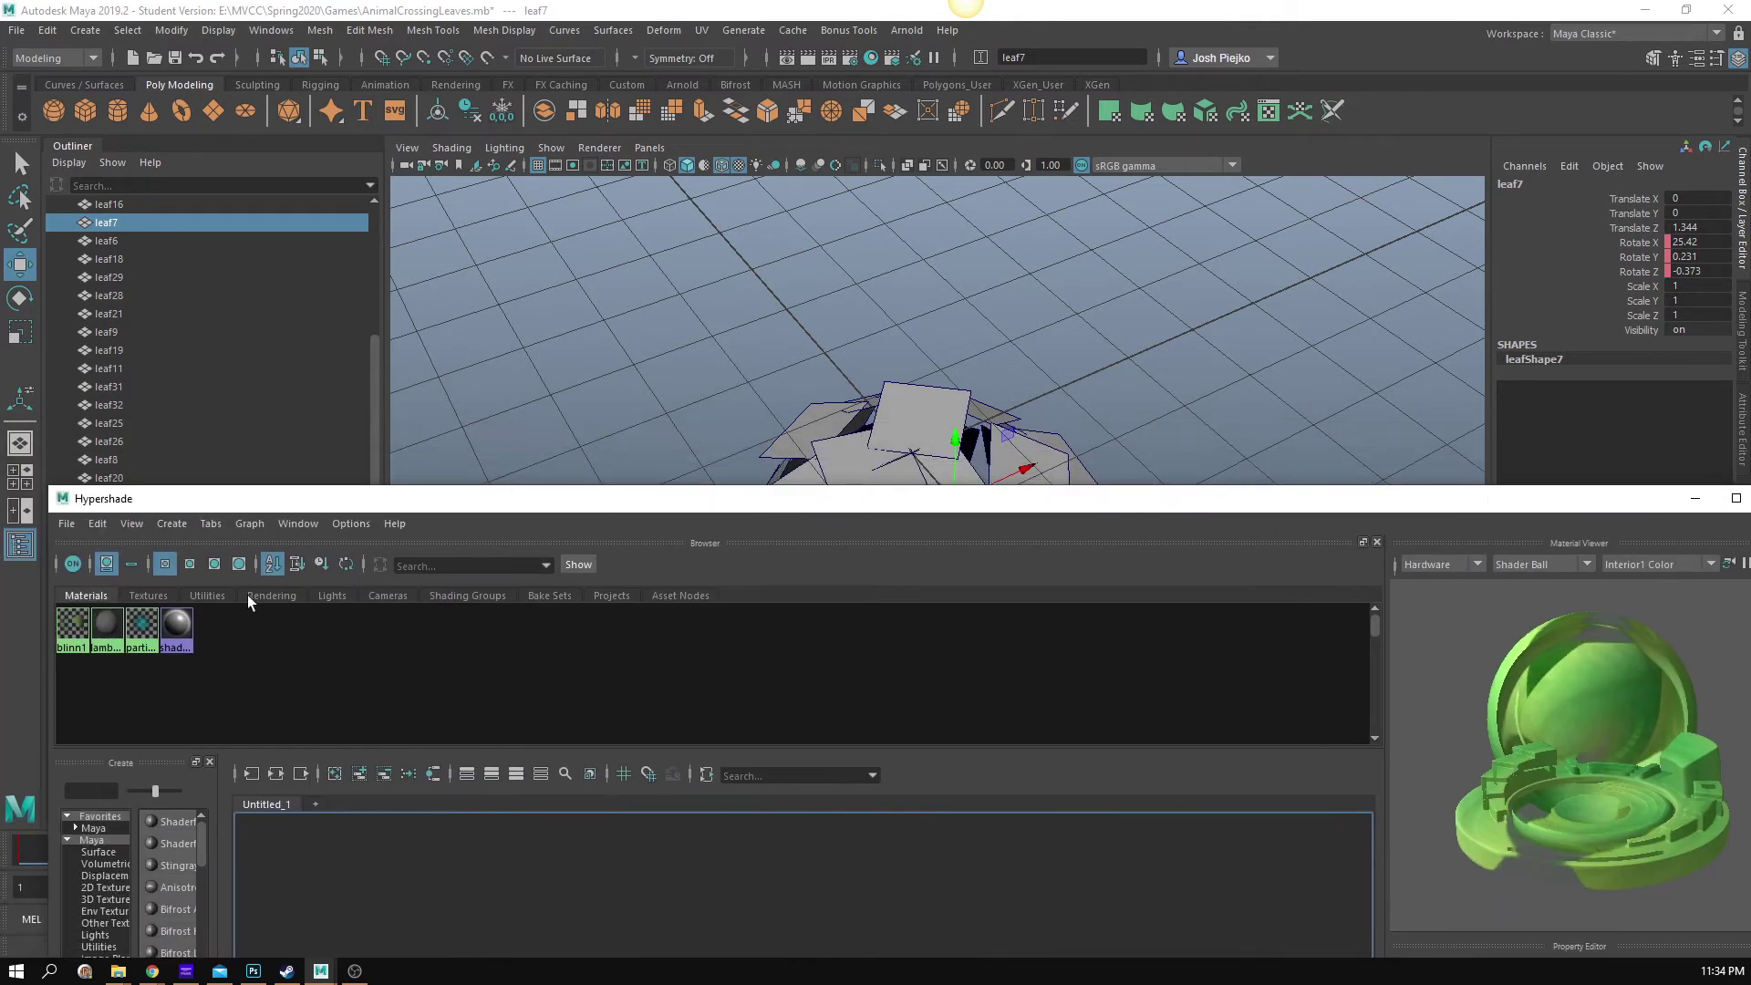
right_drag(73, 642, 103, 574)
click(649, 385)
alt+middle_drag(766, 430, 709, 281)
alt+drag(686, 449, 724, 463)
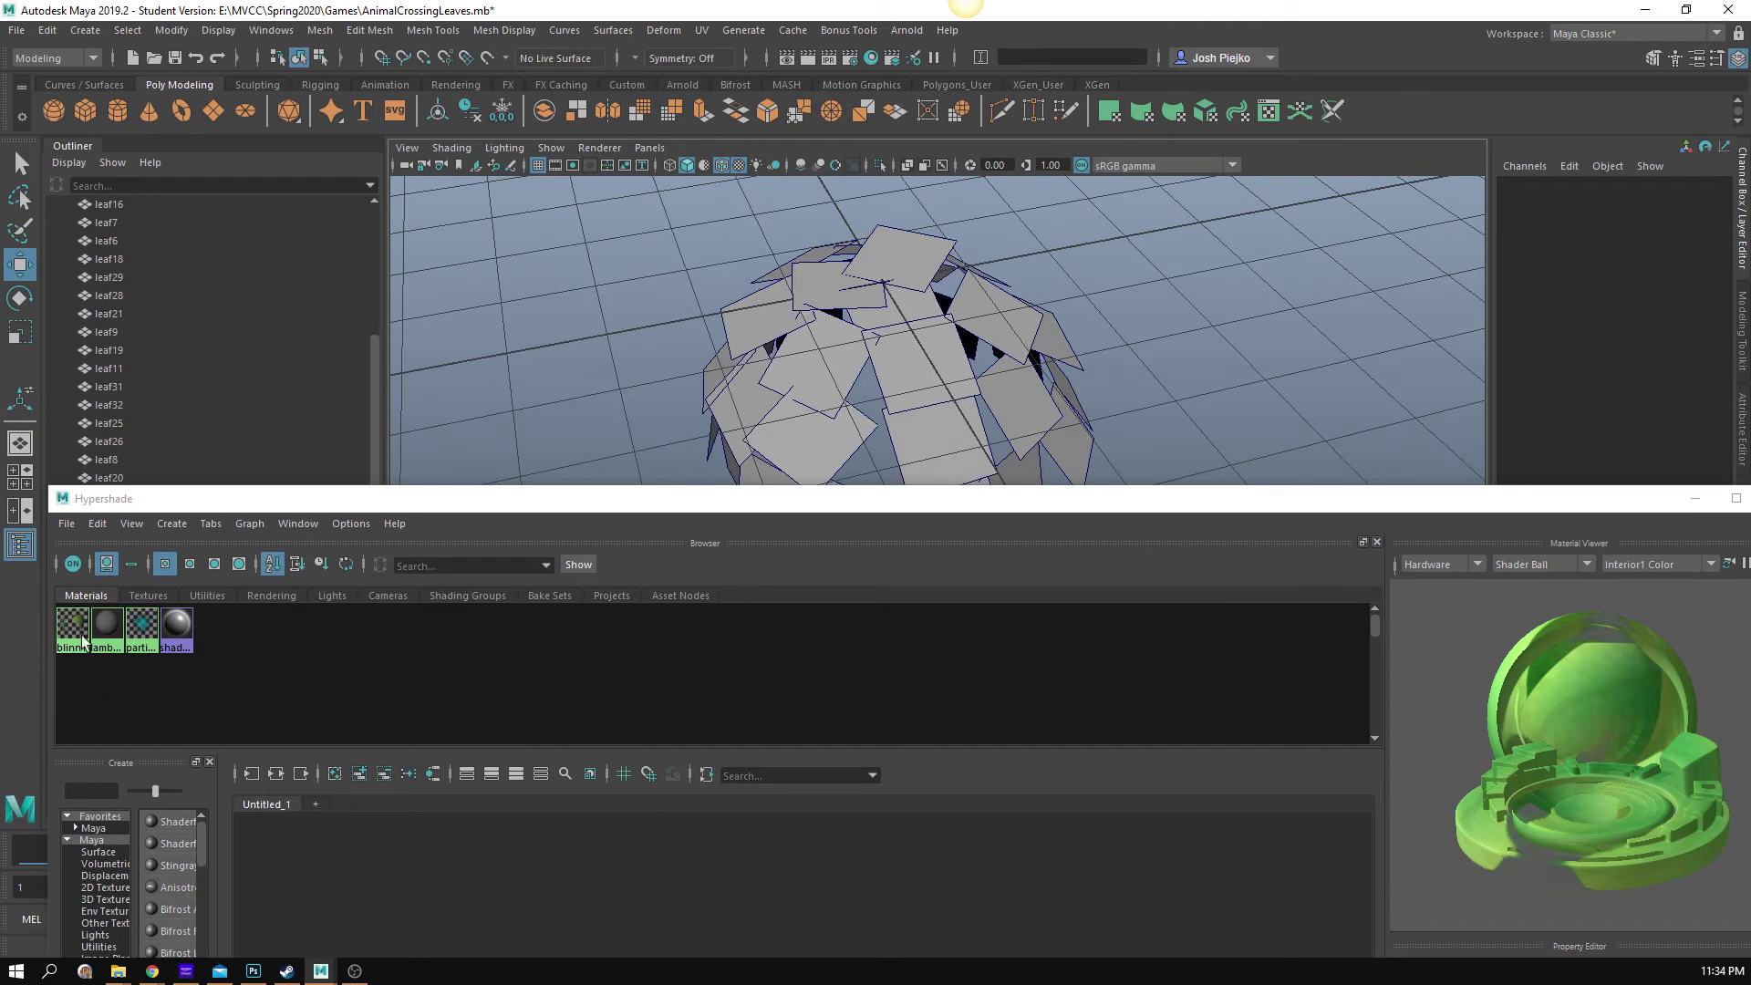
drag(1126, 501, 1122, 503)
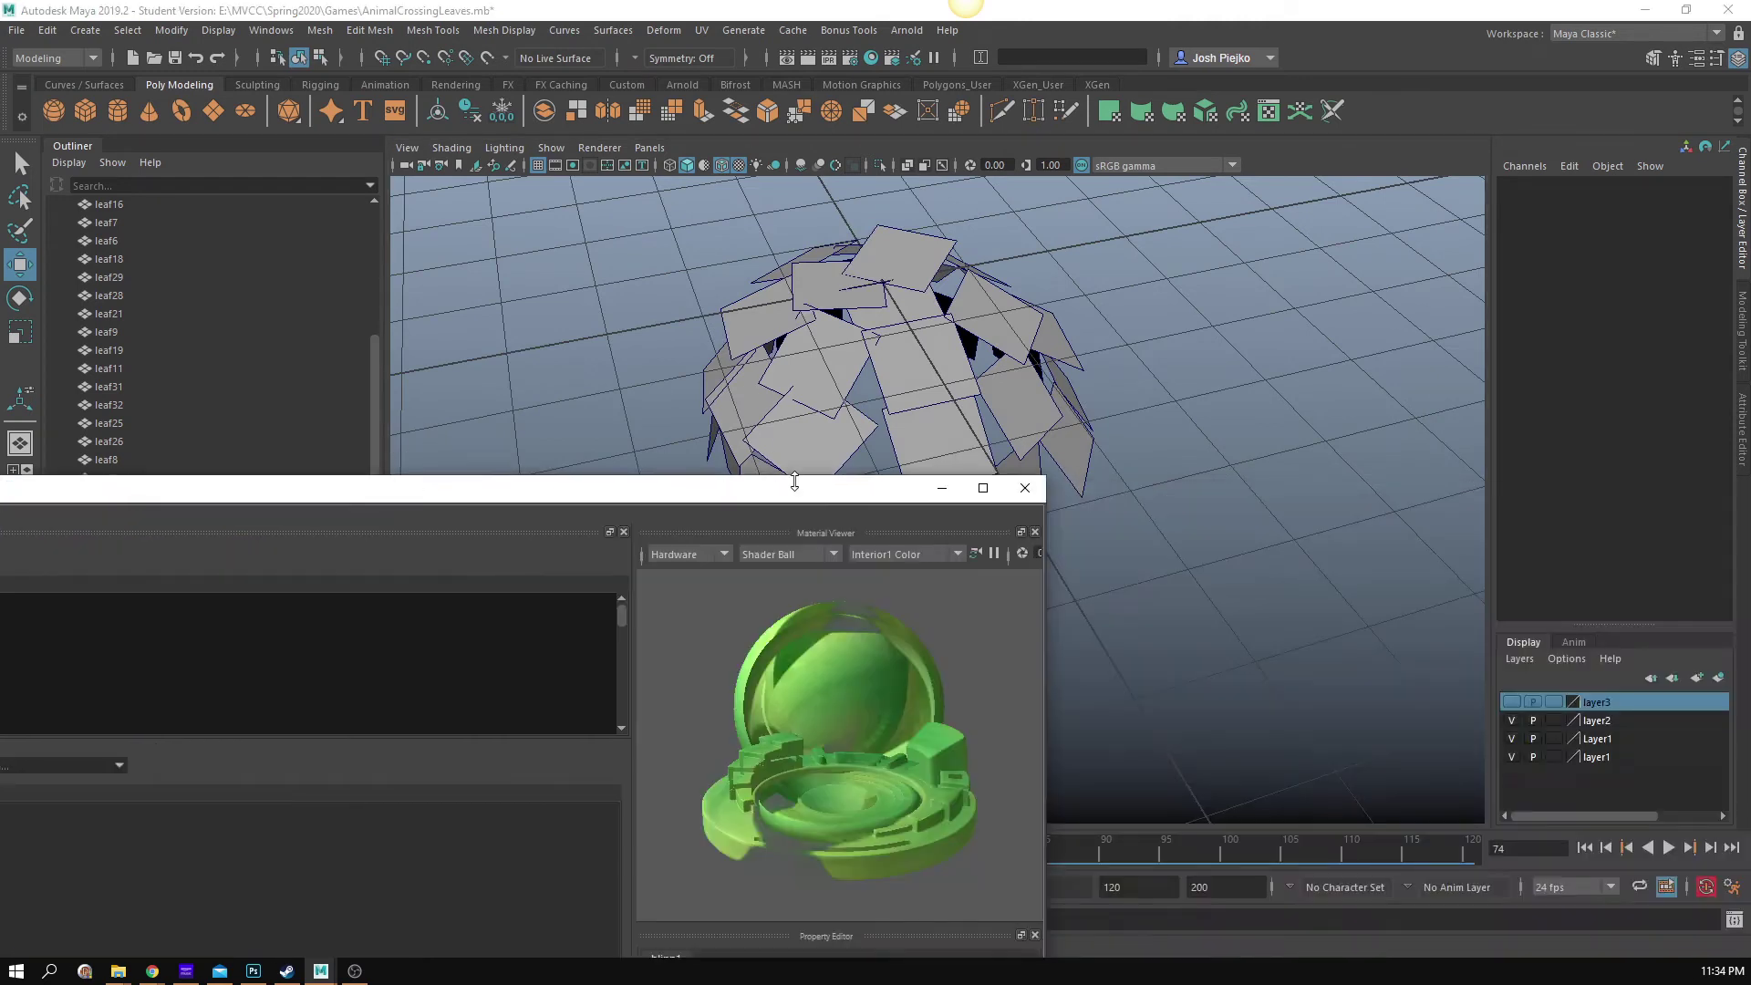
click(1024, 488)
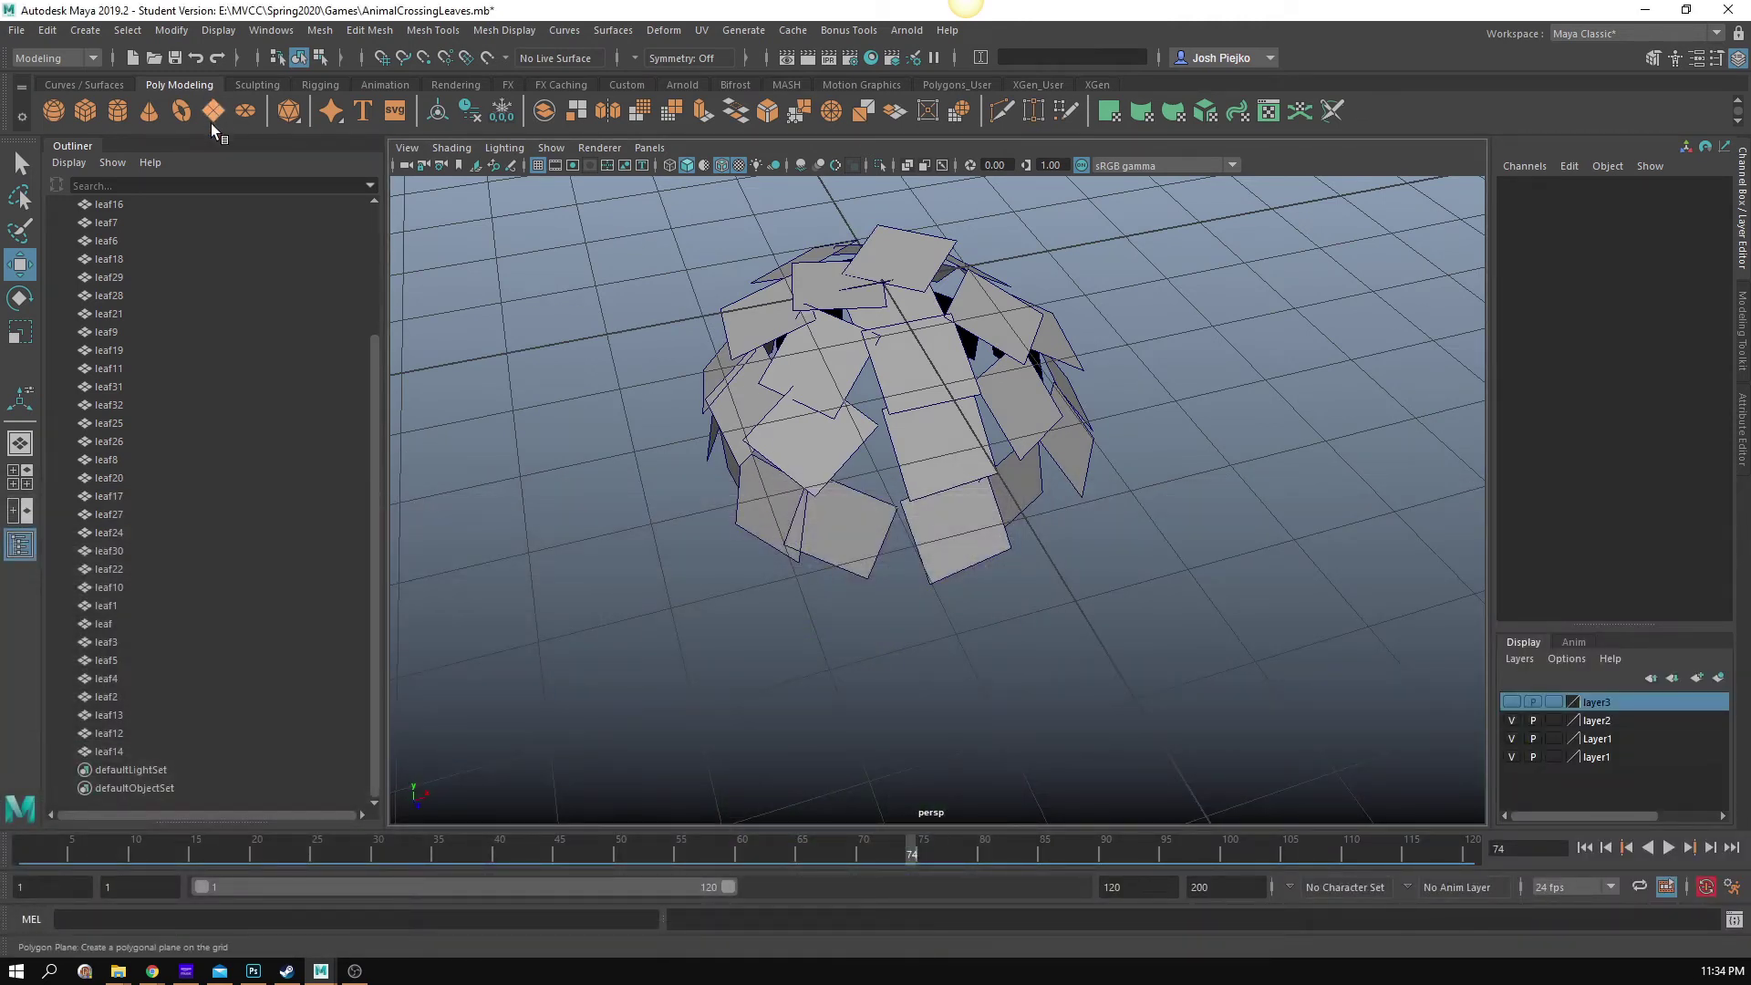
Step: Create a polygon plane at the origin and scale it uniformly to about 7.86
click(212, 118)
key(r)
drag(883, 282, 823, 541)
key(w)
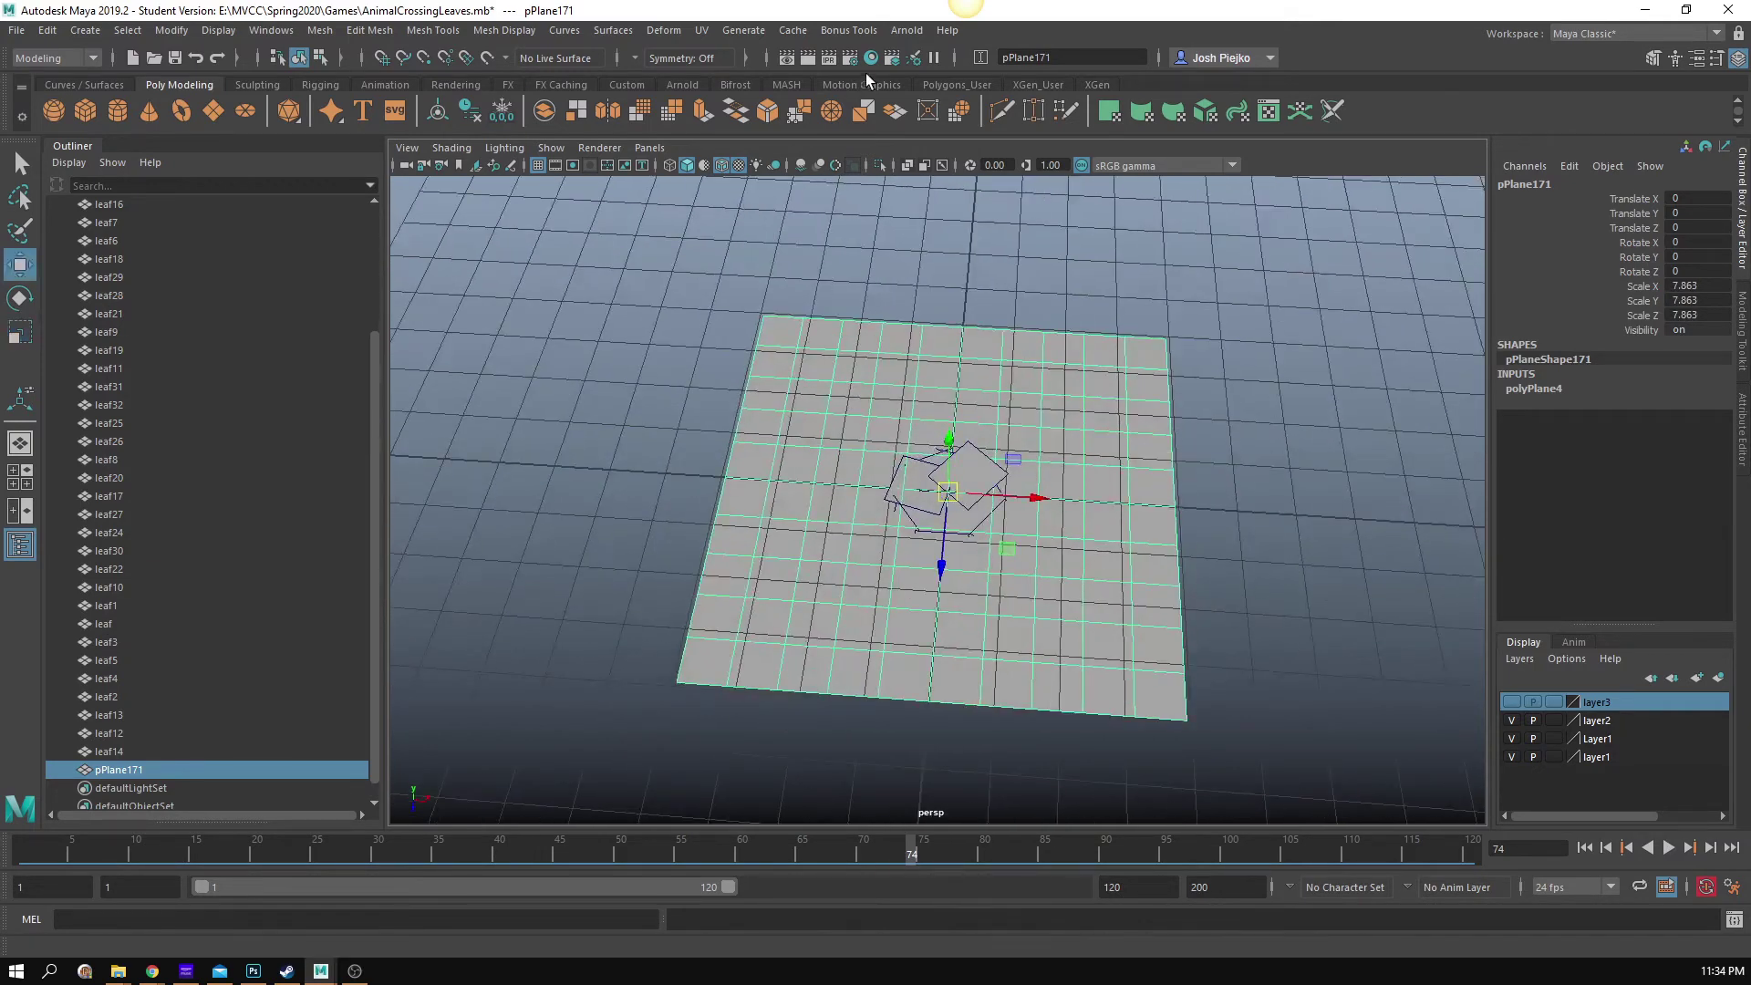
Step: Assign the blinn1 leaf material to the large plane as a texture test, and delete the plane
click(868, 62)
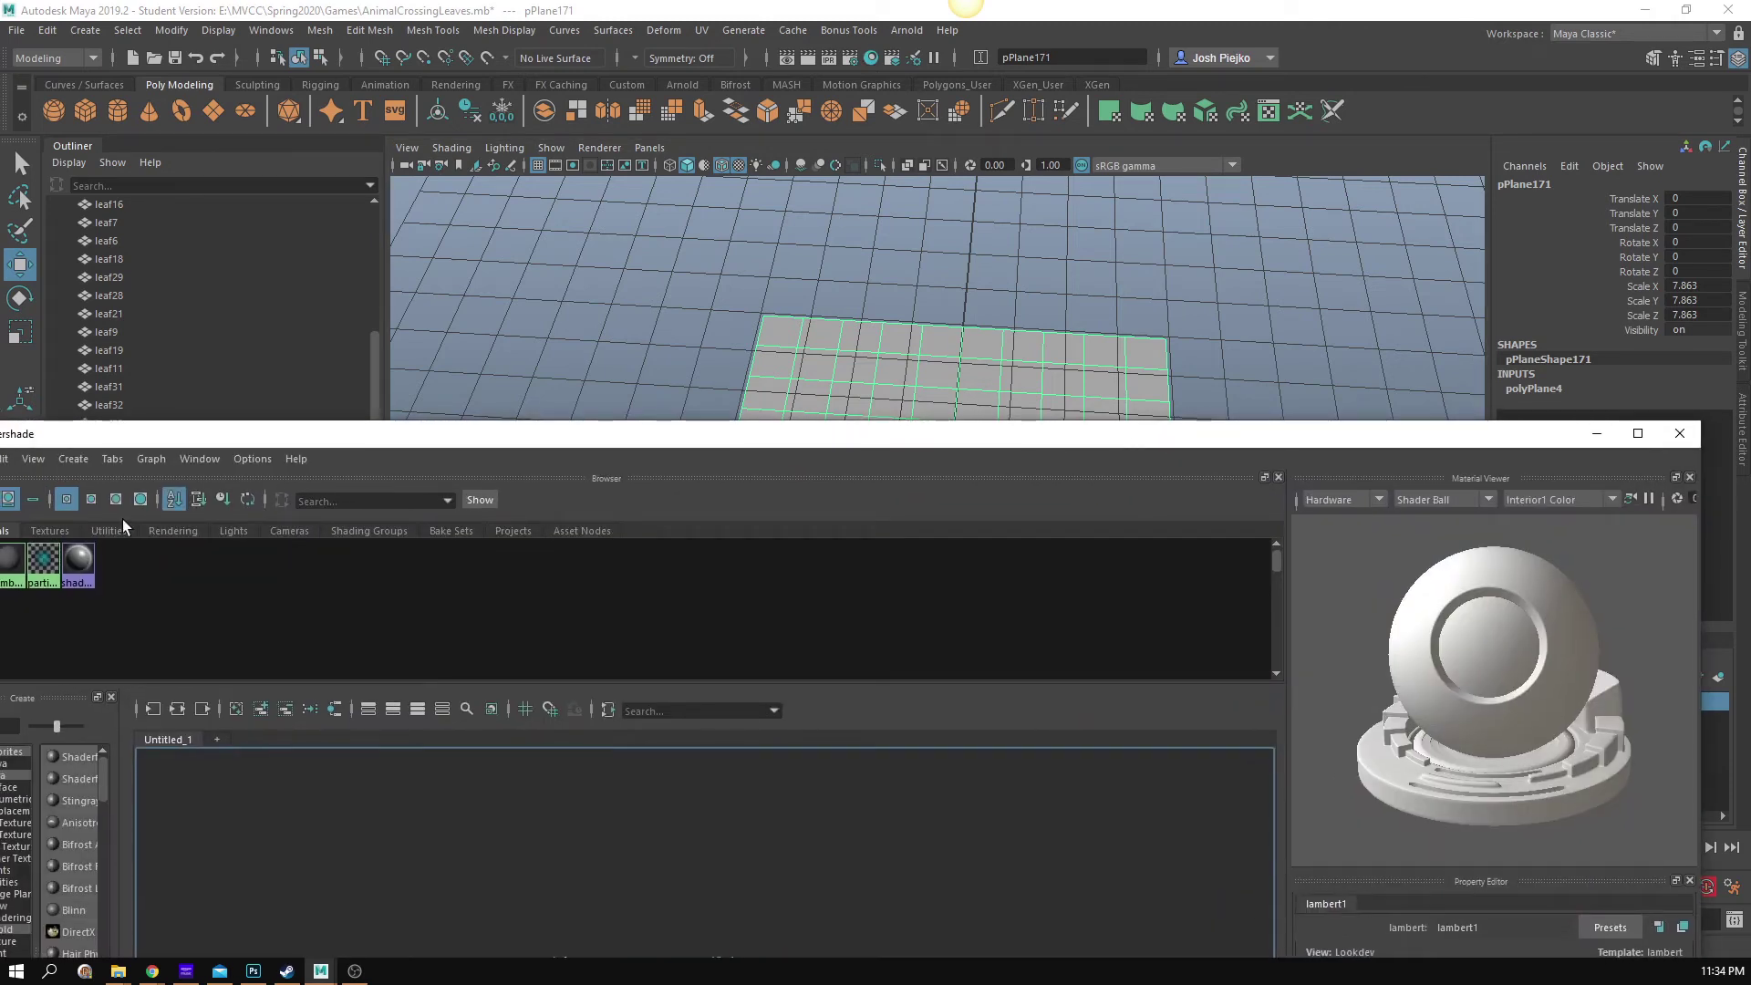
drag(463, 436, 917, 434)
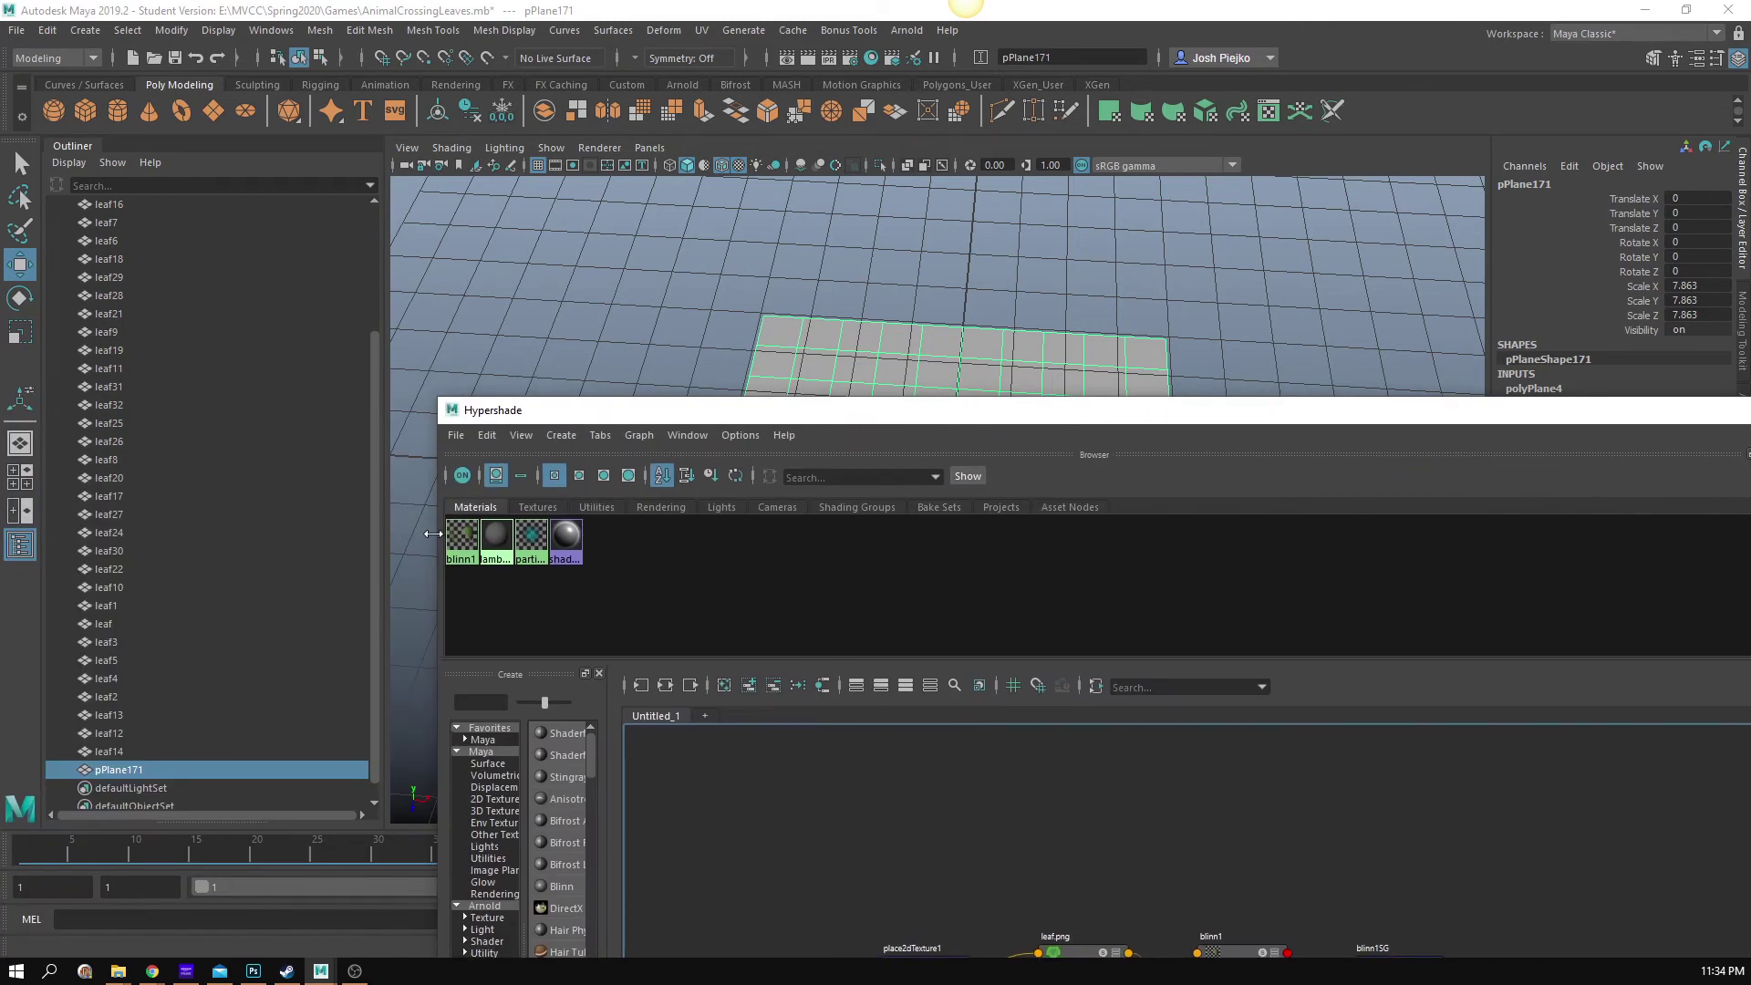
right_drag(461, 534, 461, 476)
drag(1315, 419, 371, 607)
click(1224, 598)
alt+drag(1015, 584, 964, 576)
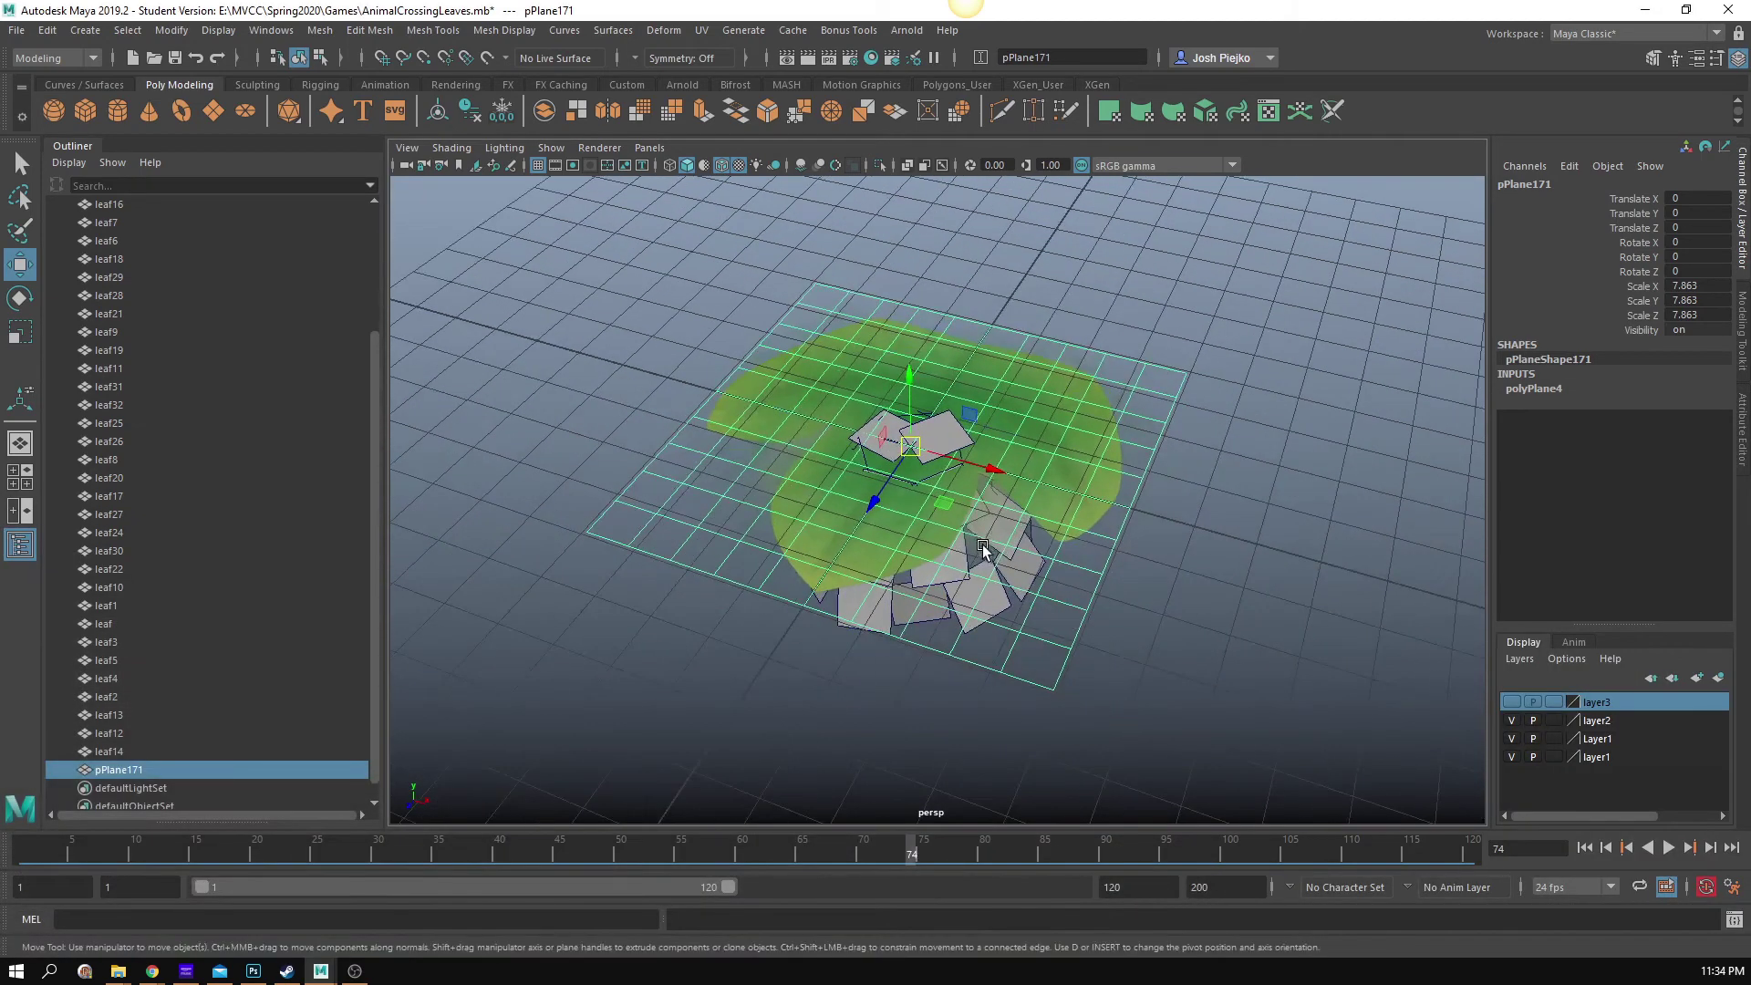
key(Delete)
Step: Select all the leaves and check their UV layout in the UV Editor
drag(726, 340, 1063, 652)
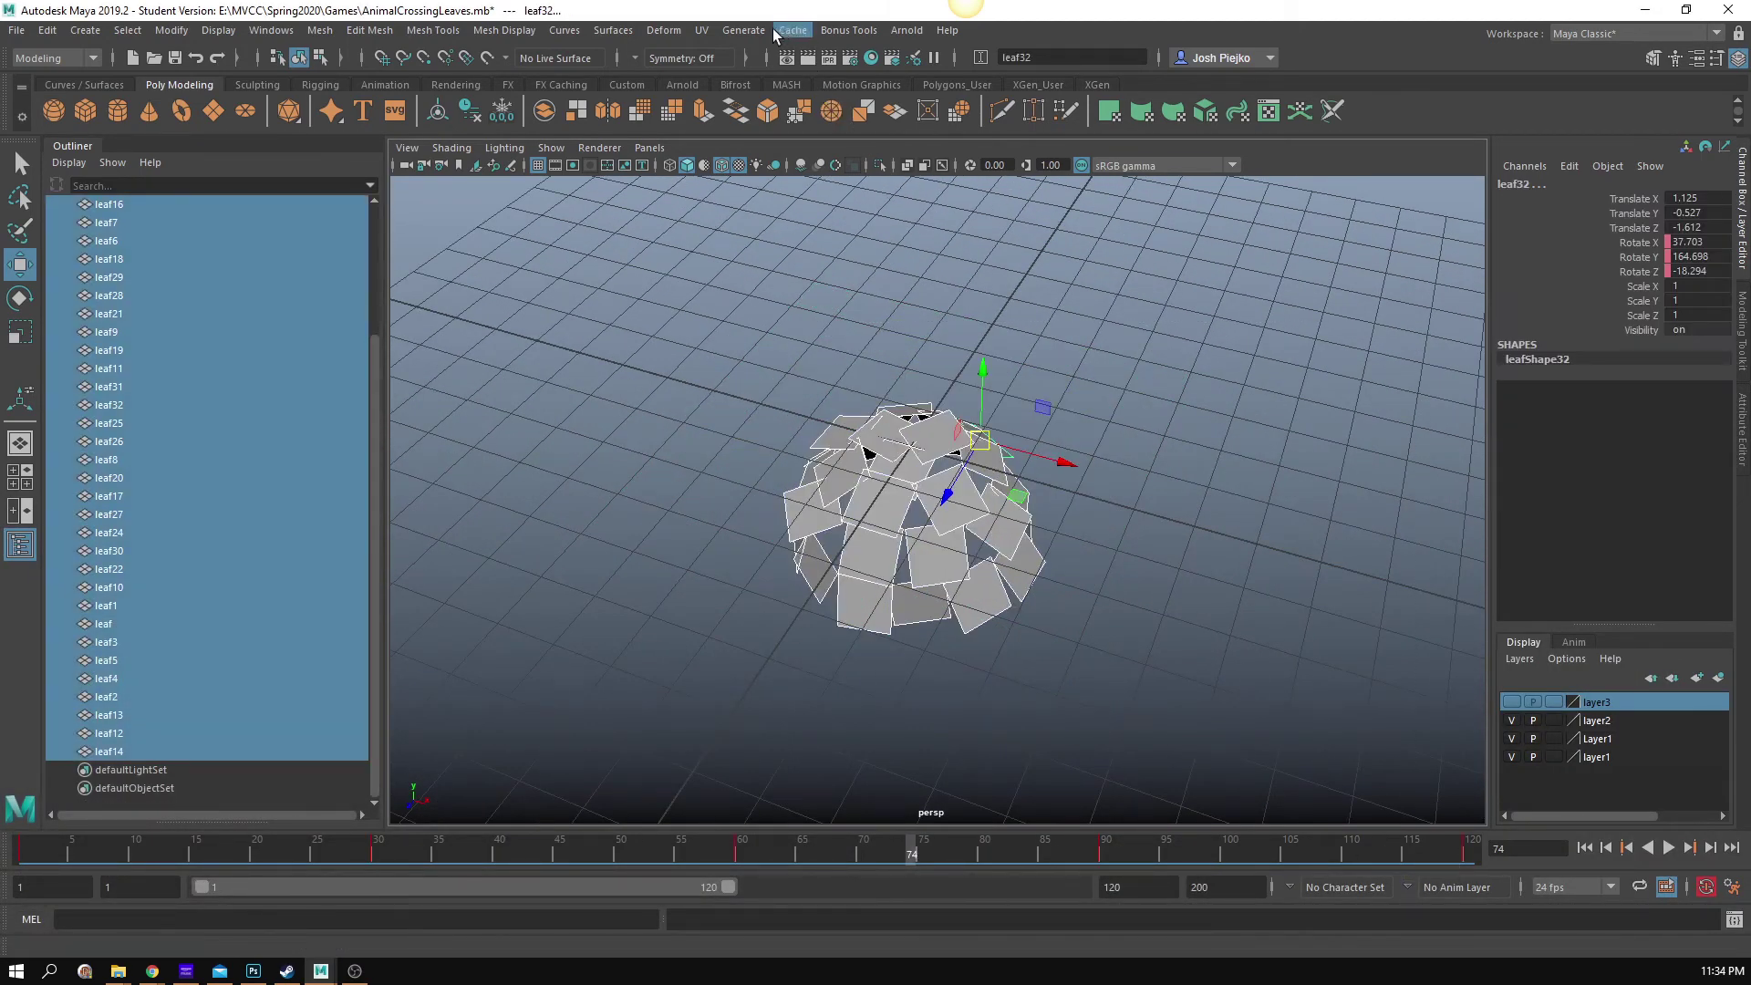
click(702, 30)
click(744, 63)
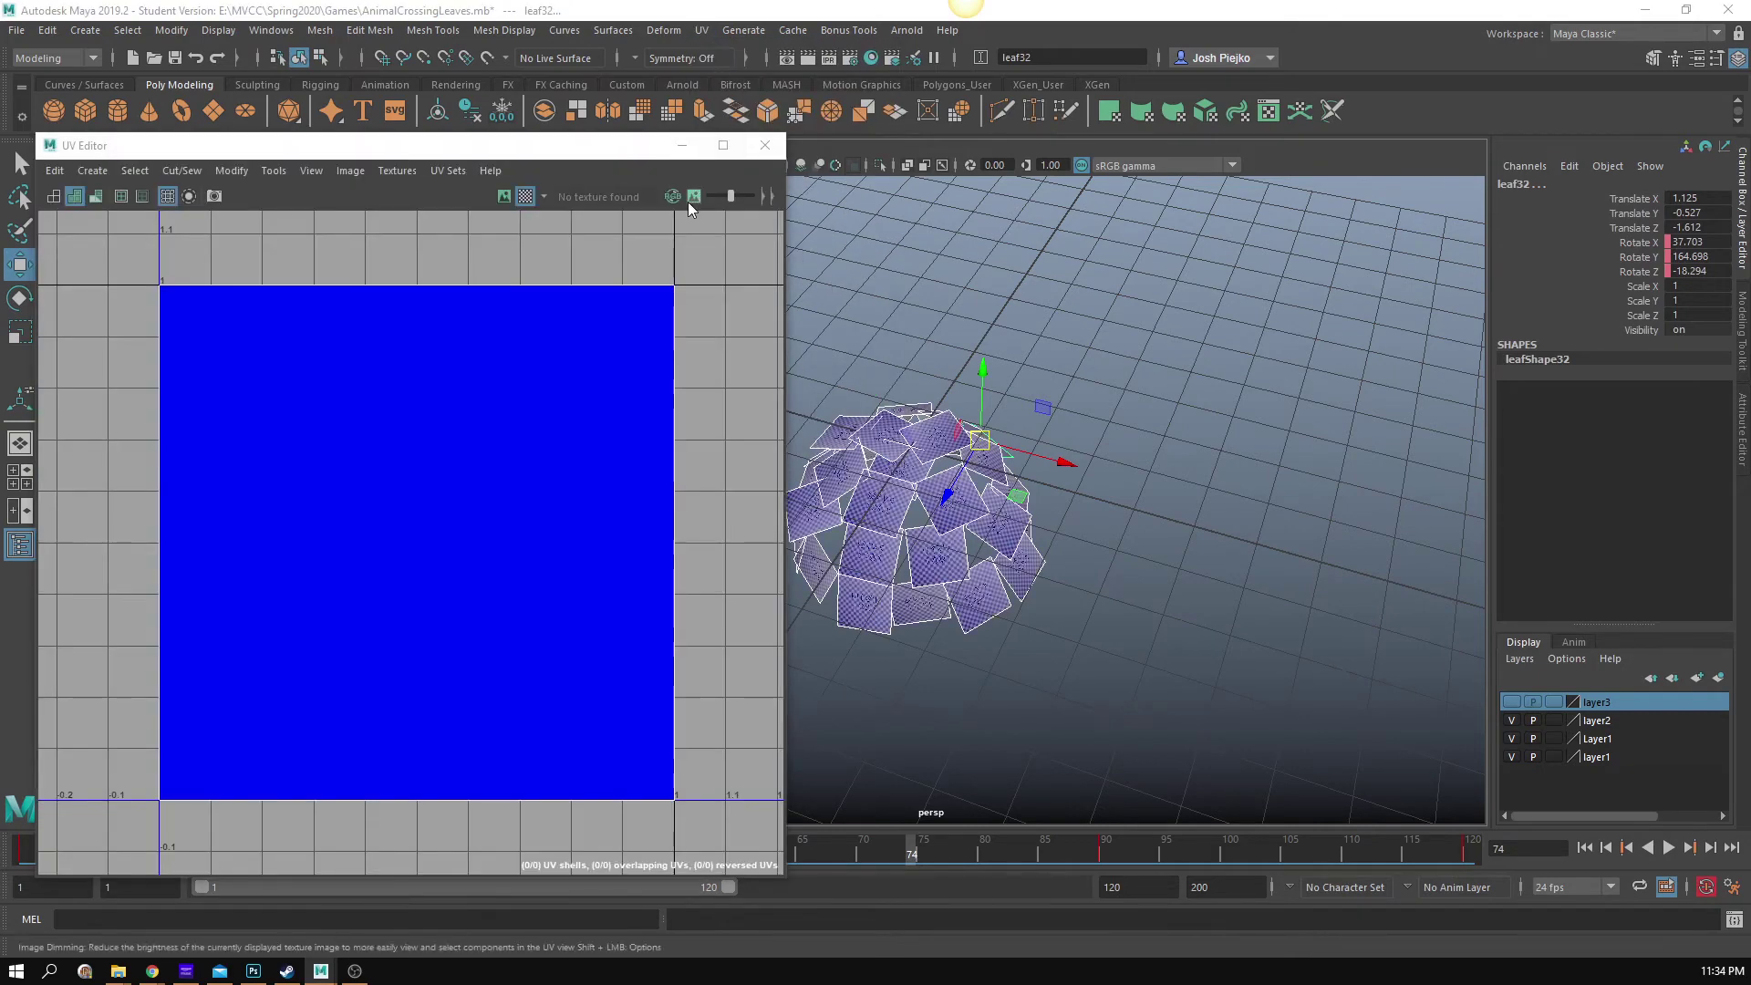
click(766, 151)
scroll(1120, 536, up, 3)
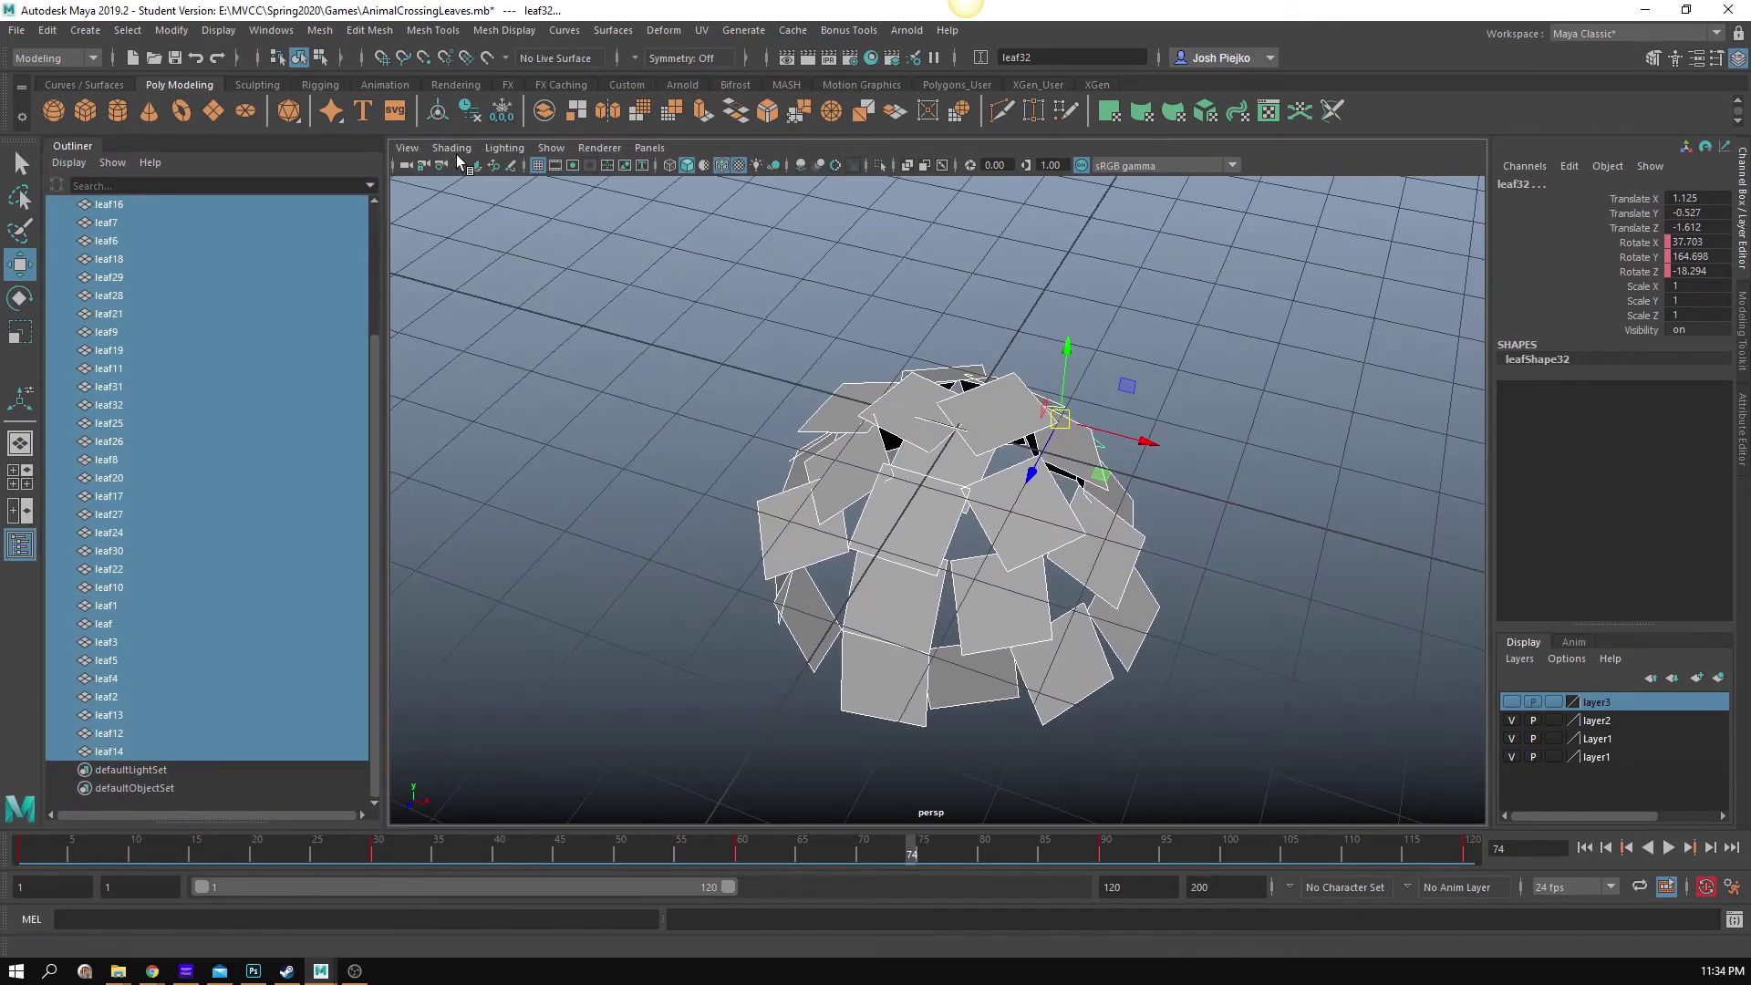
Step: Create a new Blinn material in Hypershade, and close the window with all the leaves reselected
click(871, 57)
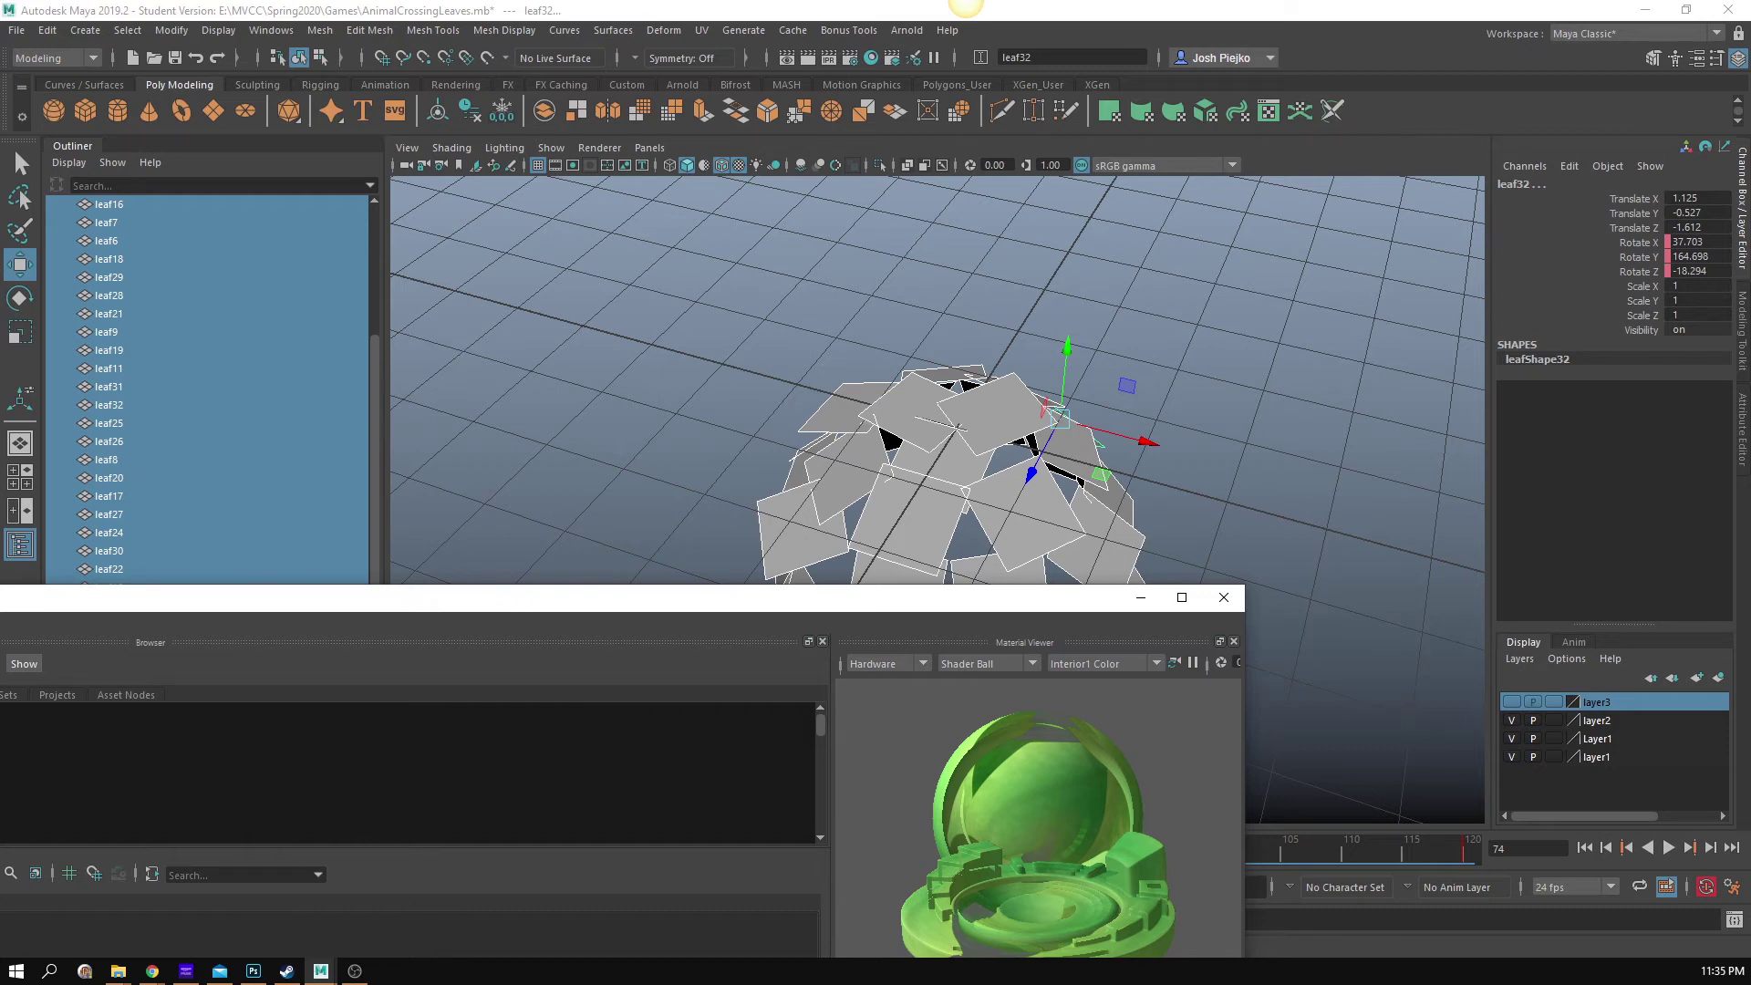
click(485, 514)
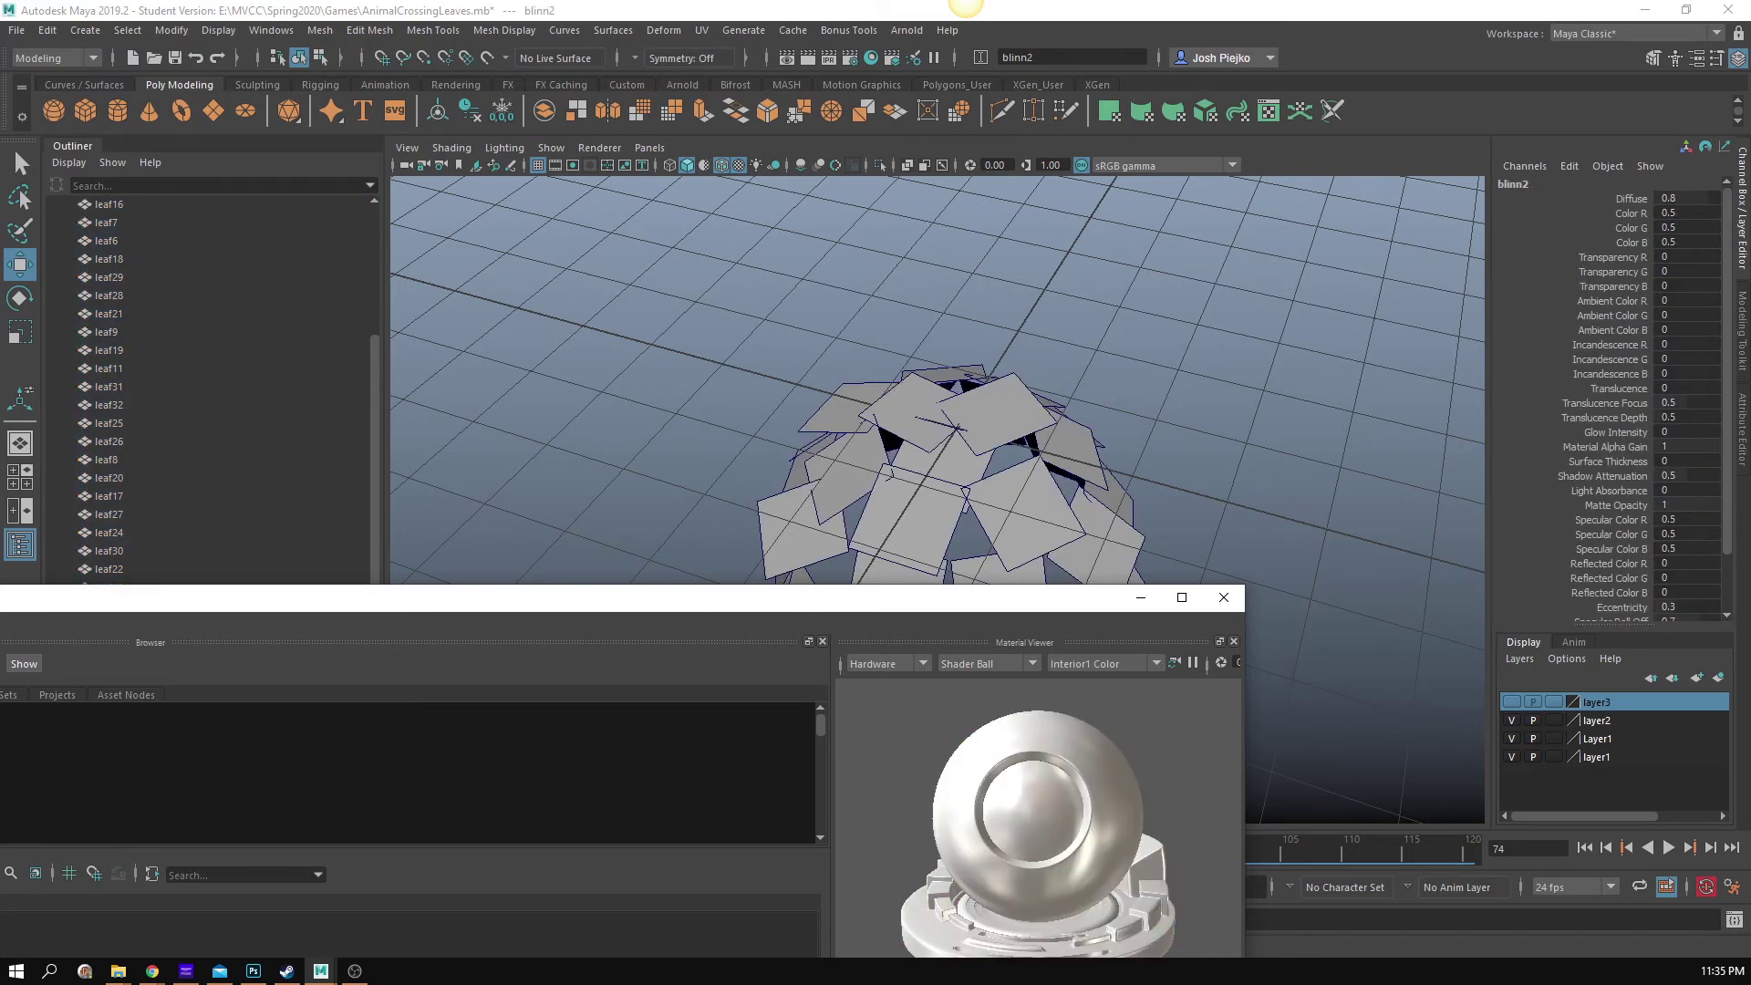
alt+middle_drag(1049, 341, 1042, 223)
alt+right_drag(1208, 281, 712, 244)
drag(696, 242, 1261, 607)
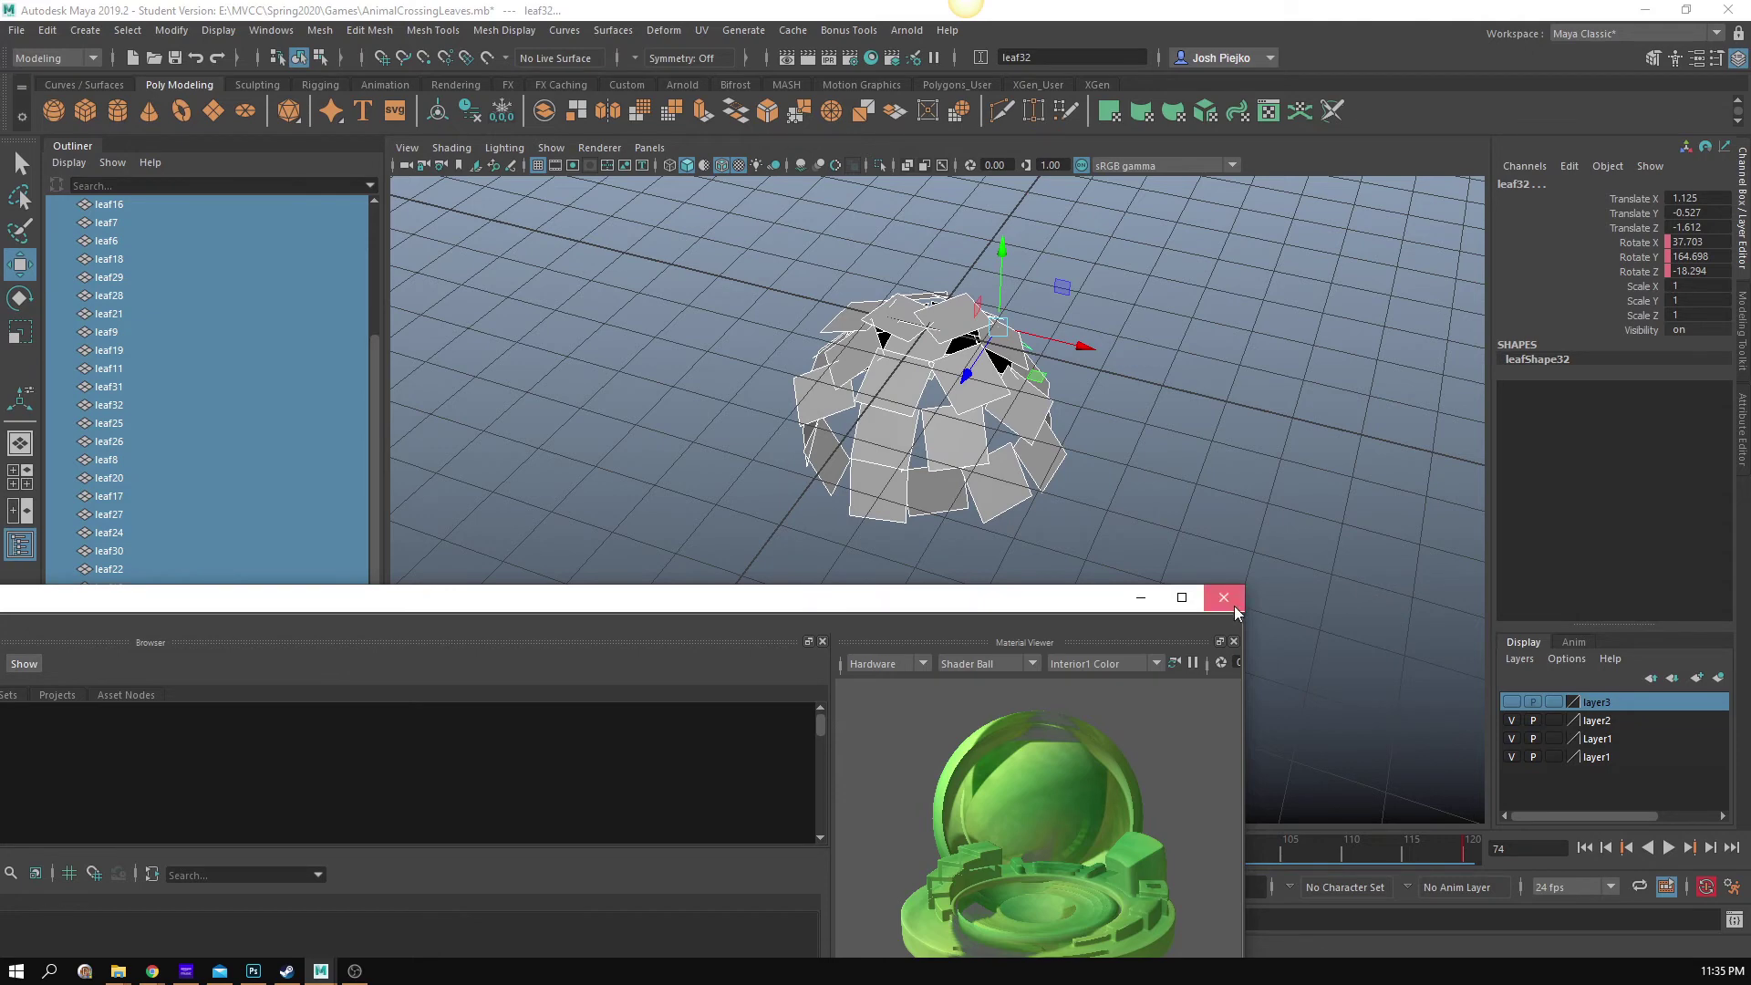
click(1223, 597)
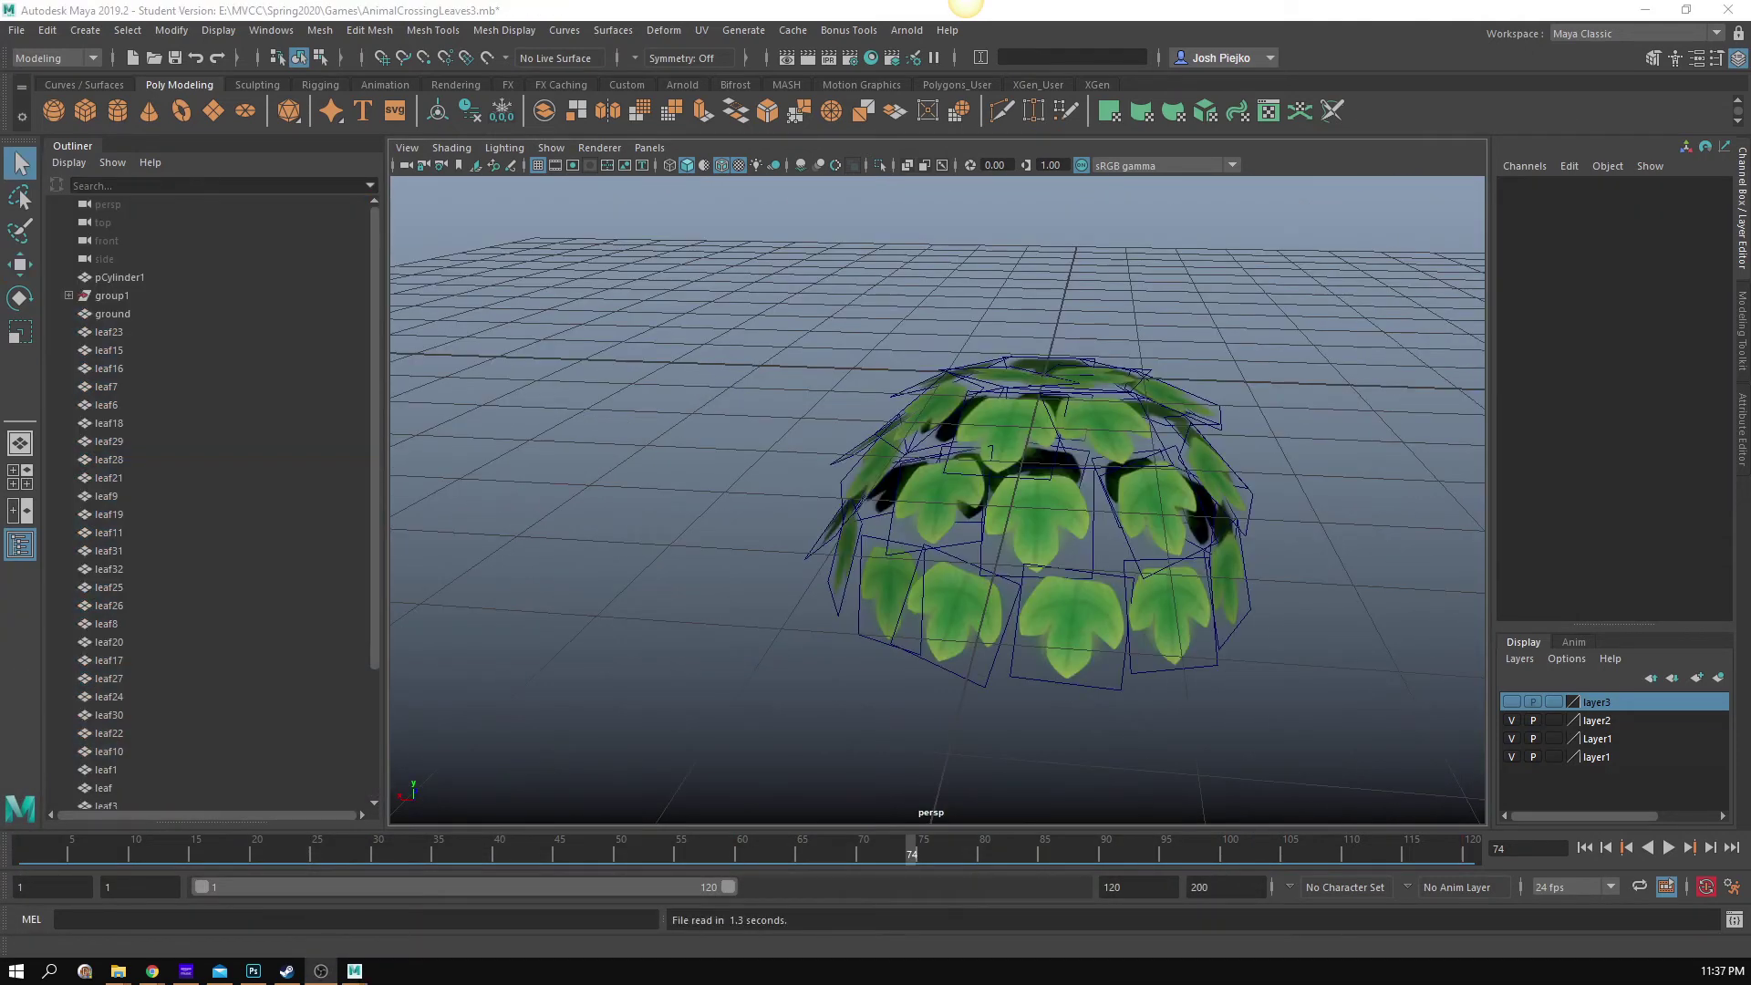
Step: Play back the textured leaf animation and view the canopy from several angles
alt+drag(1240, 468, 1125, 476)
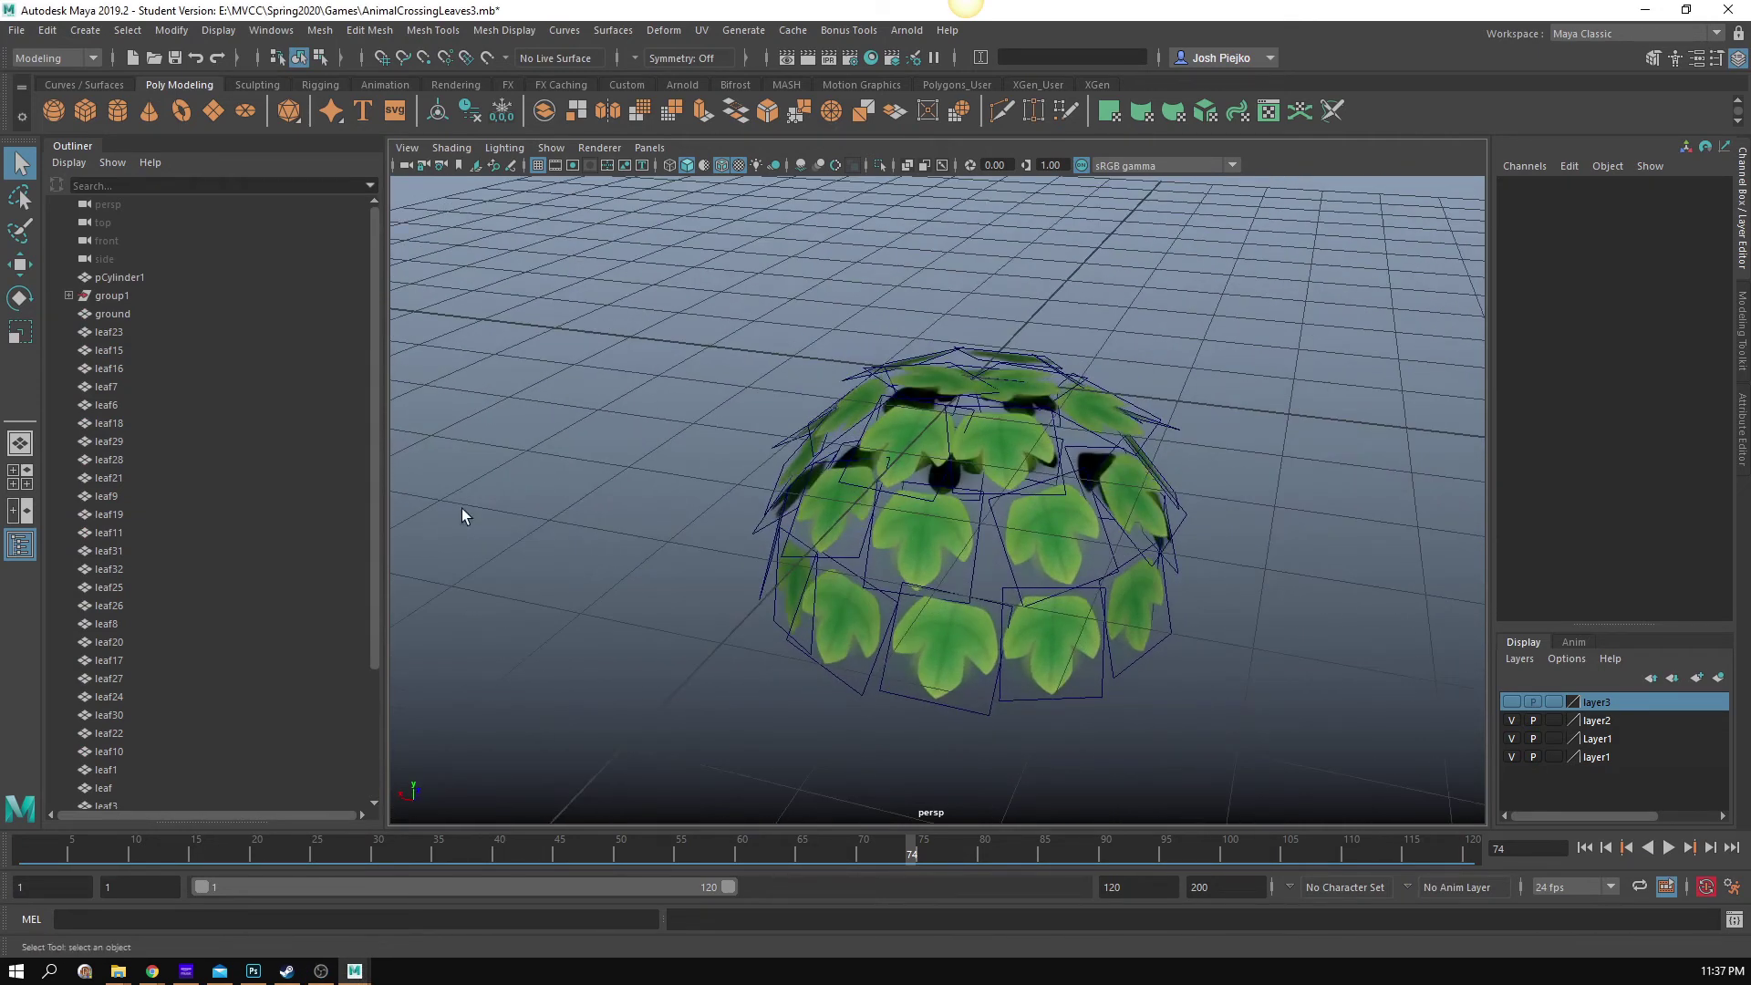
key(alt+v)
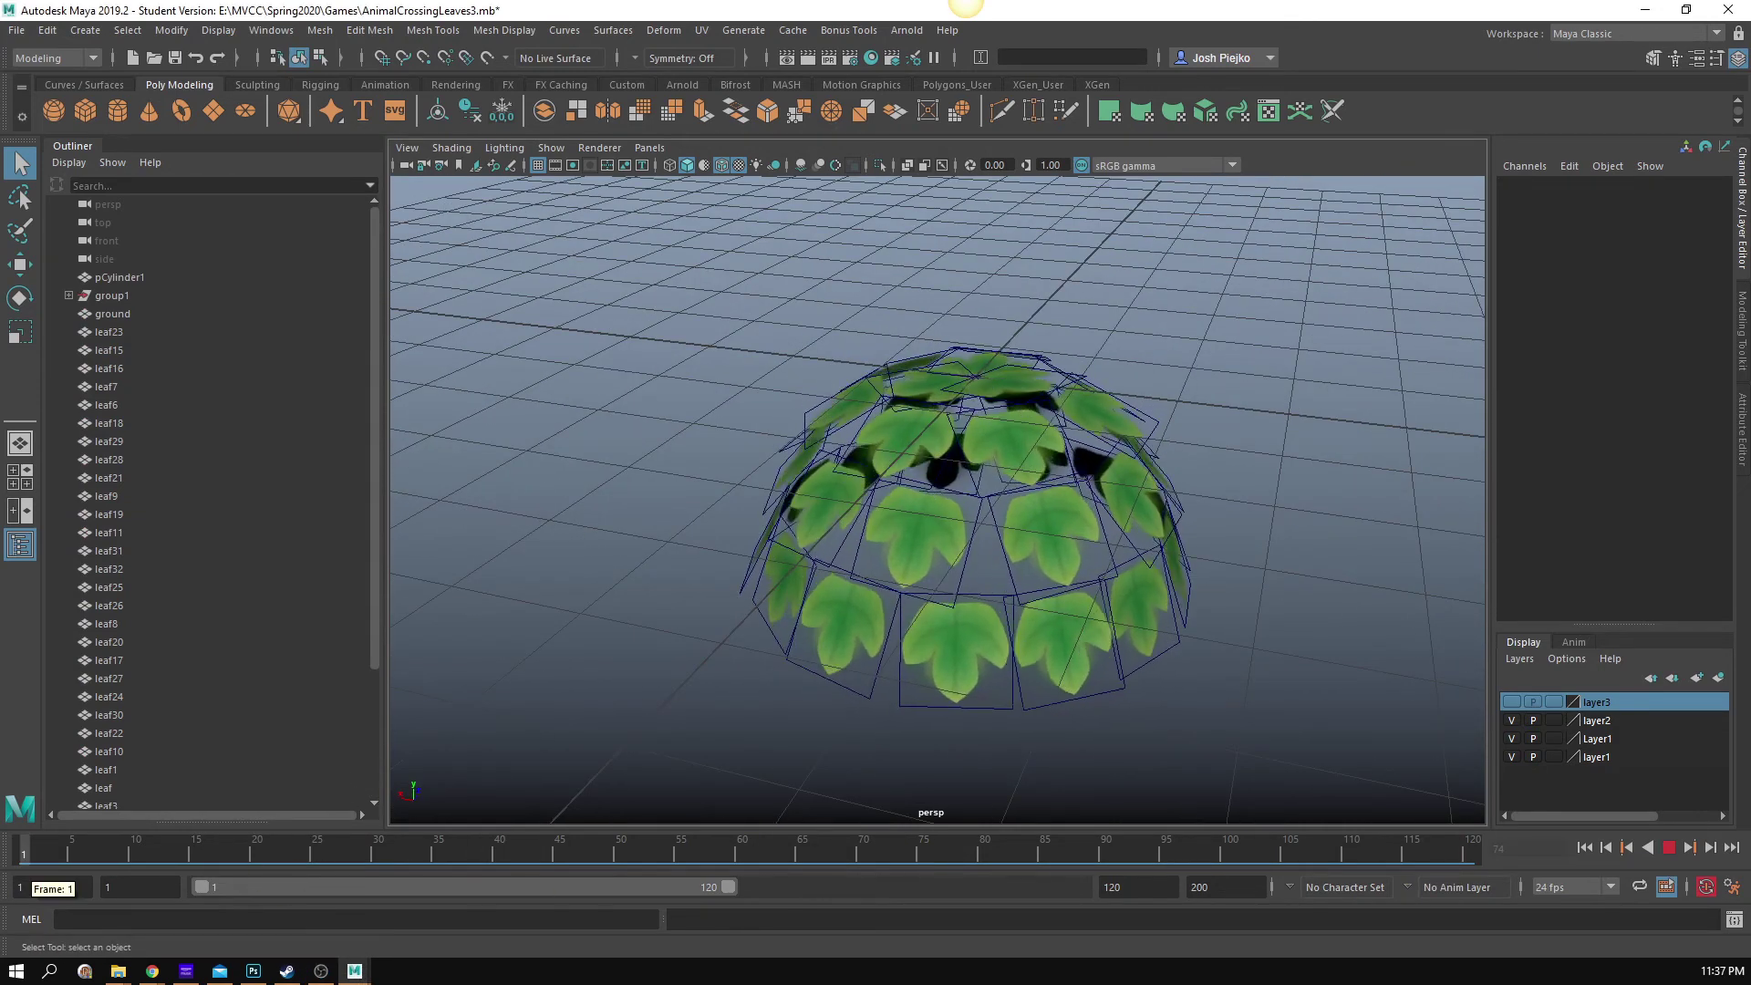
key(alt+v)
alt+drag(1031, 584, 1095, 652)
click(1669, 848)
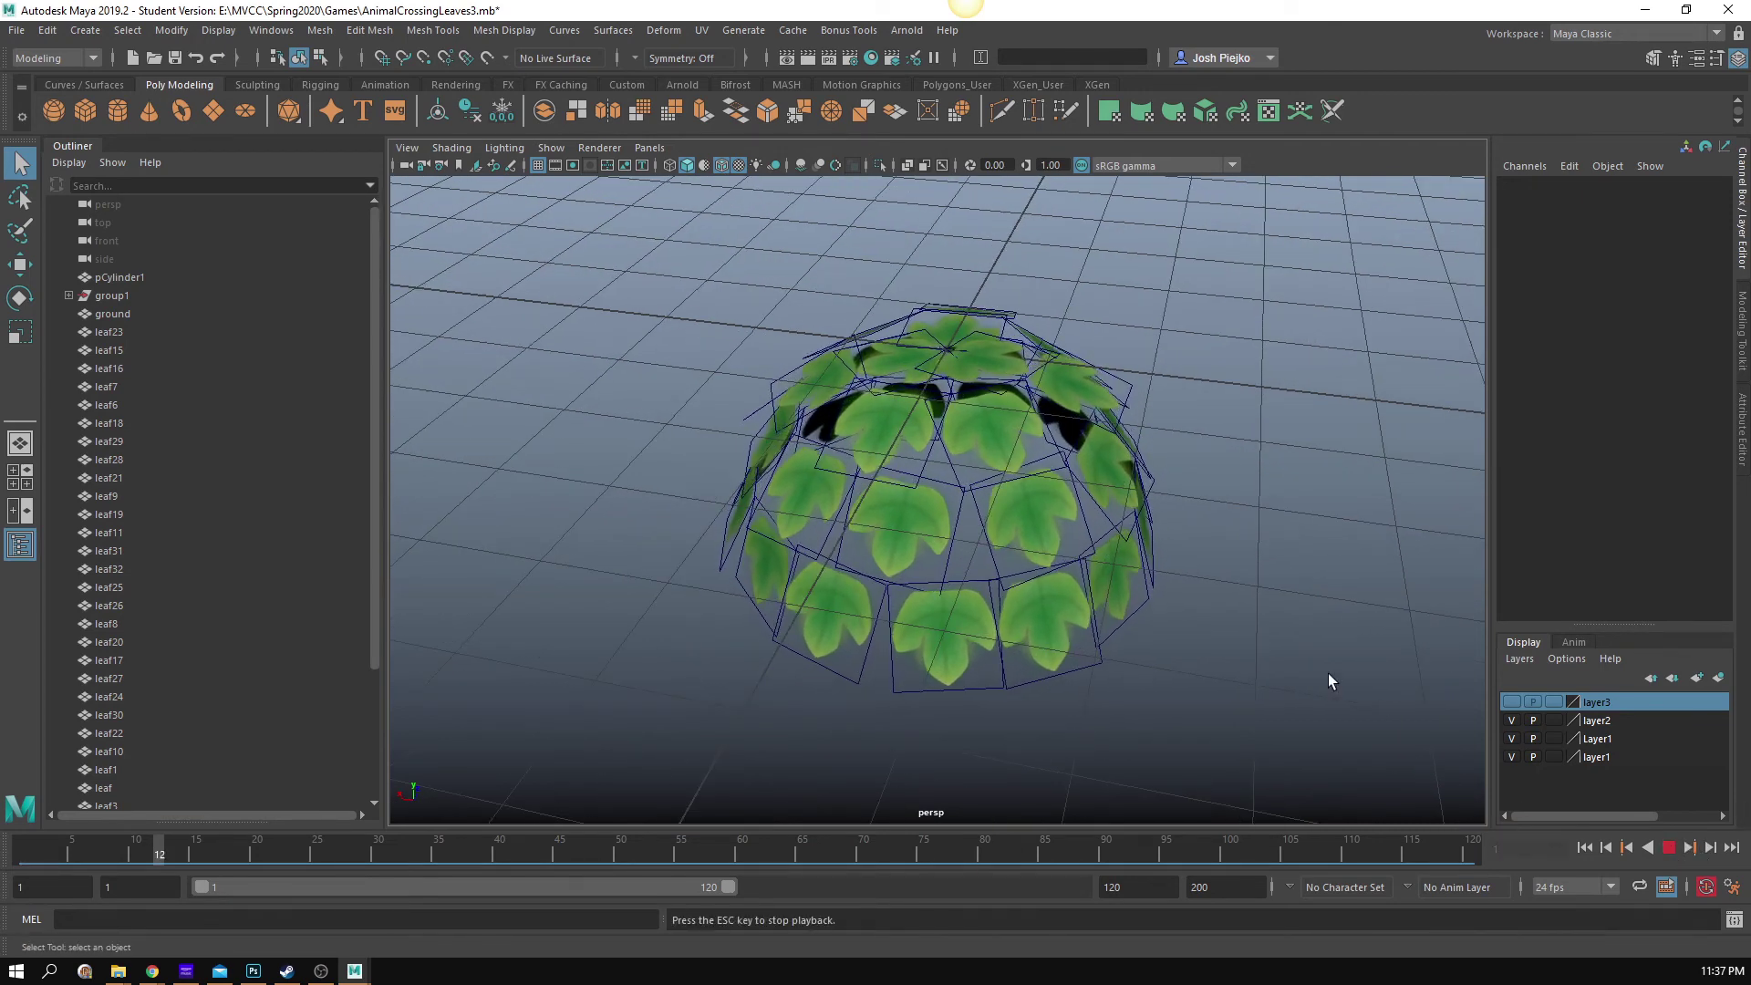
Step: Turn off the wireframe on shaded display, and stop playback after viewing the canopy from other angles
click(550, 147)
click(507, 295)
alt+drag(1337, 513, 1235, 571)
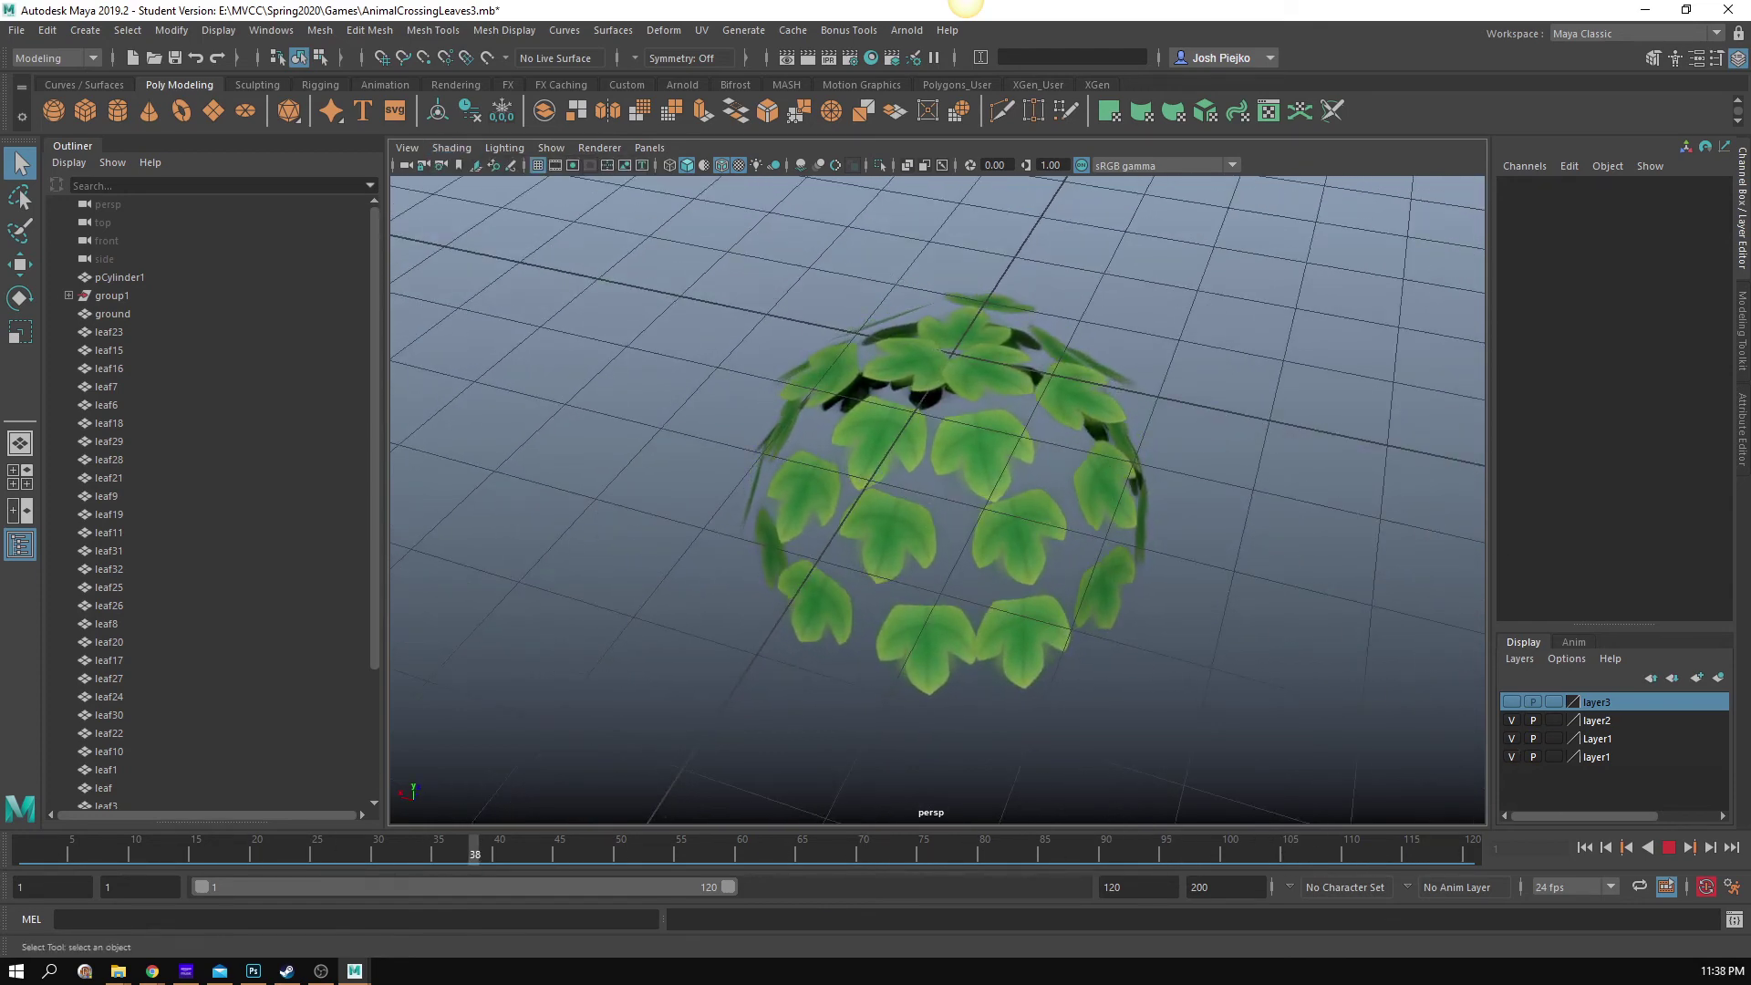
alt+drag(1323, 602, 1255, 606)
click(1673, 847)
alt+drag(1315, 735, 1286, 711)
Step: Select all the leaves from leaf23 to leaf14 in the Outliner and duplicate them
click(111, 294)
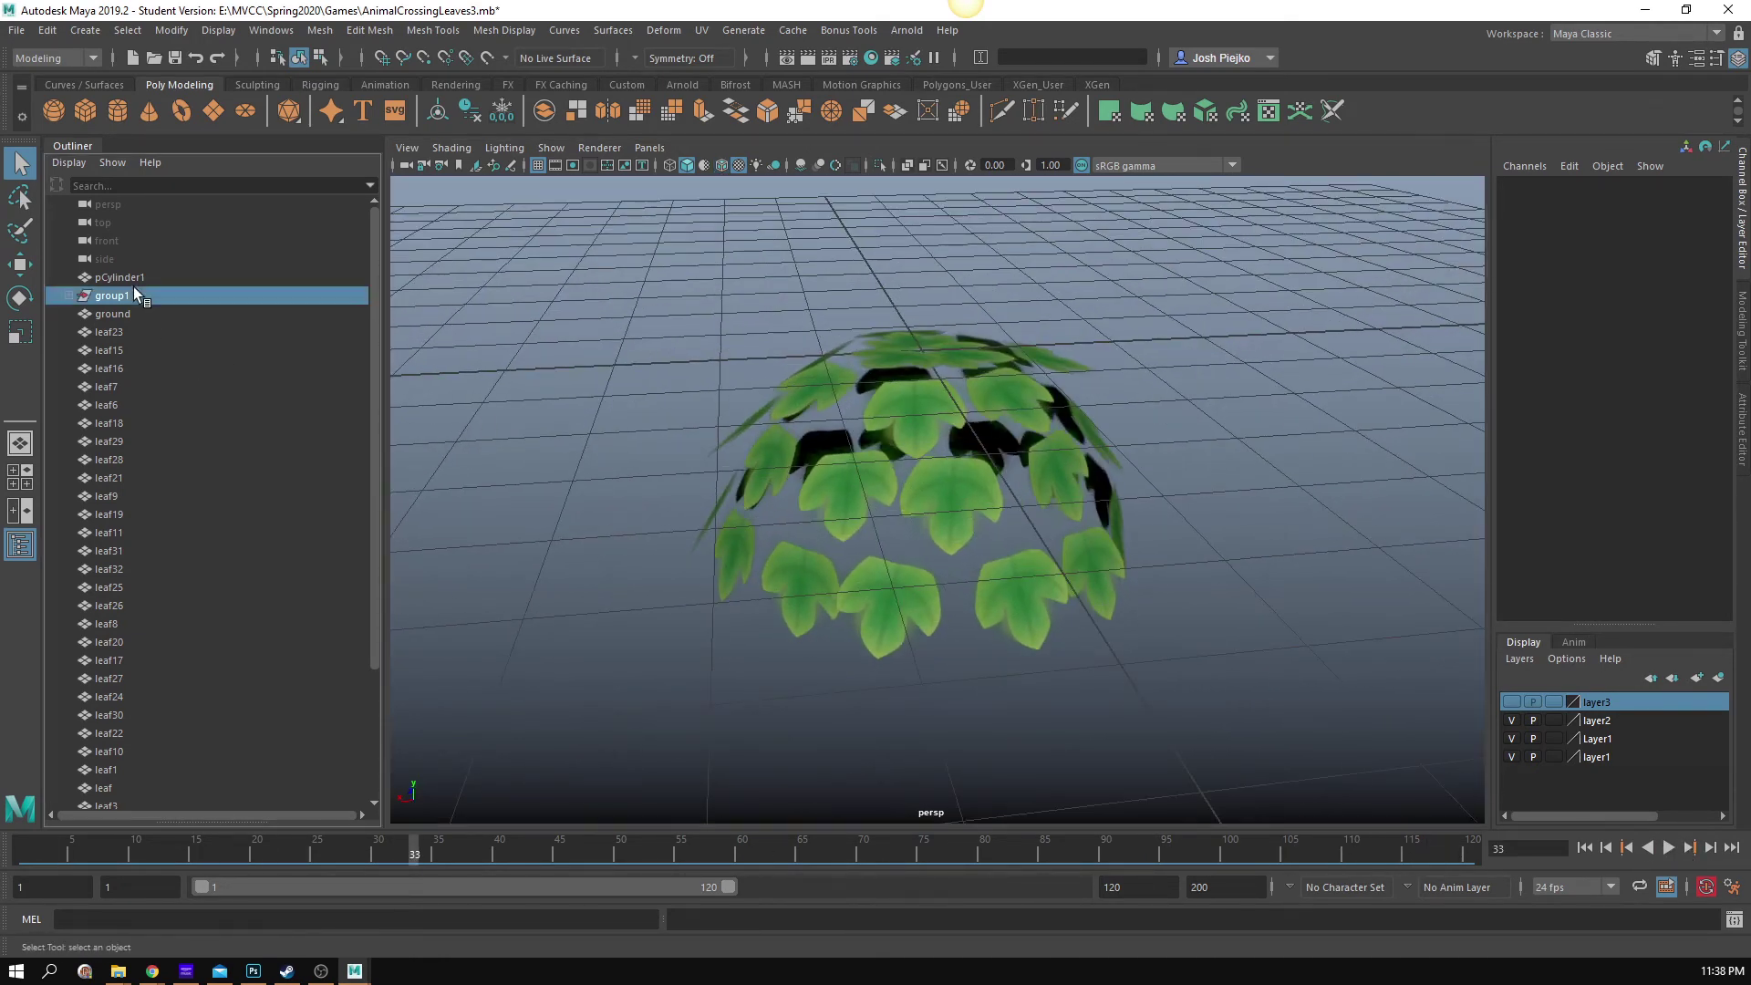
click(139, 328)
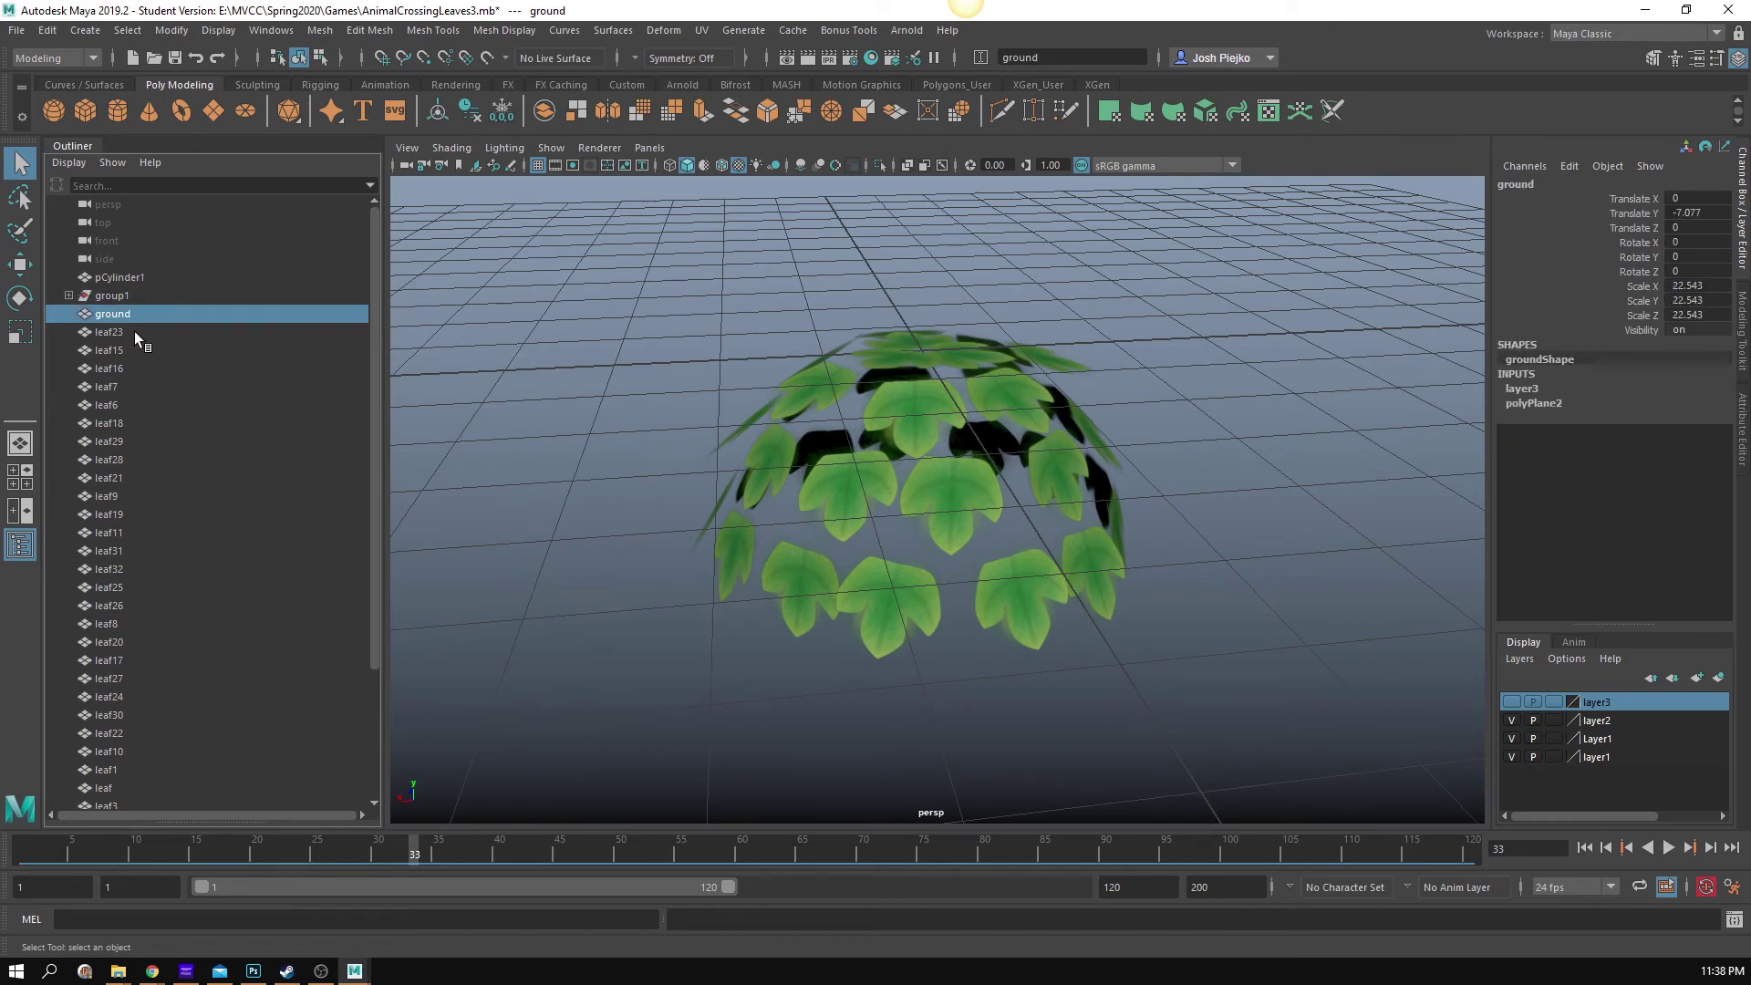
scroll(374, 381, down, 1)
scroll(374, 381, down, 3)
shift+click(109, 752)
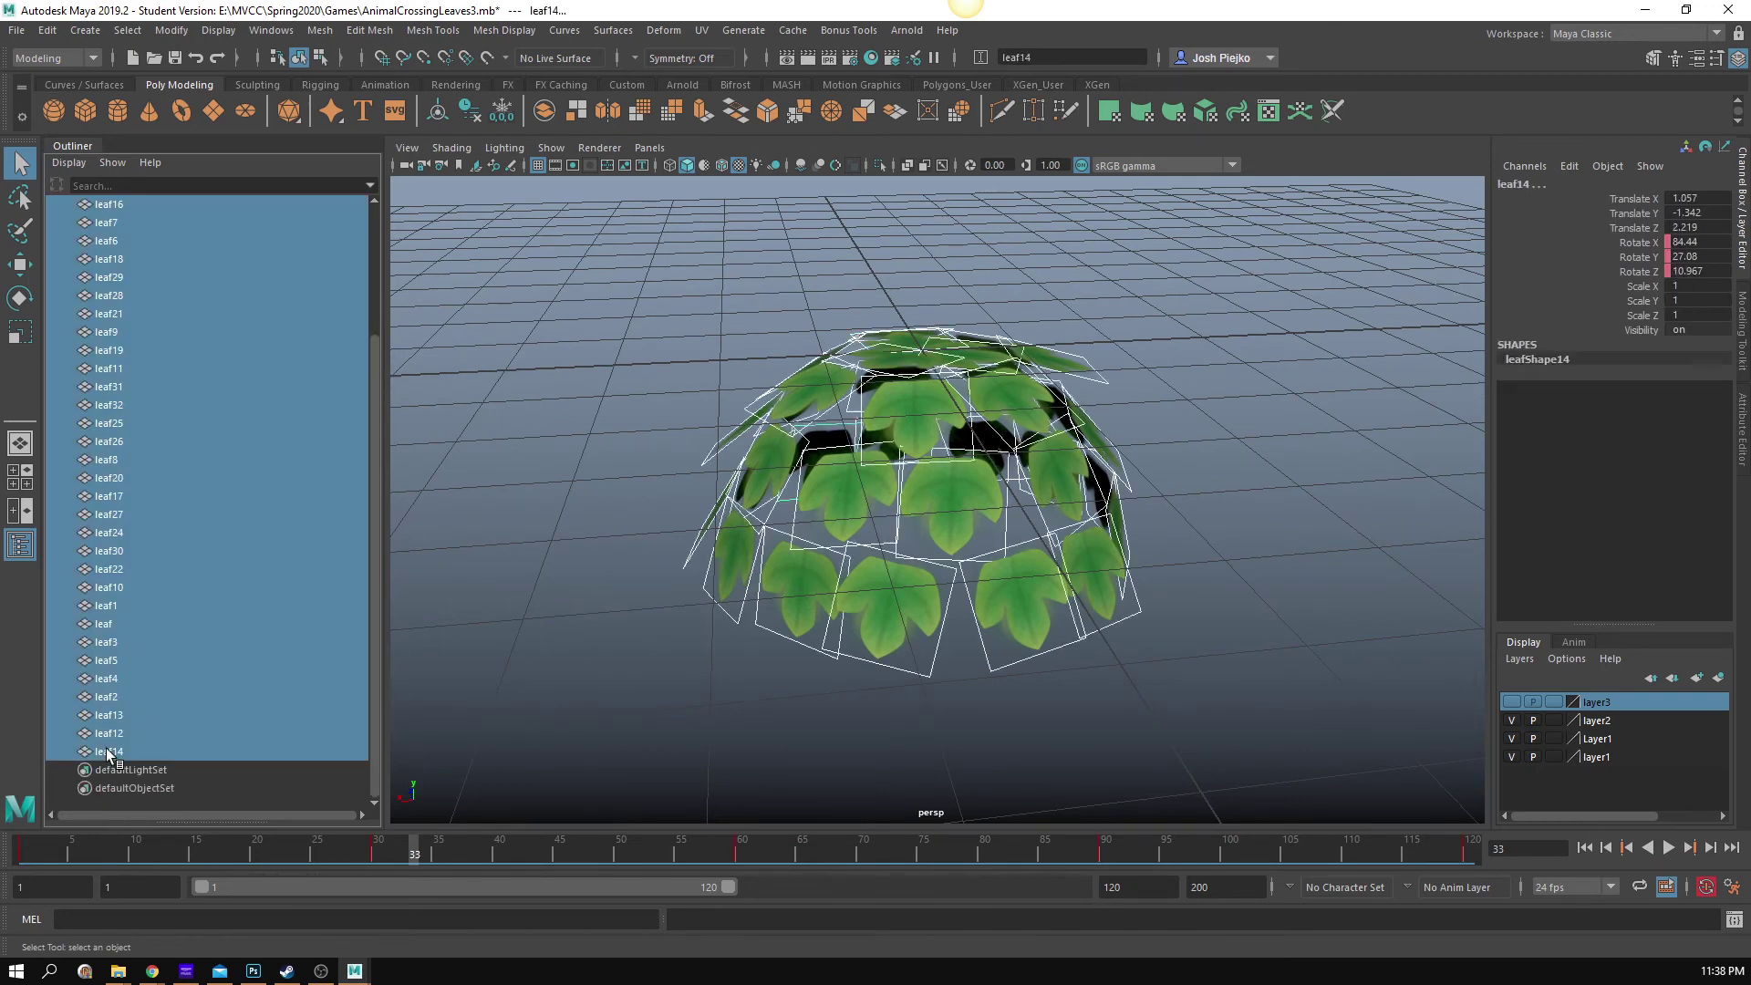
alt+drag(1027, 591, 994, 609)
key(ctrl+d)
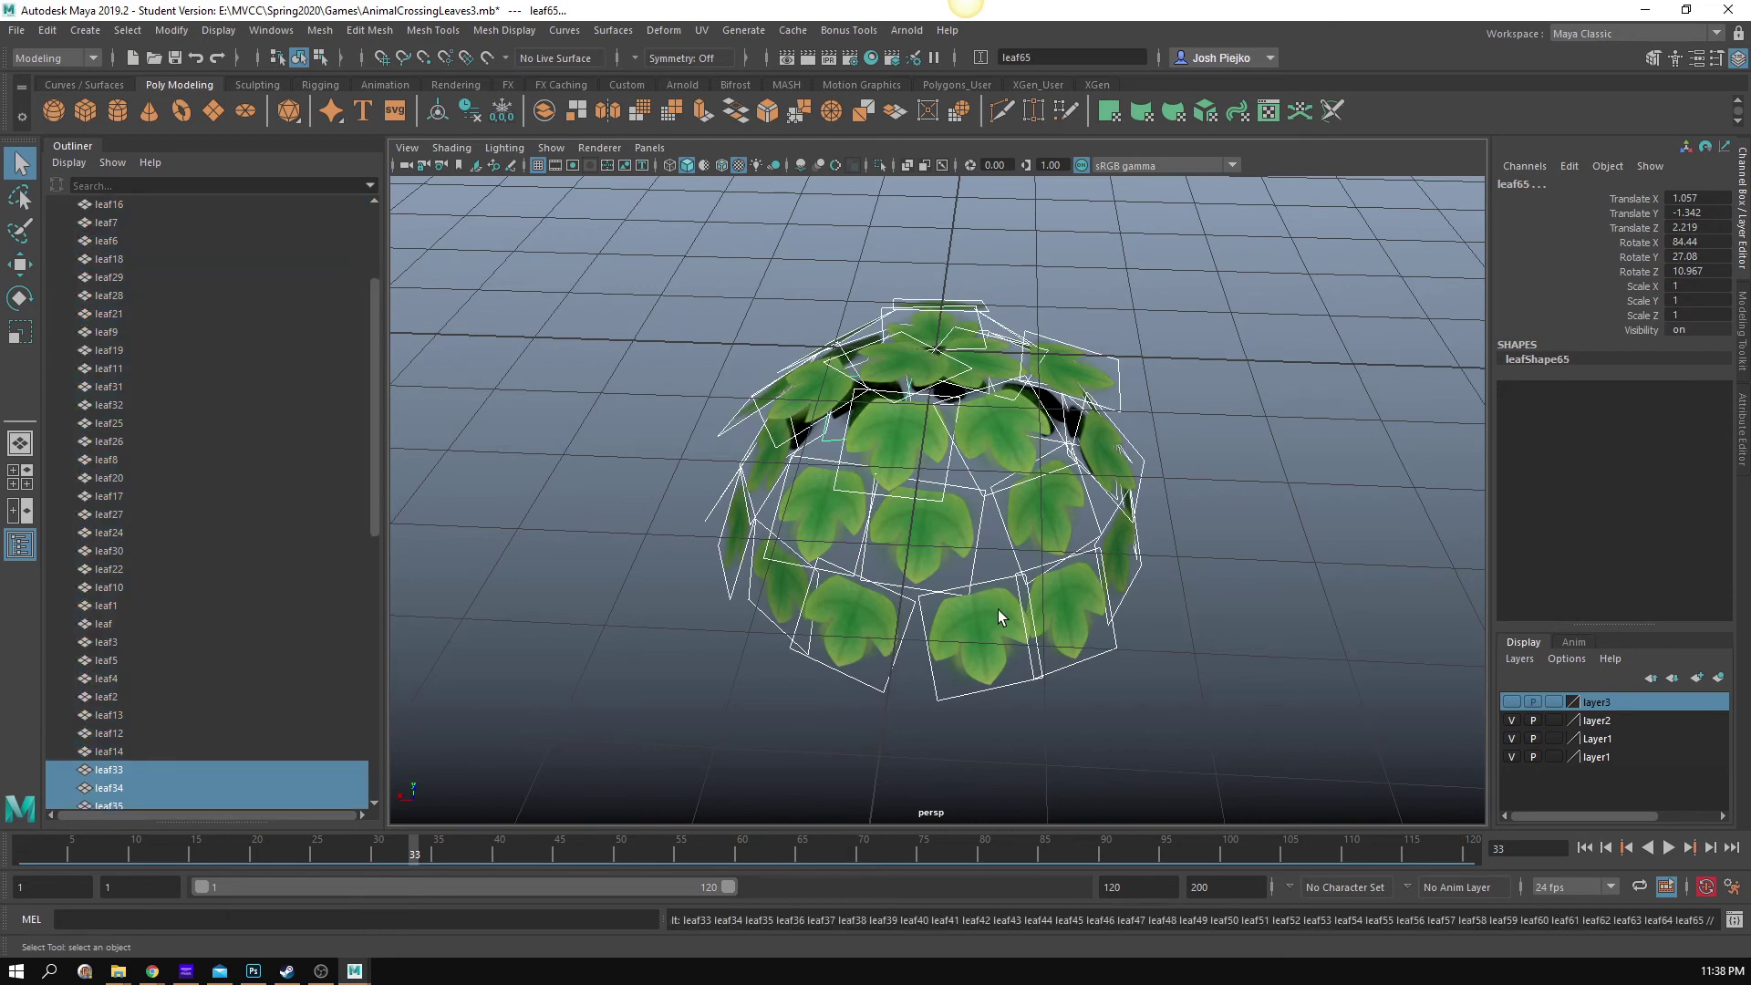
key(r)
drag(876, 383, 766, 479)
key(ctrl+z)
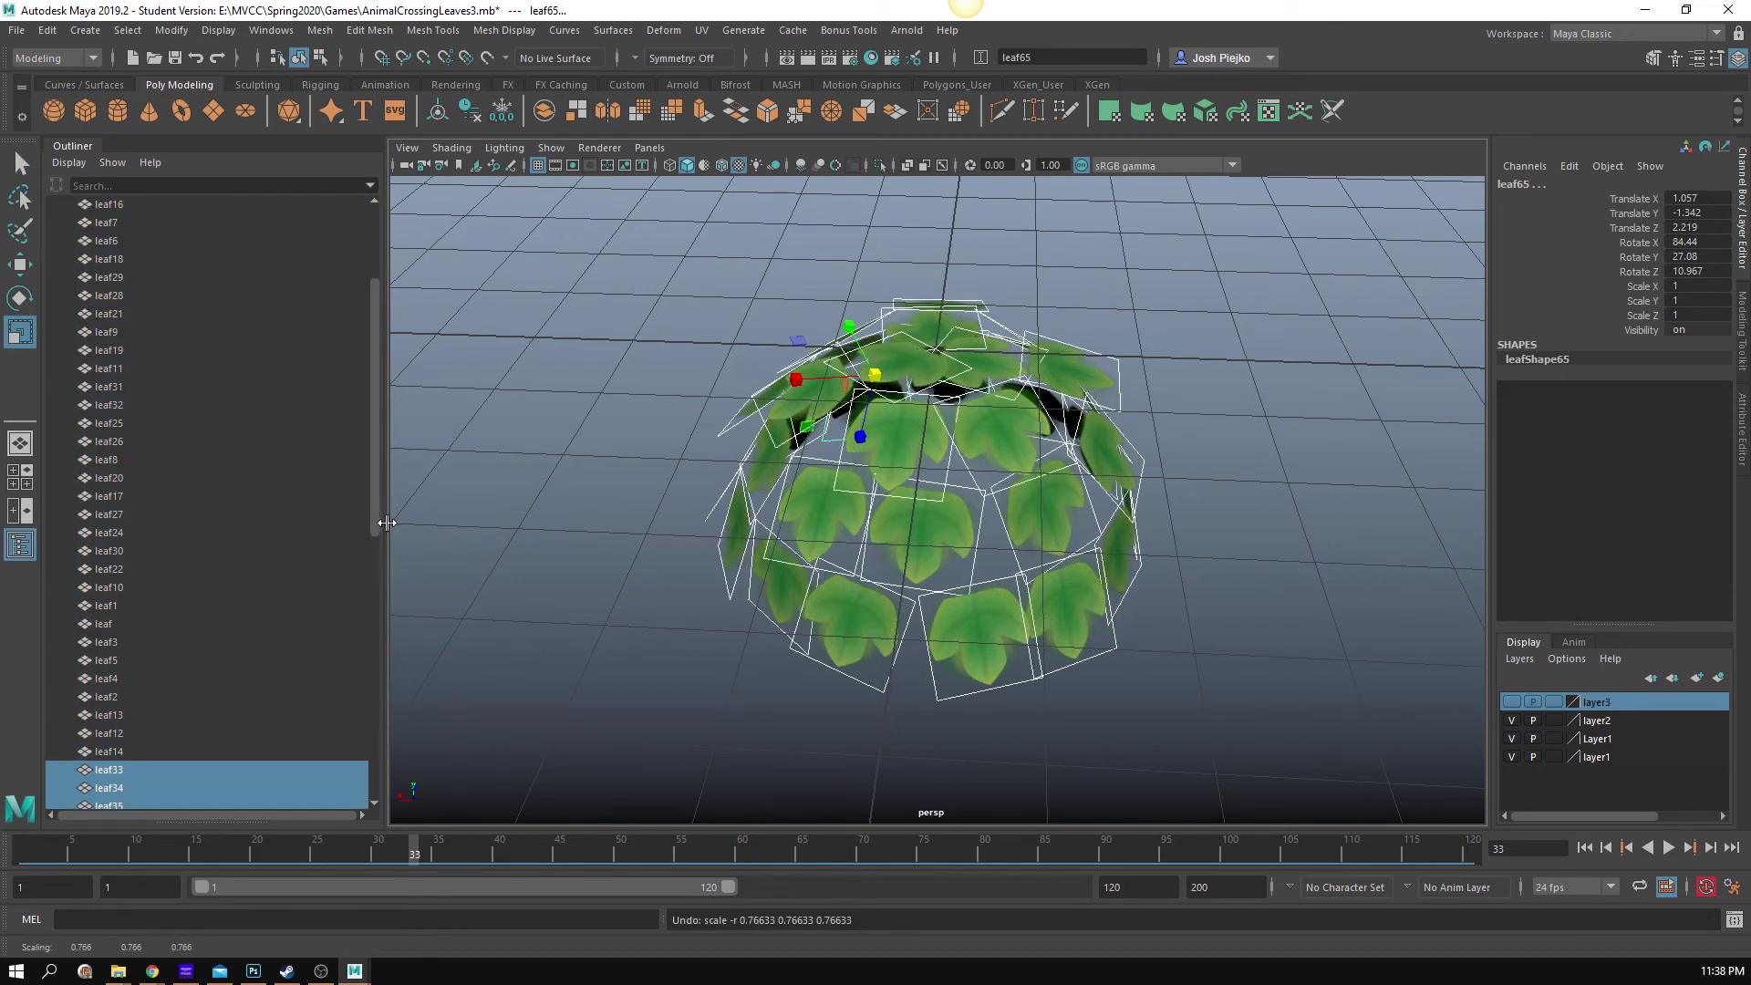
Step: Group the duplicated leaves and scale the group uniformly to about 0.935
key(ctrl+g)
drag(914, 390, 943, 284)
key(w)
Step: Rotate the duplicate group to about -60 degrees around Y and lower it to about -0.36 in Y
key(e)
drag(993, 374, 871, 382)
key(w)
drag(938, 281, 1032, 584)
click(951, 326)
key(ctrl+z)
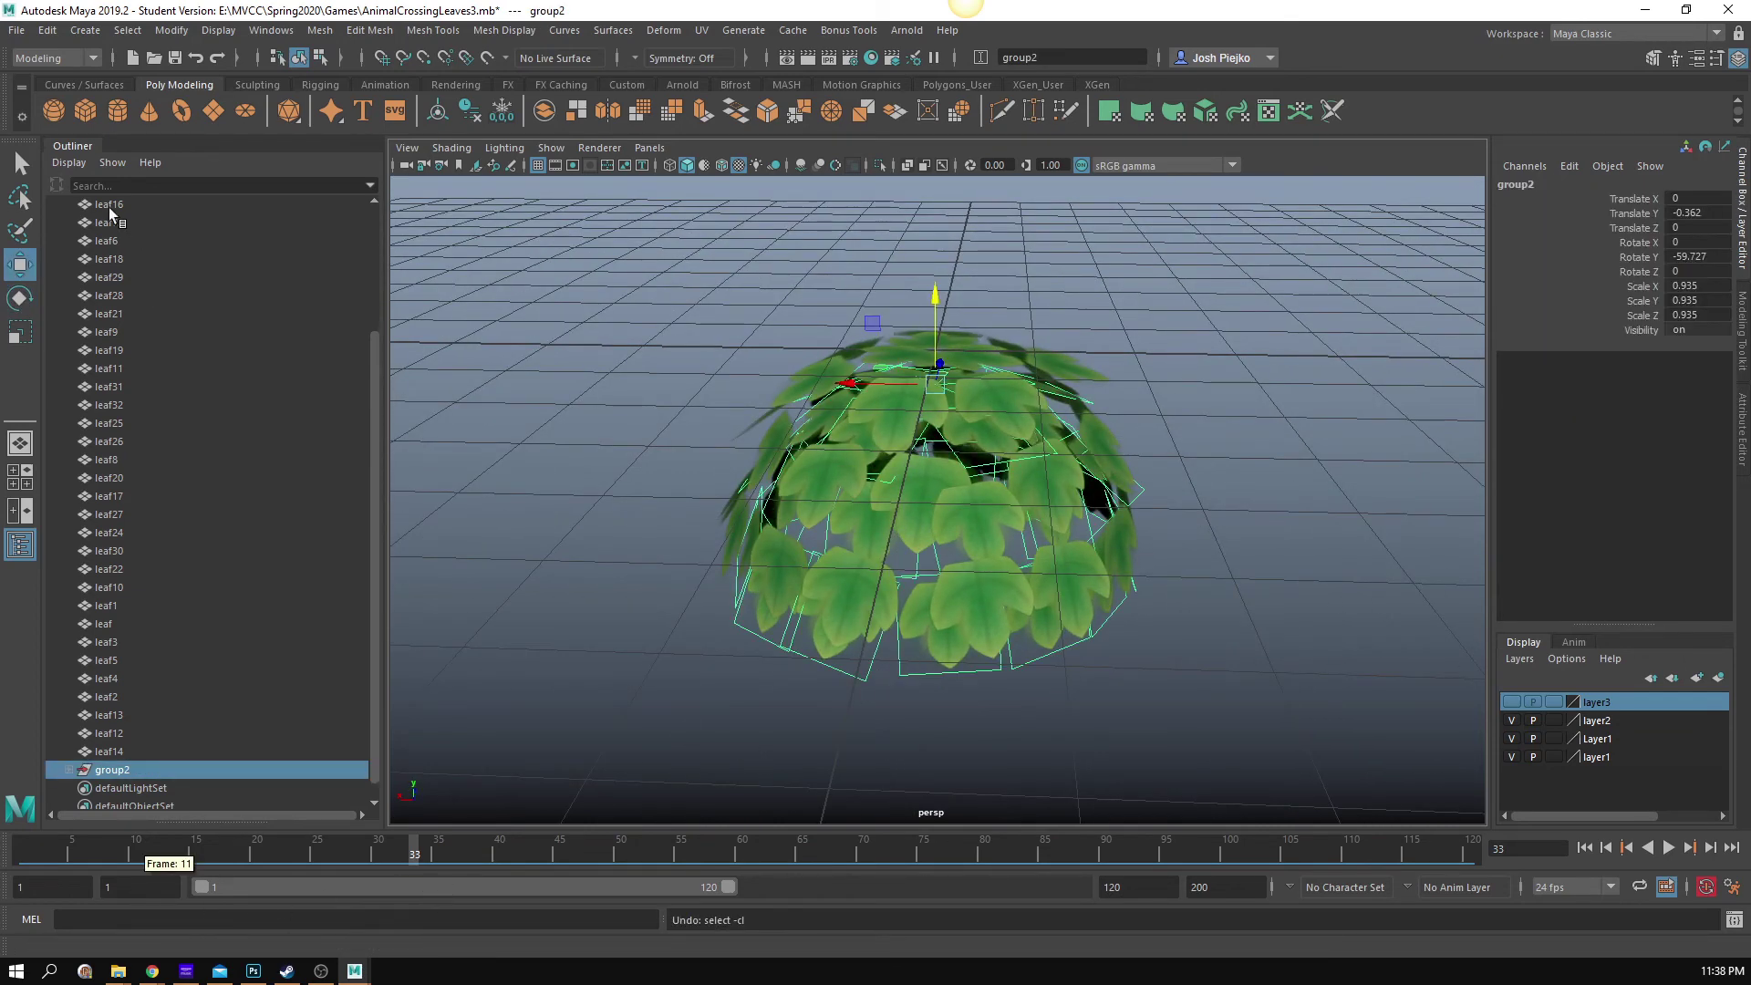
Step: Ungroup the duplicated inner layer of leaves
click(49, 30)
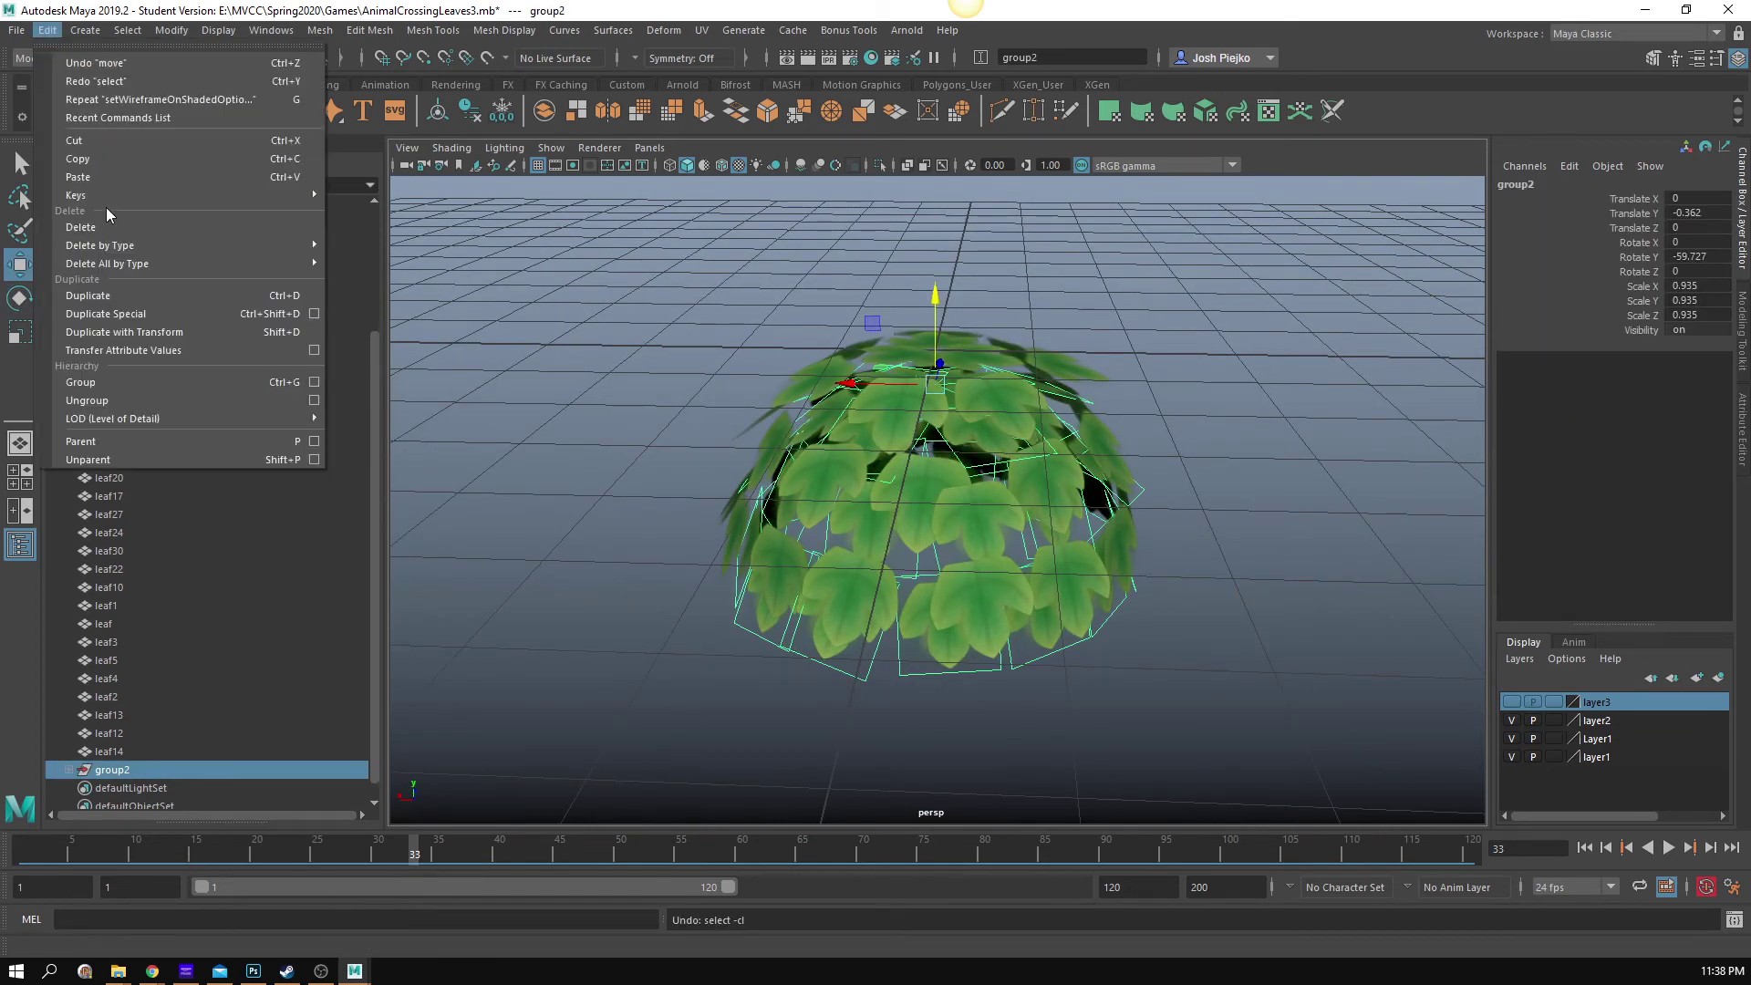
click(146, 401)
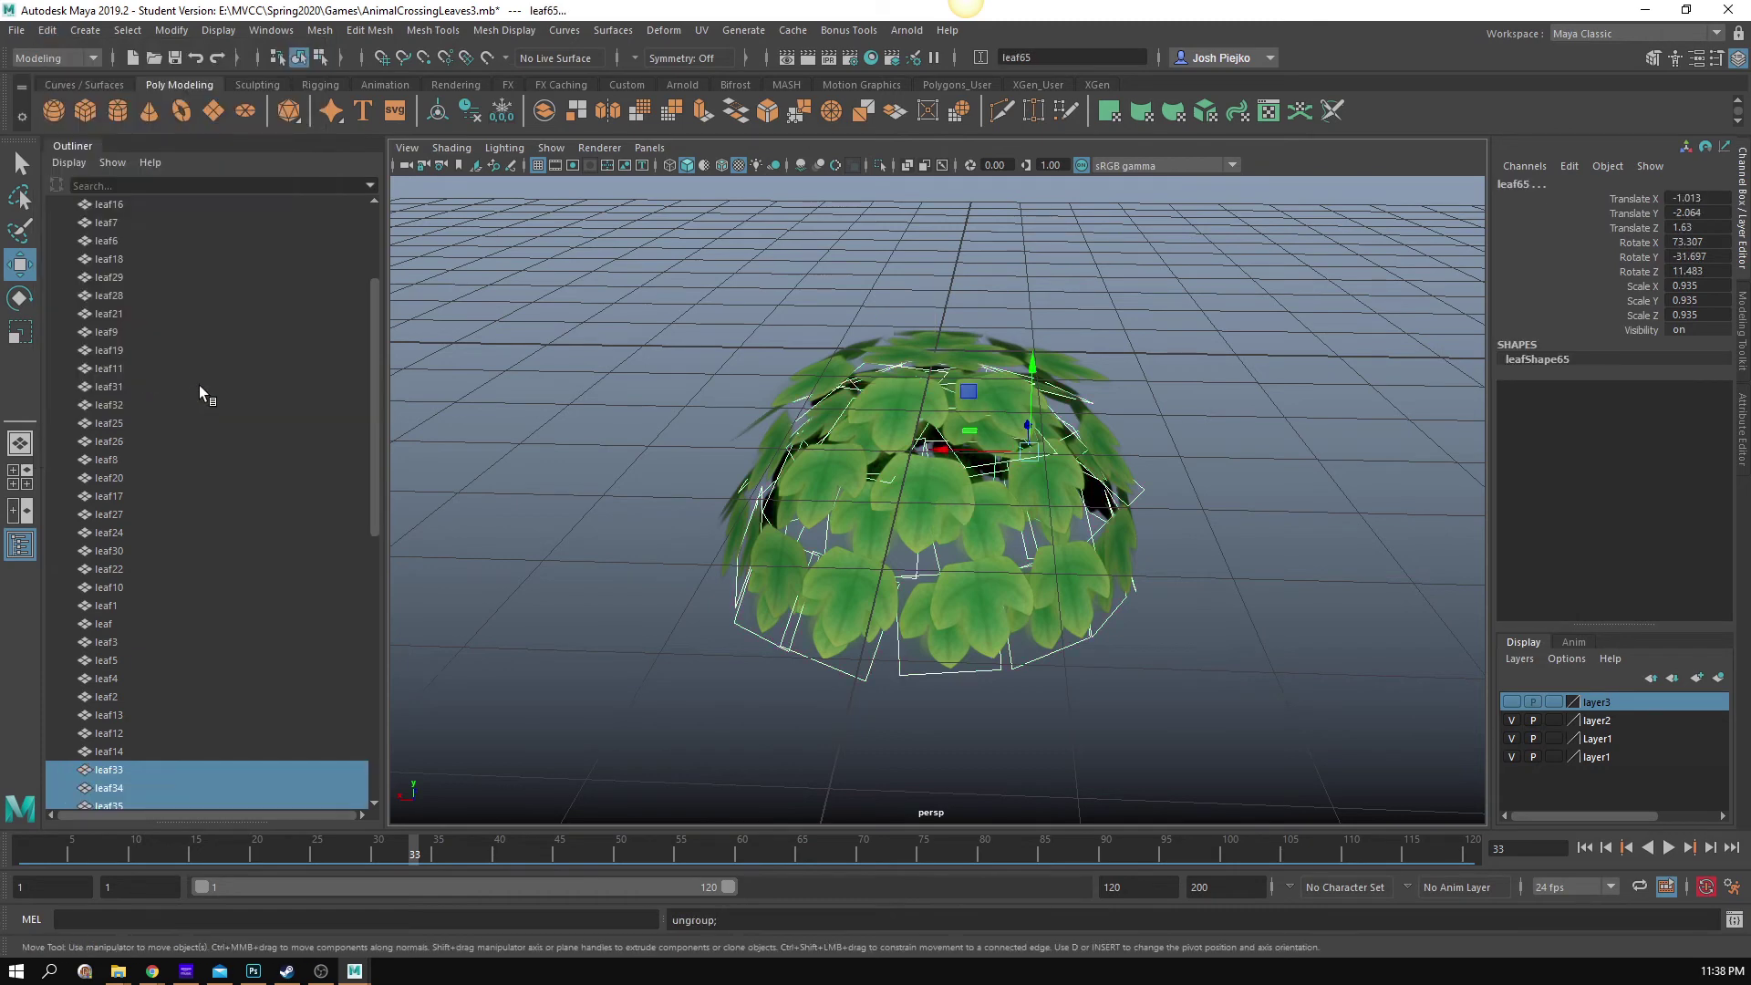
Step: At frame 1, randomize the rotation of the duplicated inner leaves between -10 and 10 degrees on the X and Y axes
click(848, 31)
mouse_move(940, 99)
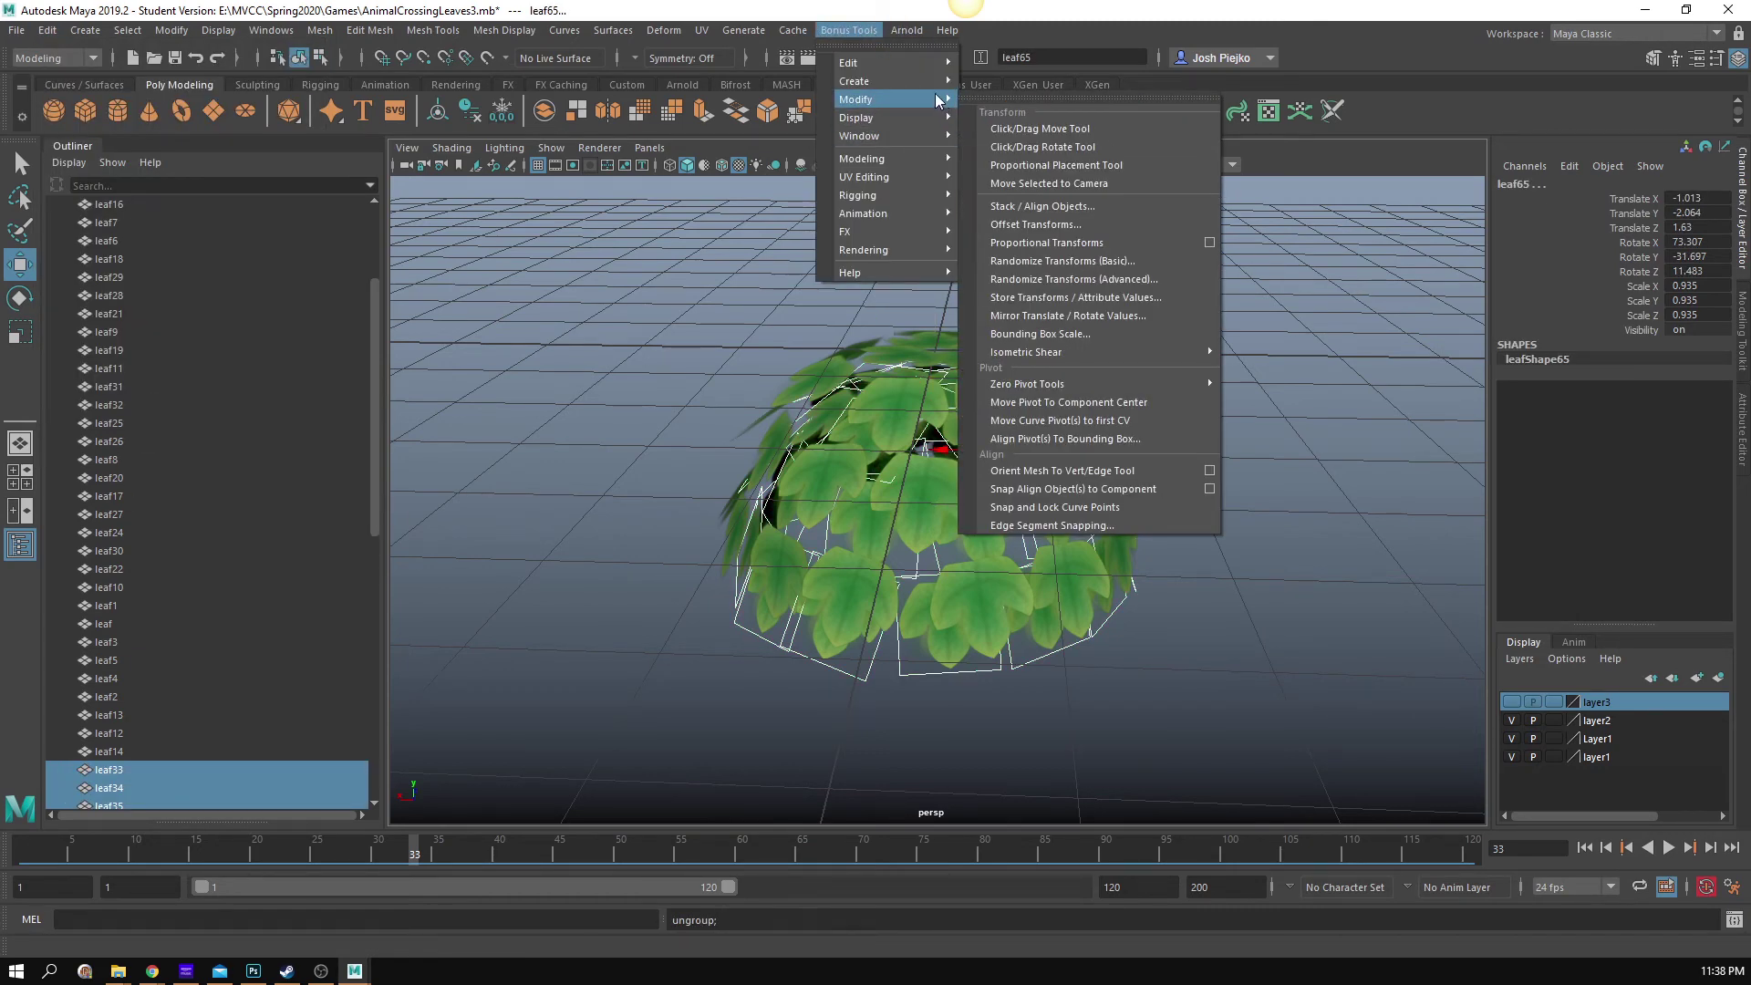
click(1092, 265)
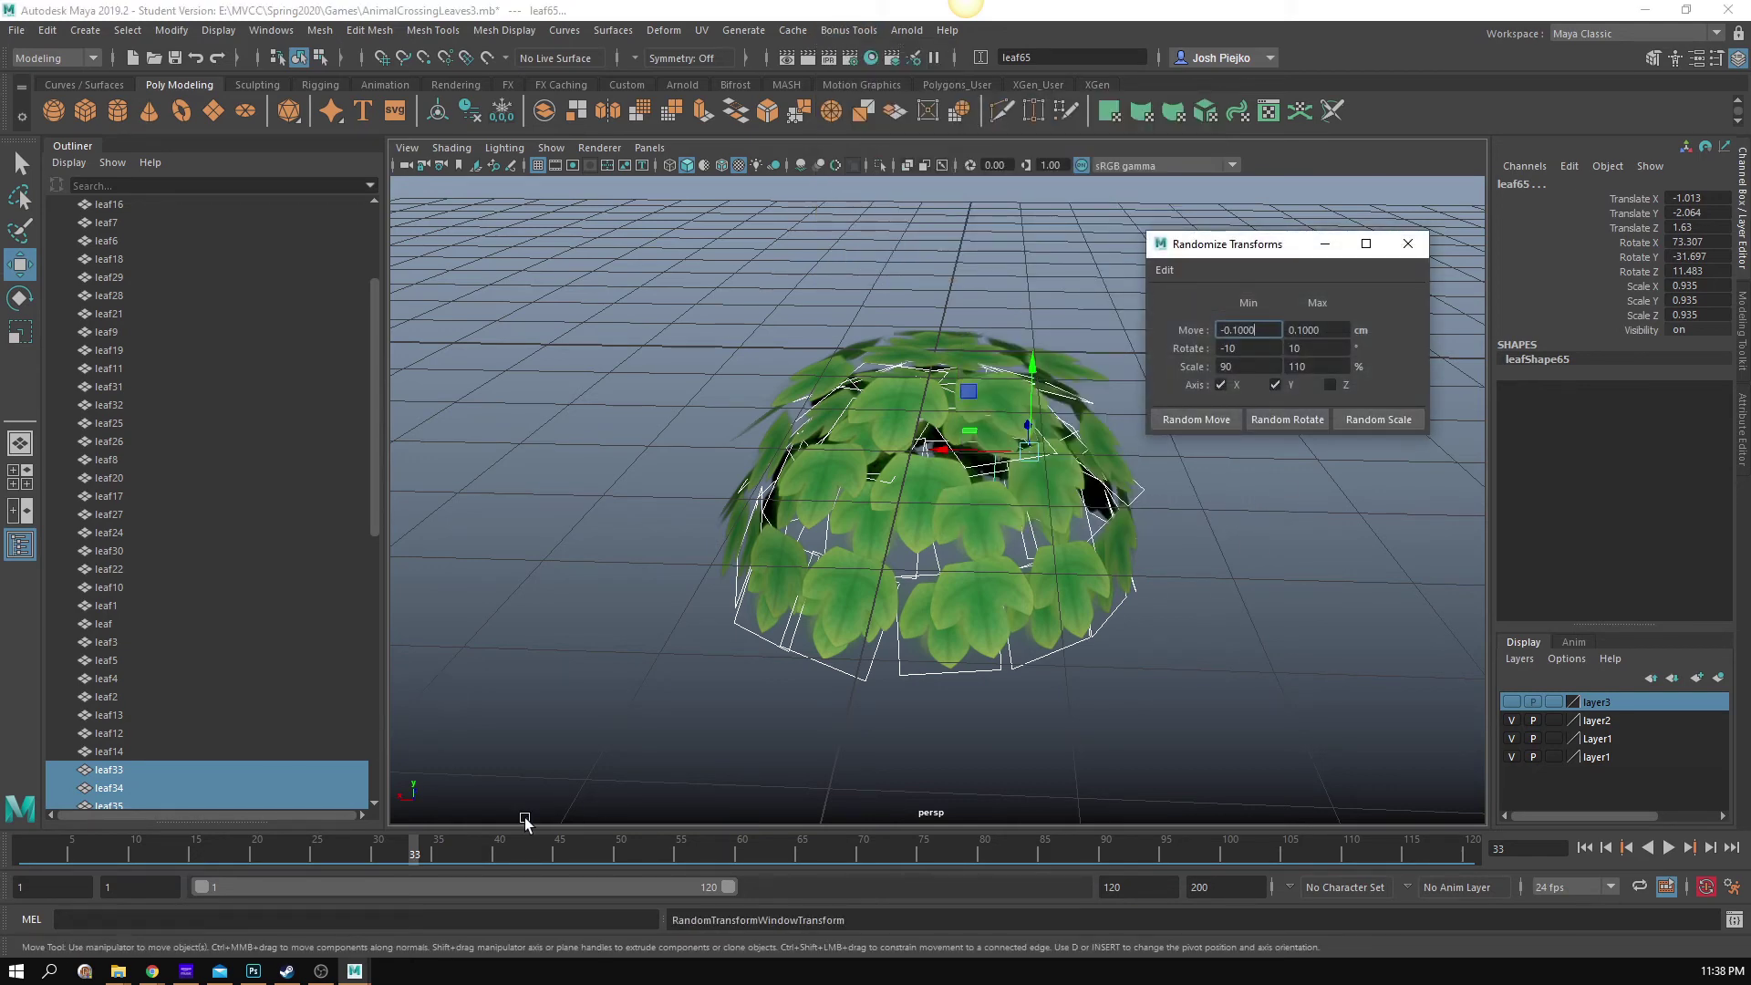
drag(509, 832, 23, 852)
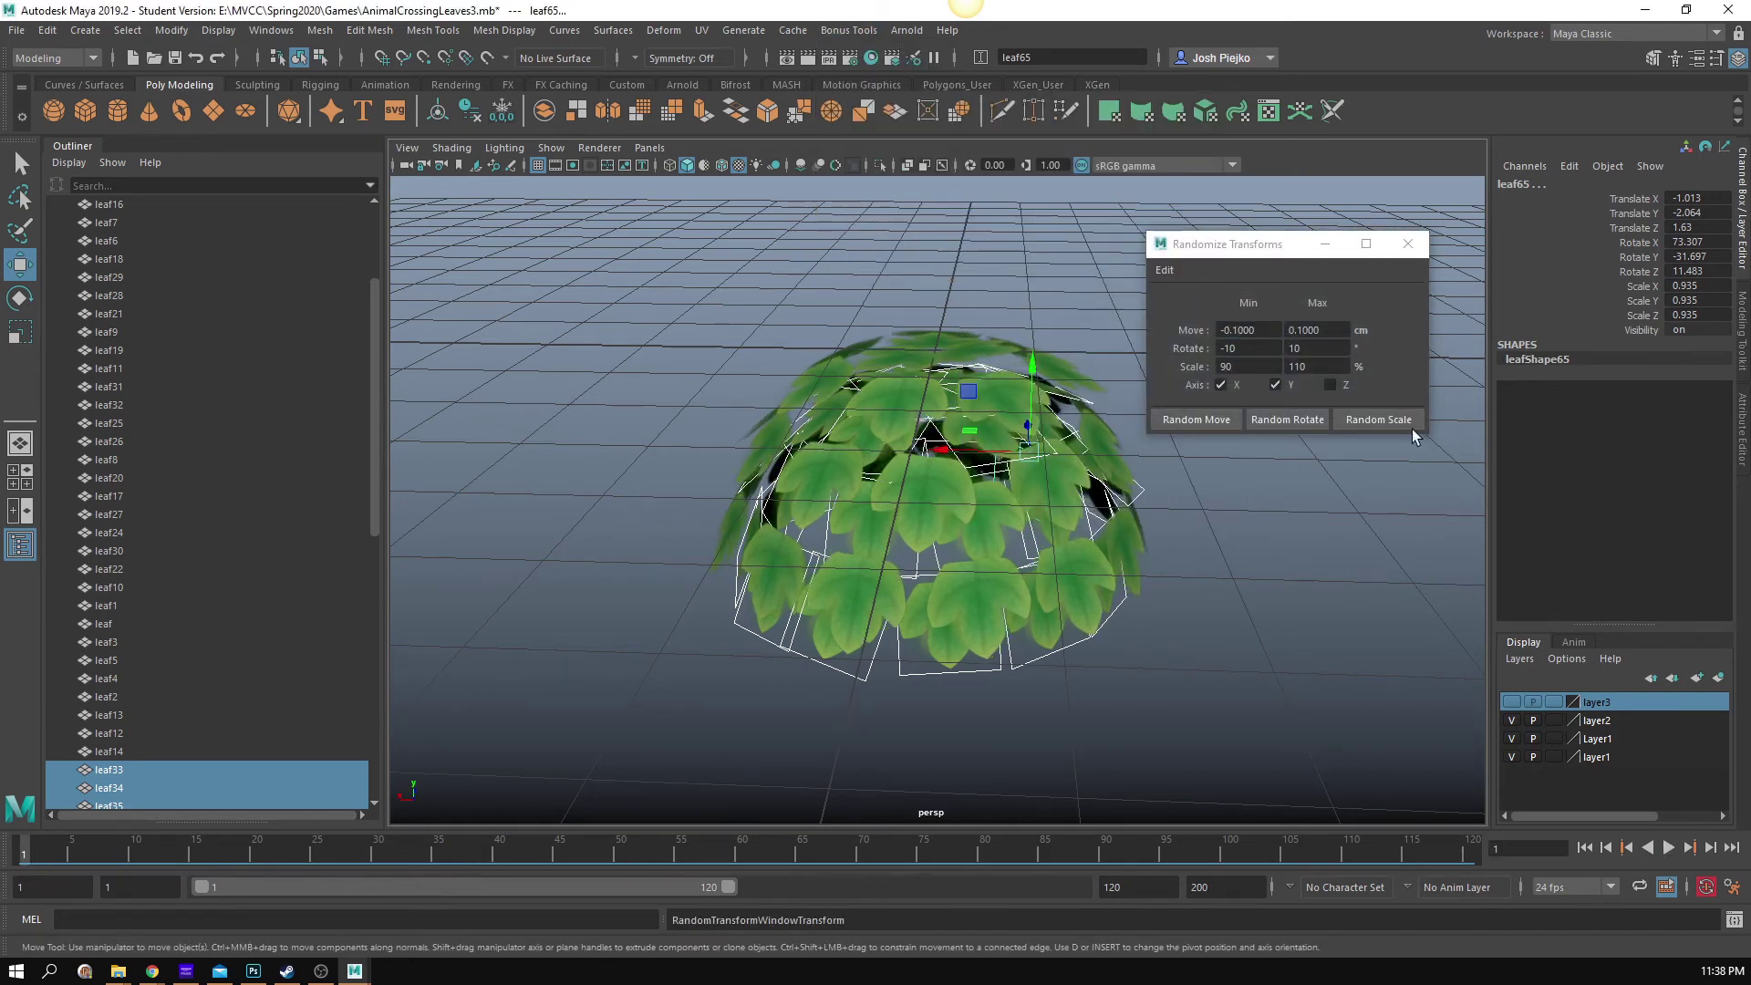
click(1317, 422)
Step: Key the Rotate X, Y and Z channels of the inner leaves at frame 1
alt+drag(1273, 584, 1322, 620)
drag(1654, 241, 1647, 273)
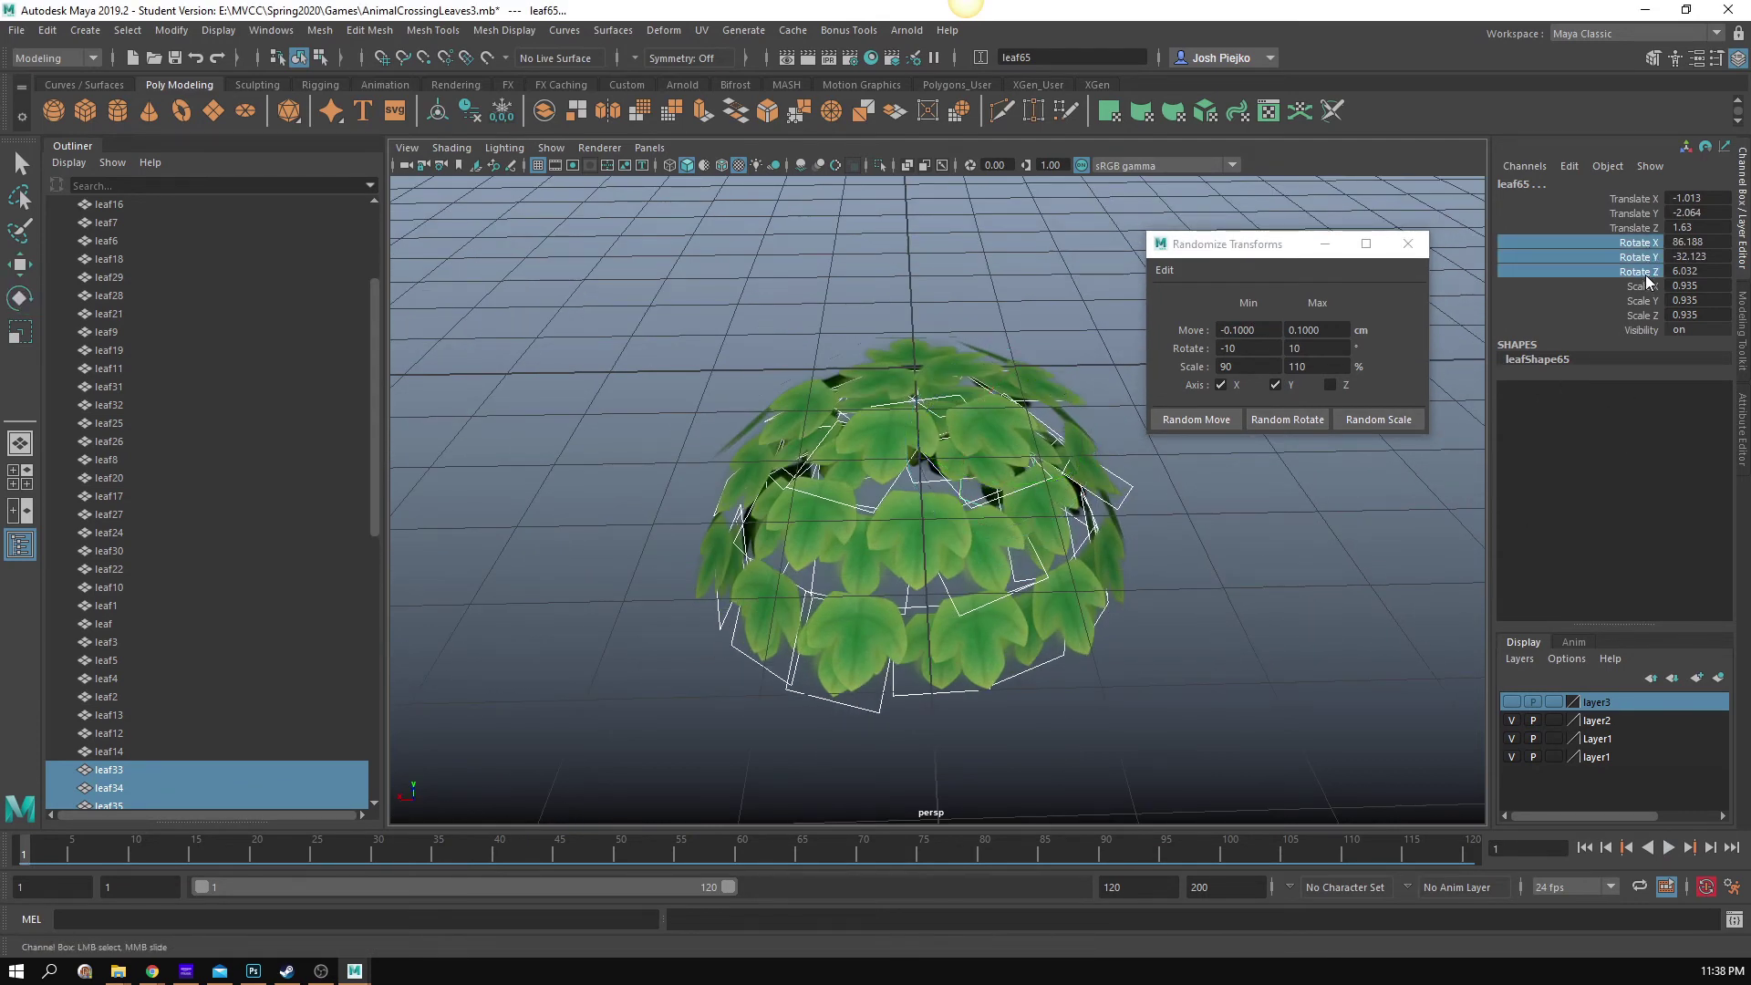
right_click(1647, 273)
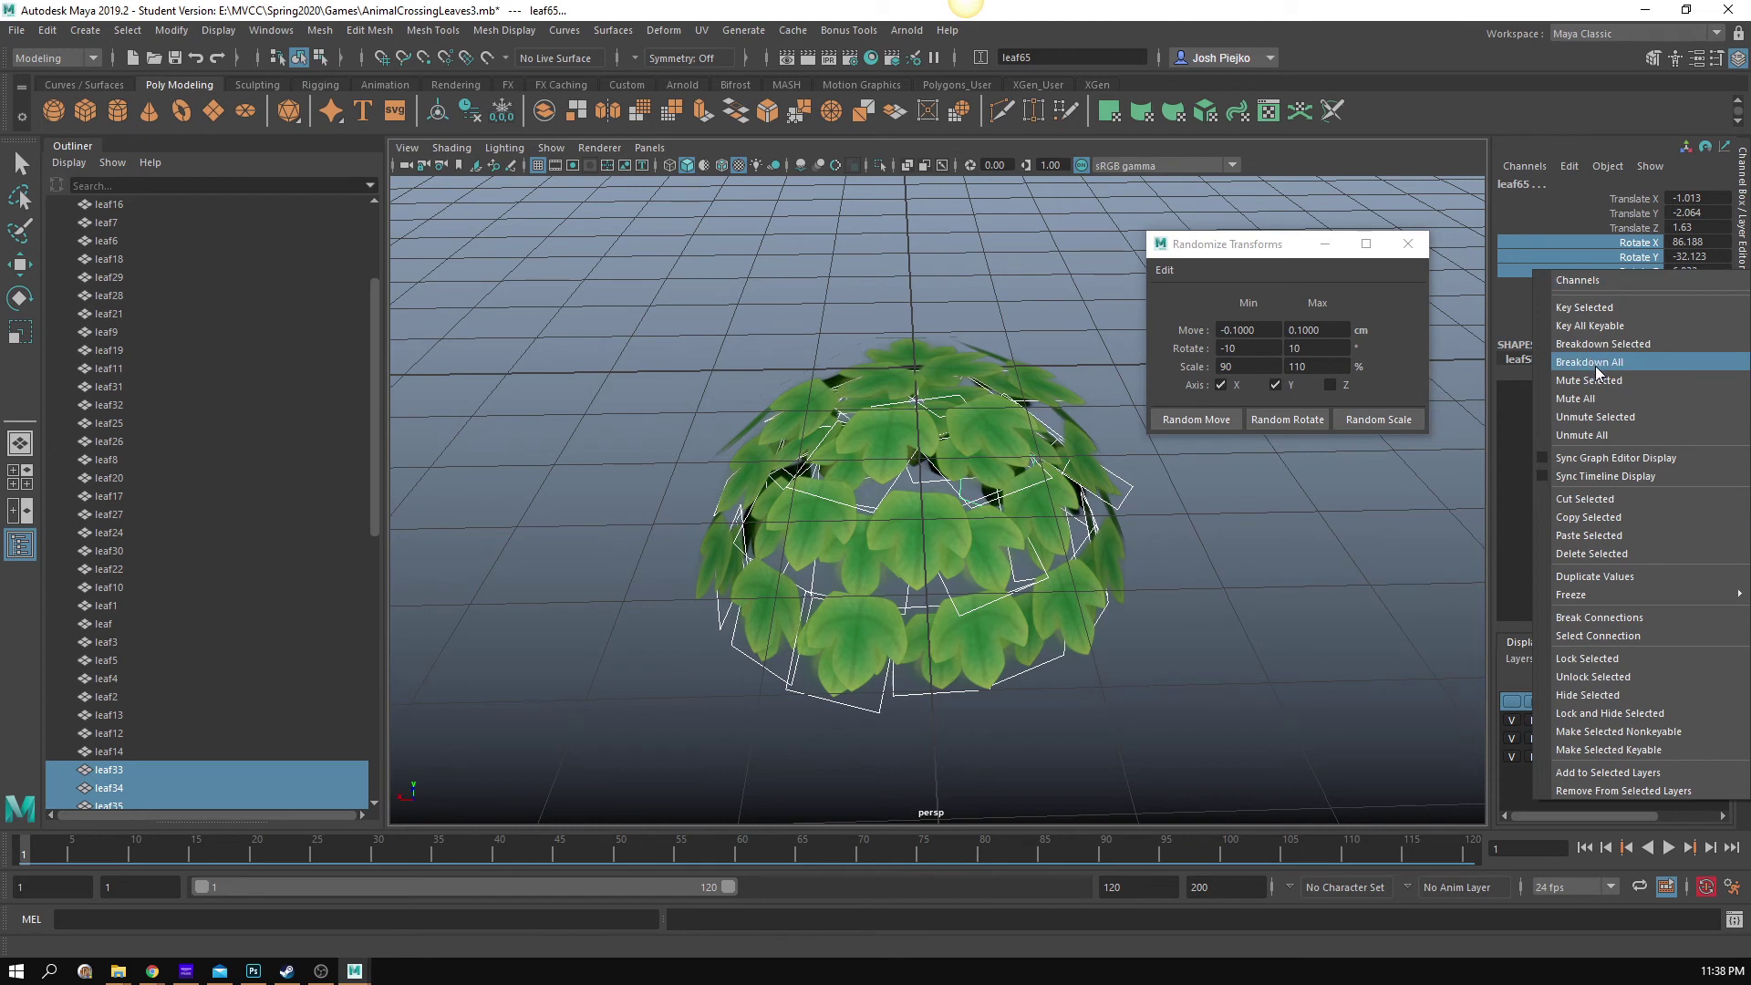
click(1587, 308)
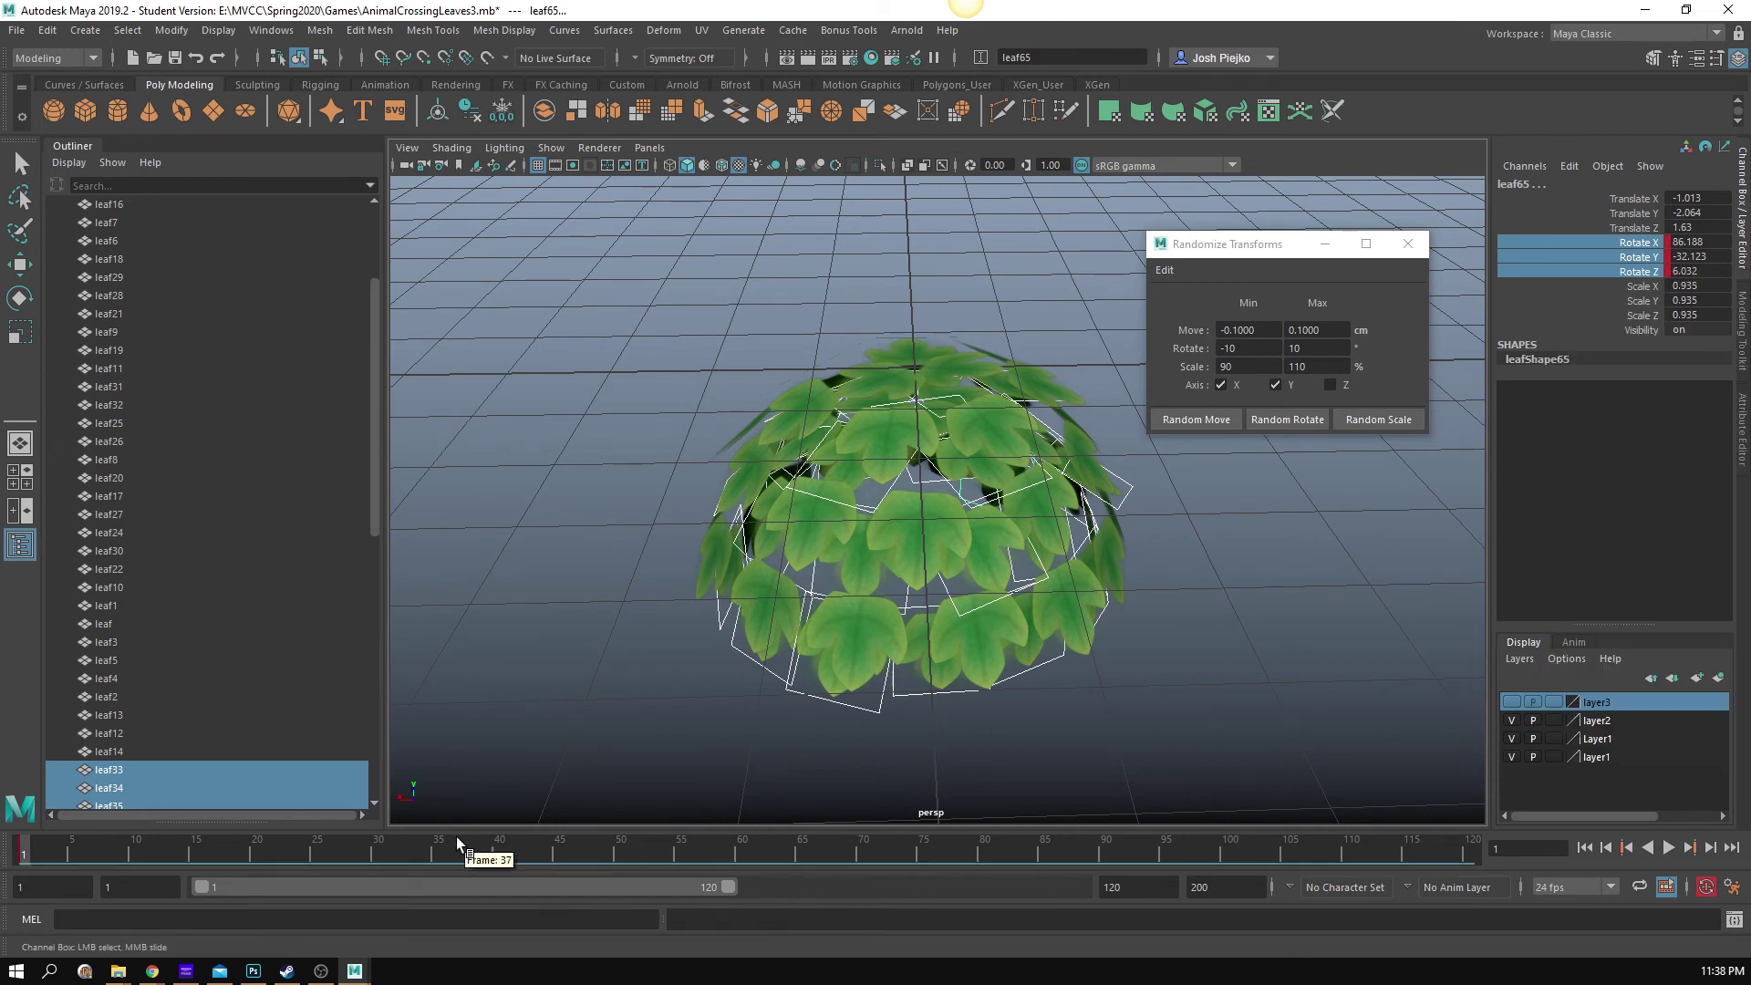
Step: At frame 39, randomize the inner leaves' rotation again and key the selected rotation channels
key(alt+v)
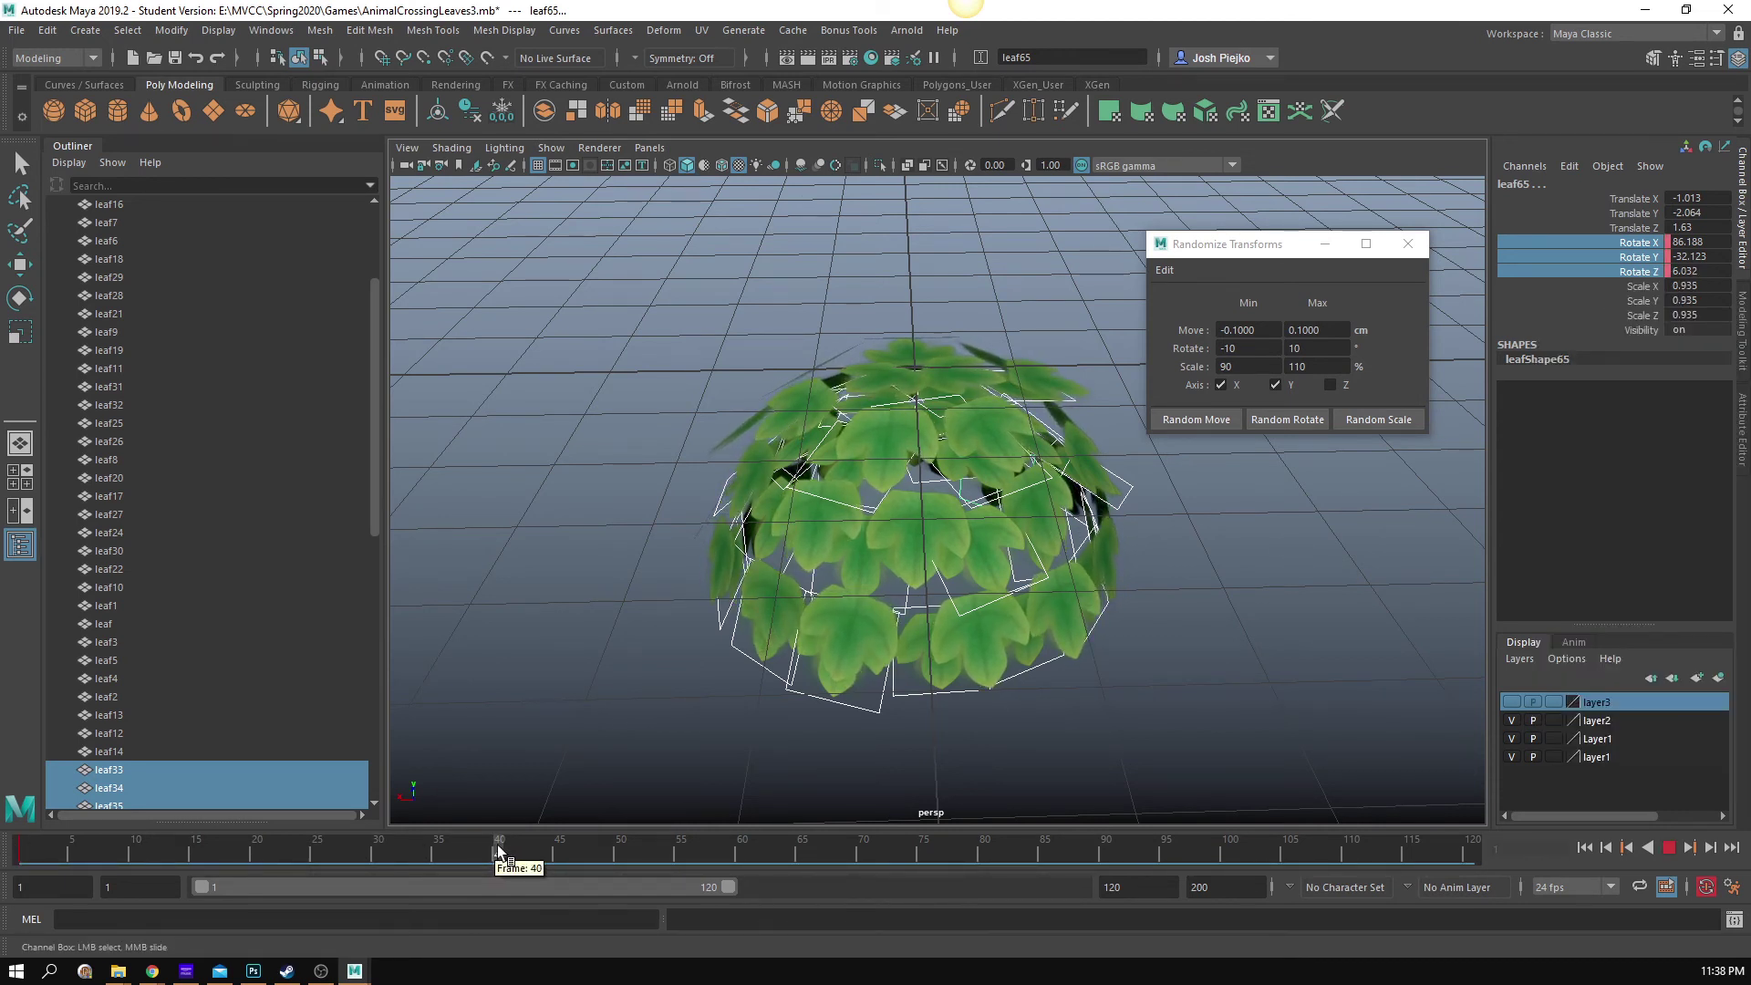
click(492, 853)
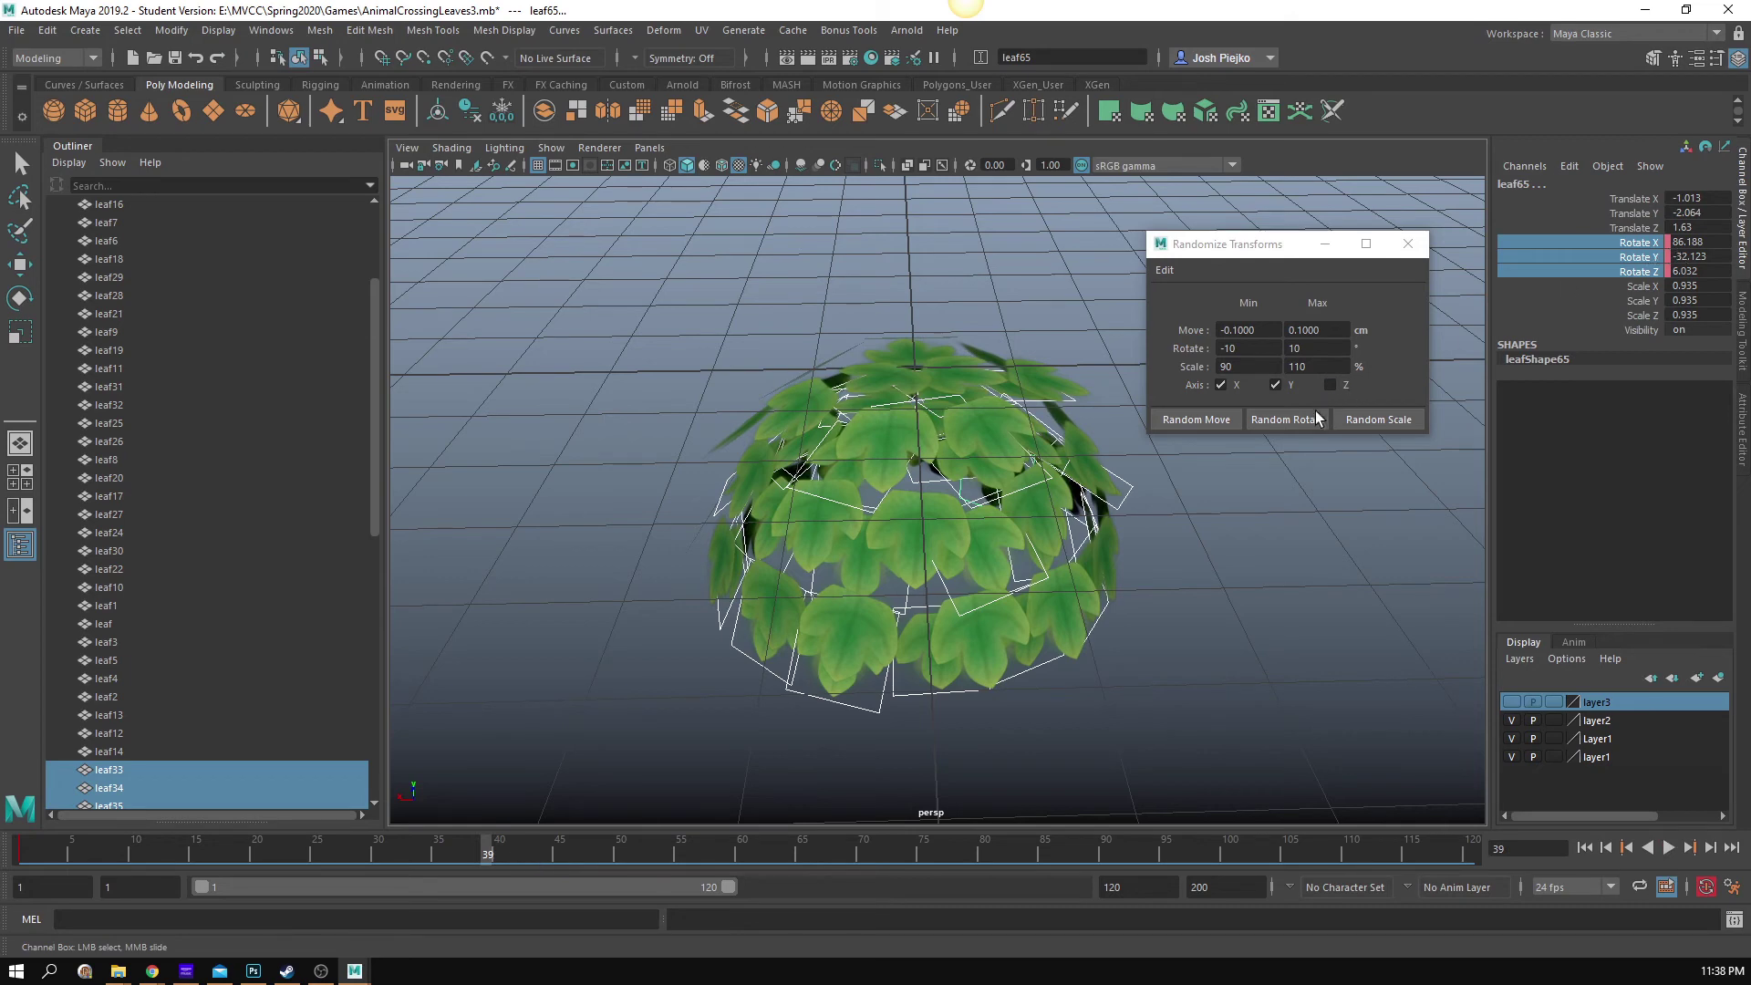
click(1287, 420)
right_click(1653, 264)
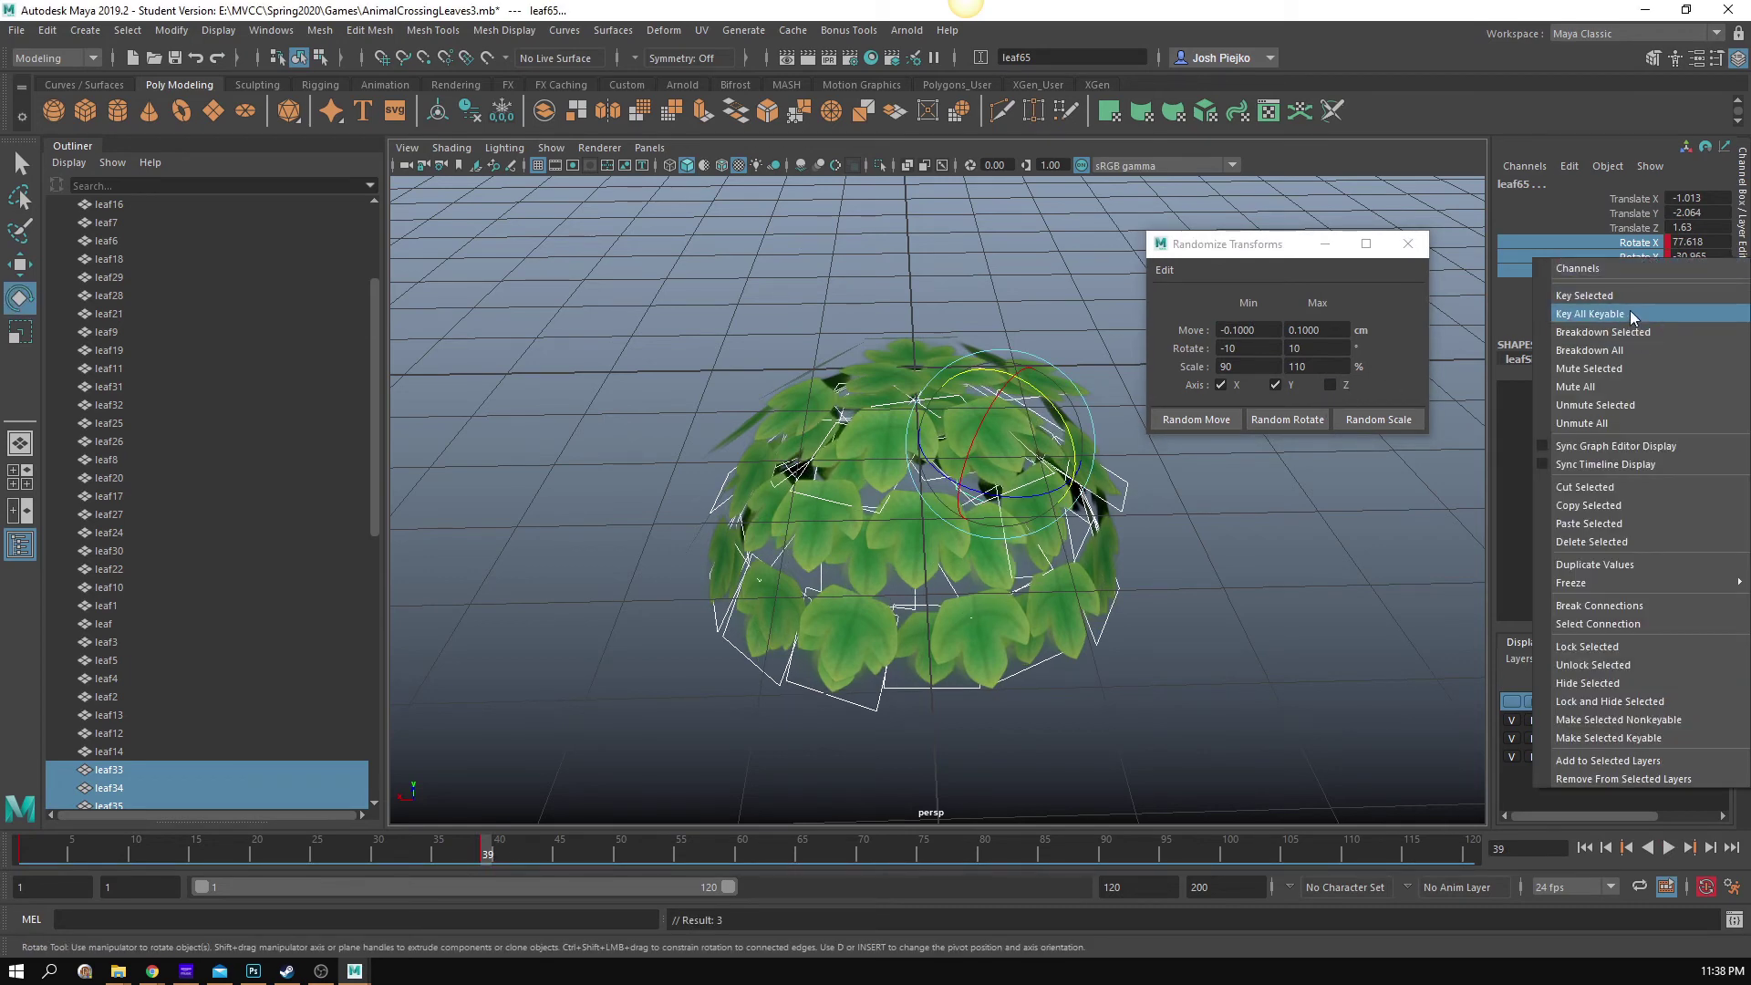
click(1605, 297)
Step: At frame 77, apply another random rotation to the inner leaves and key their rotation channels
key(alt+v)
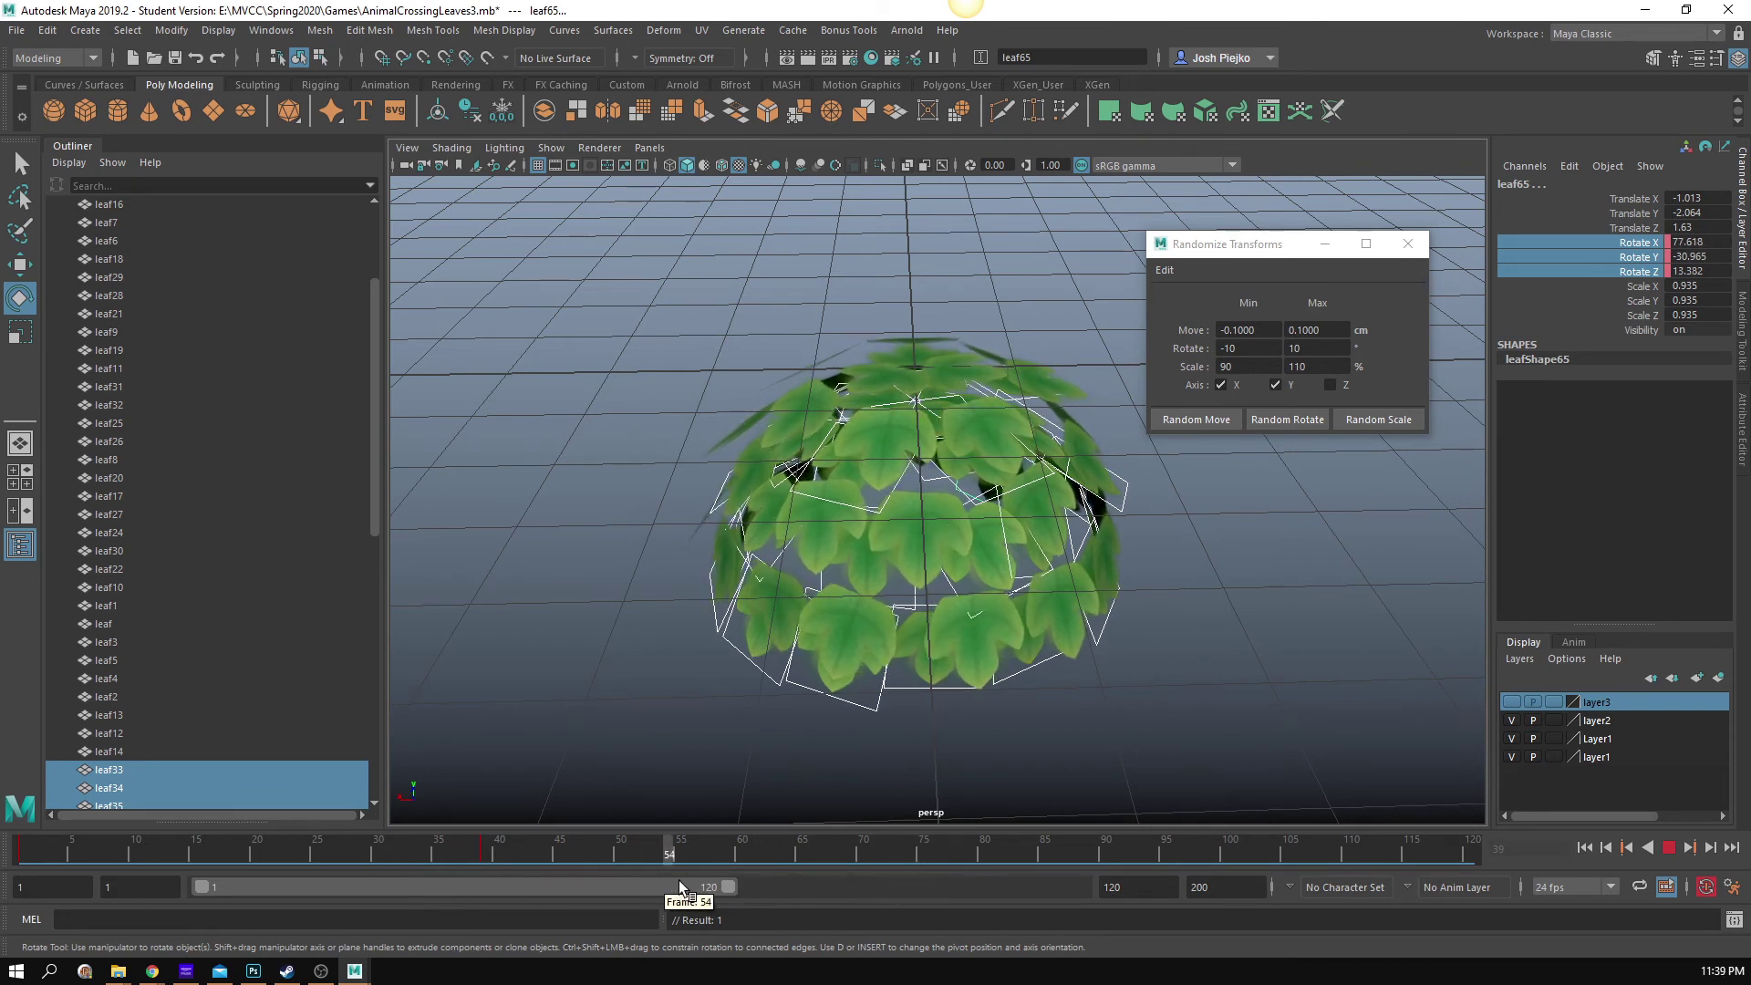
drag(901, 876, 942, 865)
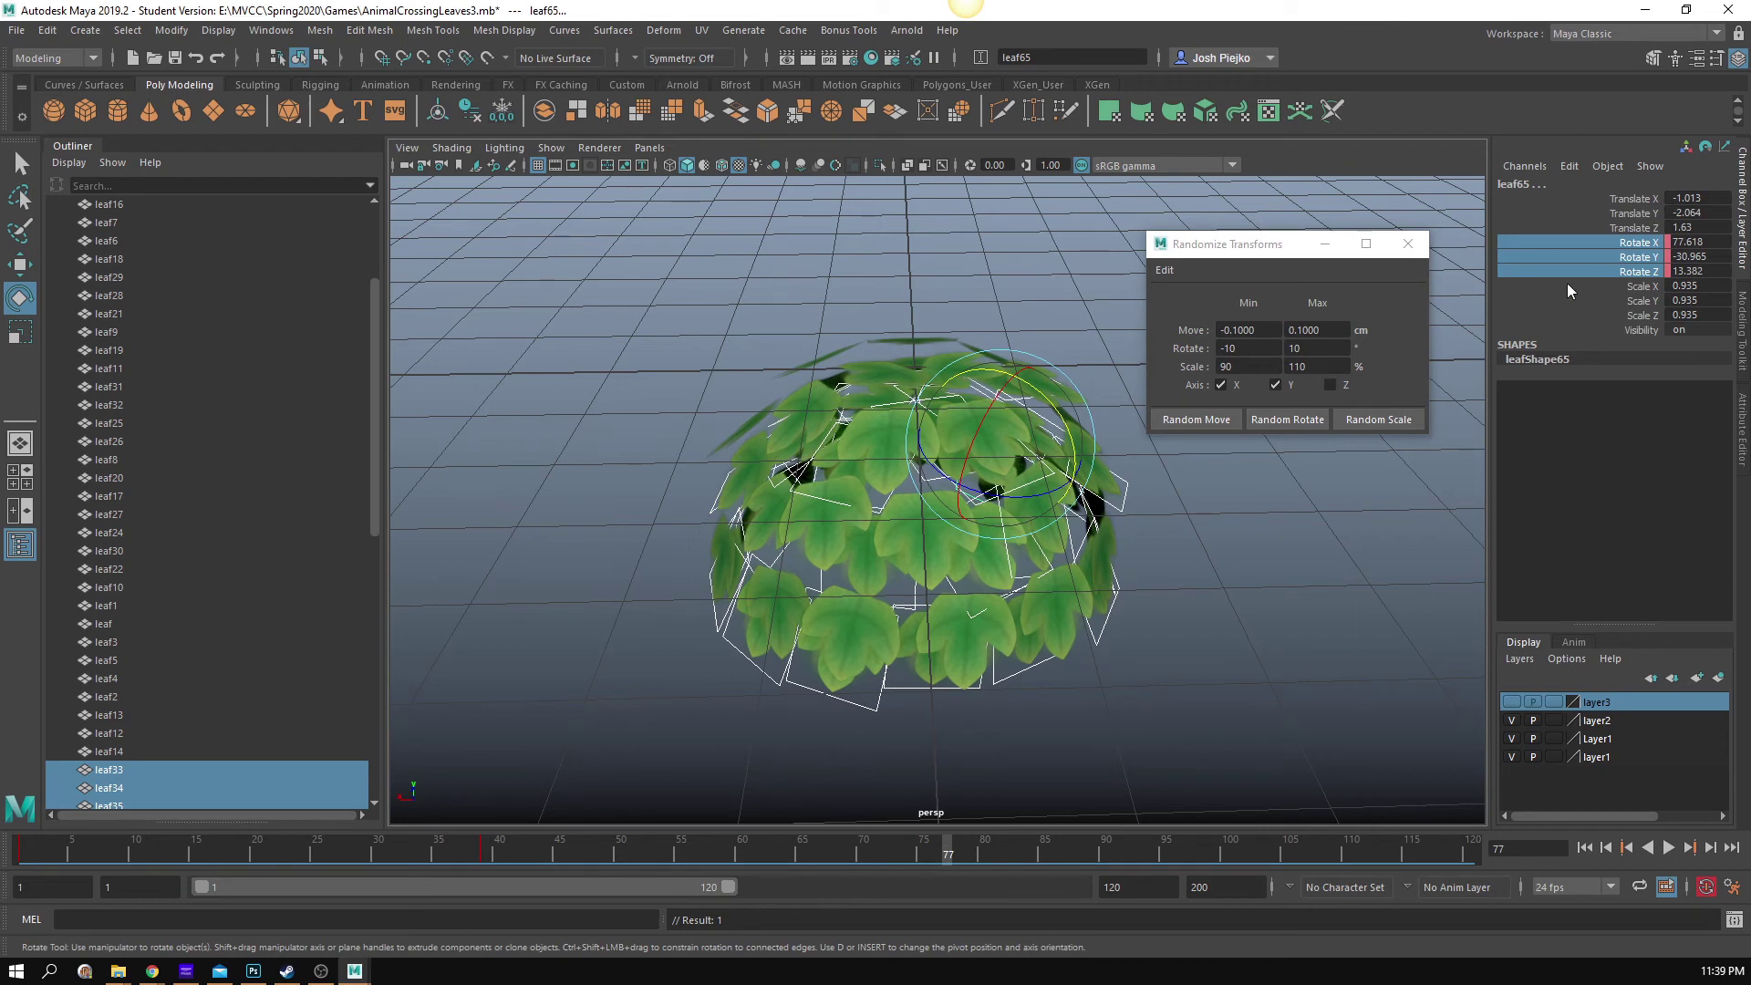
click(1293, 419)
right_drag(1540, 260, 1607, 296)
Step: Copy the inner leaves' rotation keys from frame 1 and paste them at frame 120 to loop the animation
drag(141, 857, 22, 850)
right_click(31, 848)
click(116, 566)
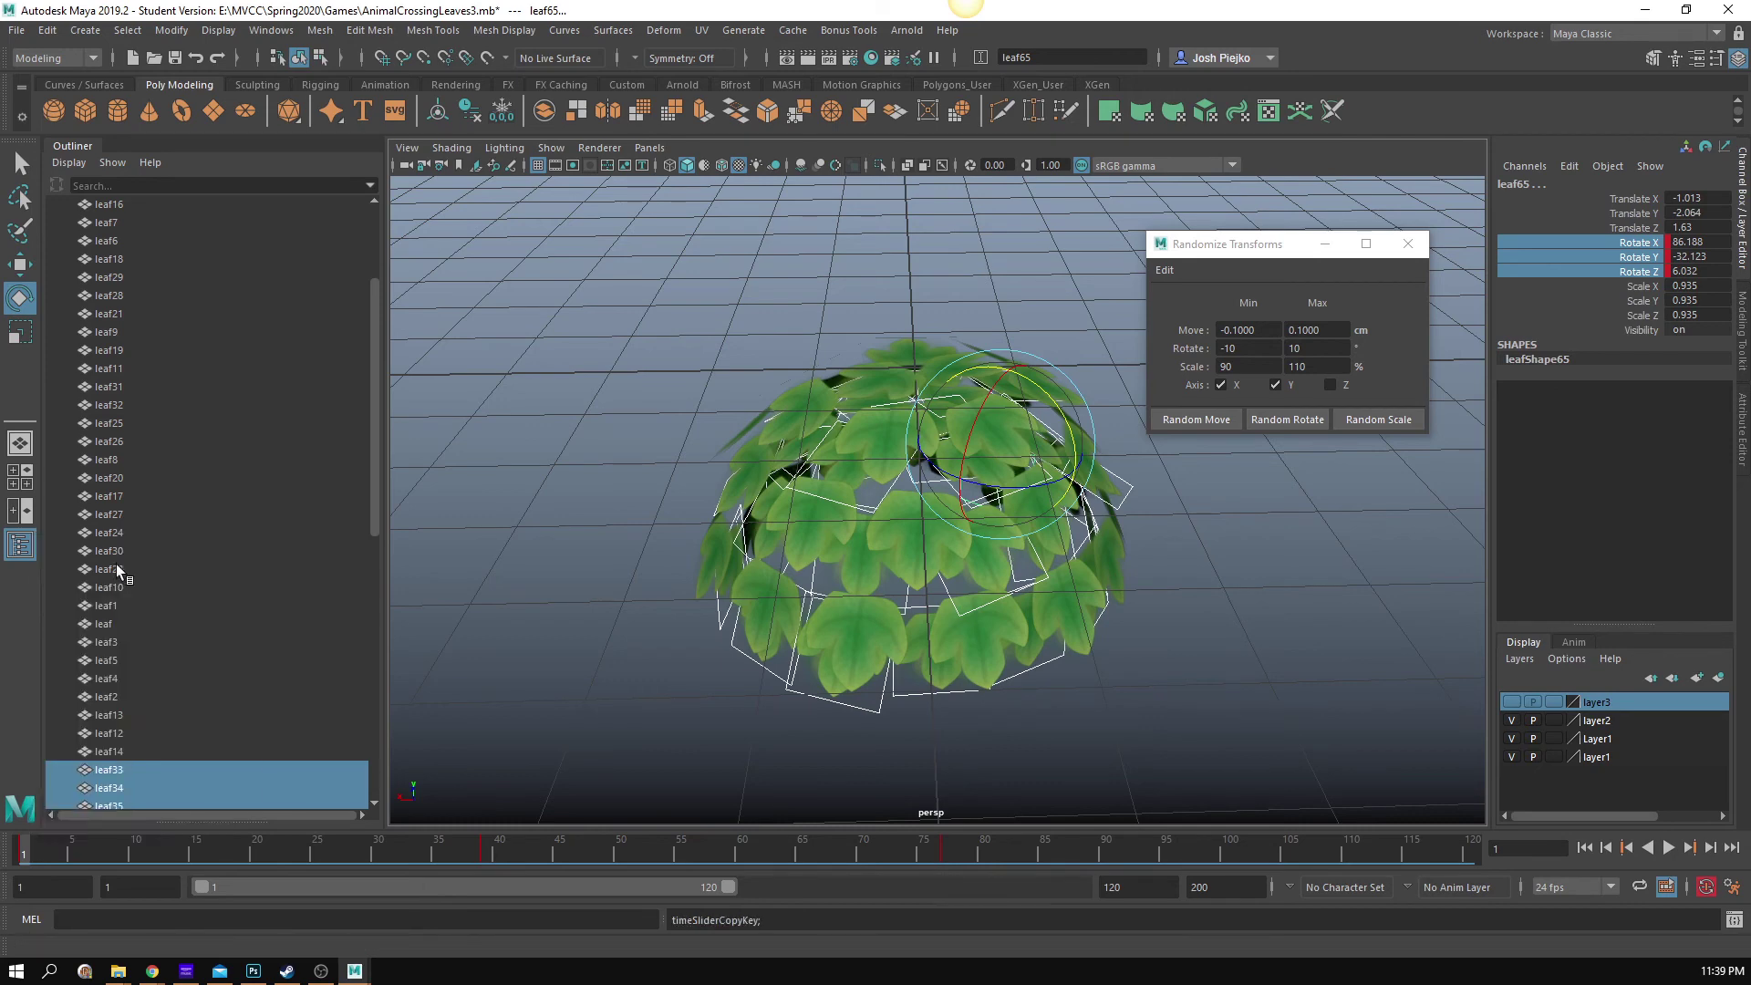
click(1472, 856)
right_click(1467, 852)
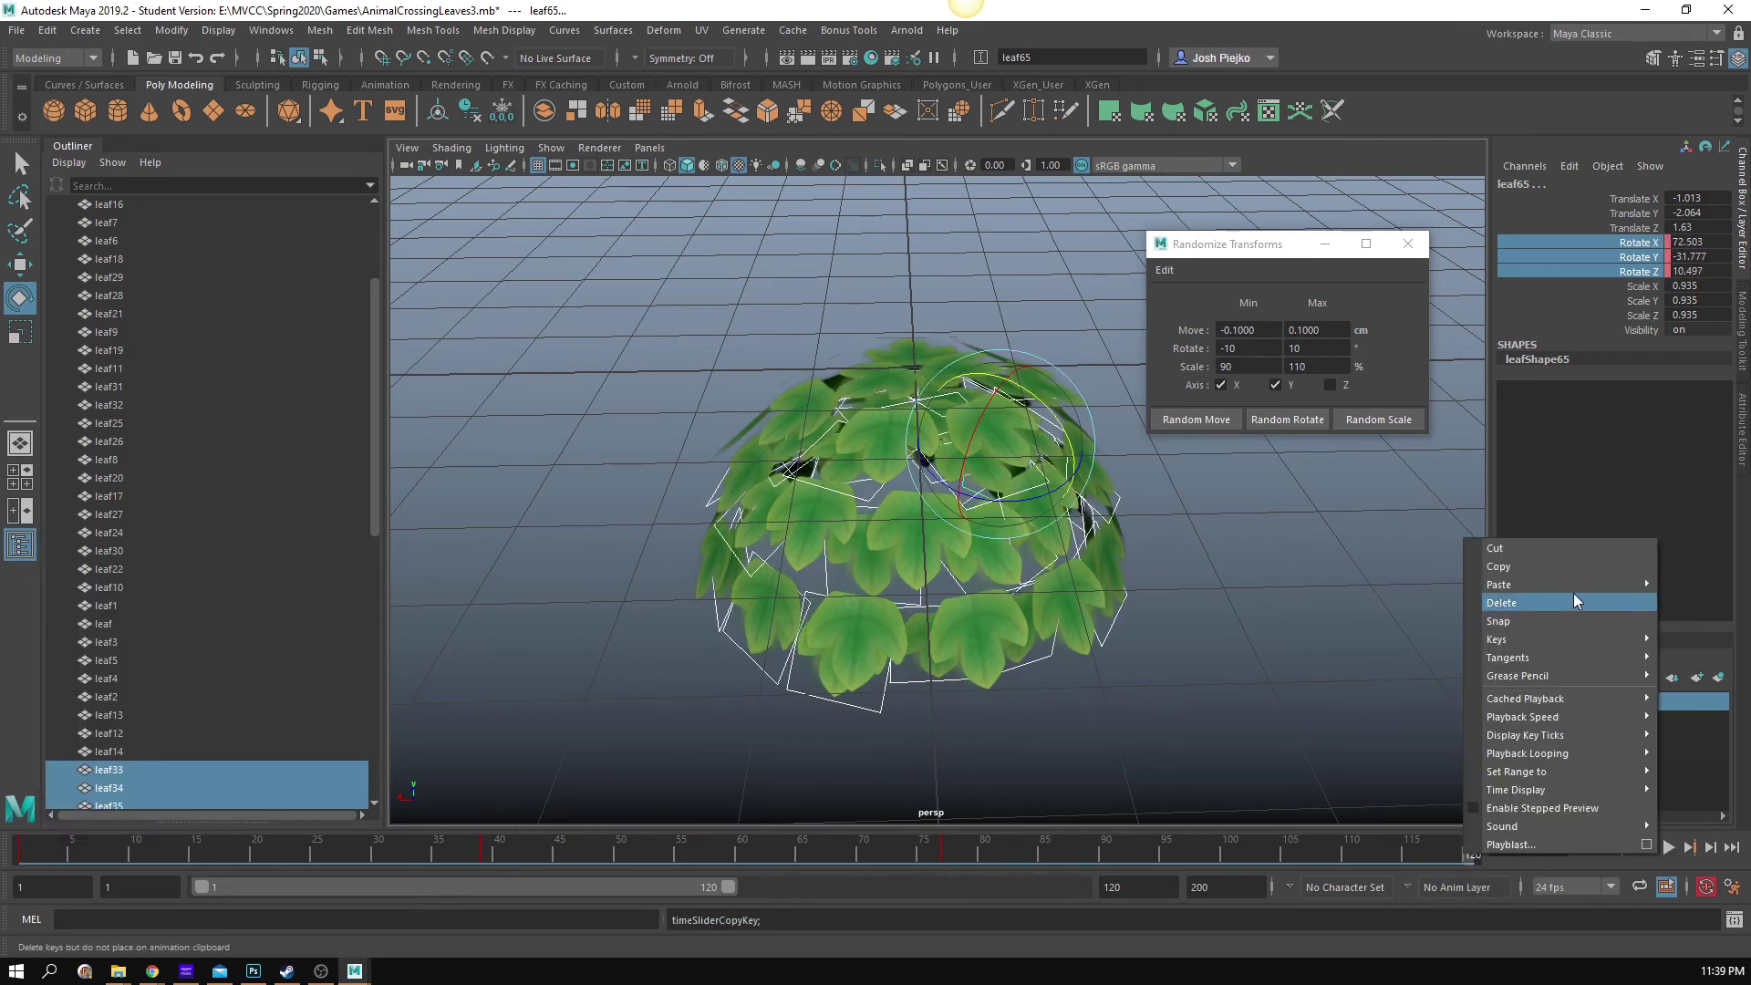
mouse_move(1569, 585)
click(1435, 600)
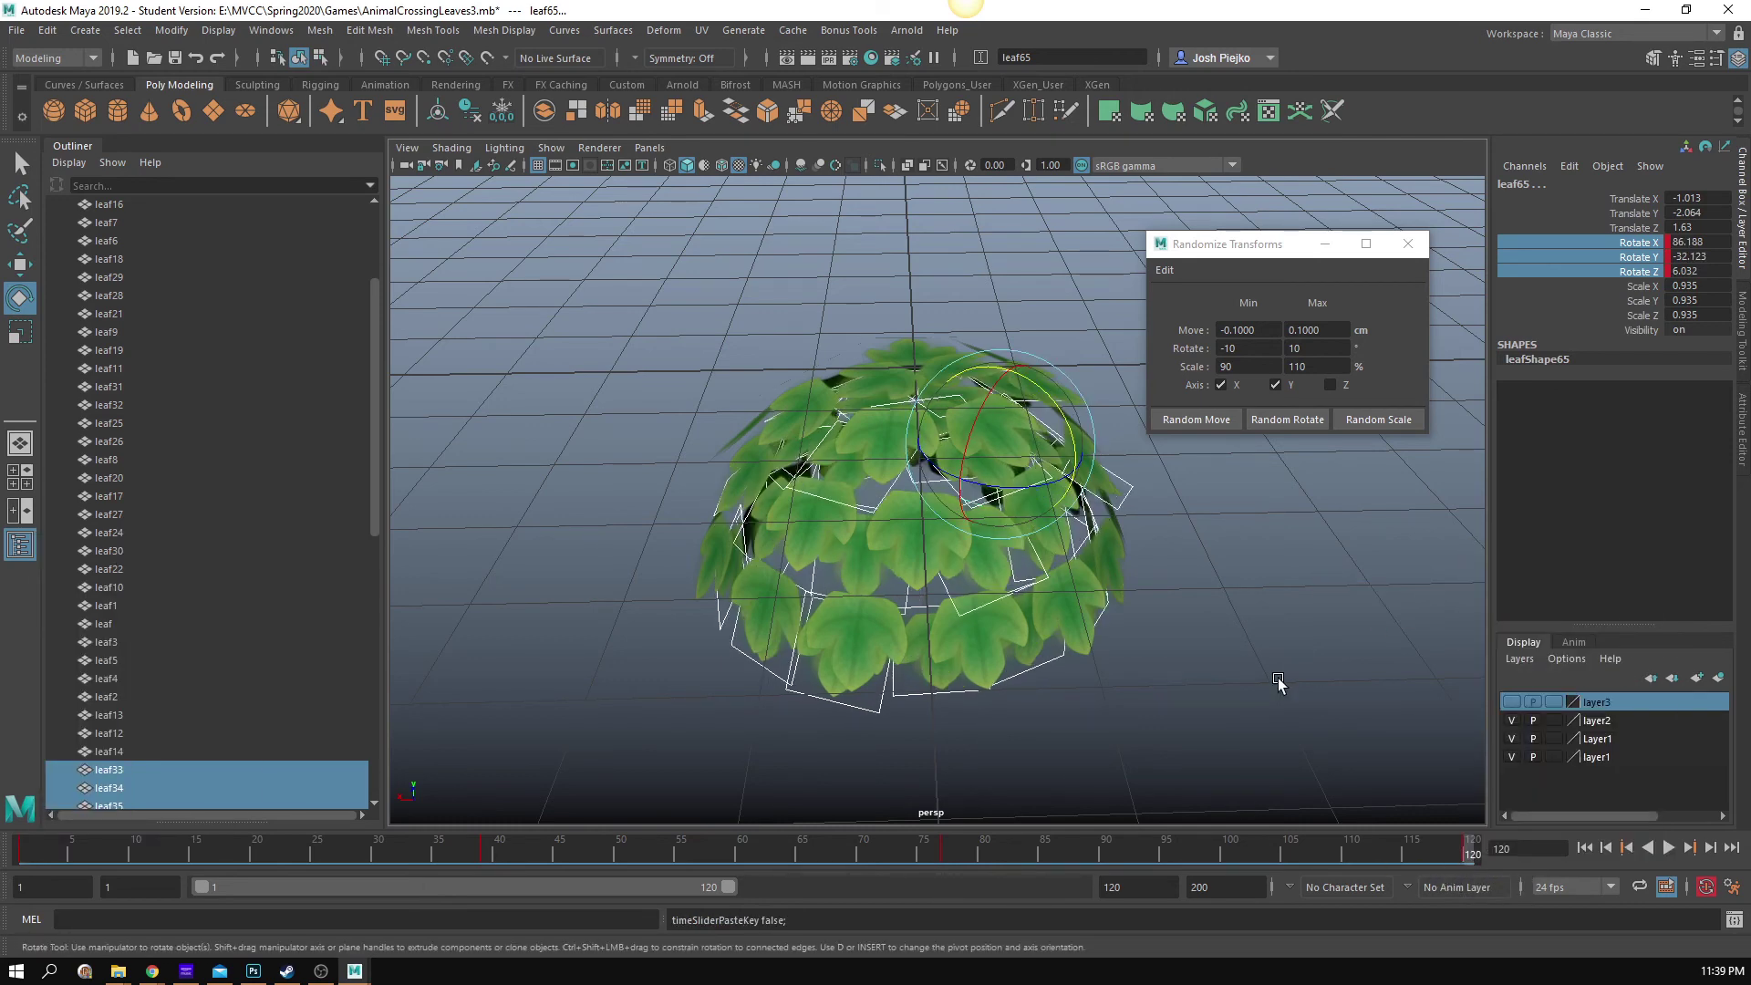
Step: Deselect the leaves and play back the animation to check the movement of both leaf layers
click(1279, 684)
alt+right_drag(1396, 704, 910, 728)
drag(693, 859, 649, 861)
key(alt+v)
alt+drag(1167, 632, 1388, 672)
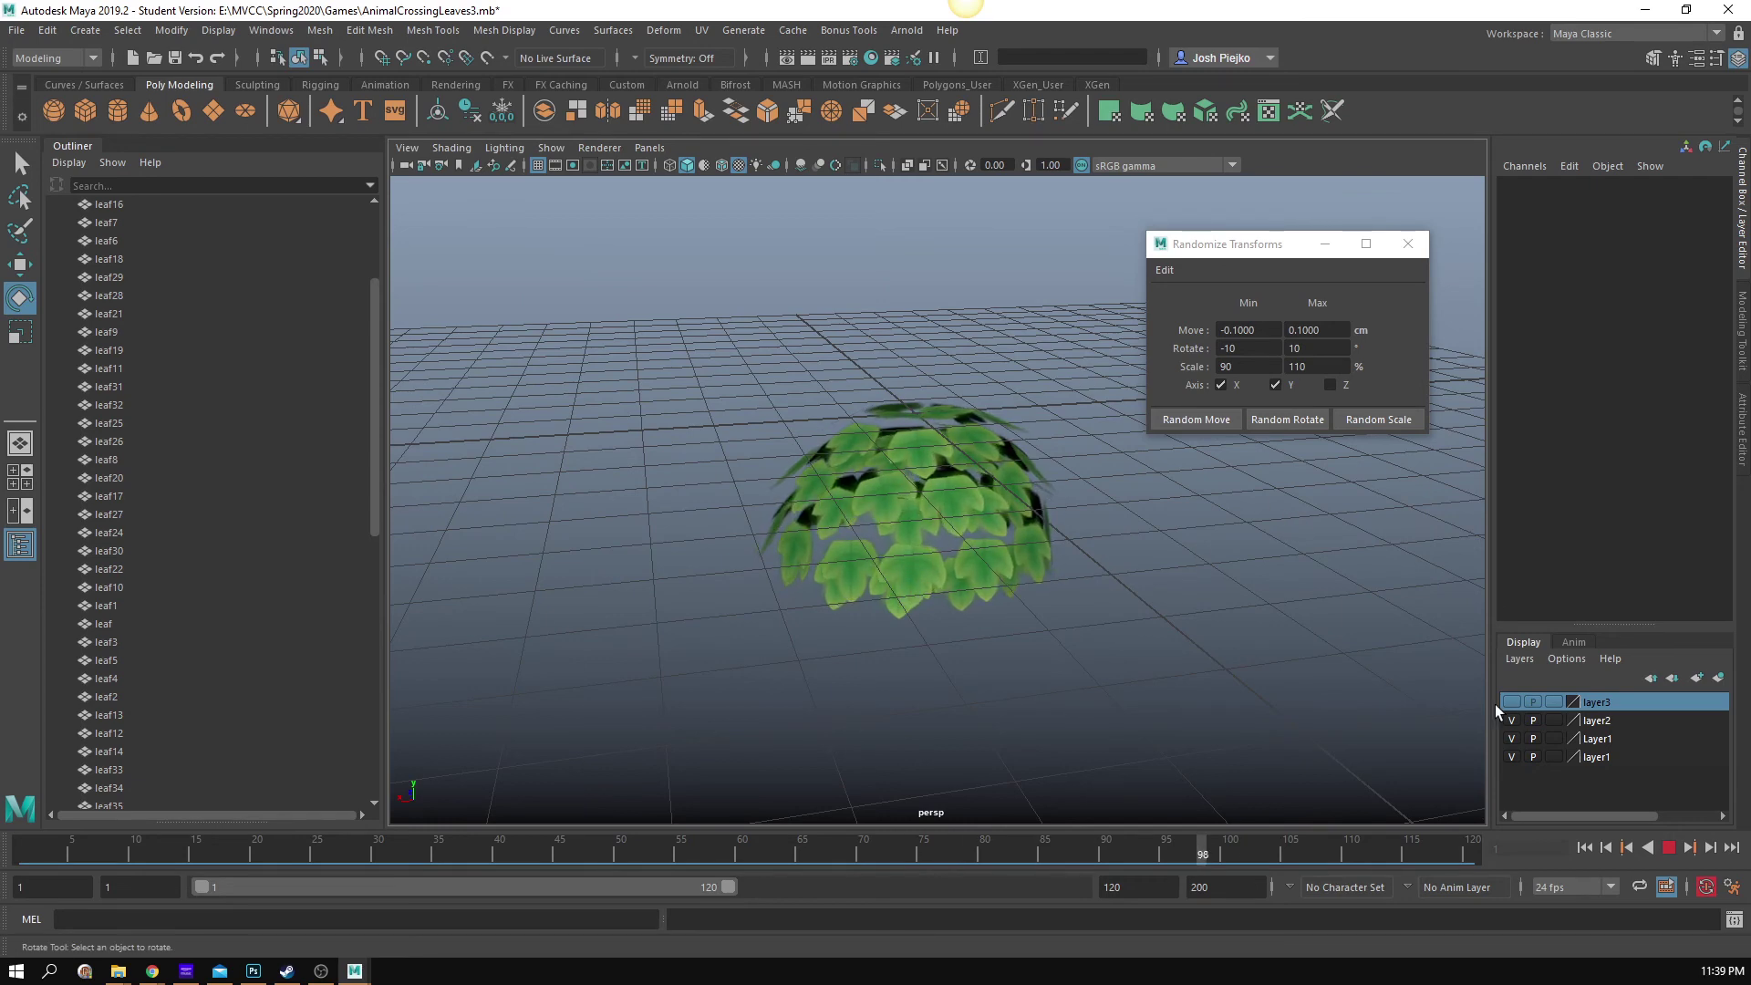
click(1670, 847)
Step: Put all the leaves of the canopy into a new display layer, hide that layer, and show layer3
alt+drag(1161, 588, 1141, 599)
drag(727, 308, 1234, 810)
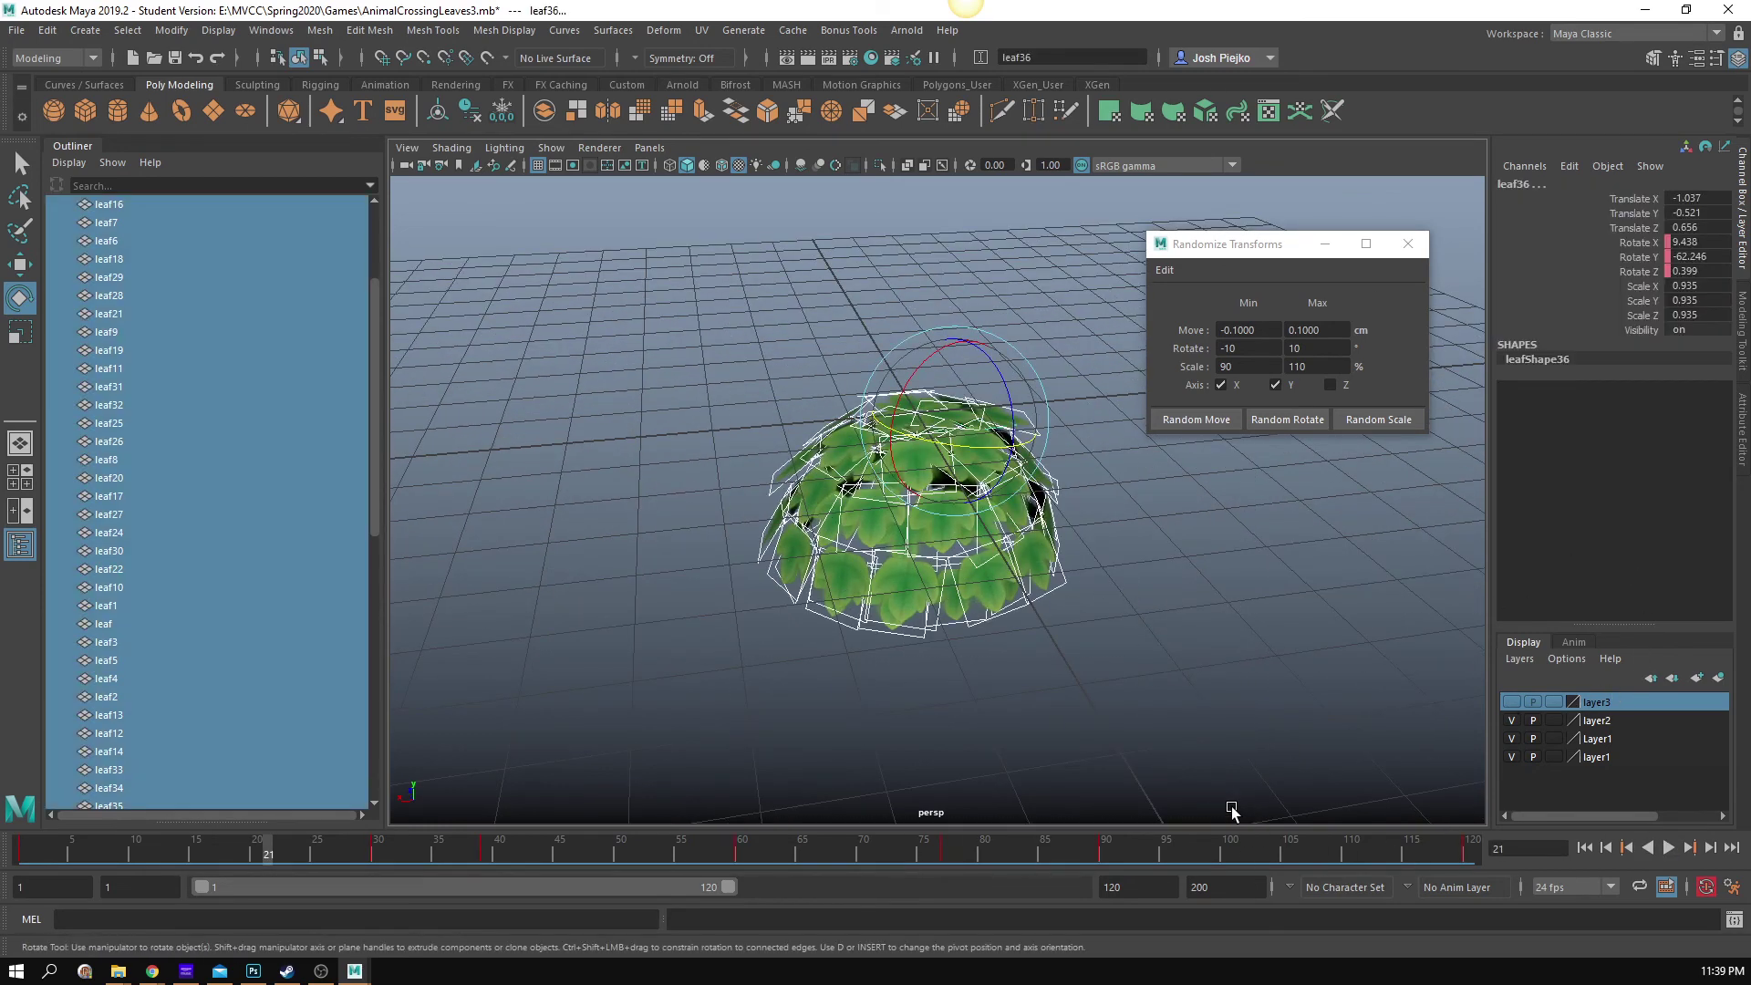
click(1719, 678)
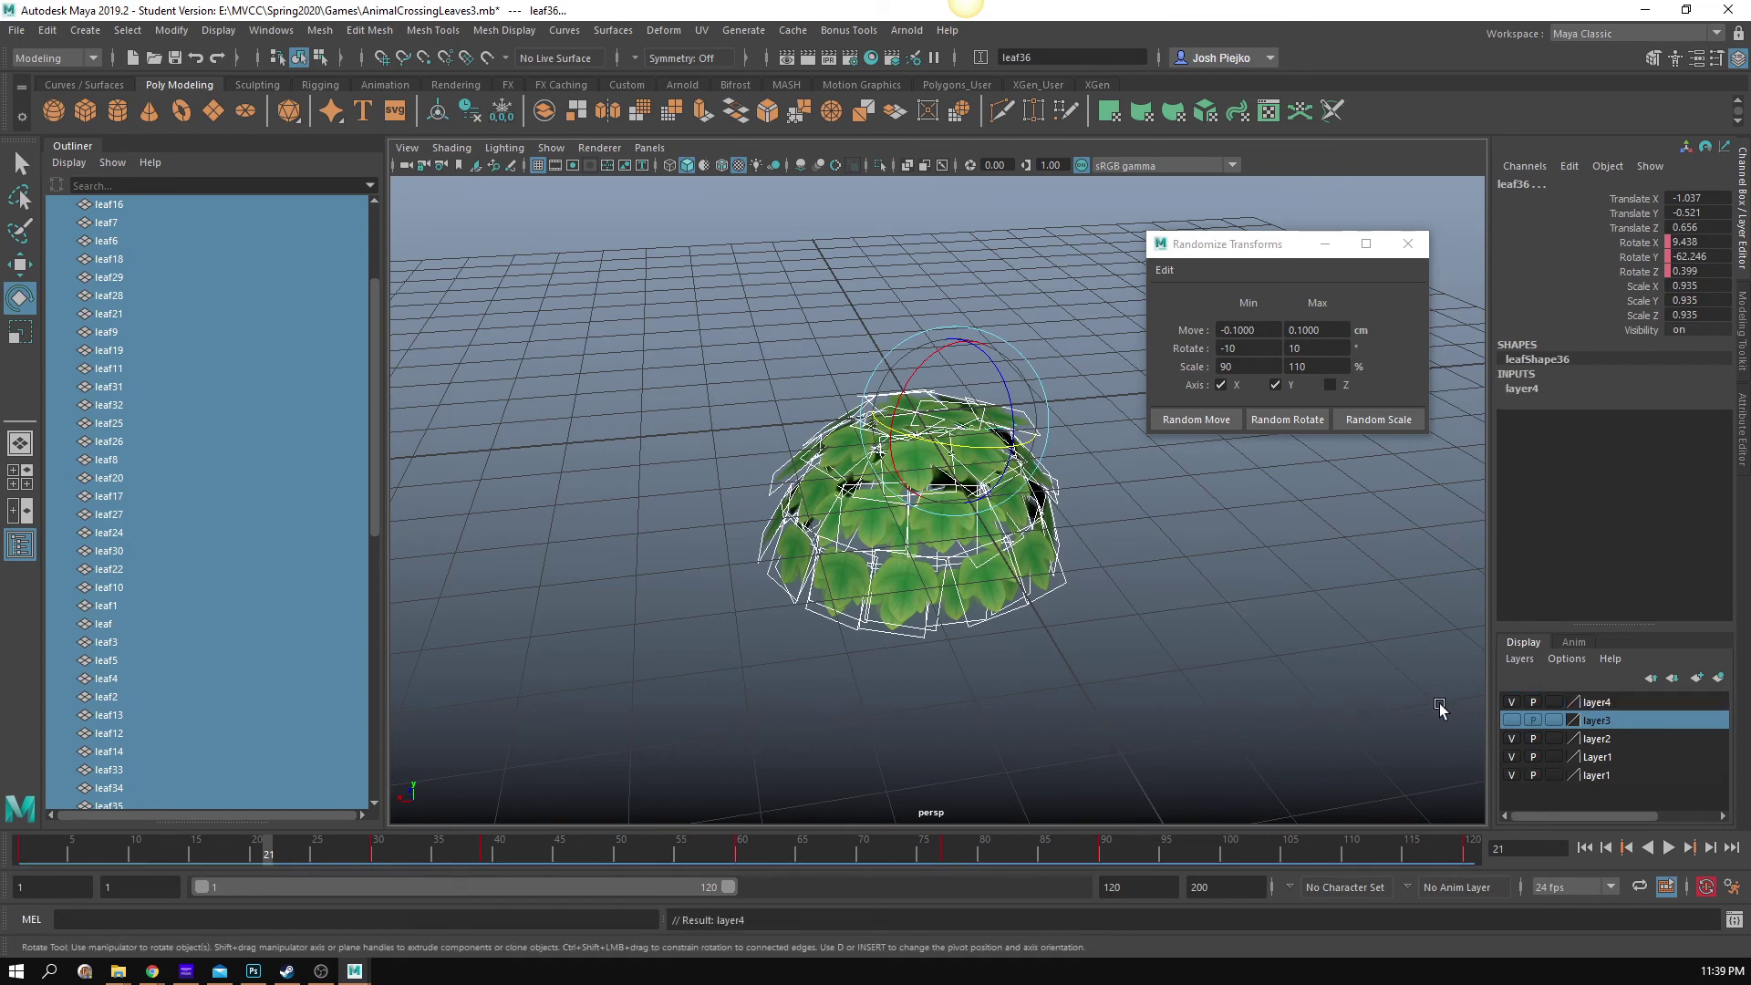
click(1512, 702)
click(1511, 720)
Step: Examine the full leaf canopy on its trunk at frame 1 from several angles, with nothing selected
alt+drag(1334, 717, 1302, 708)
drag(932, 851, 24, 854)
alt+right_drag(728, 613, 1086, 593)
alt+drag(1086, 594, 1059, 629)
alt+right_drag(1058, 630, 829, 562)
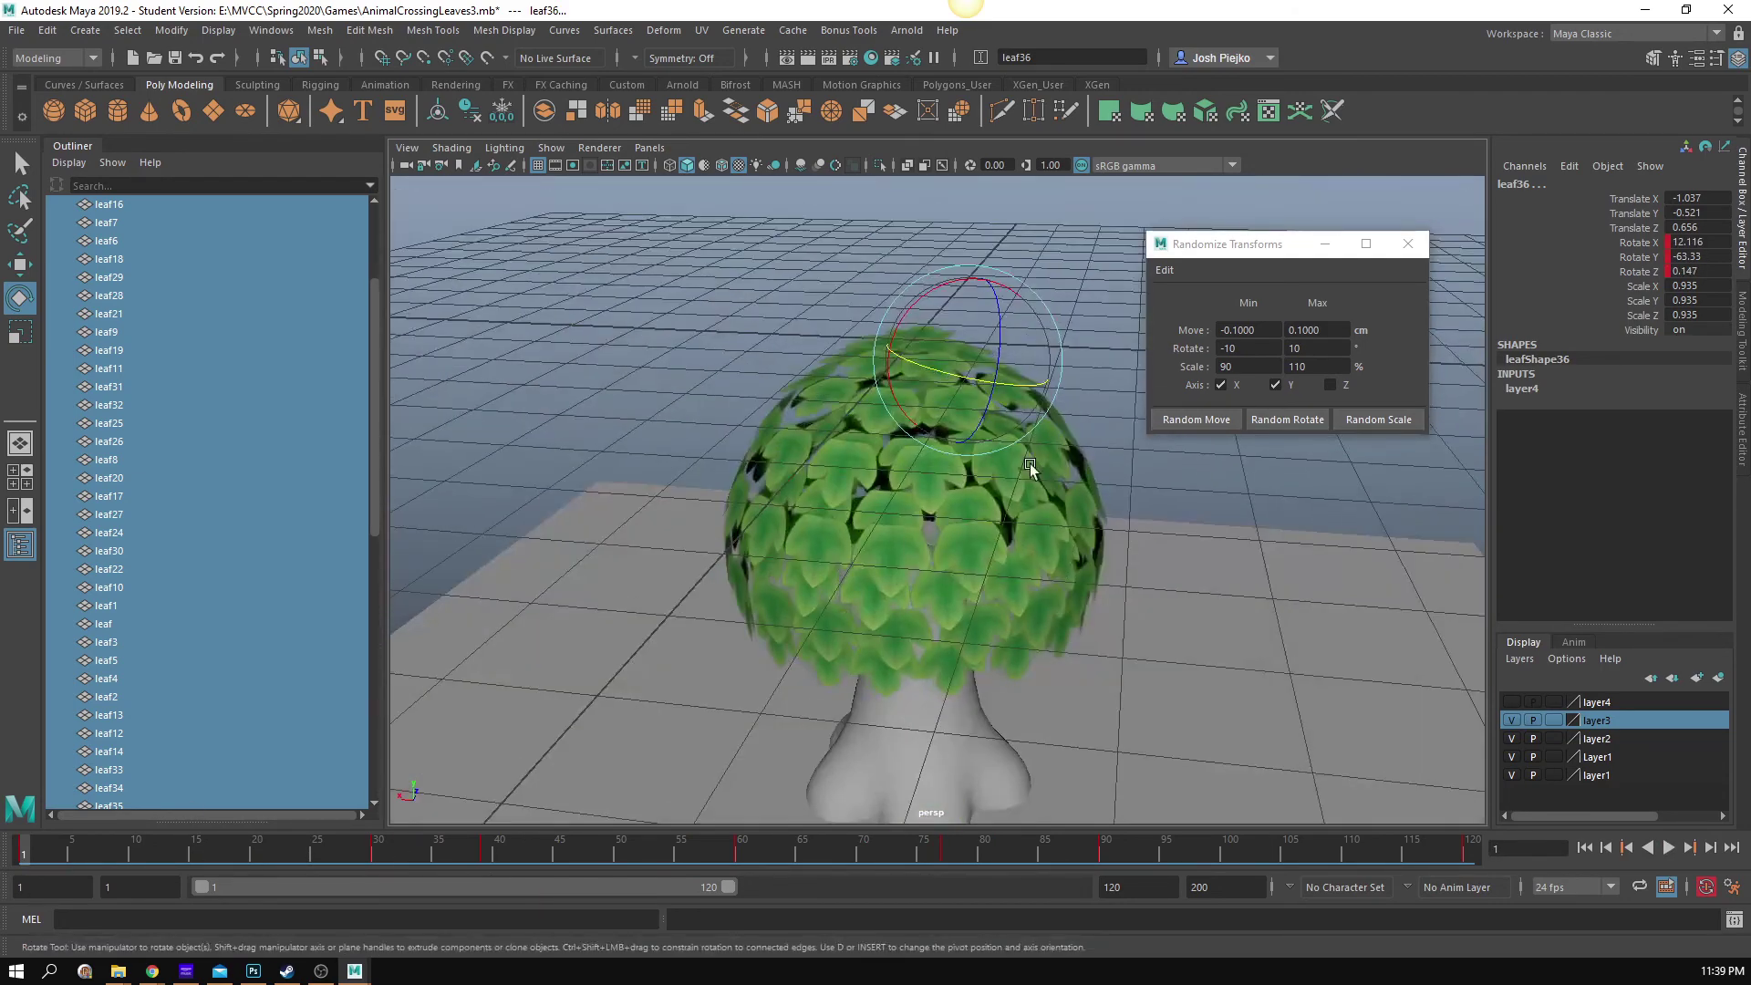
click(532, 316)
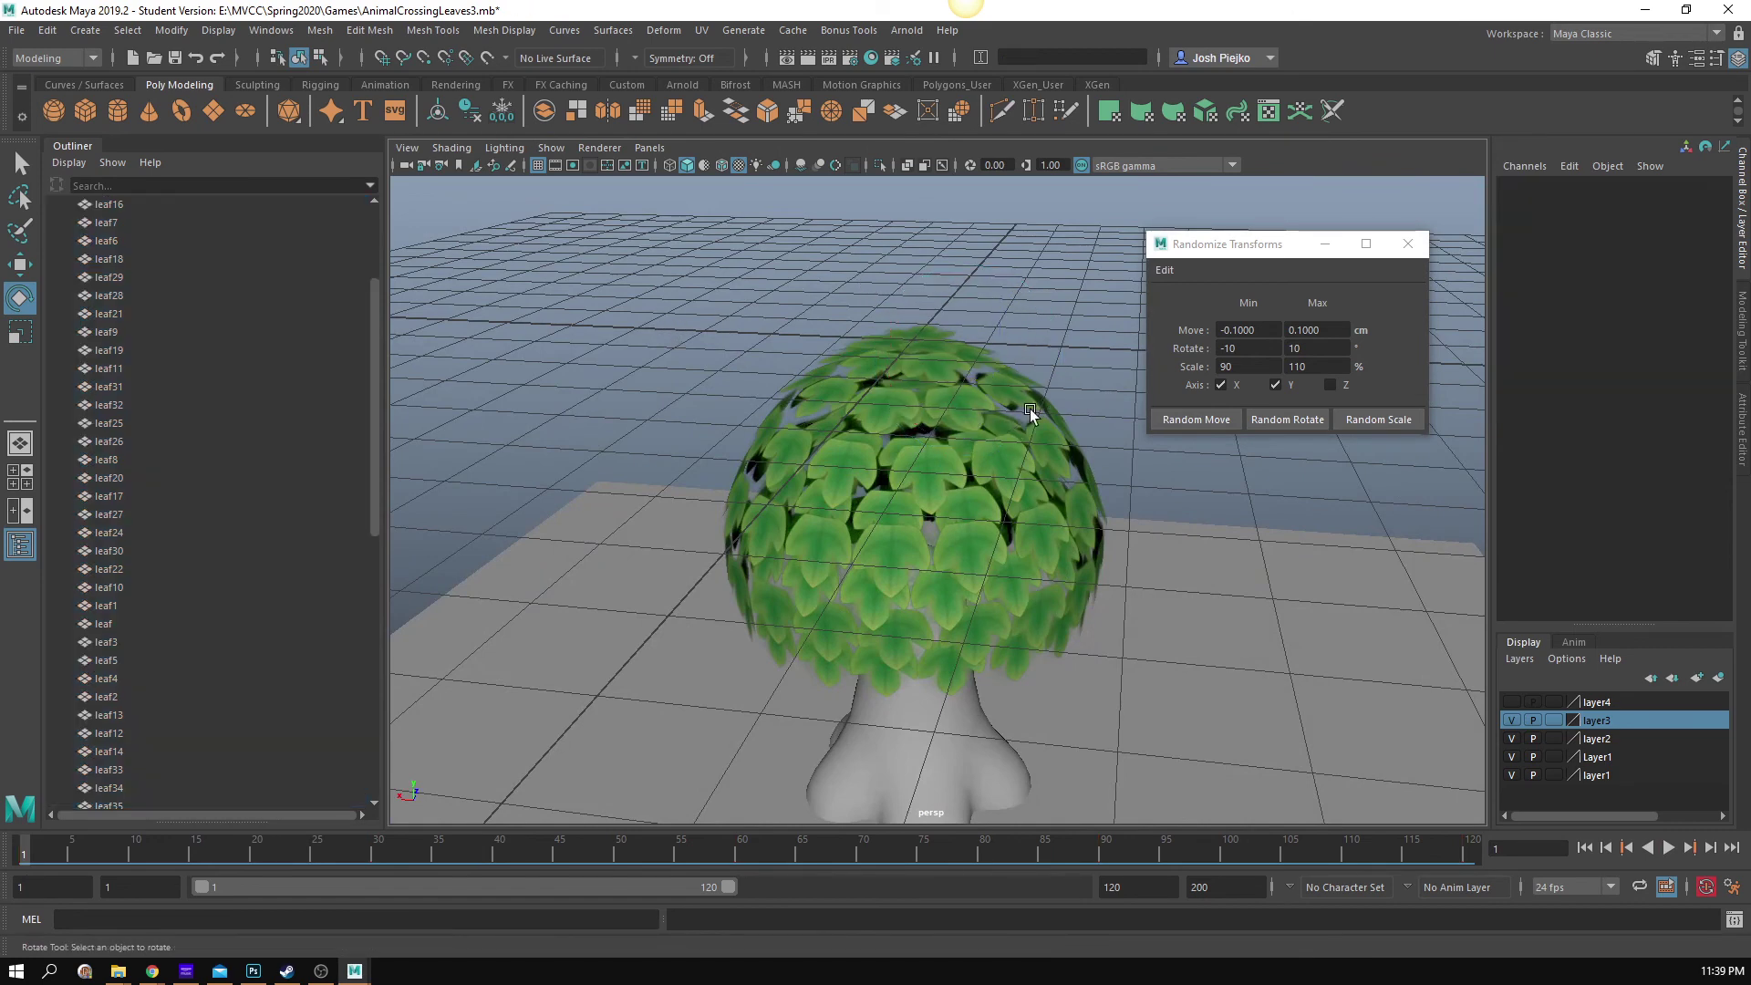
Step: Open the recent scene AnimalCrossingLeaves2.mb
click(16, 30)
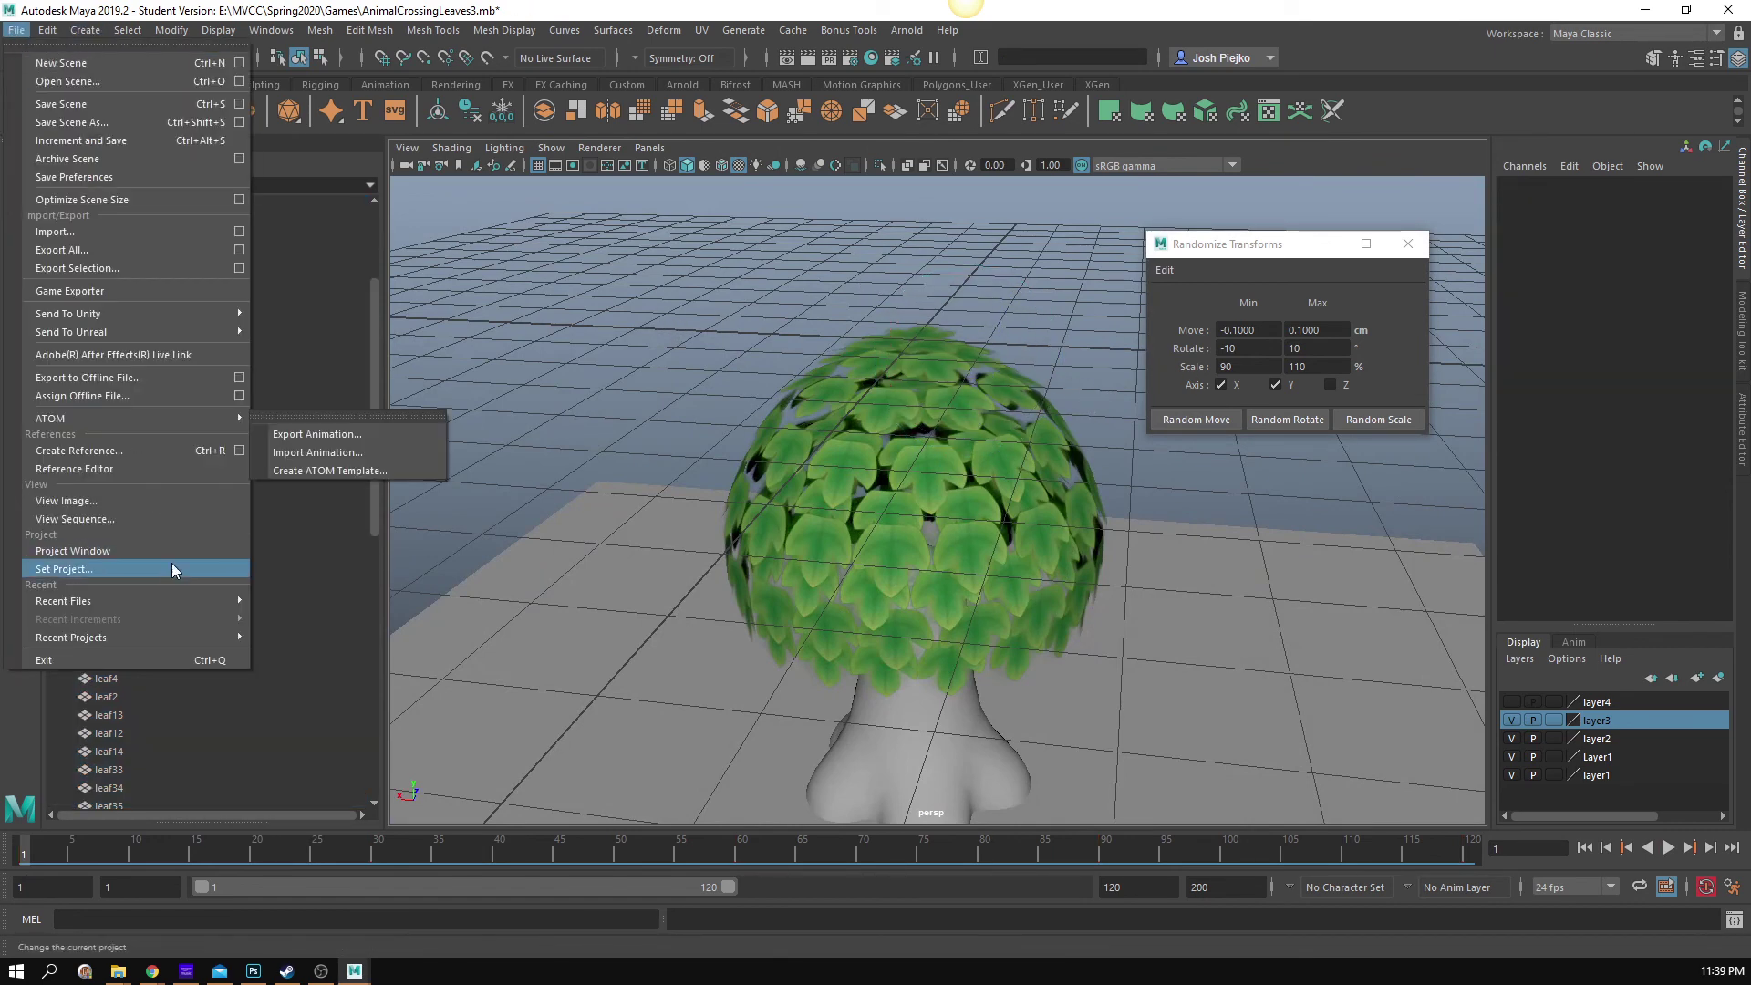
mouse_move(137, 601)
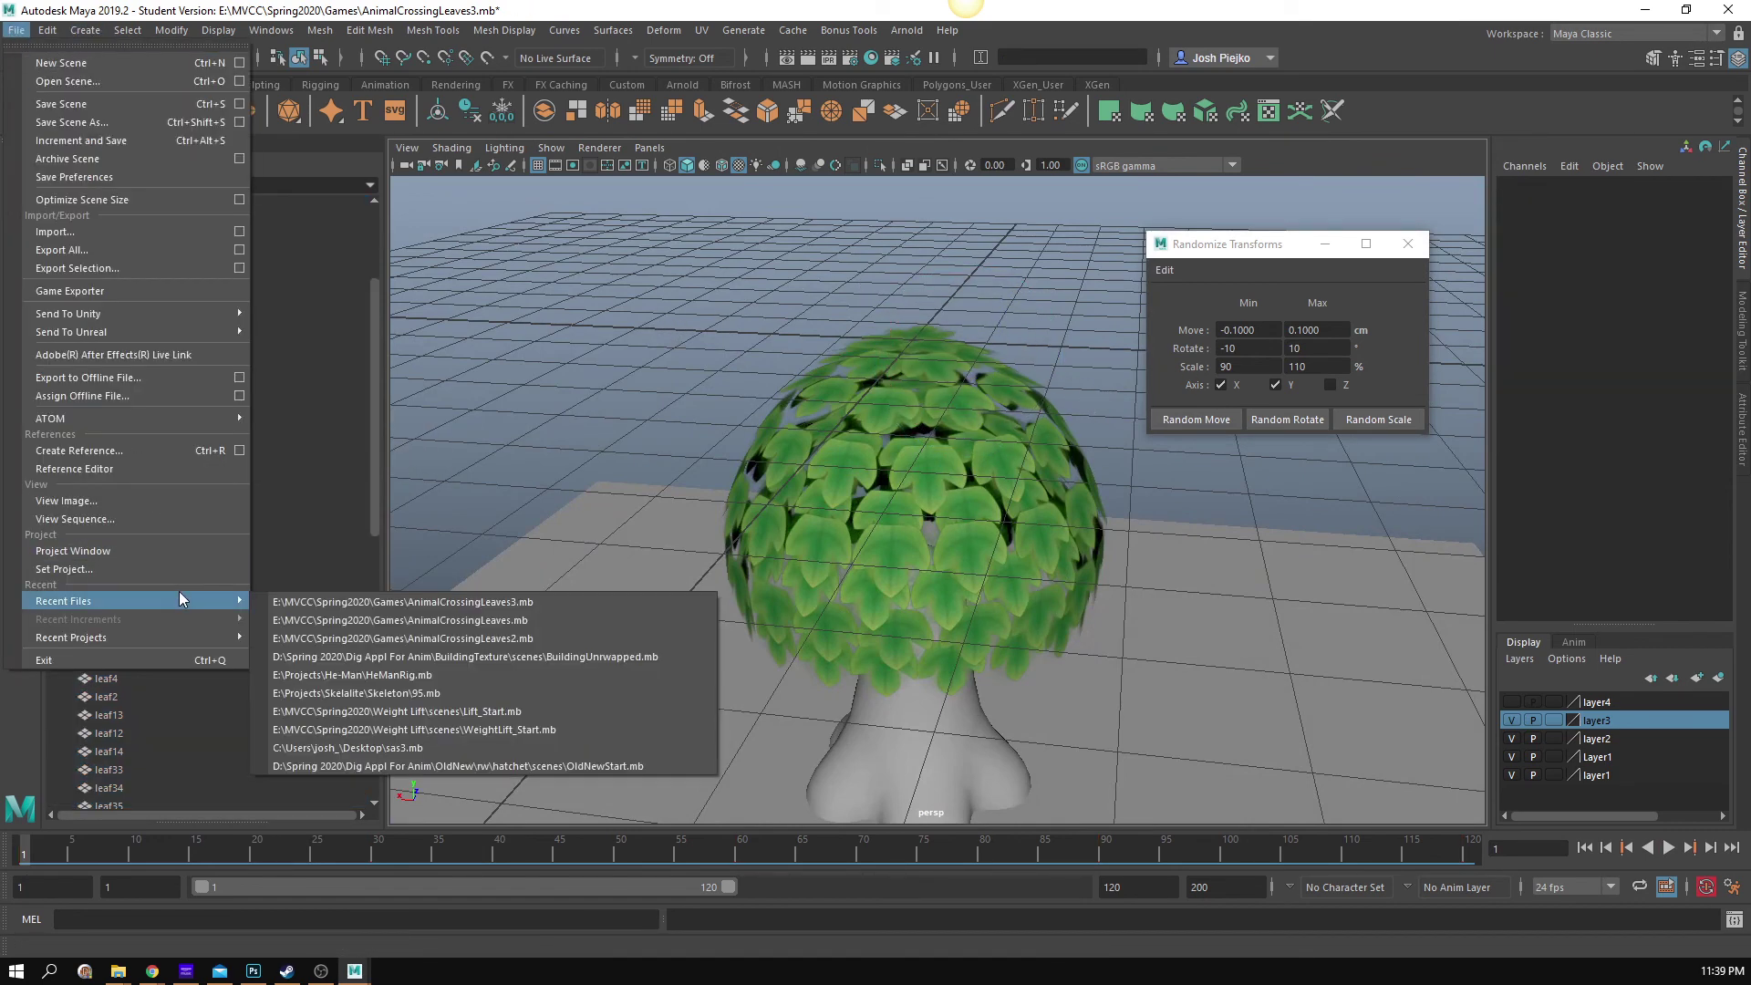
click(453, 620)
click(875, 492)
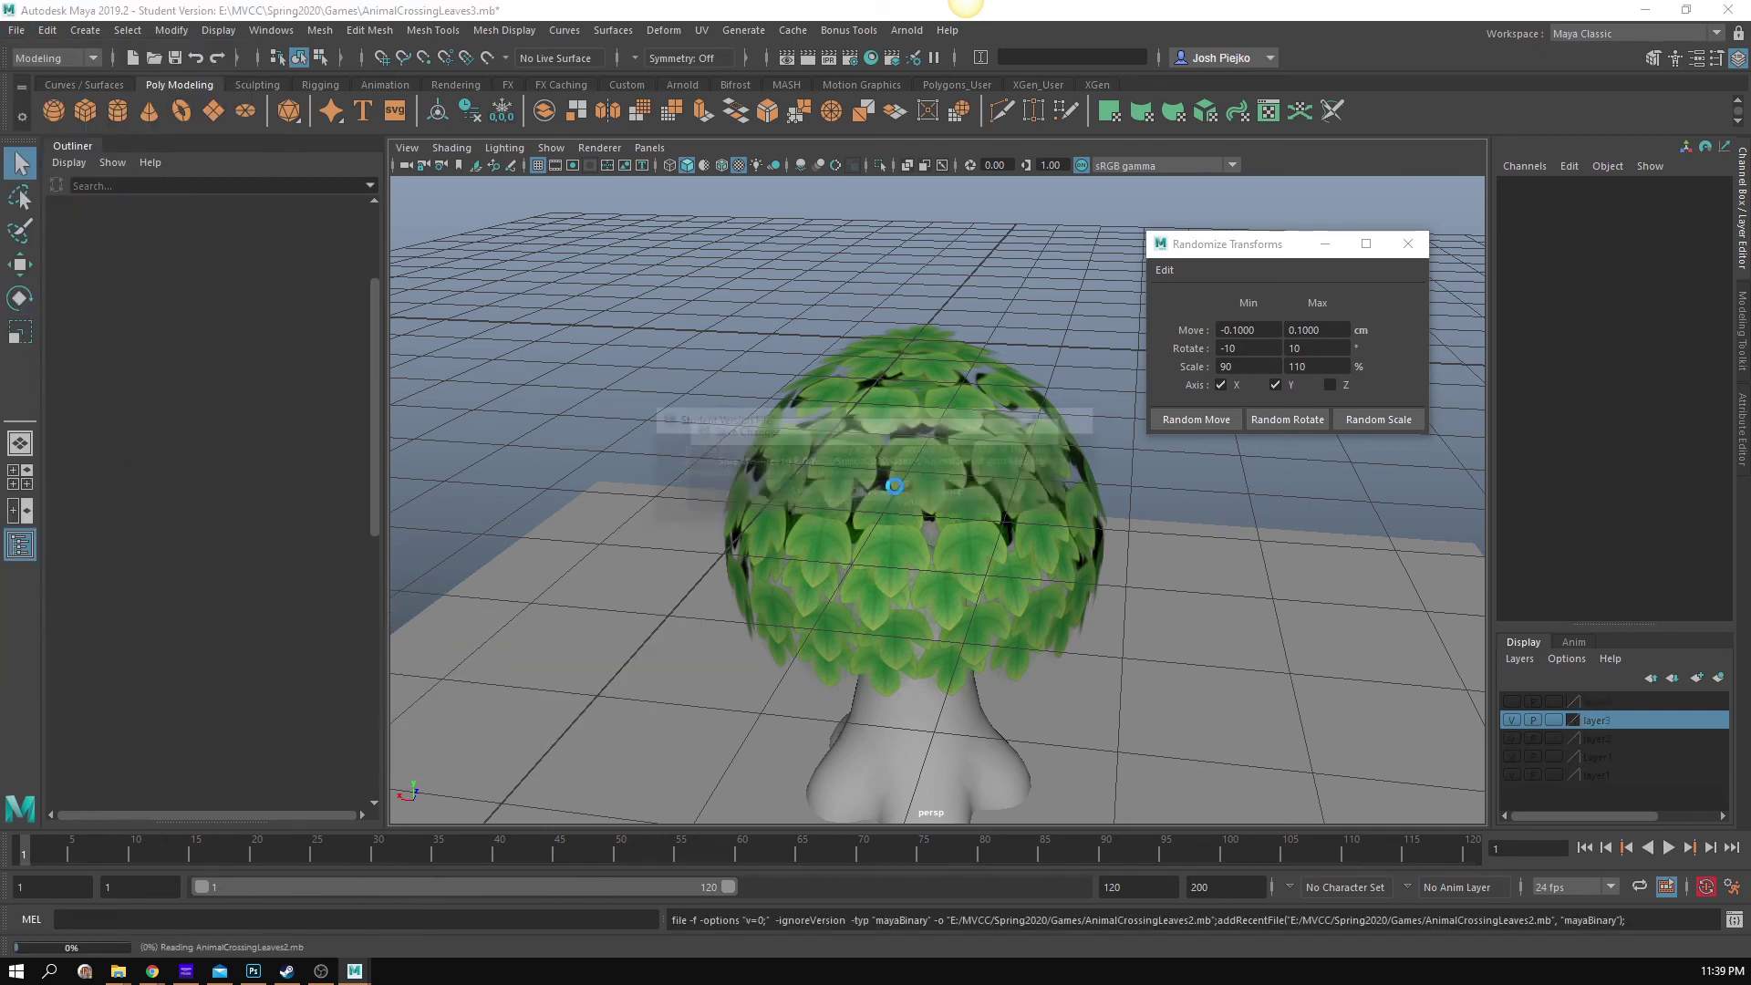
click(843, 501)
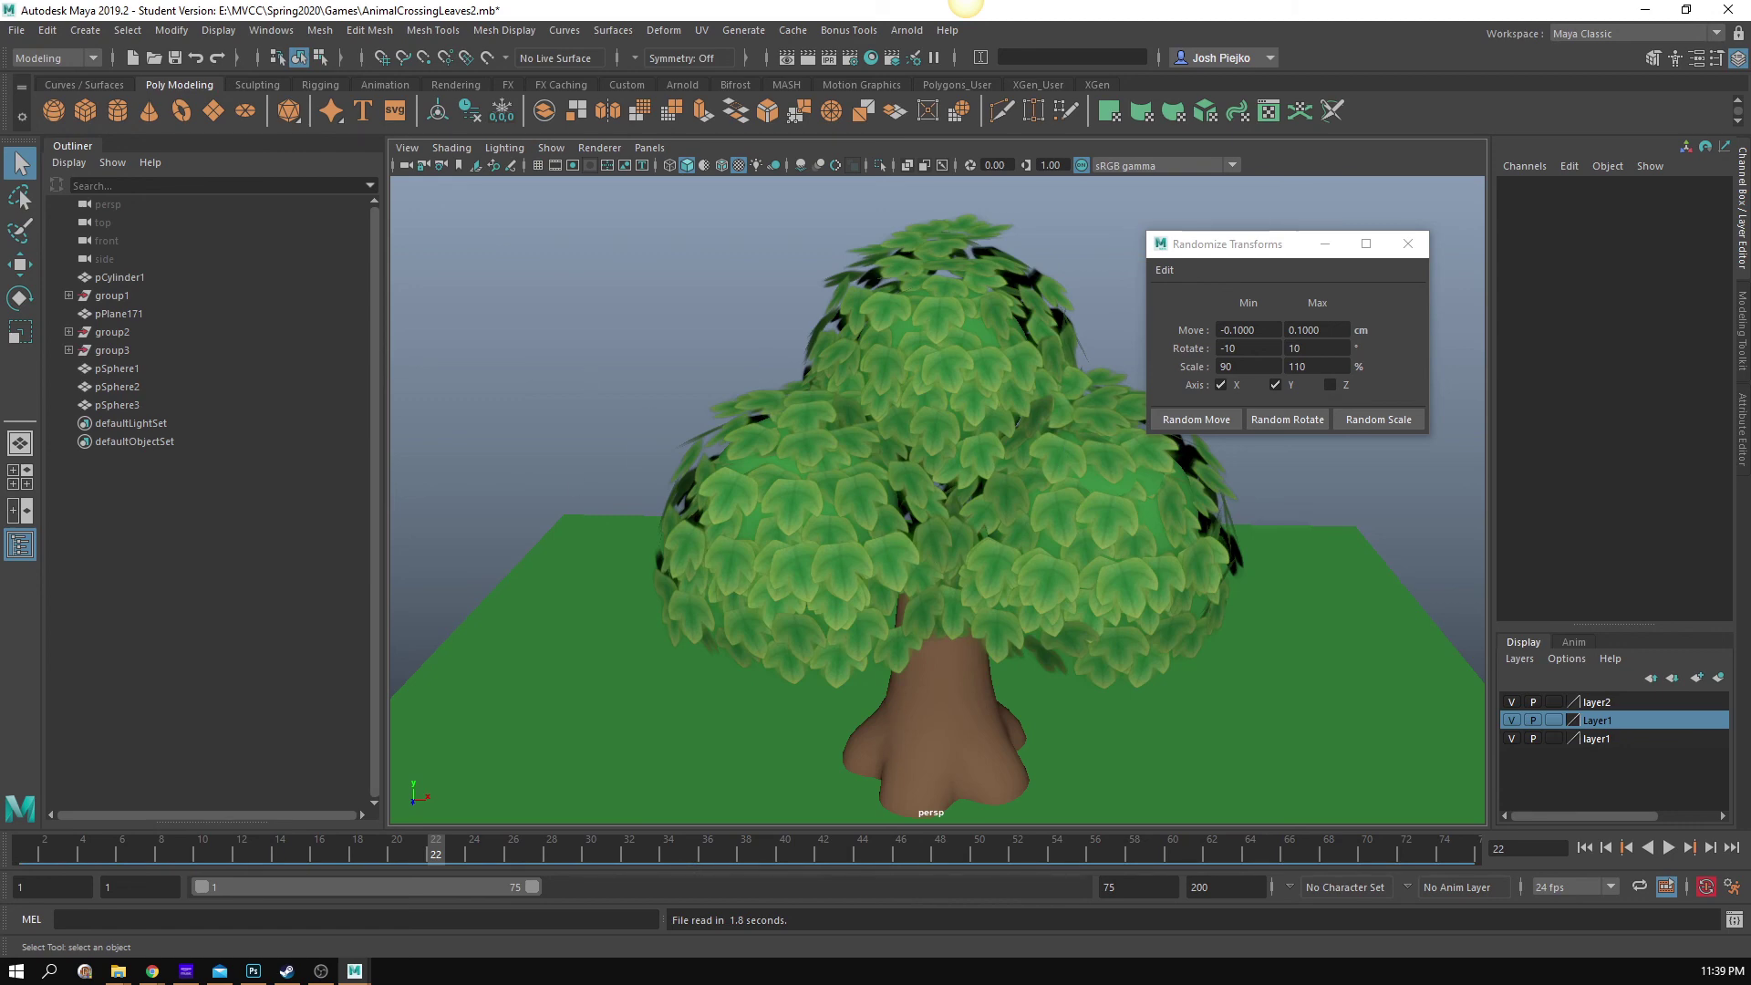
Step: Switch to Chrome to look at the Animal Crossing tree reference images, and return to Maya
click(153, 971)
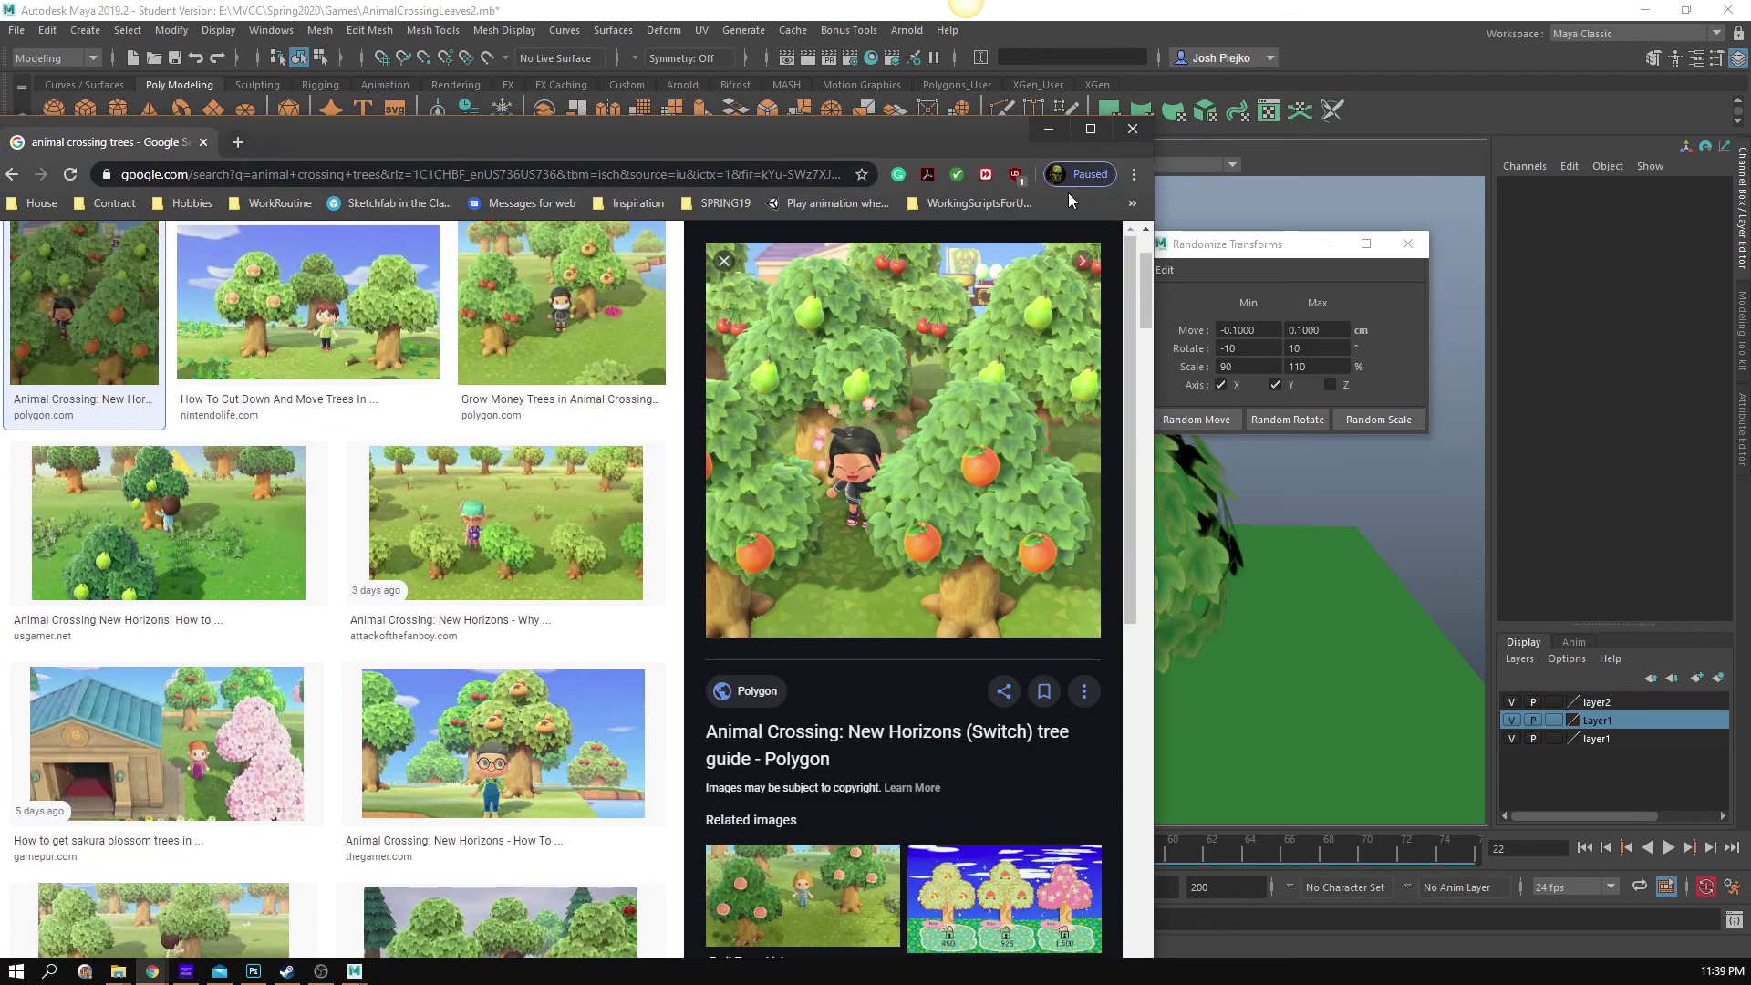
click(1048, 128)
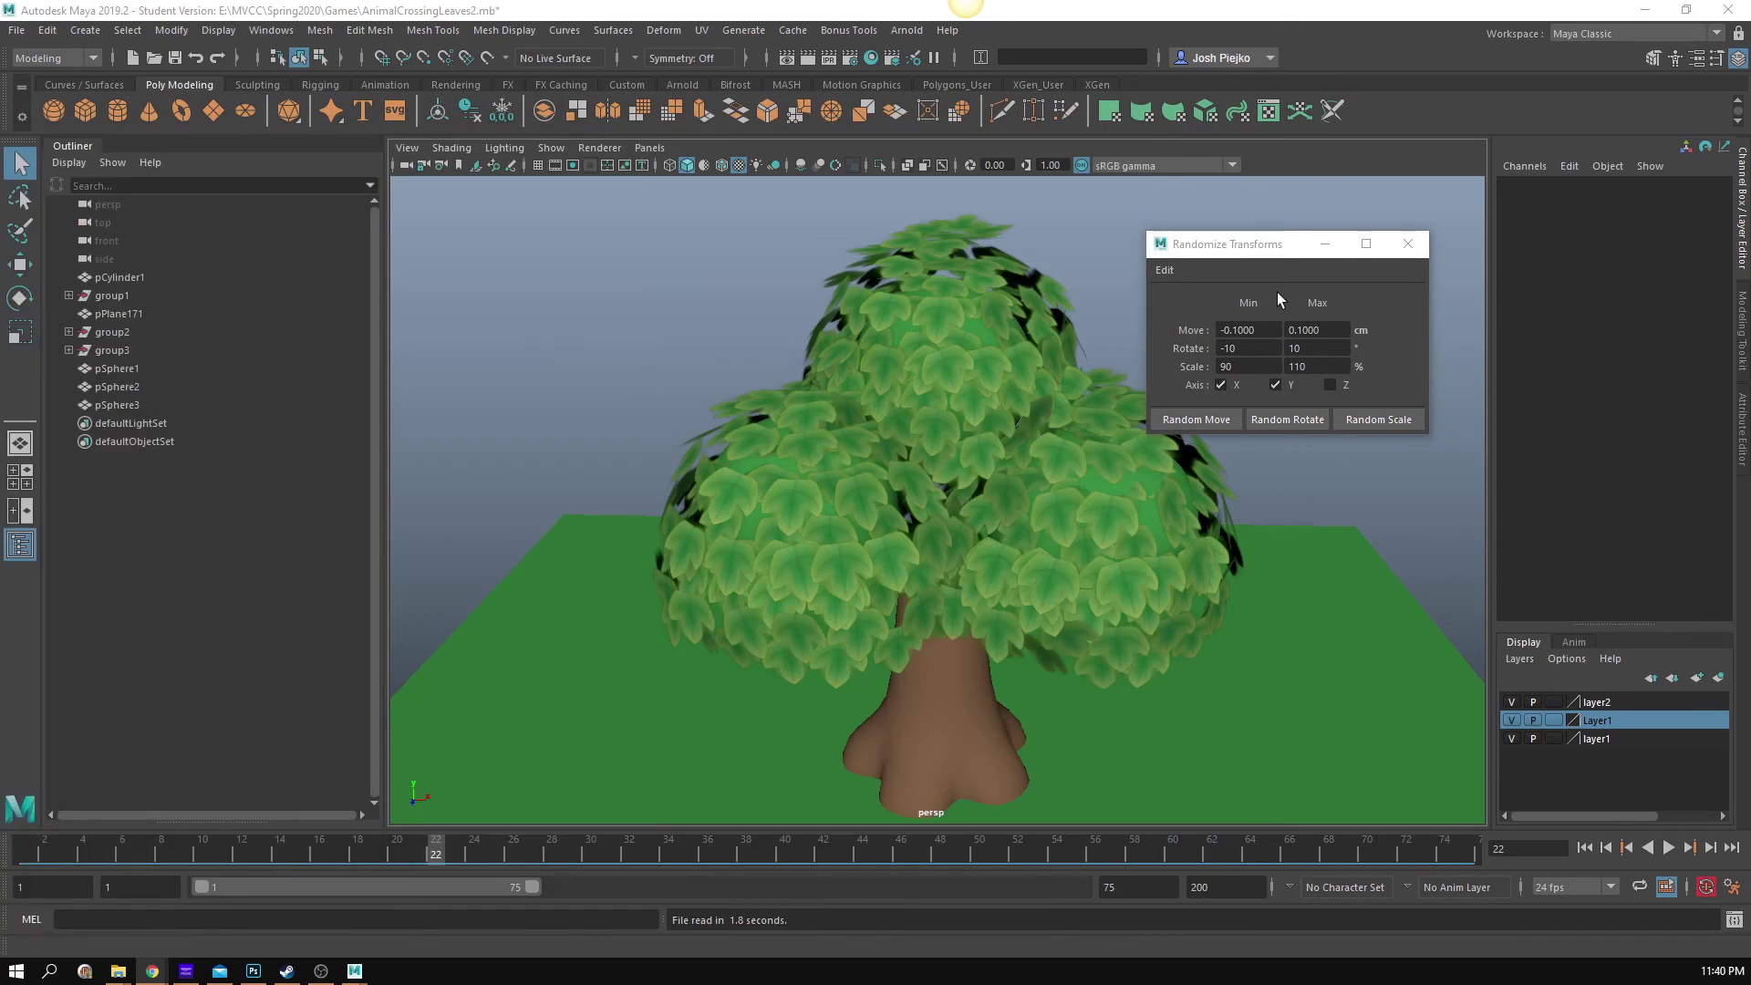
Step: Move the Randomize Transforms window clear of the tree and play the finished tree's leaf animation
drag(1250, 256, 1390, 245)
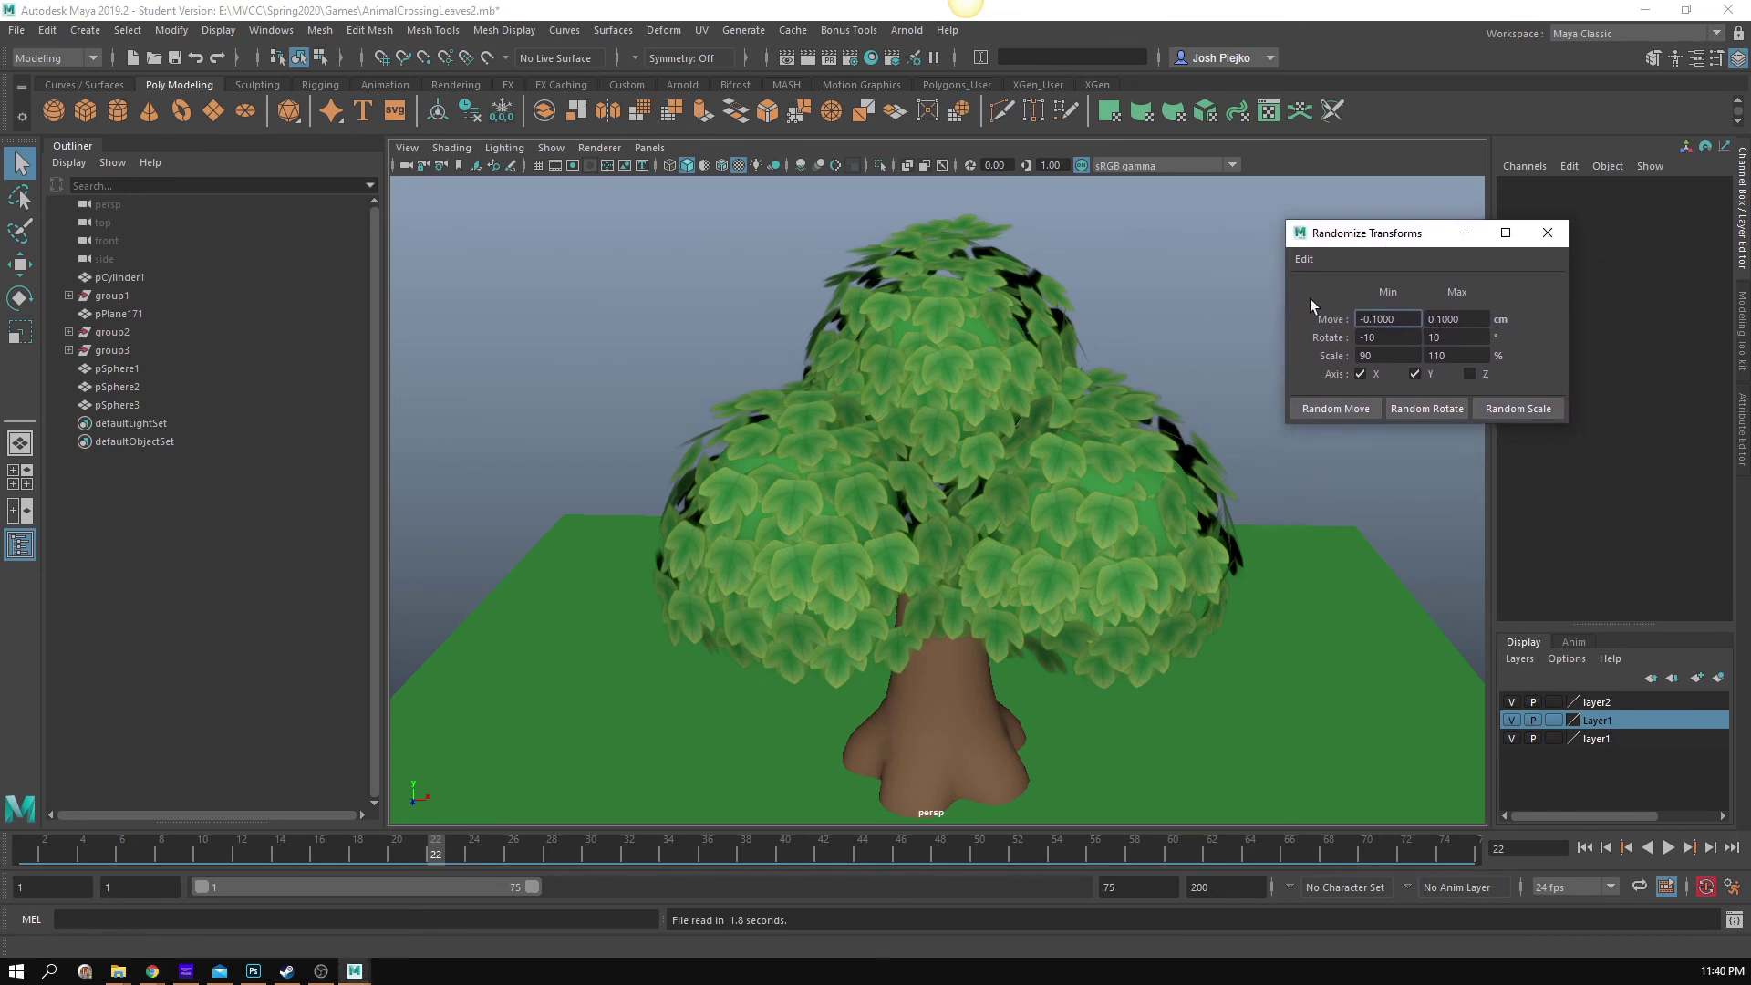
click(35, 840)
click(1668, 847)
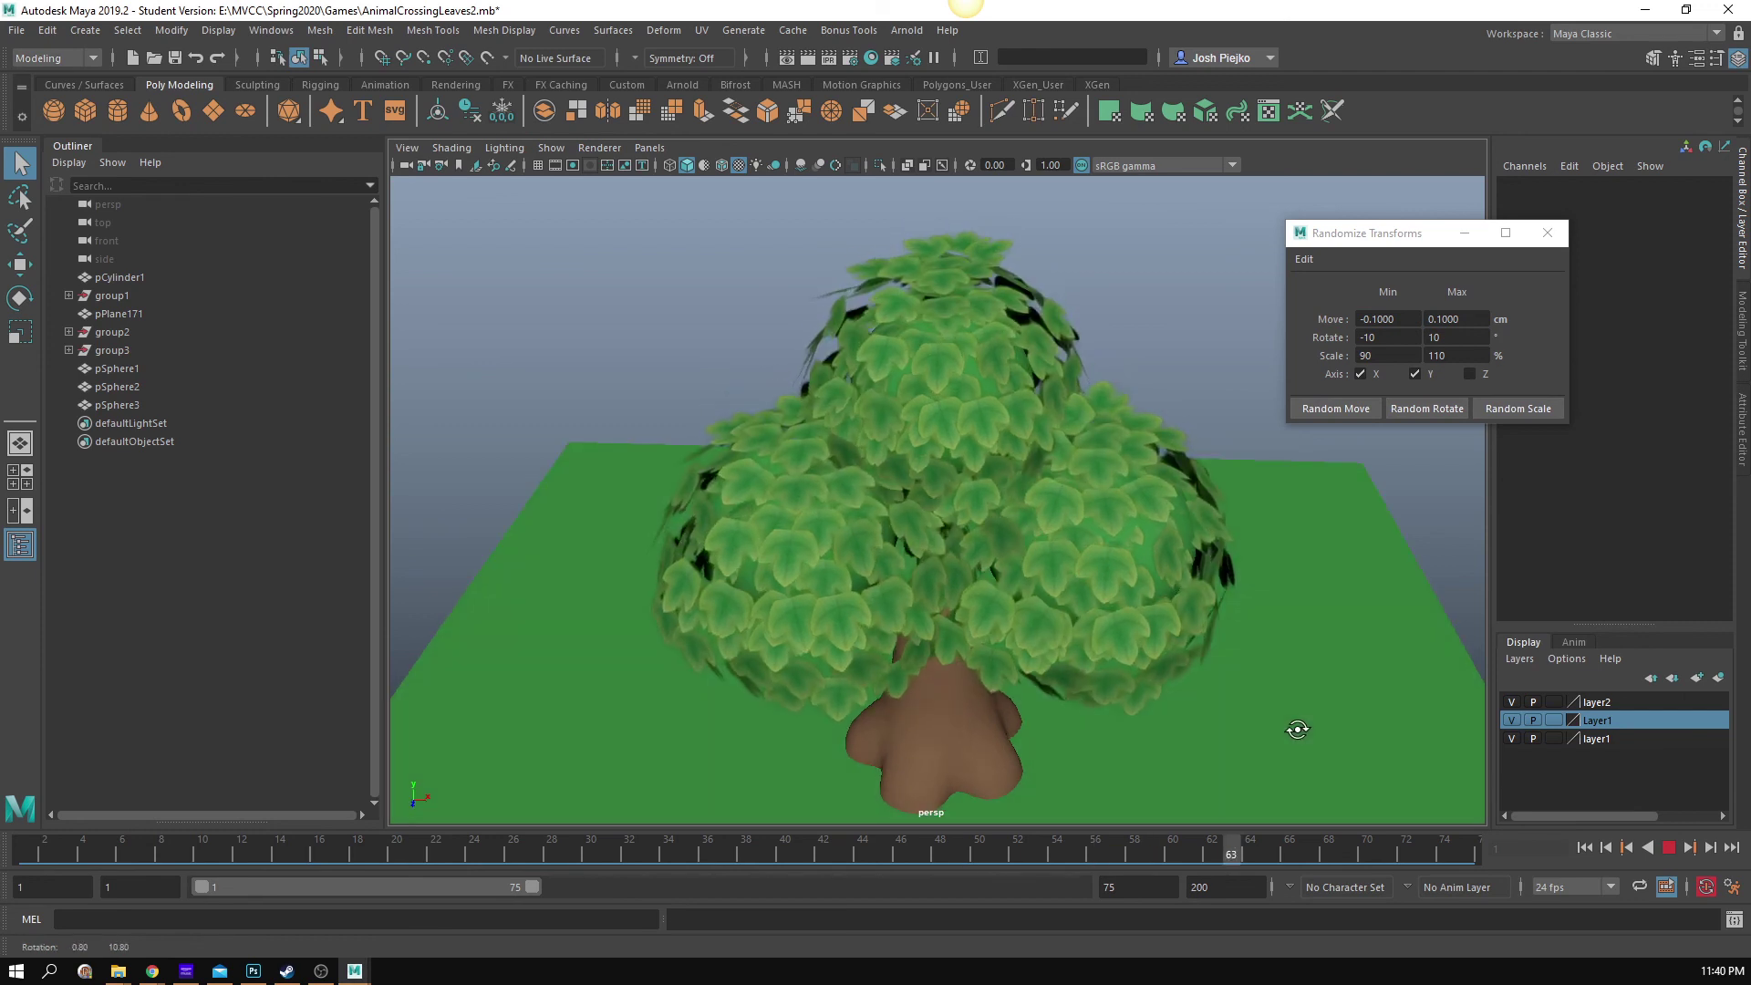
alt+middle_drag(1120, 736, 1093, 581)
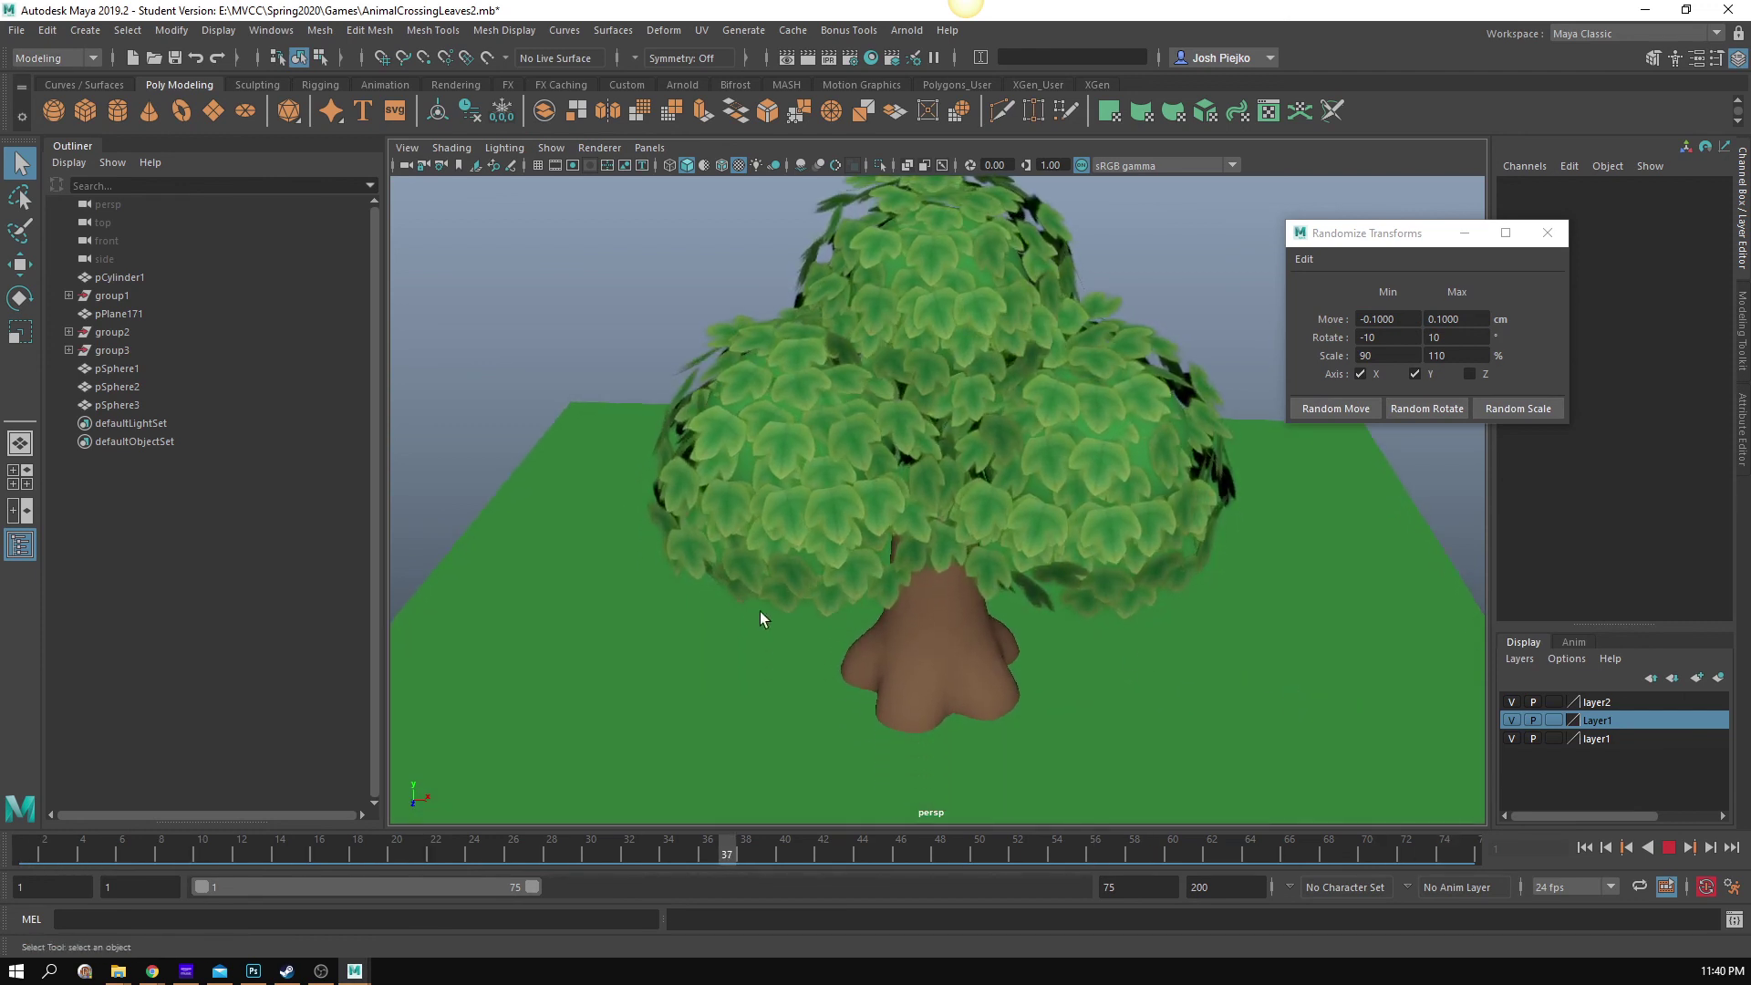
scroll(1140, 564, down, 3)
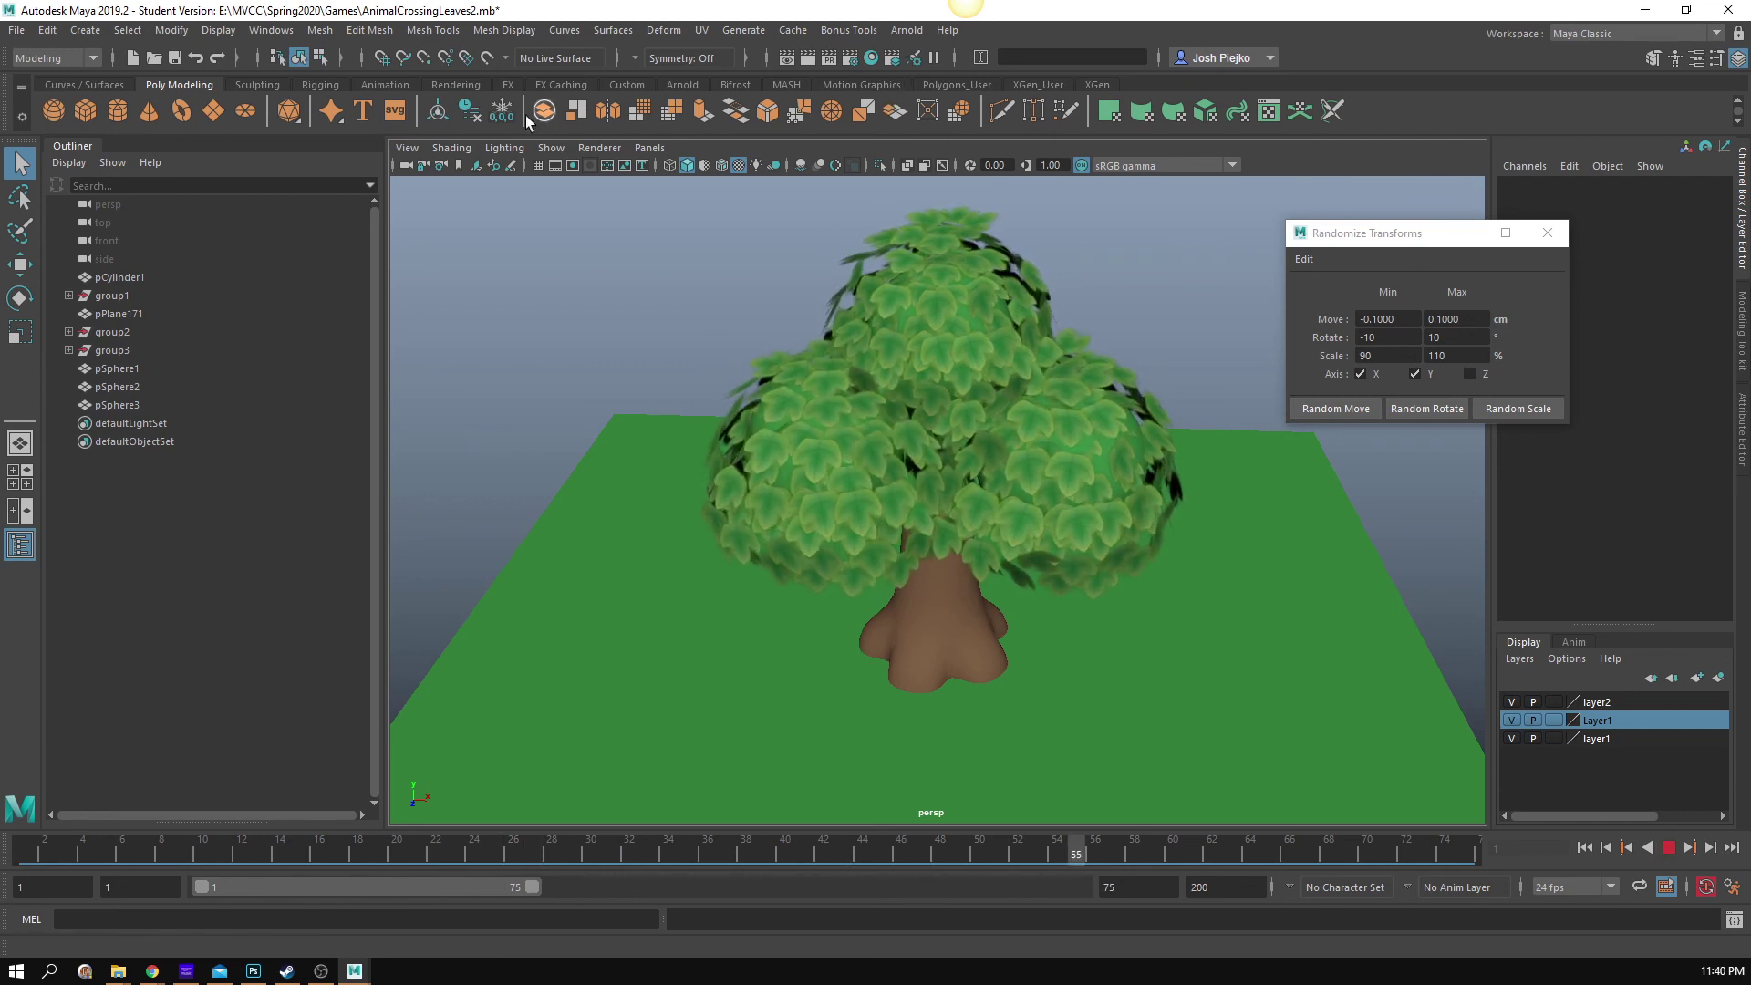
click(456, 147)
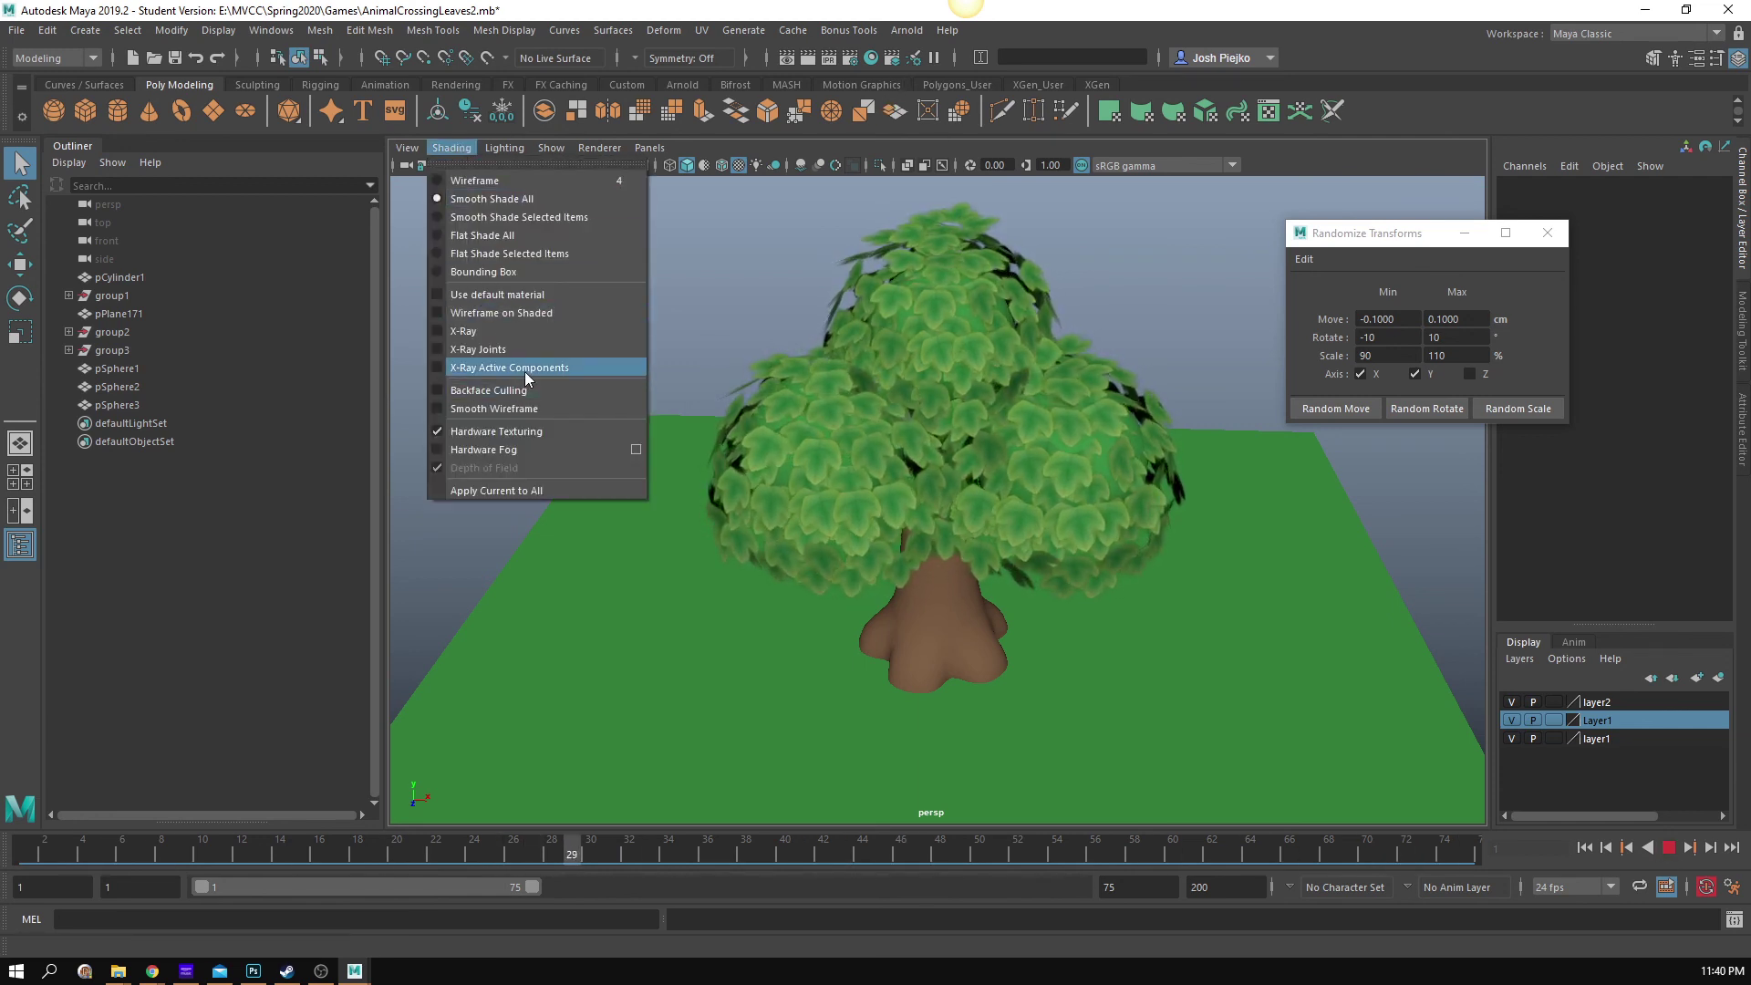
click(639, 10)
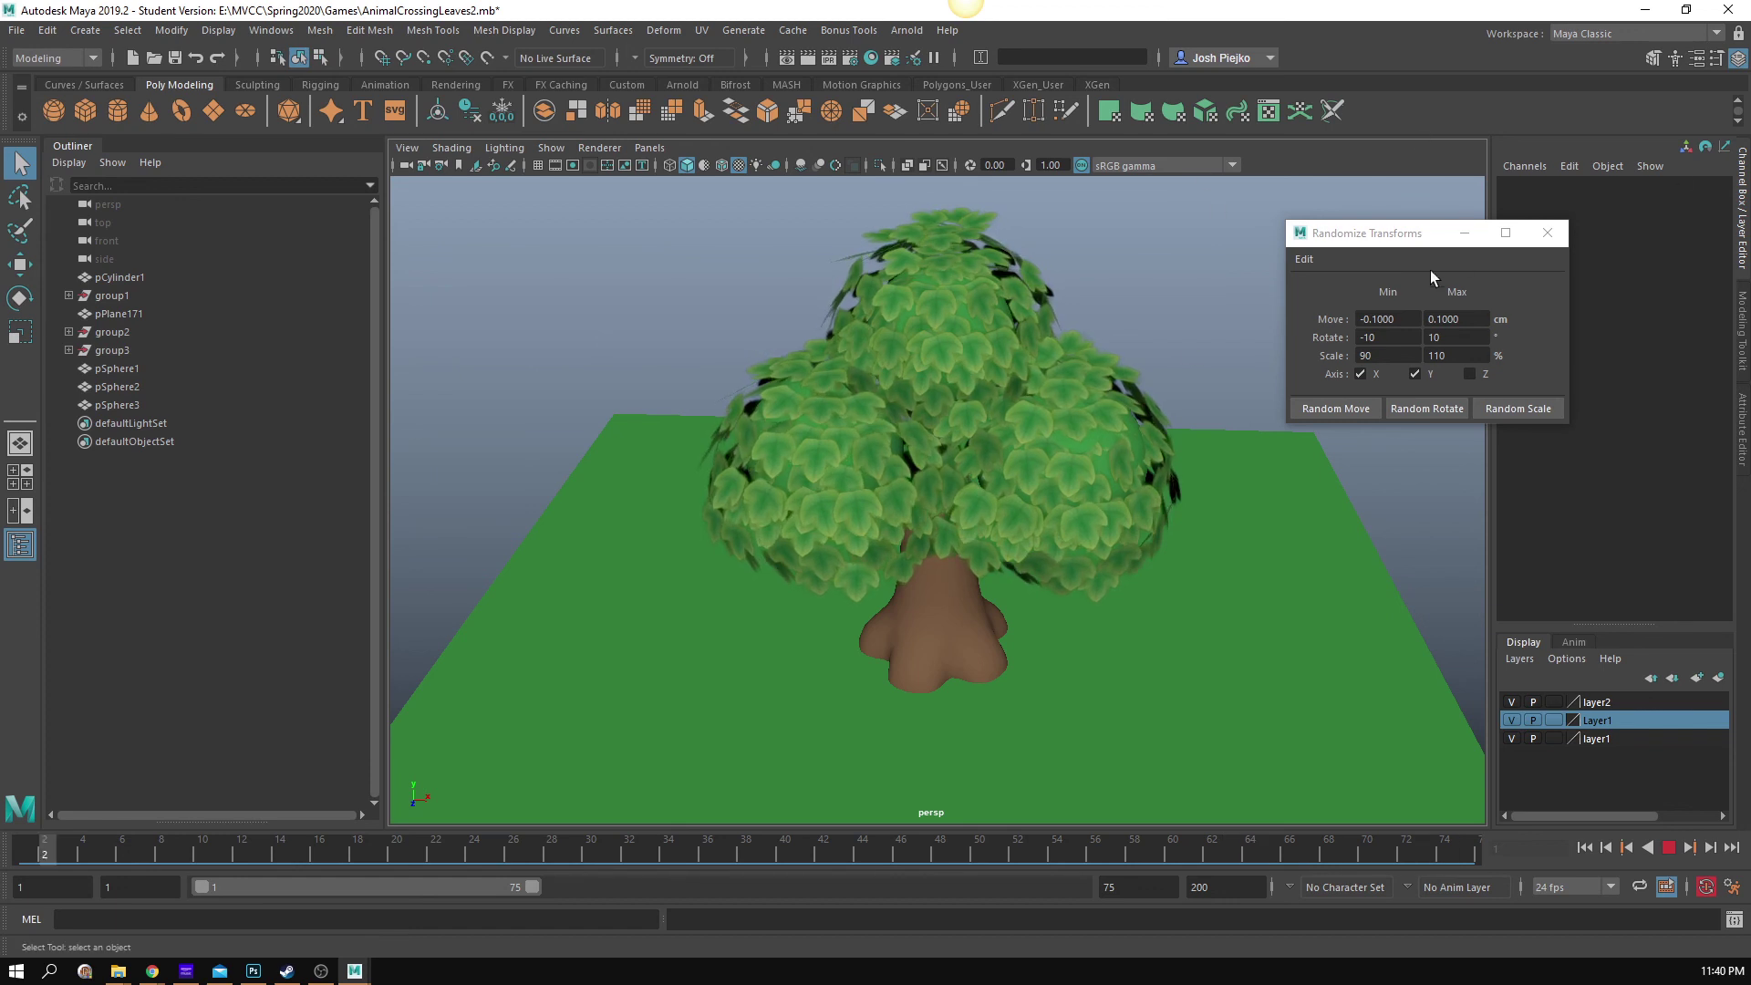